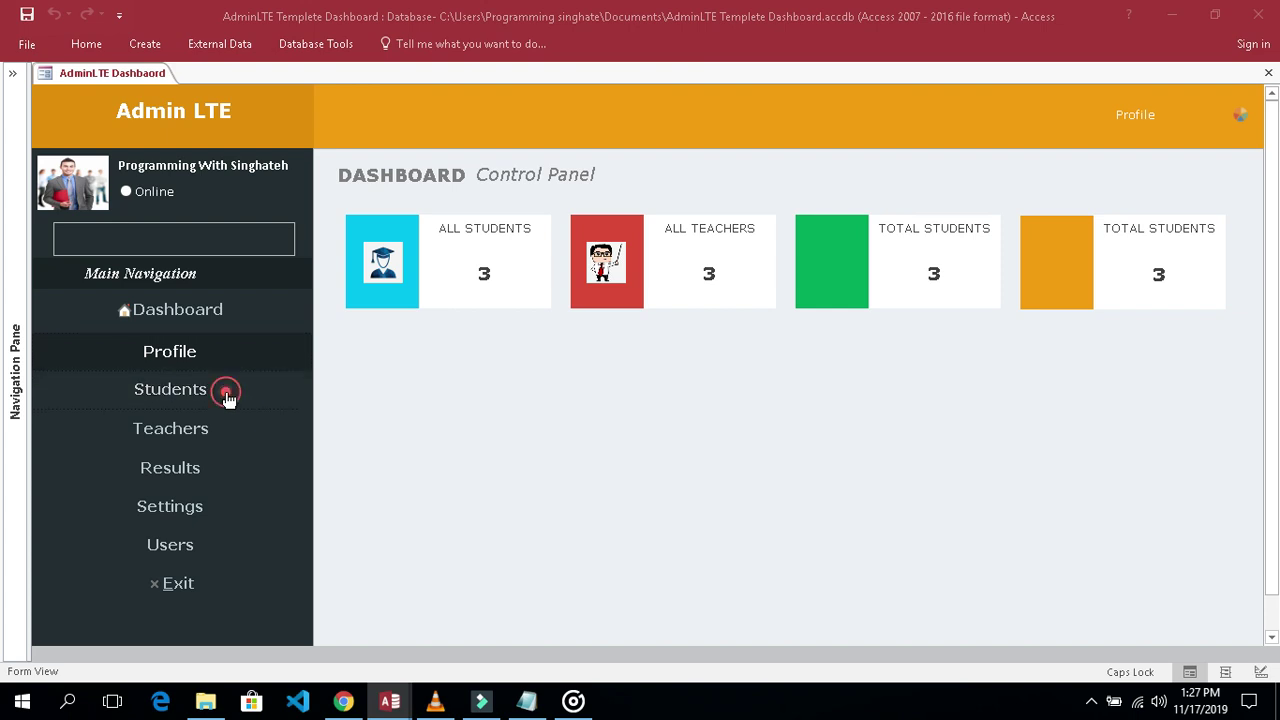
Browse the dashboard's Students, Teachers, Results and Settings pages in turn
click(332, 172)
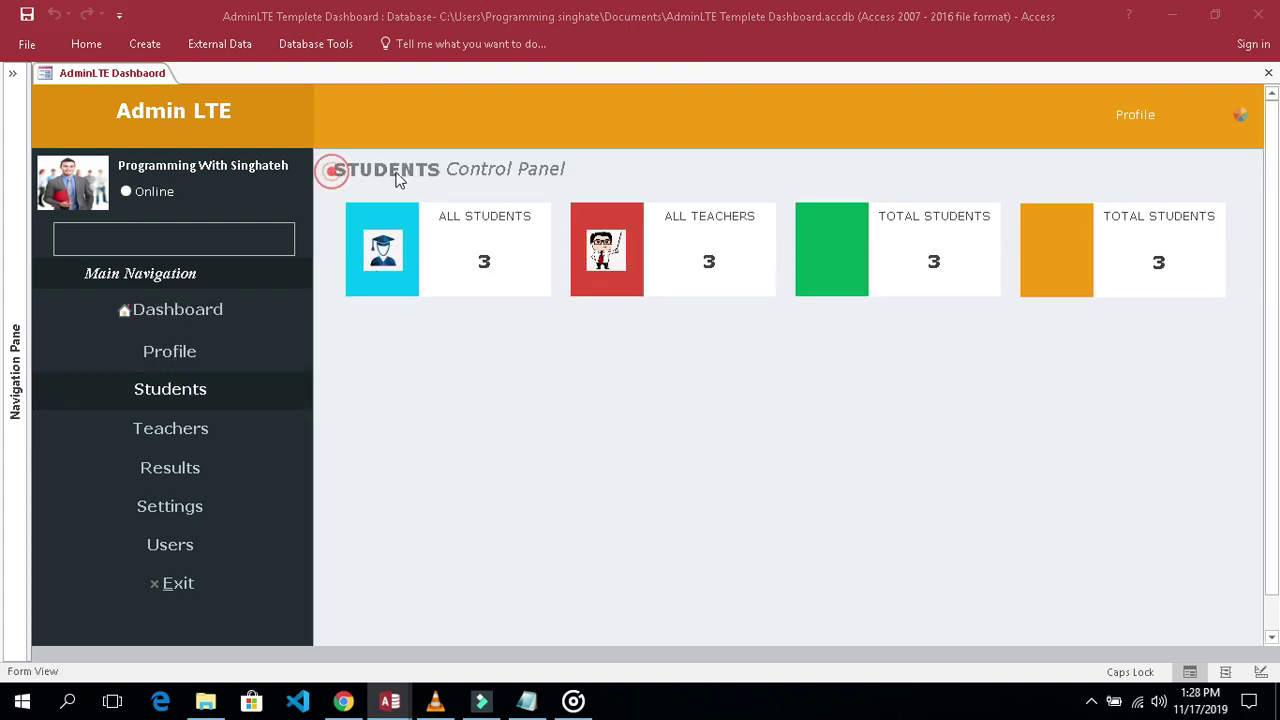
click(459, 173)
click(174, 442)
click(343, 167)
click(195, 467)
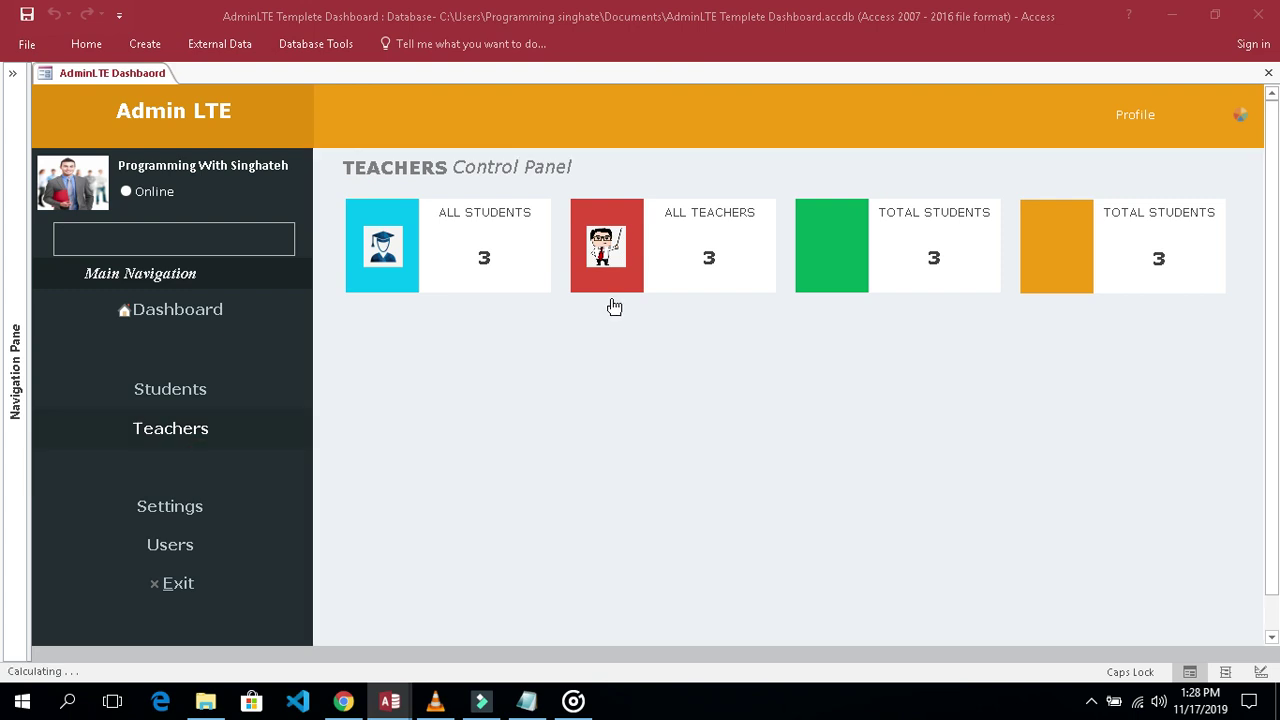
click(333, 172)
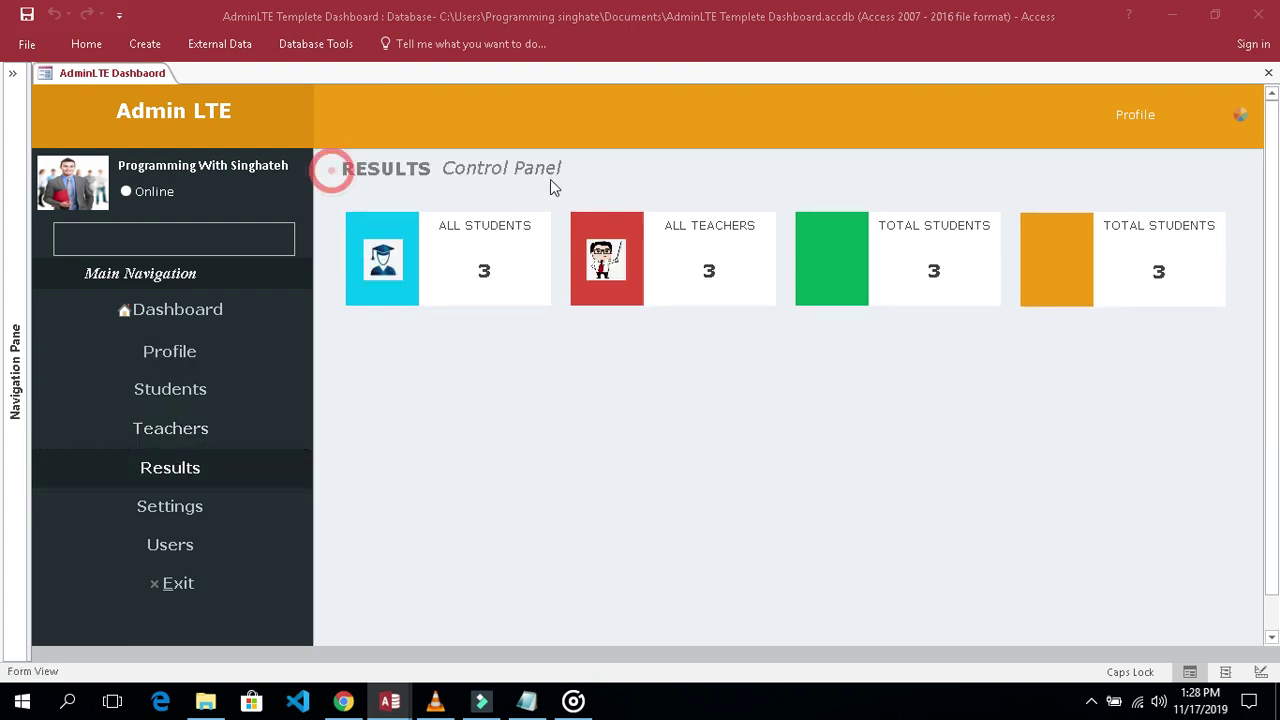
click(169, 510)
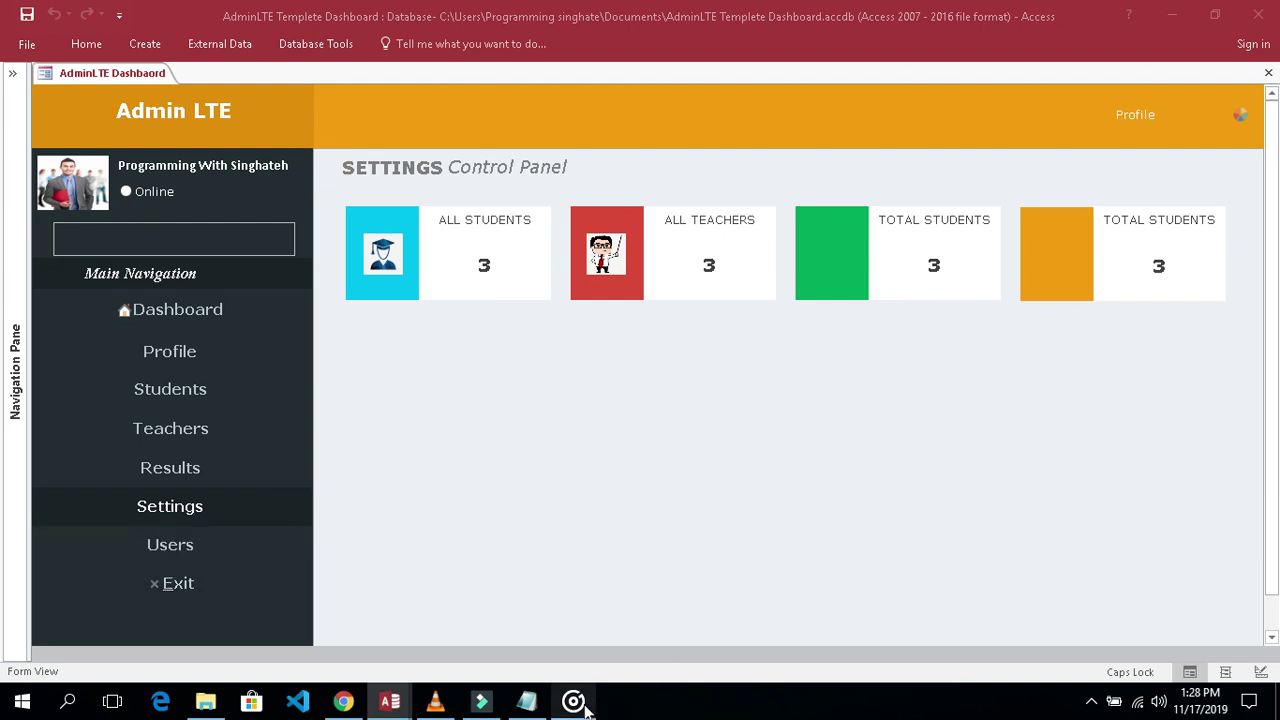
mouse_move(576, 706)
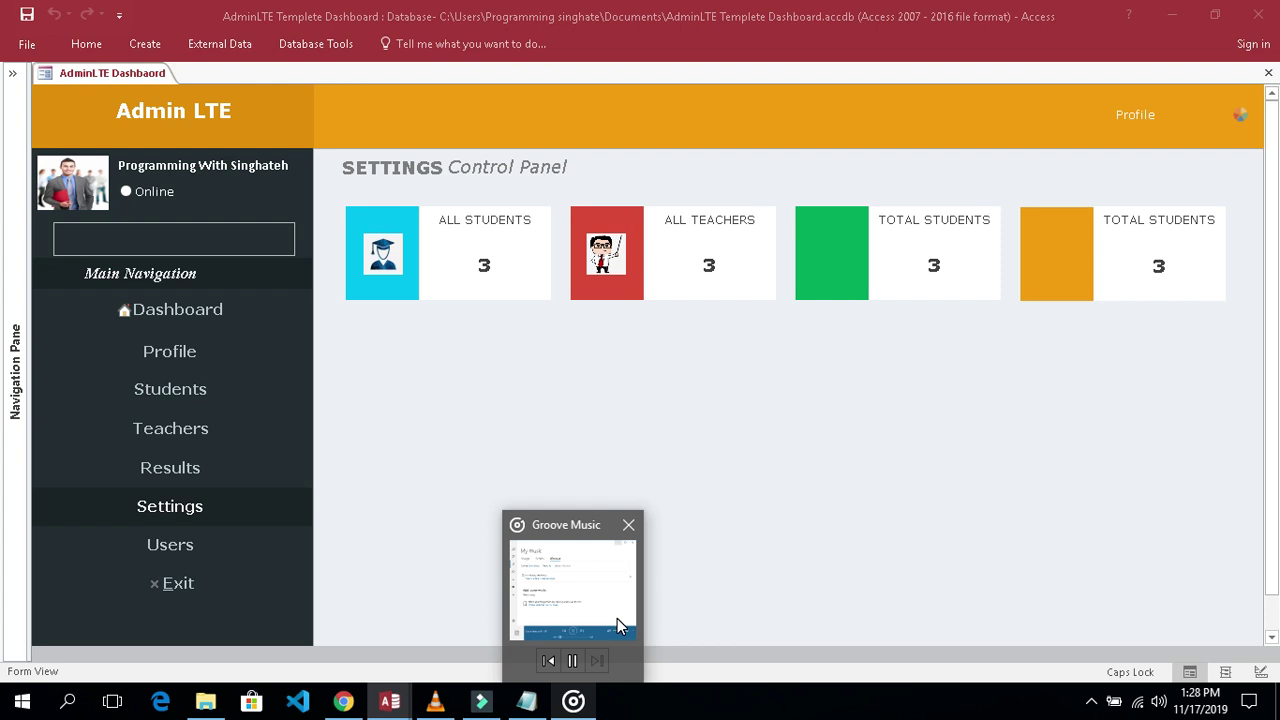
click(628, 524)
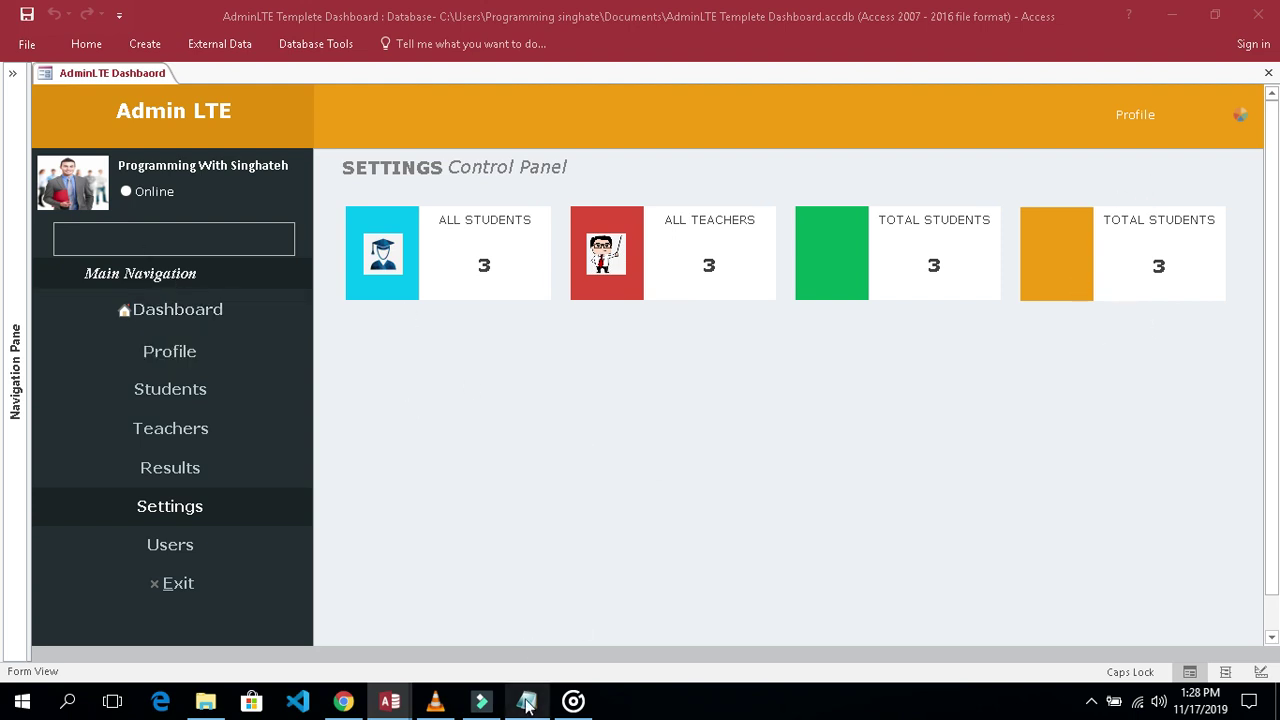
Switch to the untitled Notepad note, narrow its window to uncover the dashboard's navigation sidebar, and move the window higher
mouse_move(527, 703)
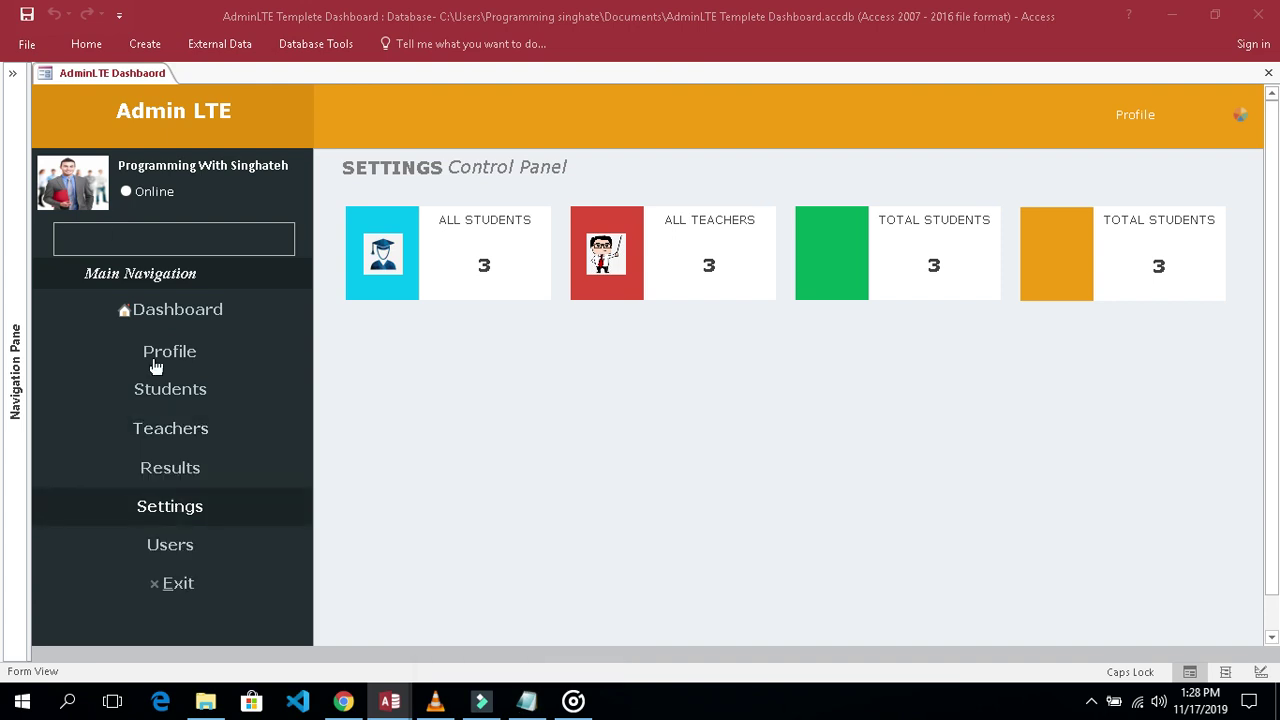
click(527, 700)
click(610, 241)
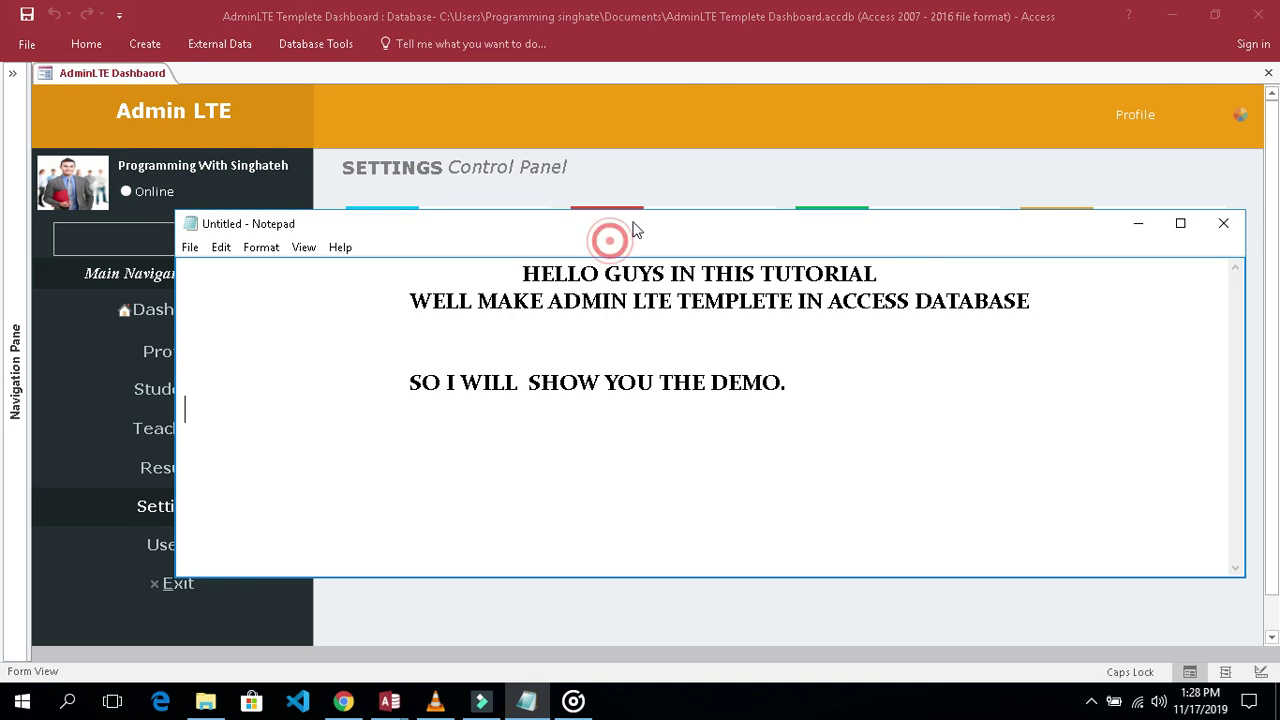
drag(182, 380, 378, 383)
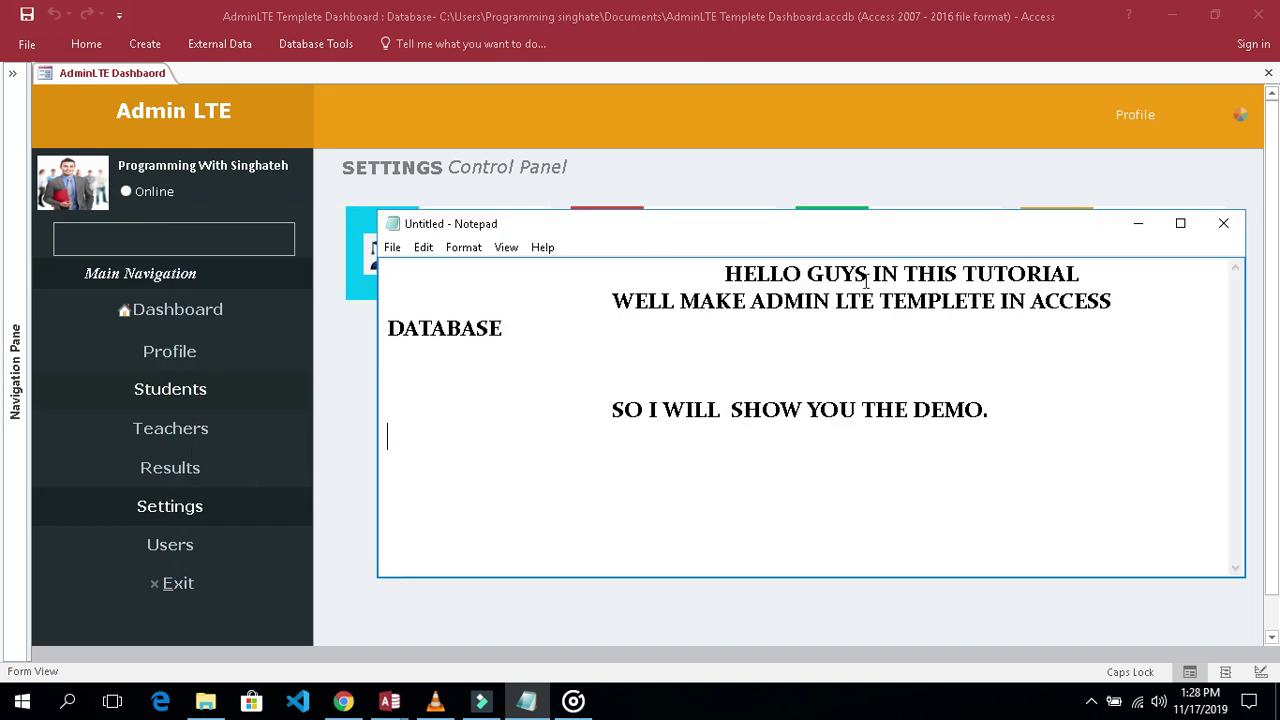
drag(922, 222, 879, 144)
Indent the wrapped word DATABASE with four tabs so it sits centred beneath the introduction line
click(345, 250)
key(Tab)
key(Tab)
key(Tab)
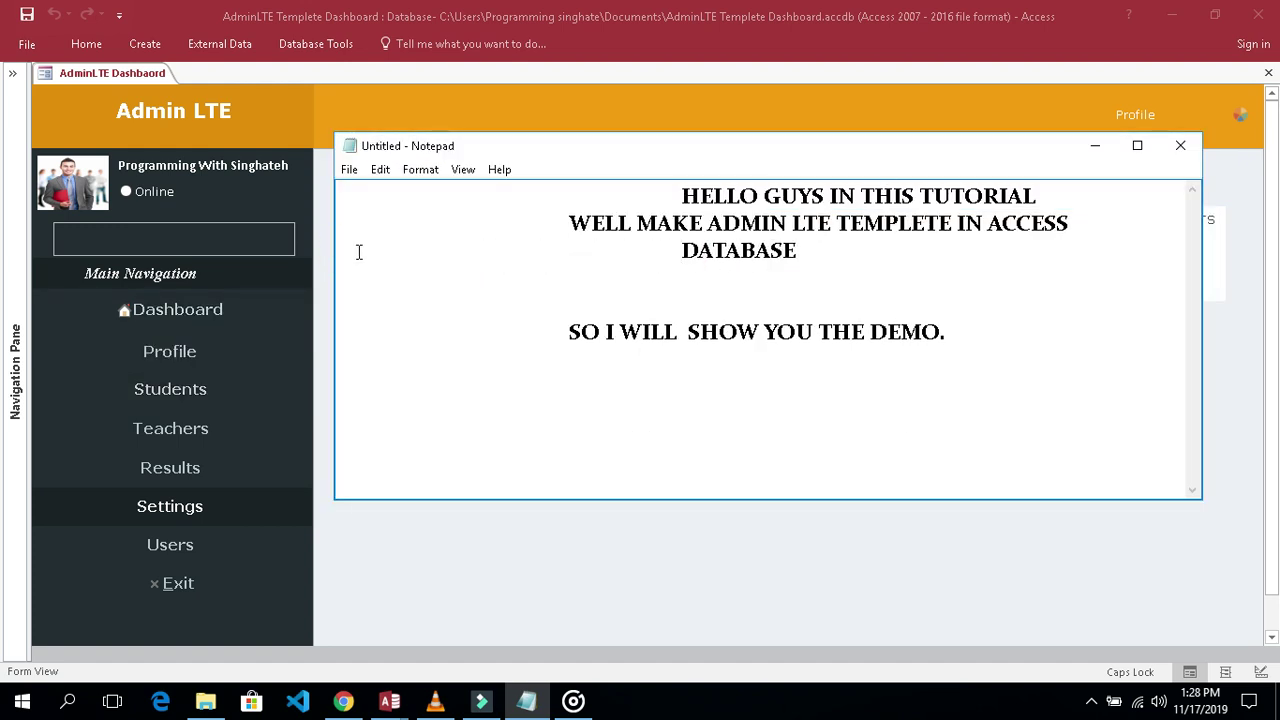
key(Tab)
Read through the note's introduction to the Admin LTE template tutorial and its demo line
click(1028, 263)
drag(677, 203, 971, 289)
click(971, 289)
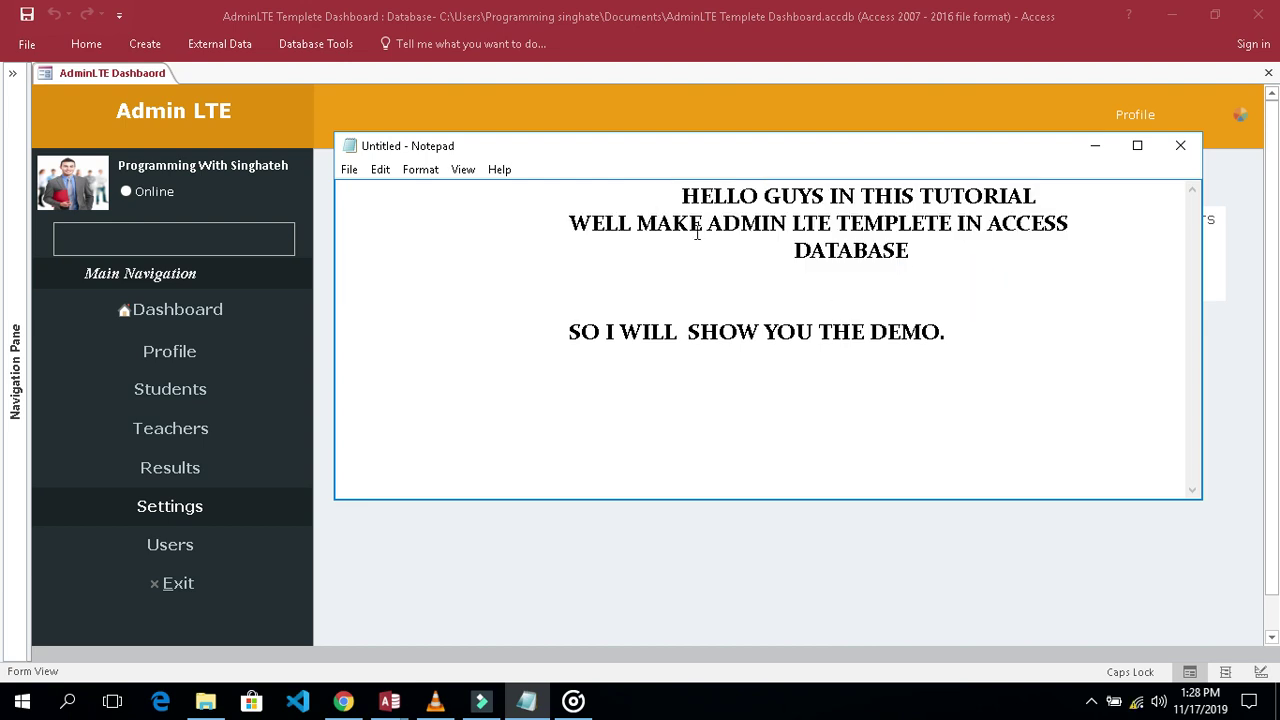
drag(906, 248, 350, 195)
click(836, 224)
drag(842, 226, 1097, 226)
click(1097, 226)
click(1018, 289)
drag(563, 330, 940, 350)
Add the line "SO FOLLOW ME LATER WE WILL WWORK ON IT......" below the demo sentence and minimize the note
click(969, 337)
text(SO FOLLOW)
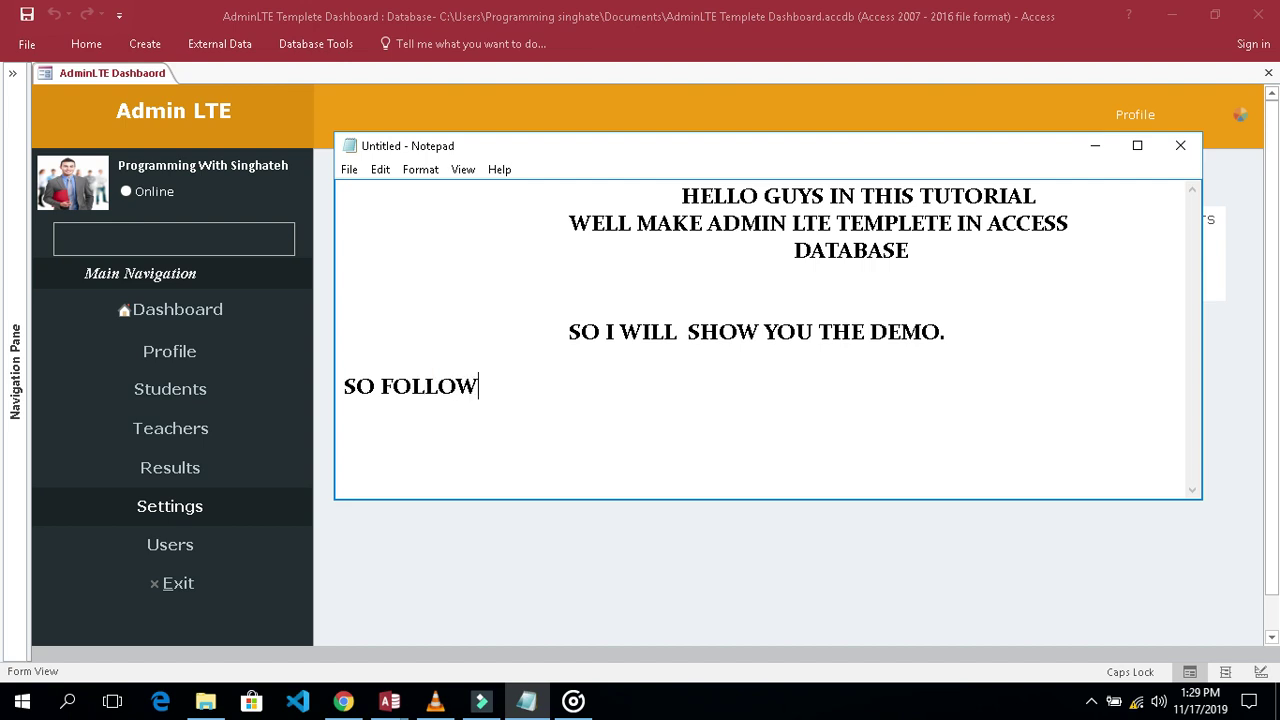
text(  ME LATER WE  WILL WWORK ON IT)
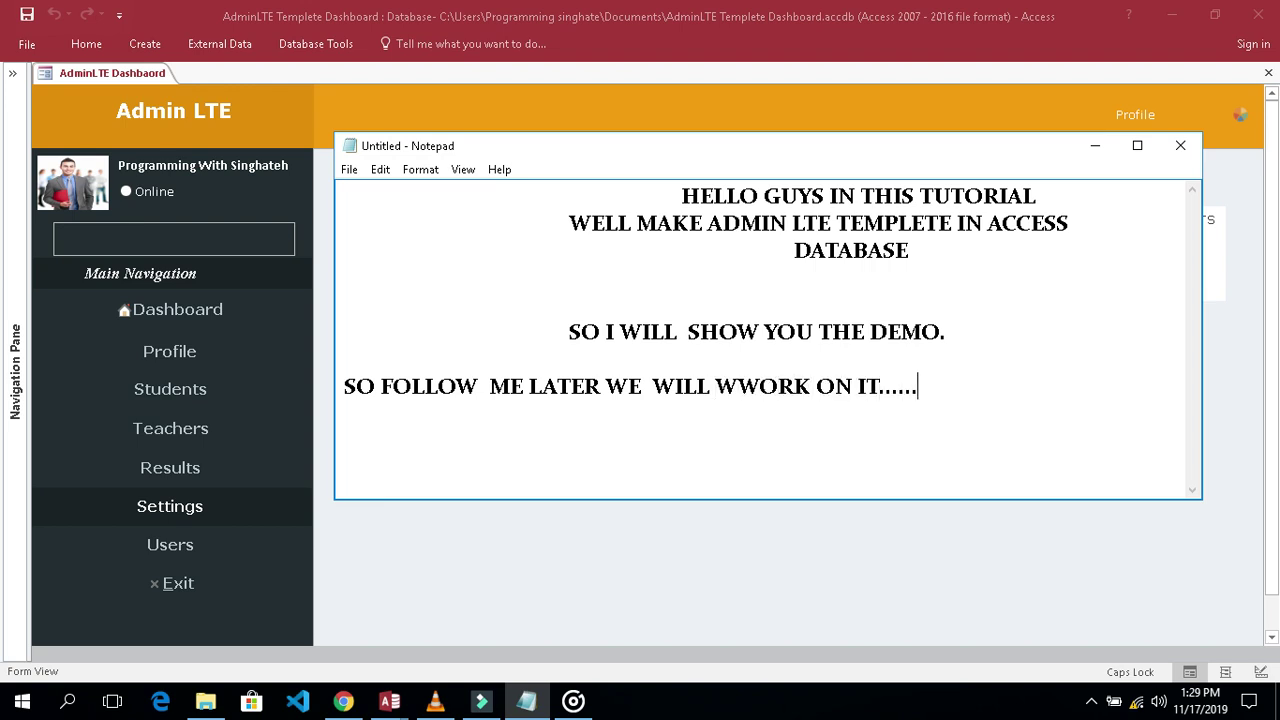
text(......)
key(Return)
click(1095, 145)
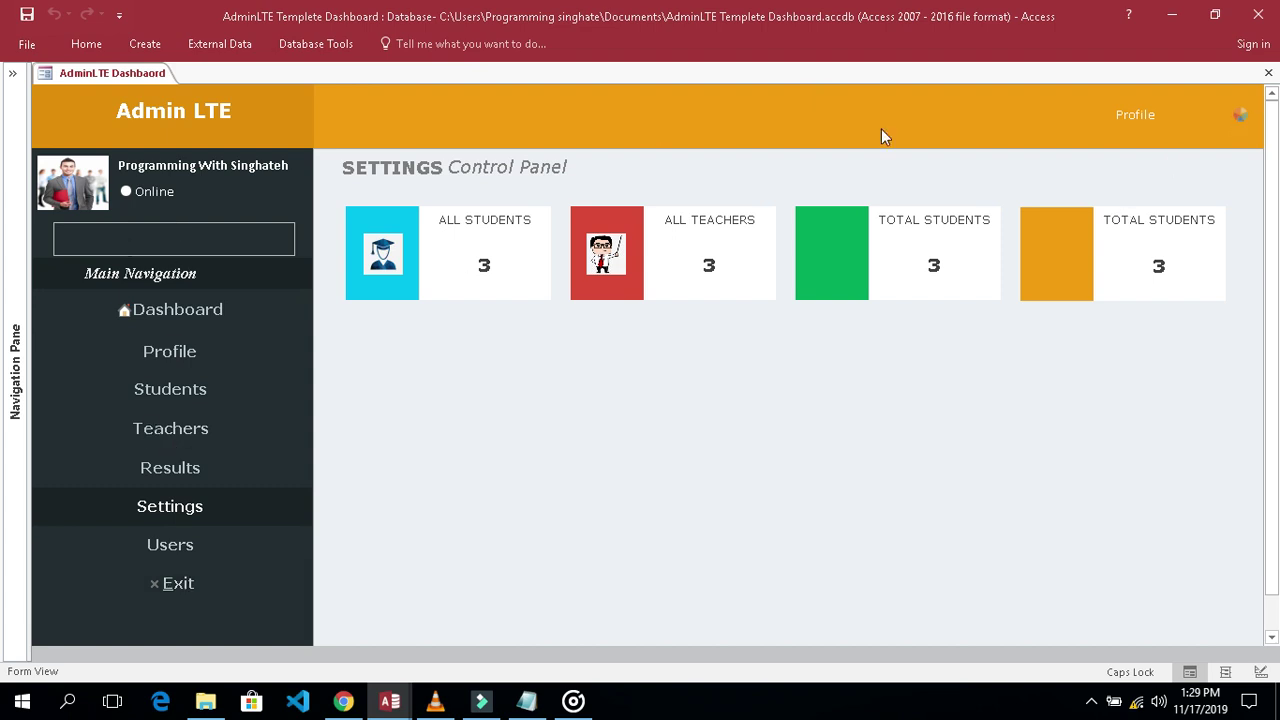
Show the Themes Skin picker on the dashboard and apply the Red skin
click(1240, 120)
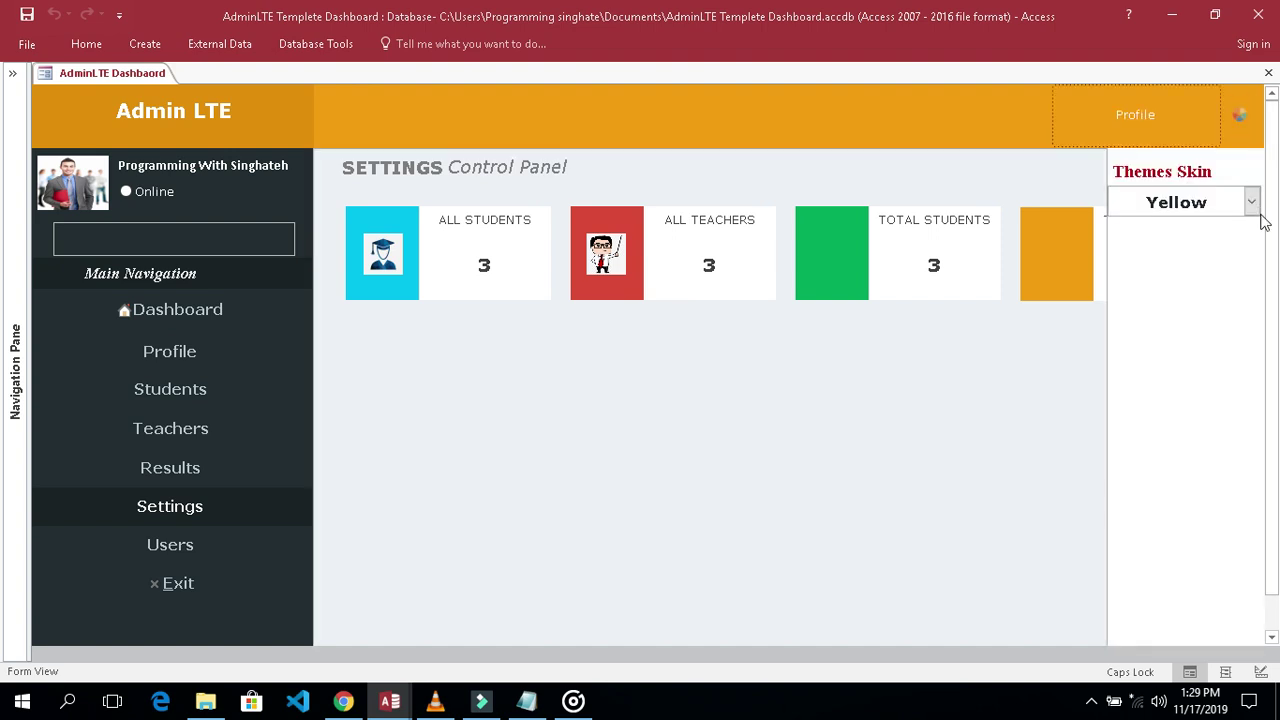
click(1251, 203)
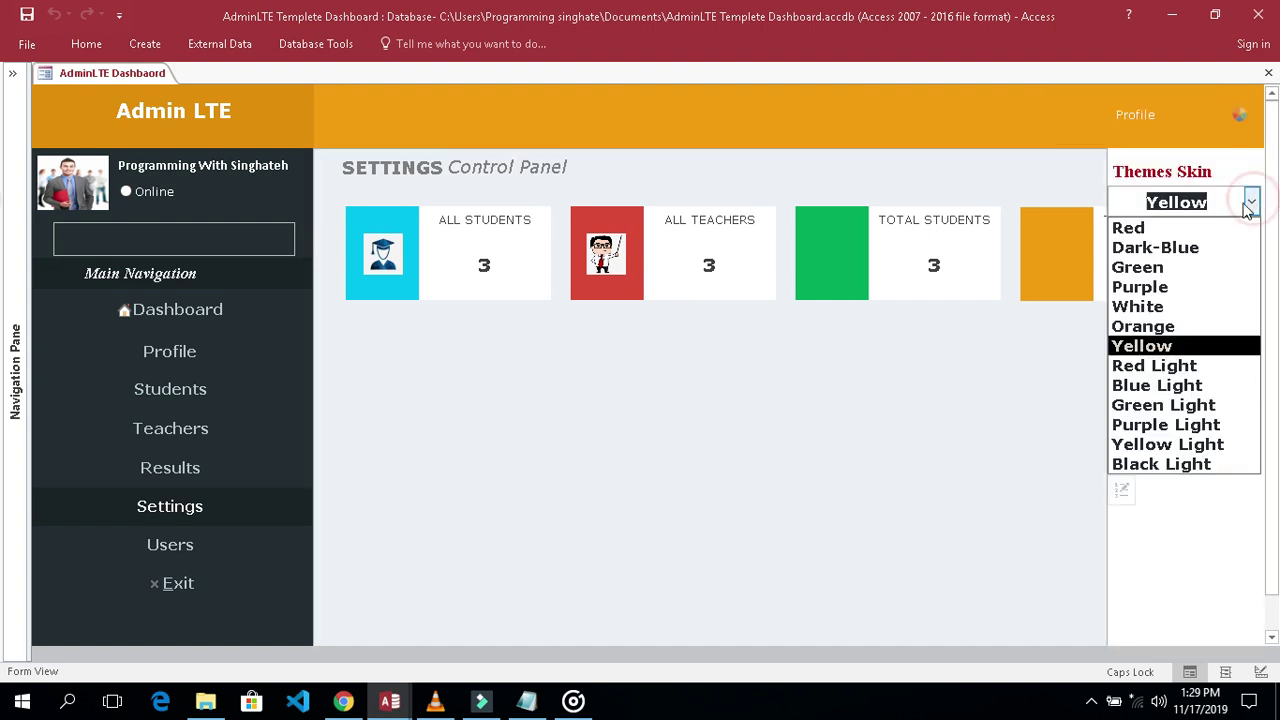
click(1140, 228)
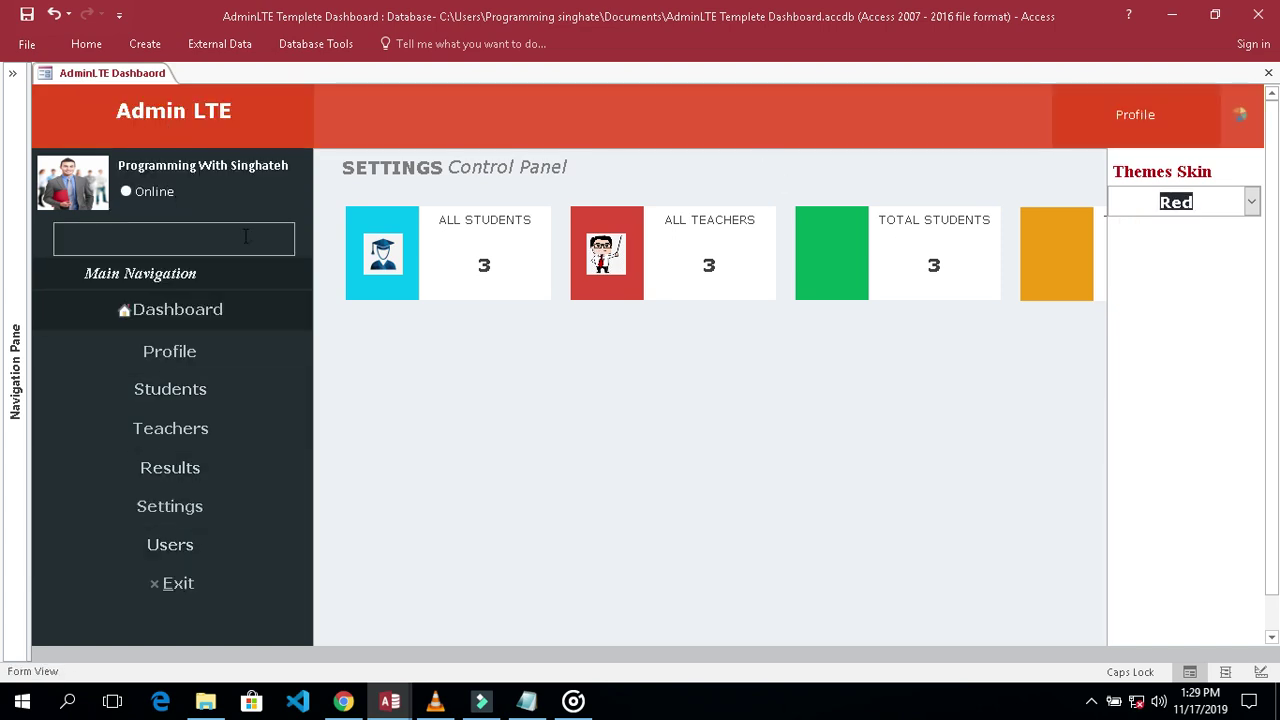
Change the dashboard's theme skin to Dark-Blue and hide the skin picker
click(1251, 203)
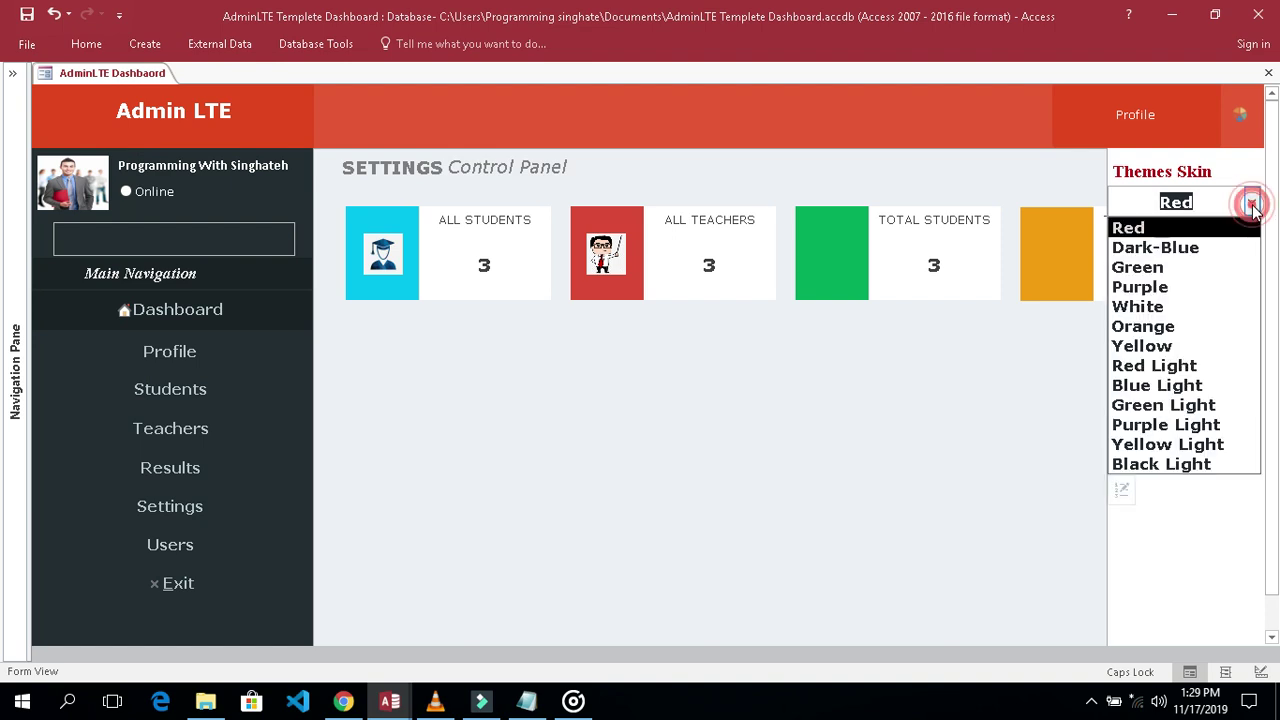
click(1156, 248)
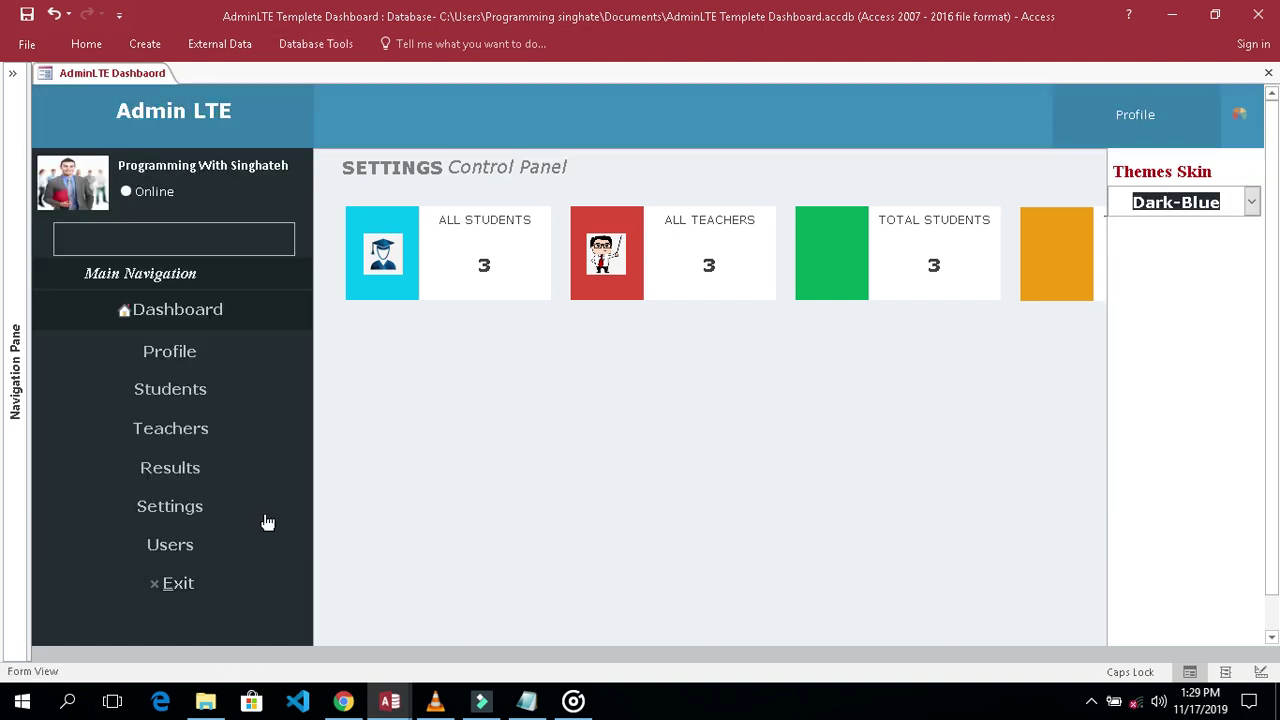
click(1240, 118)
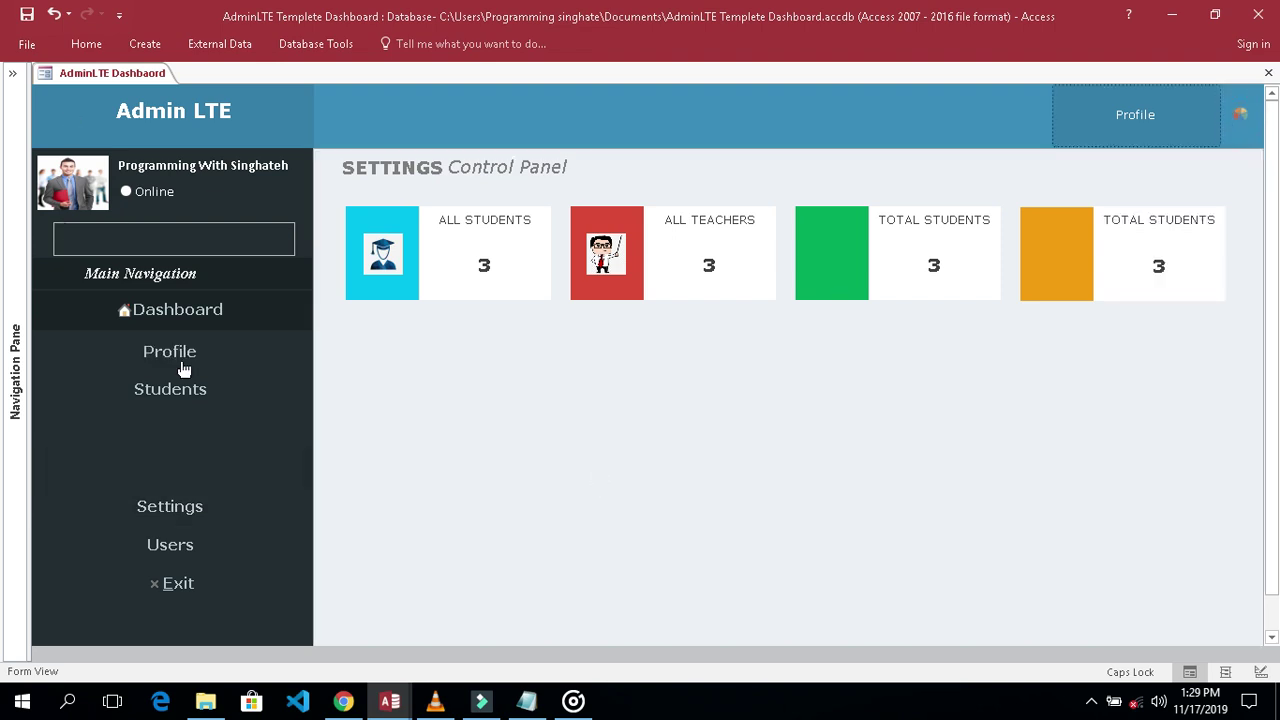
Go to the Students page, apply the Purple theme skin and hide the skin picker
click(167, 403)
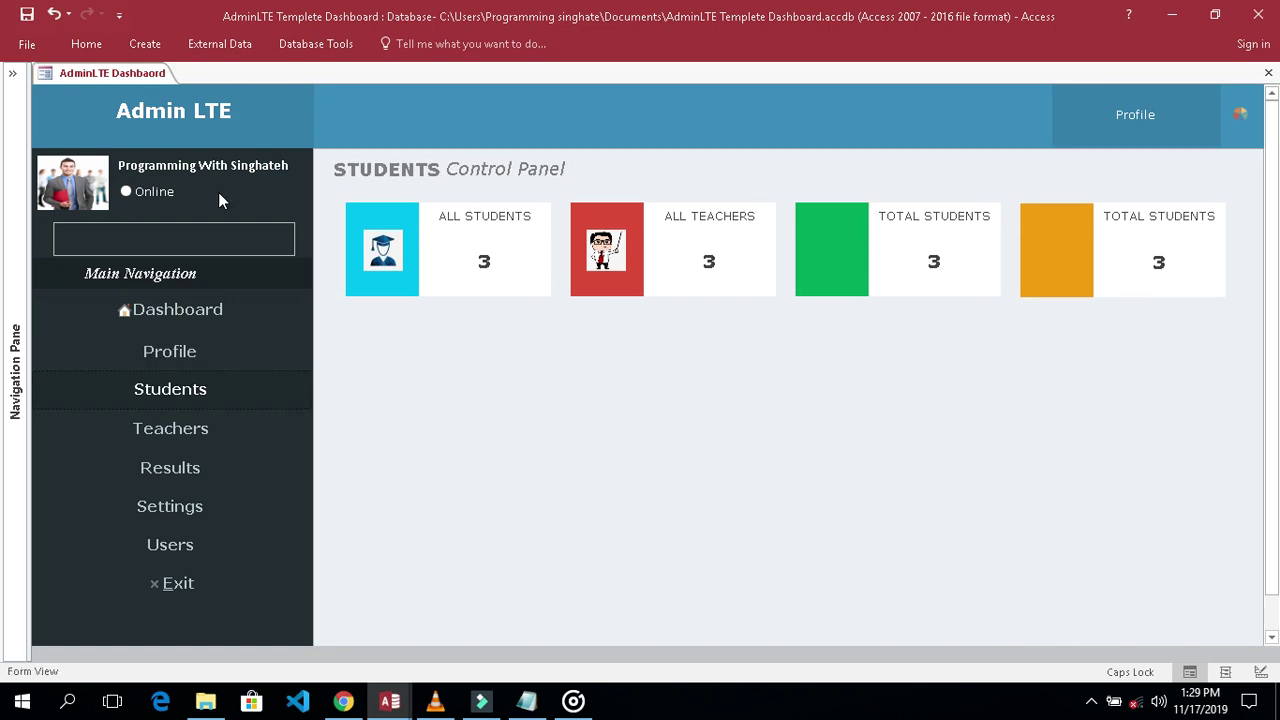
click(1240, 114)
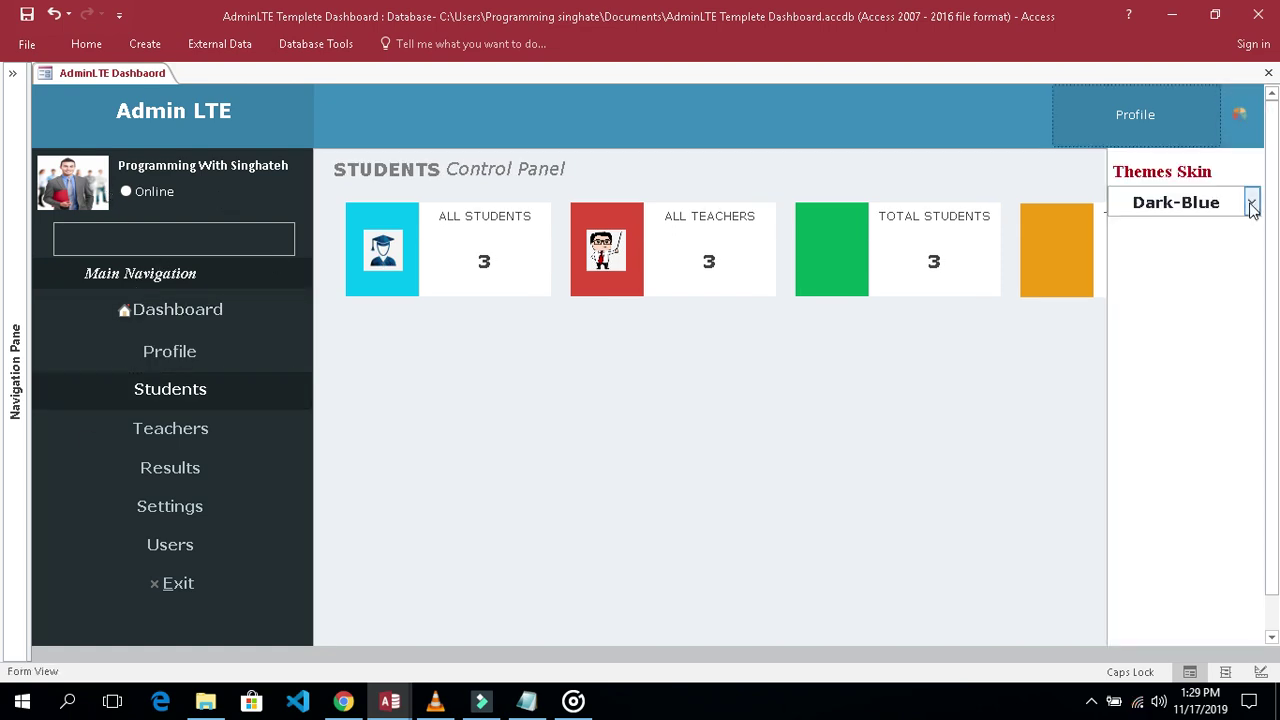
click(1251, 202)
click(1184, 290)
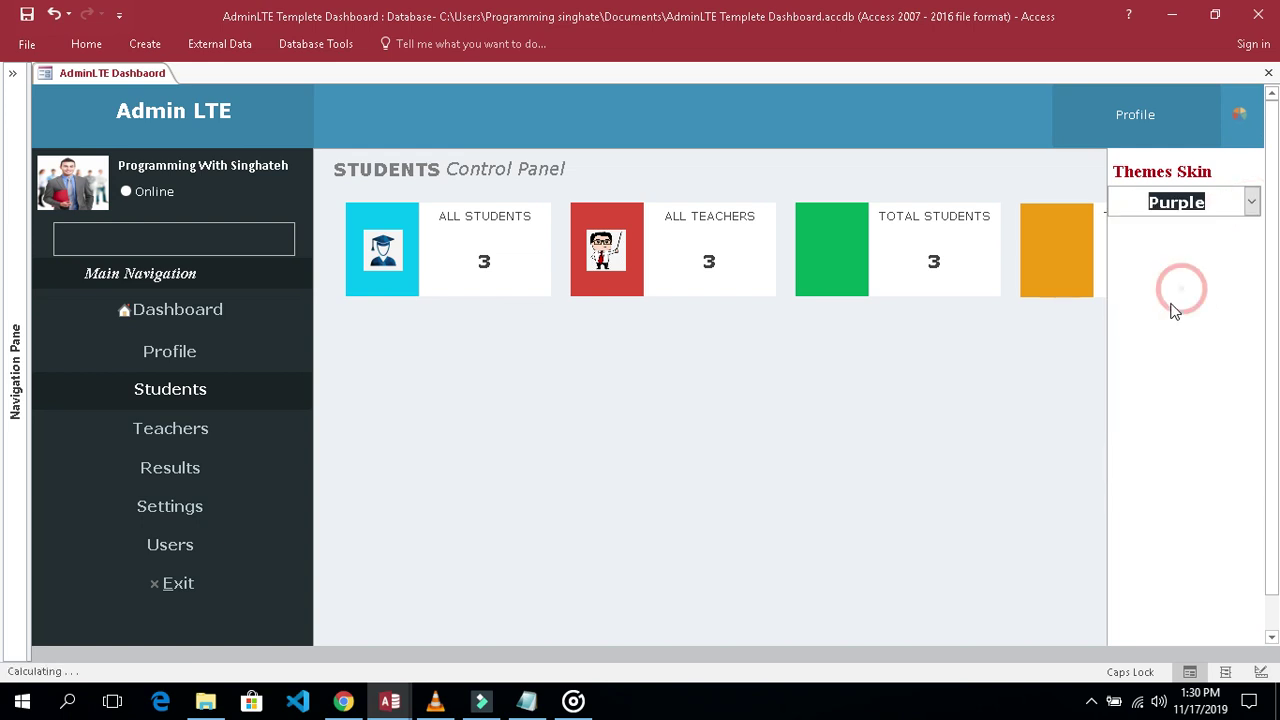
click(1240, 114)
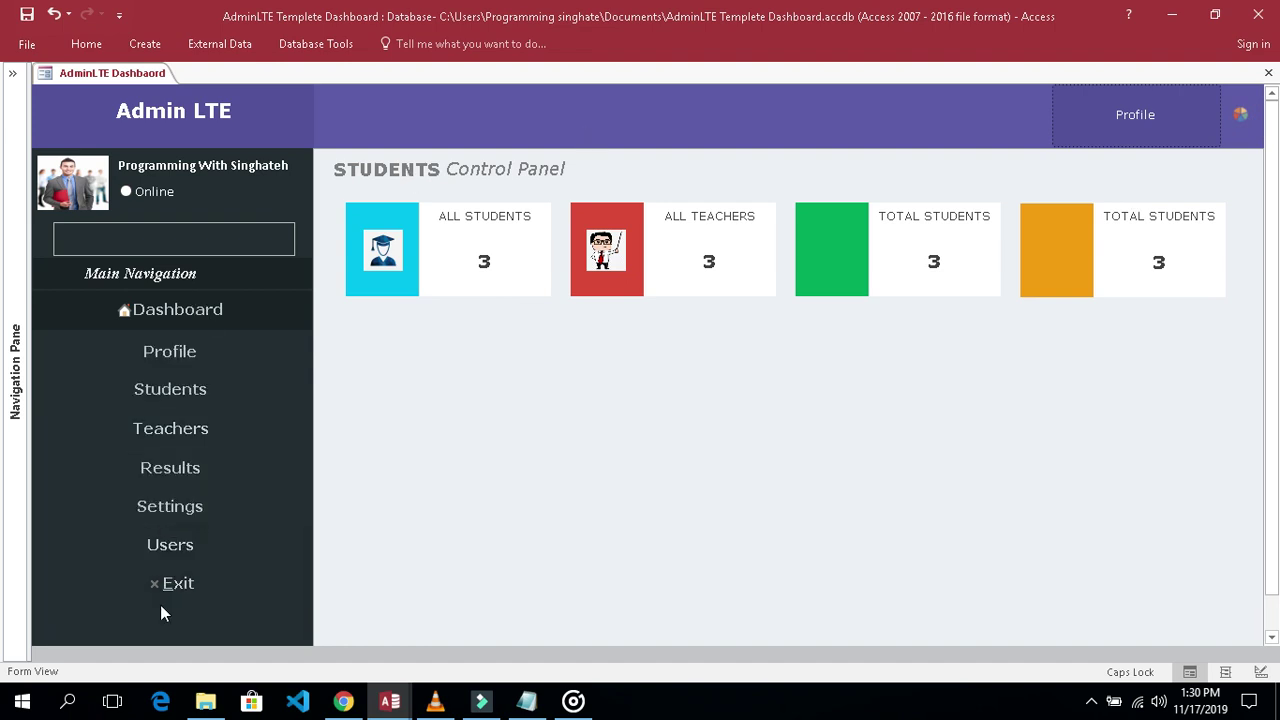
Go to the Results page and apply the Red Light theme skin to the dashboard
click(186, 474)
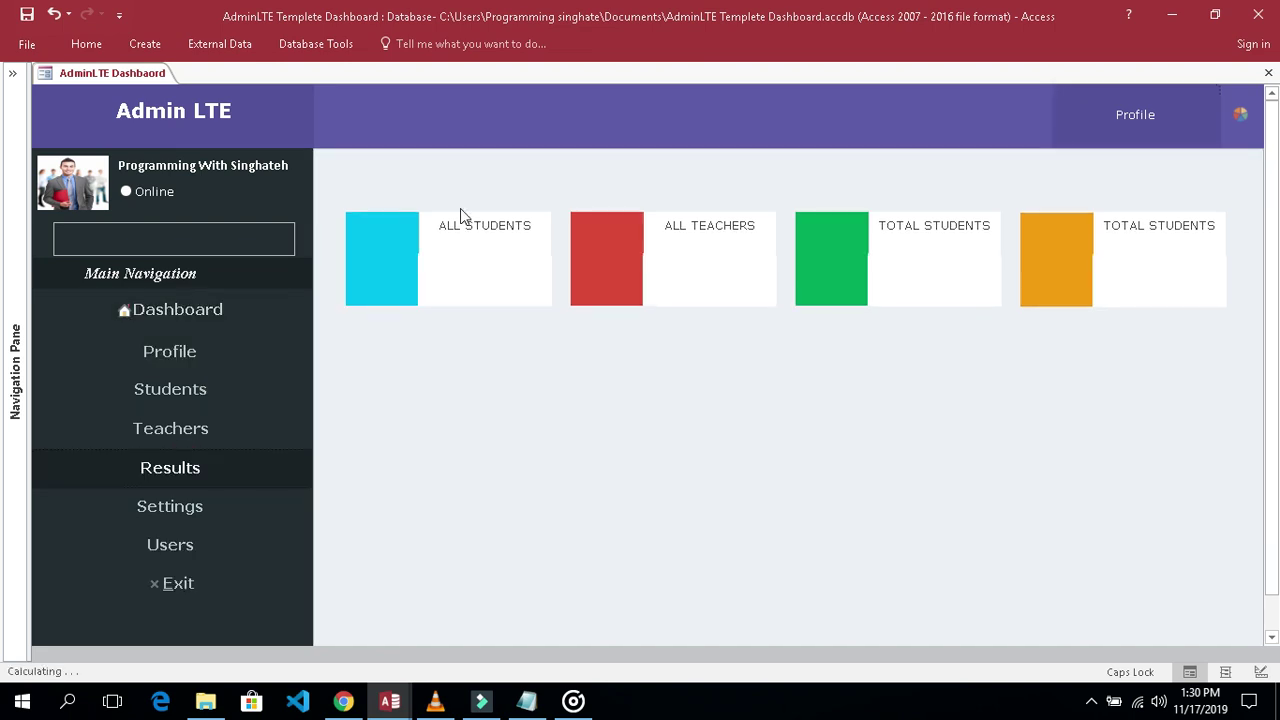
click(565, 173)
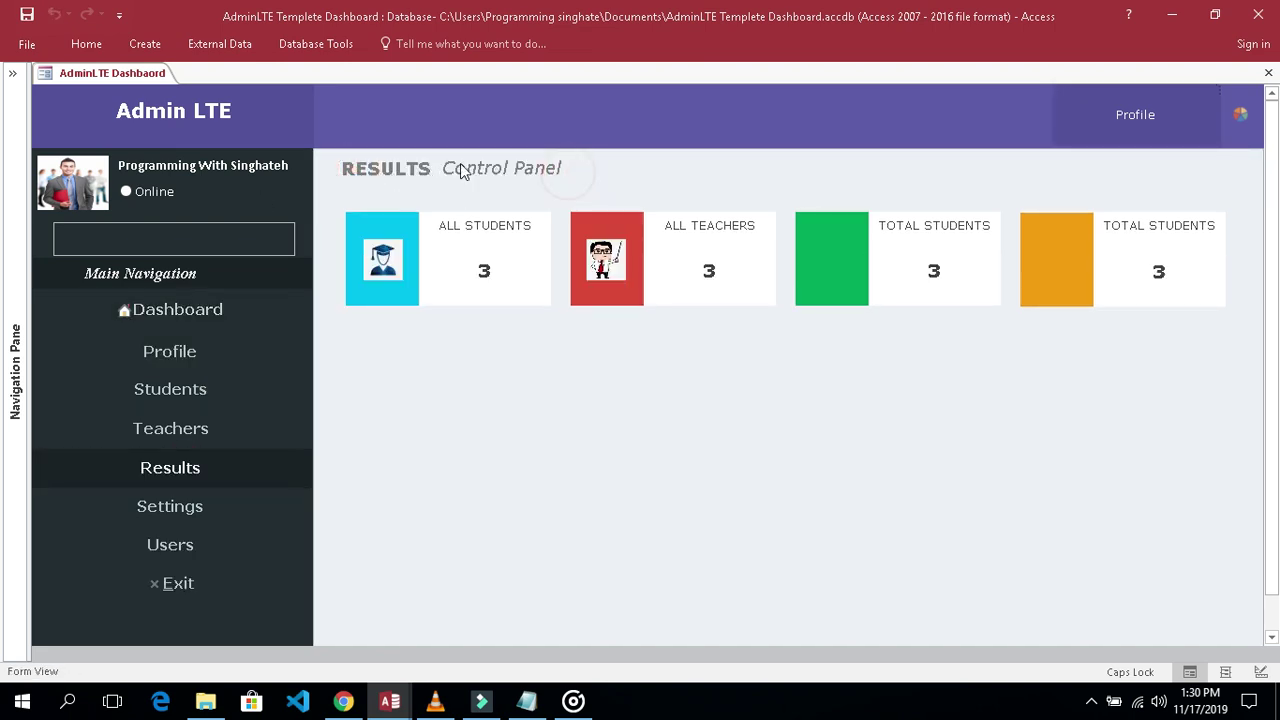
click(1240, 114)
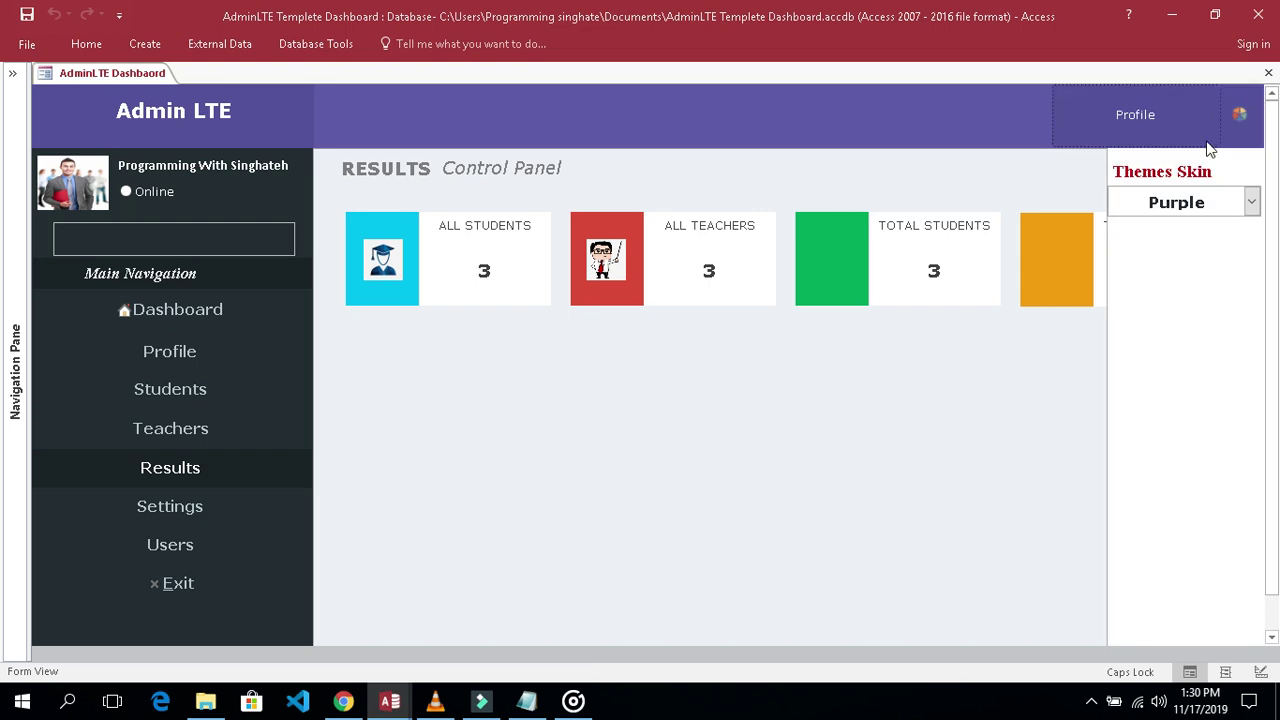
click(1251, 201)
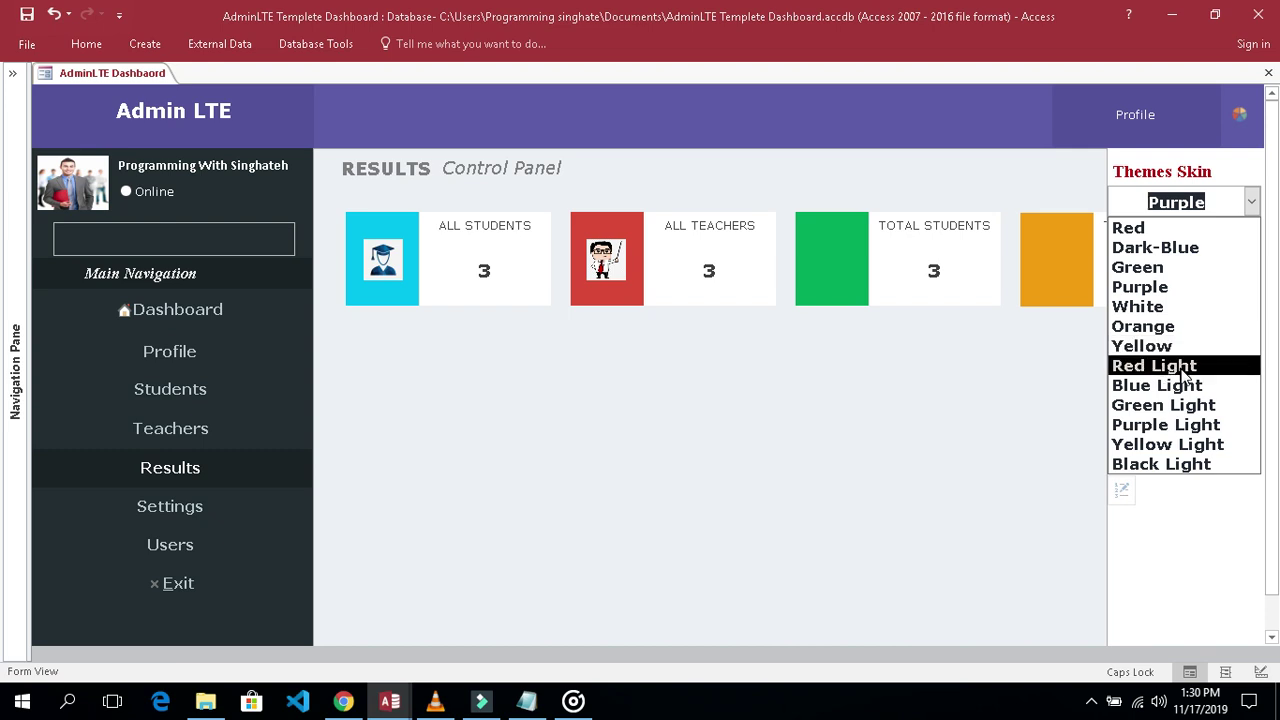
click(1183, 370)
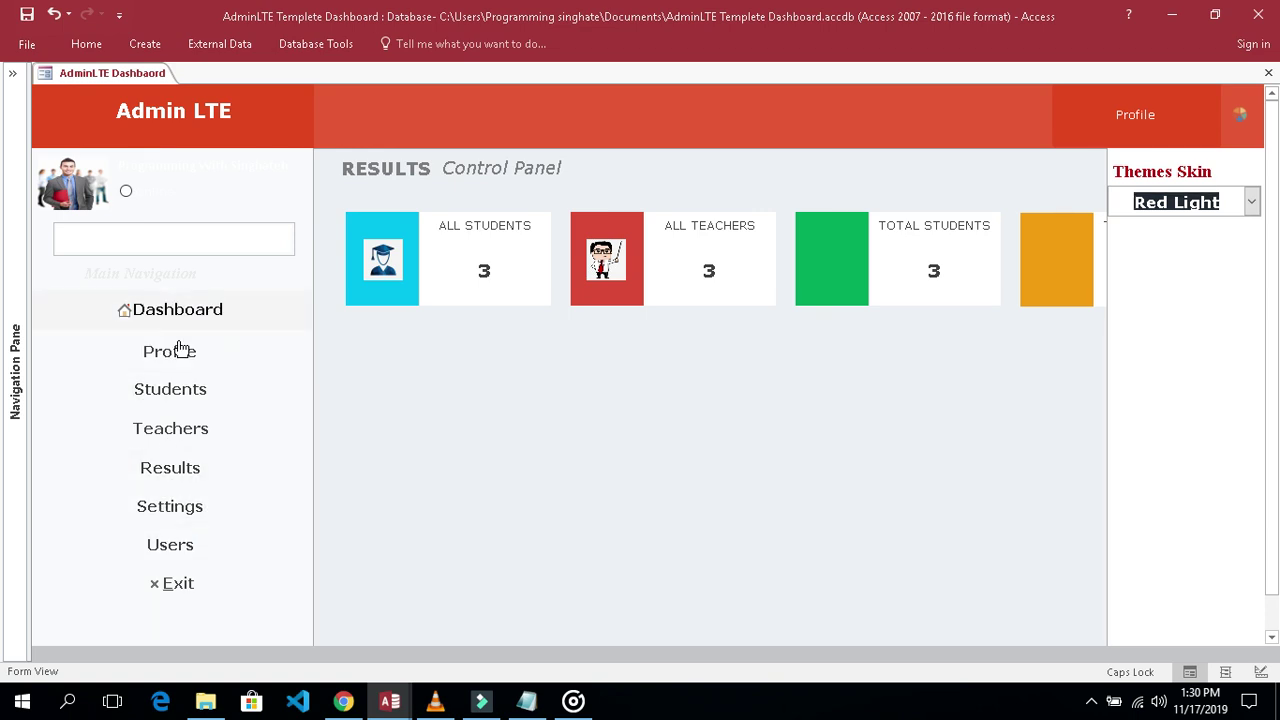
Visit the Students and Results pages, and set the dashboard's theme skin to Purple Light
click(180, 395)
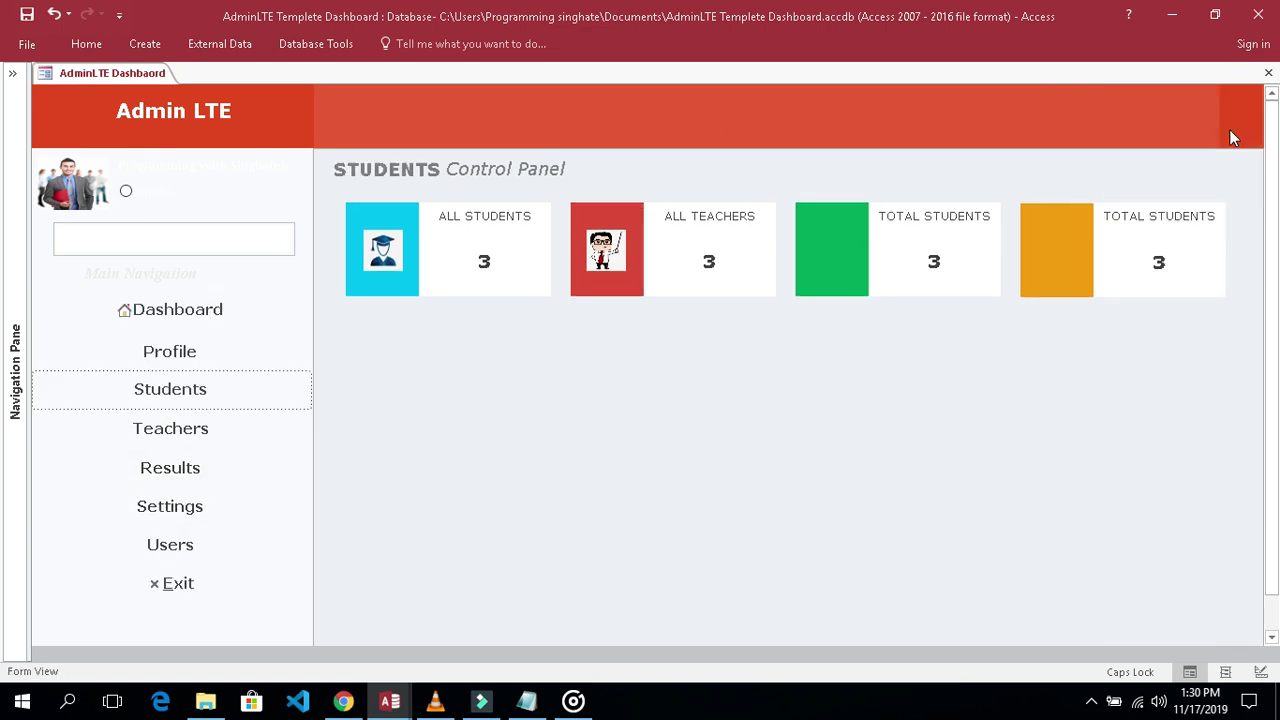
click(180, 464)
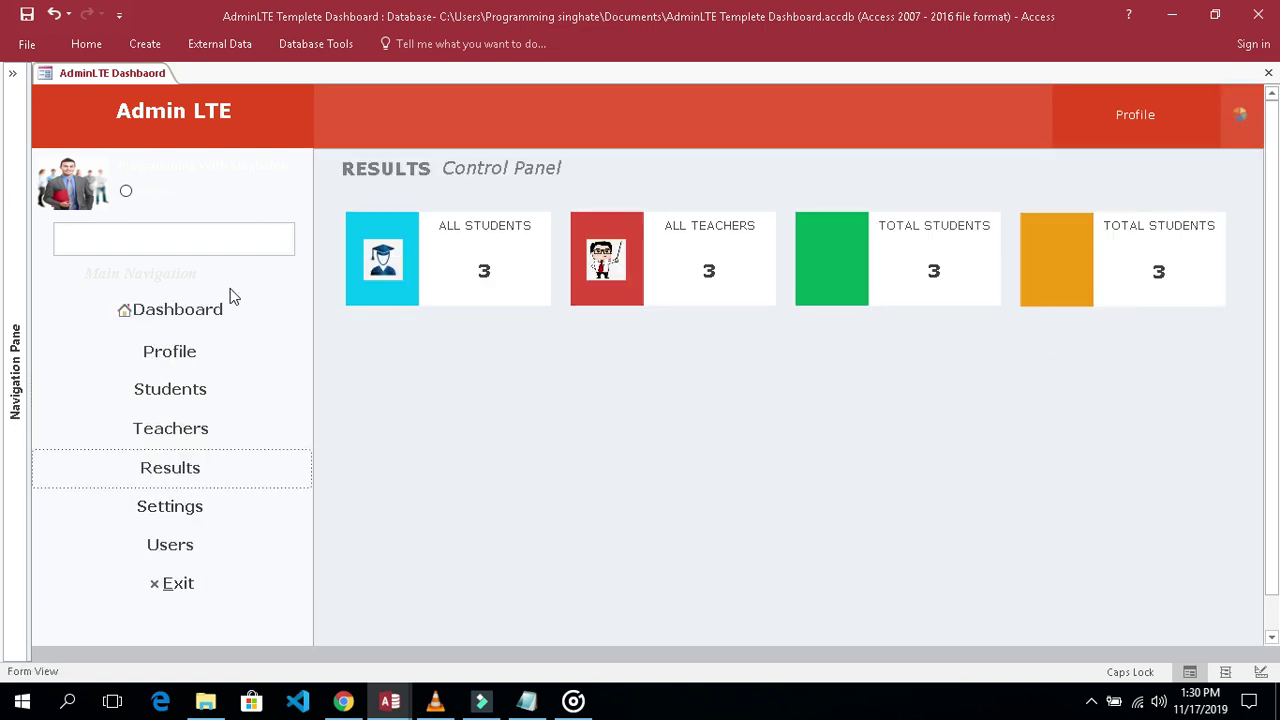
click(1244, 120)
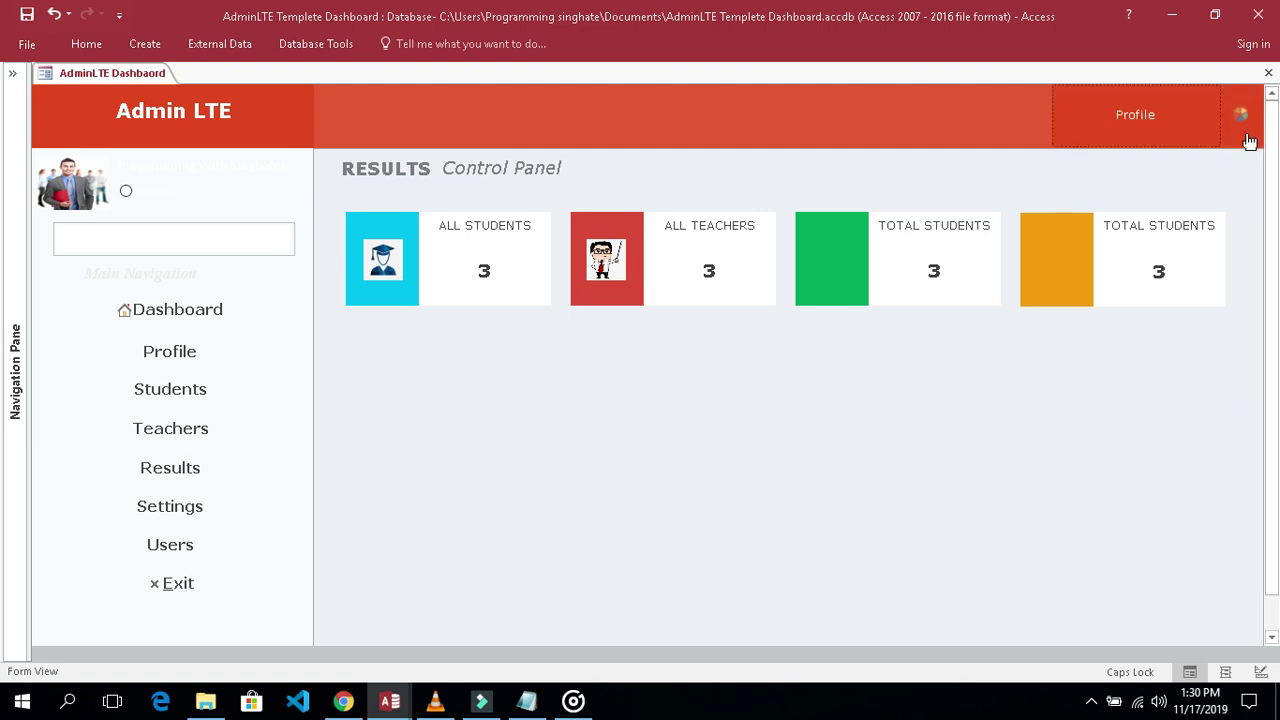
click(1241, 116)
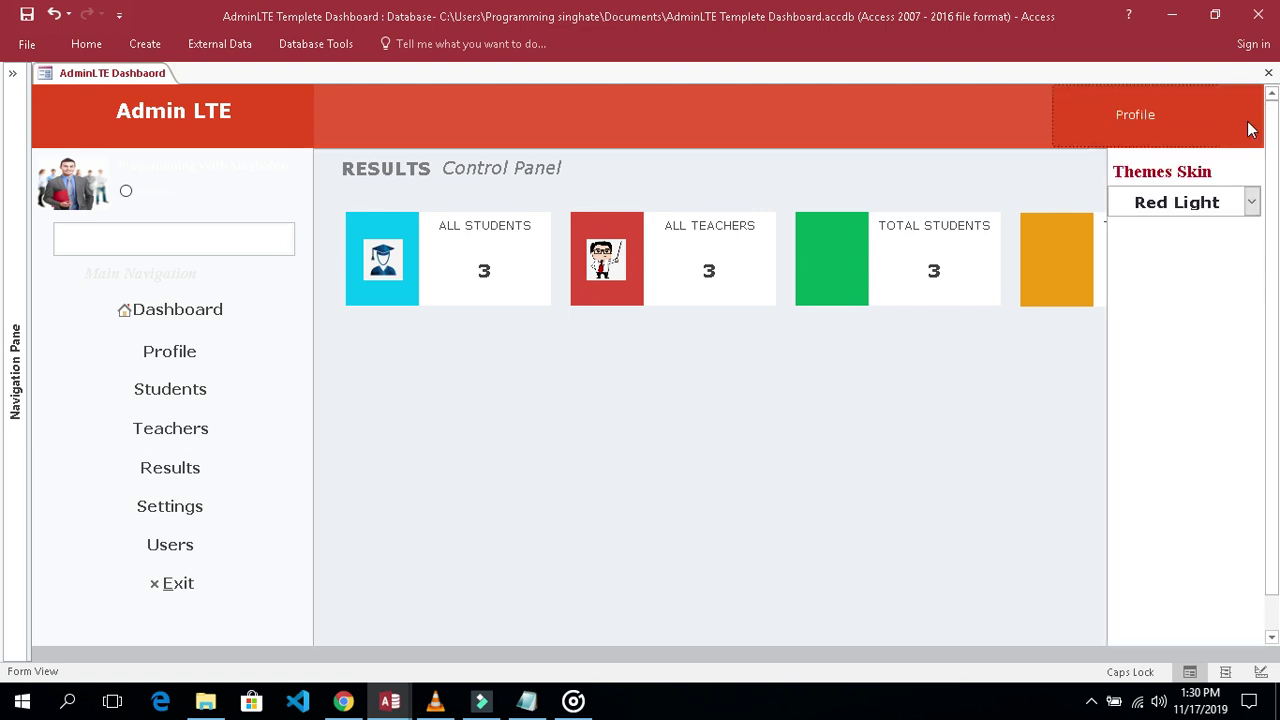
click(1251, 202)
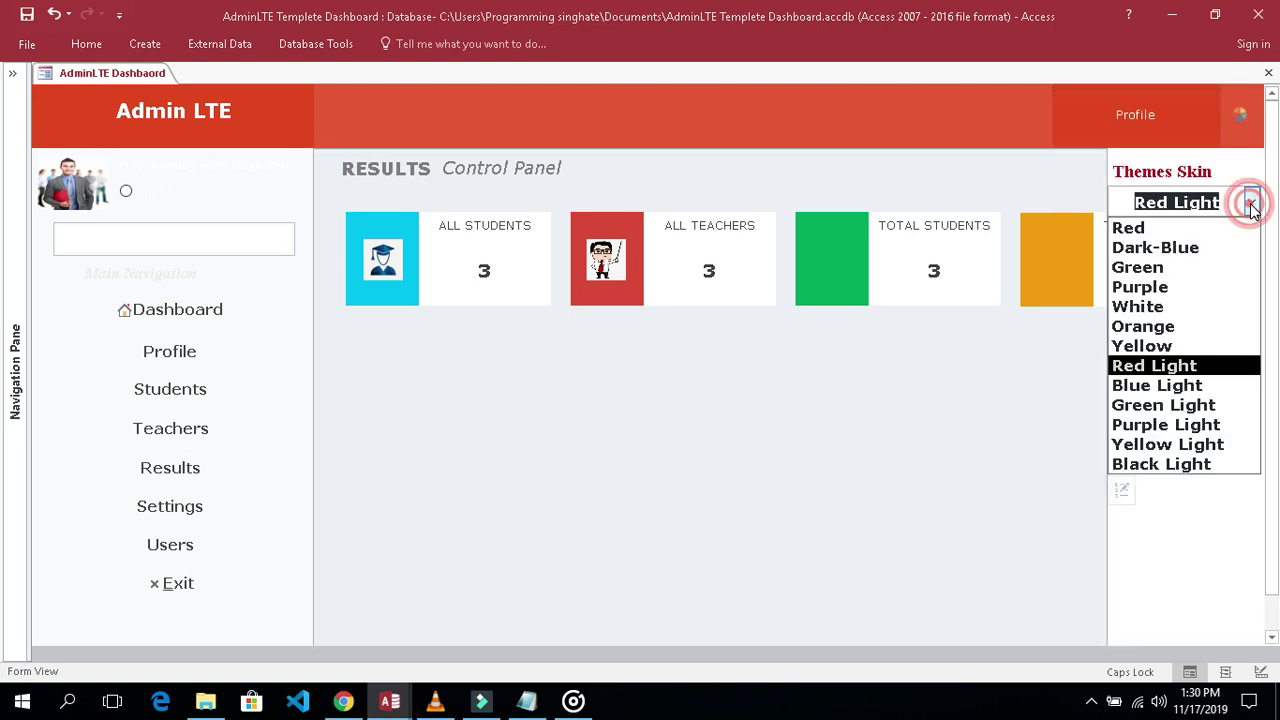
click(1226, 421)
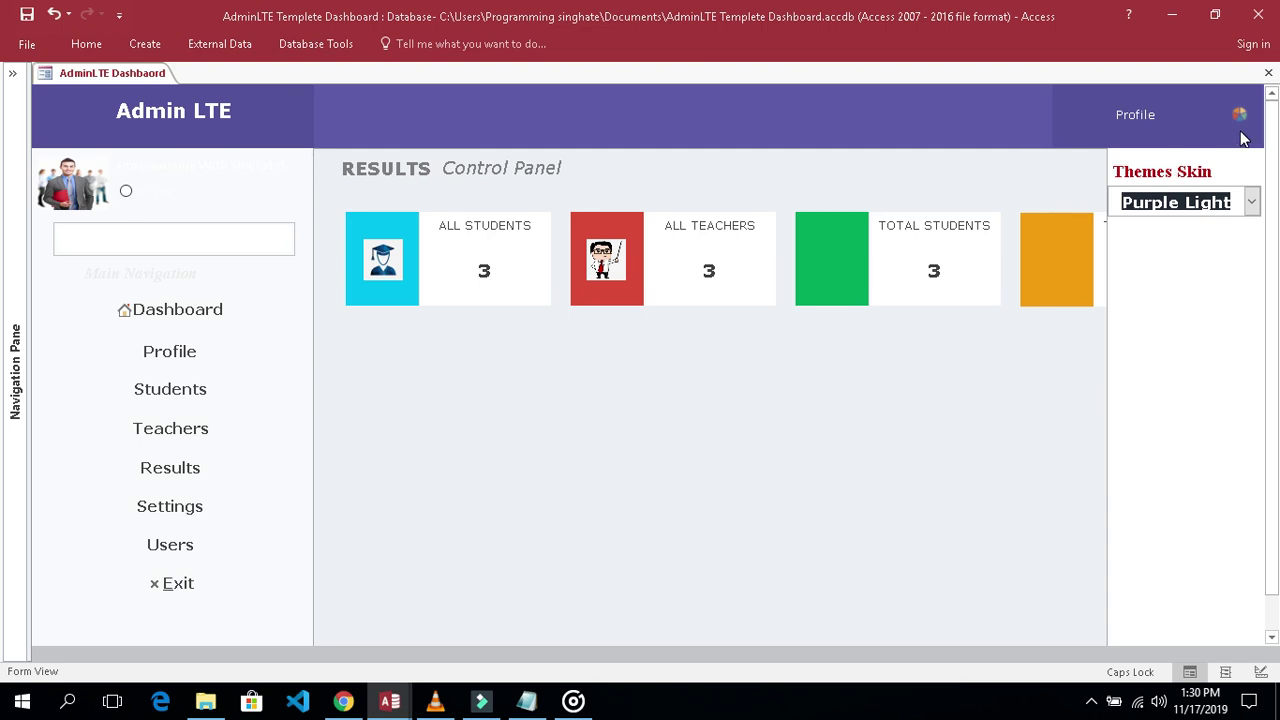
Switch the dashboard's theme skin to Yellow Light, replace it with Black Light, and hide the skin picker
click(1251, 202)
click(1195, 446)
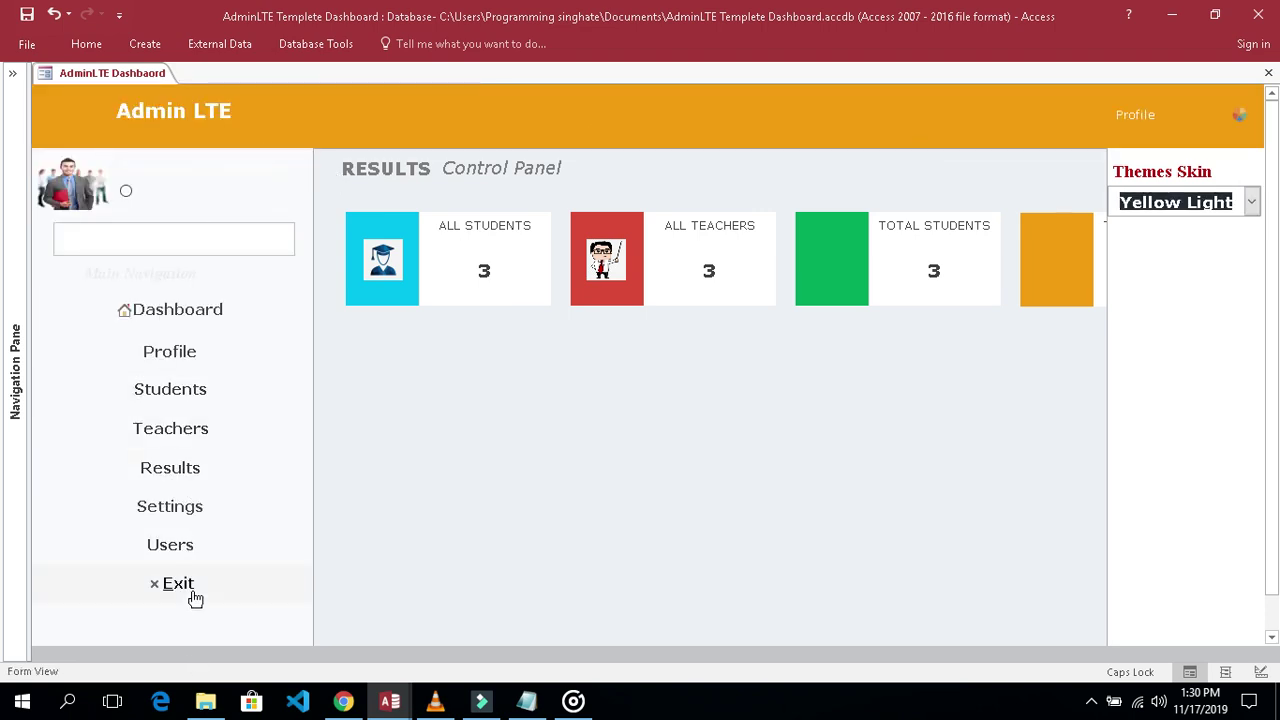
click(1251, 202)
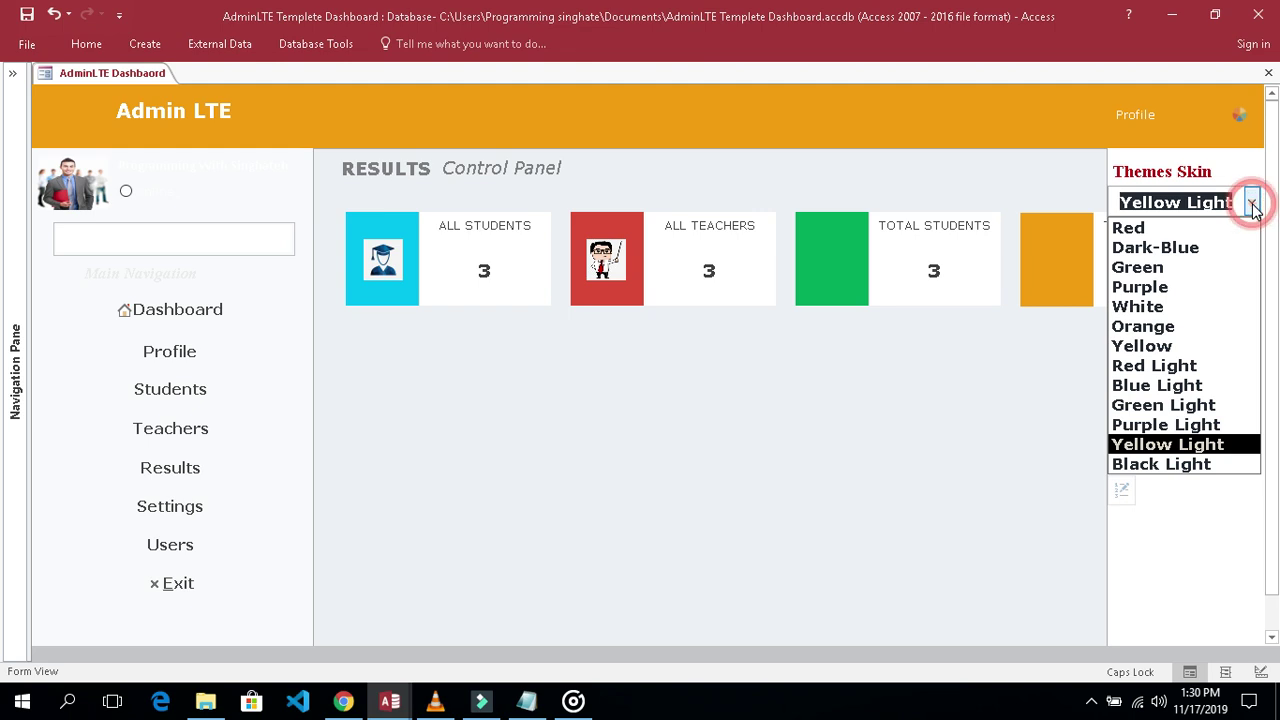
click(1193, 466)
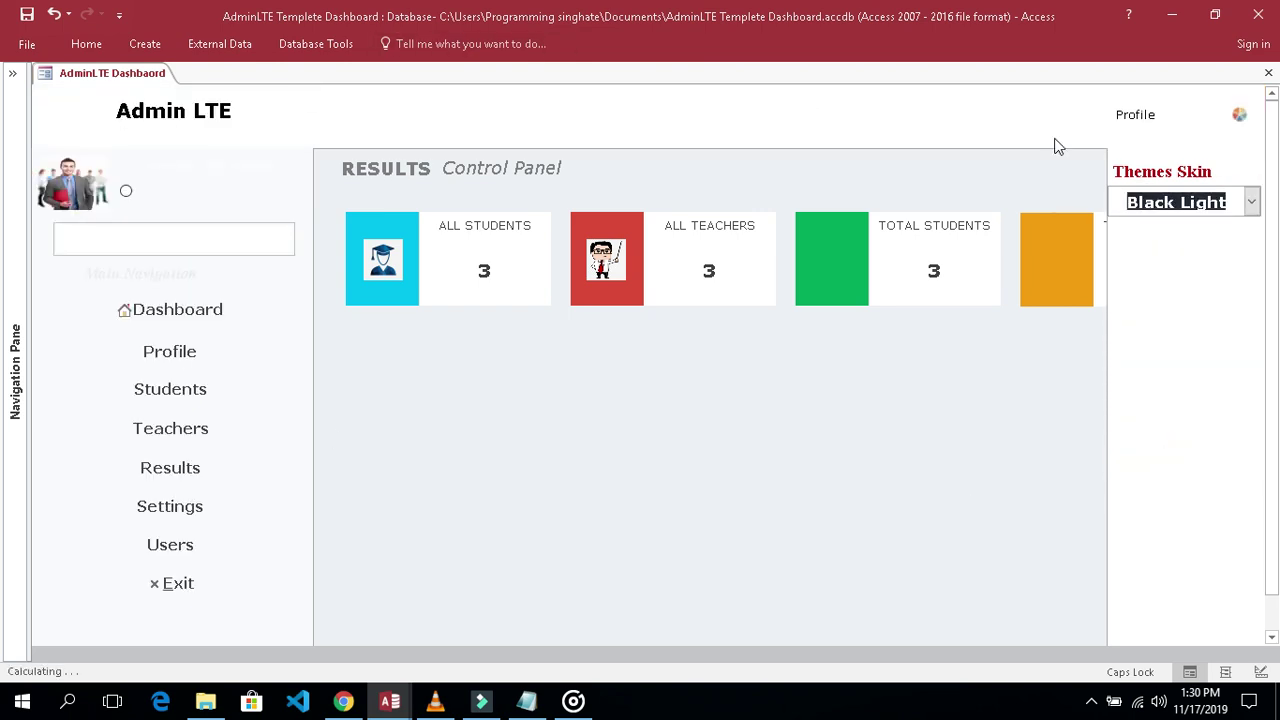
click(1240, 116)
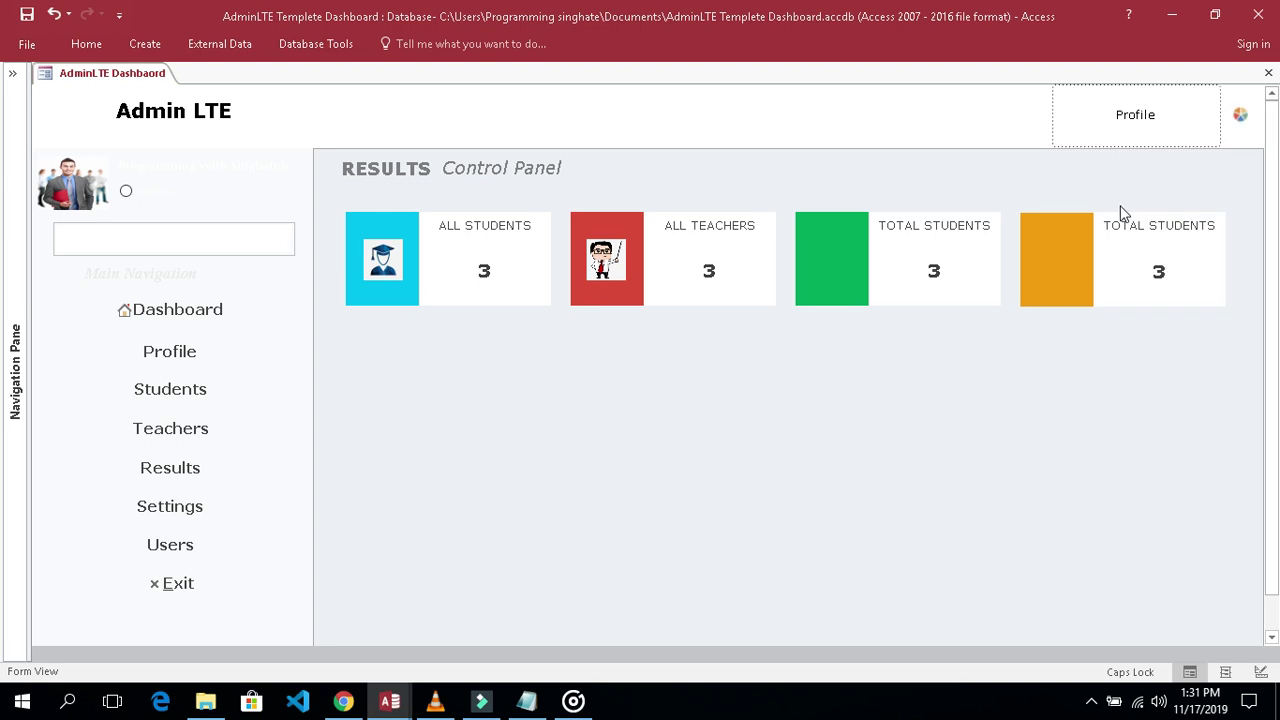
Select the online status option beside the profile picture
click(620, 404)
click(125, 193)
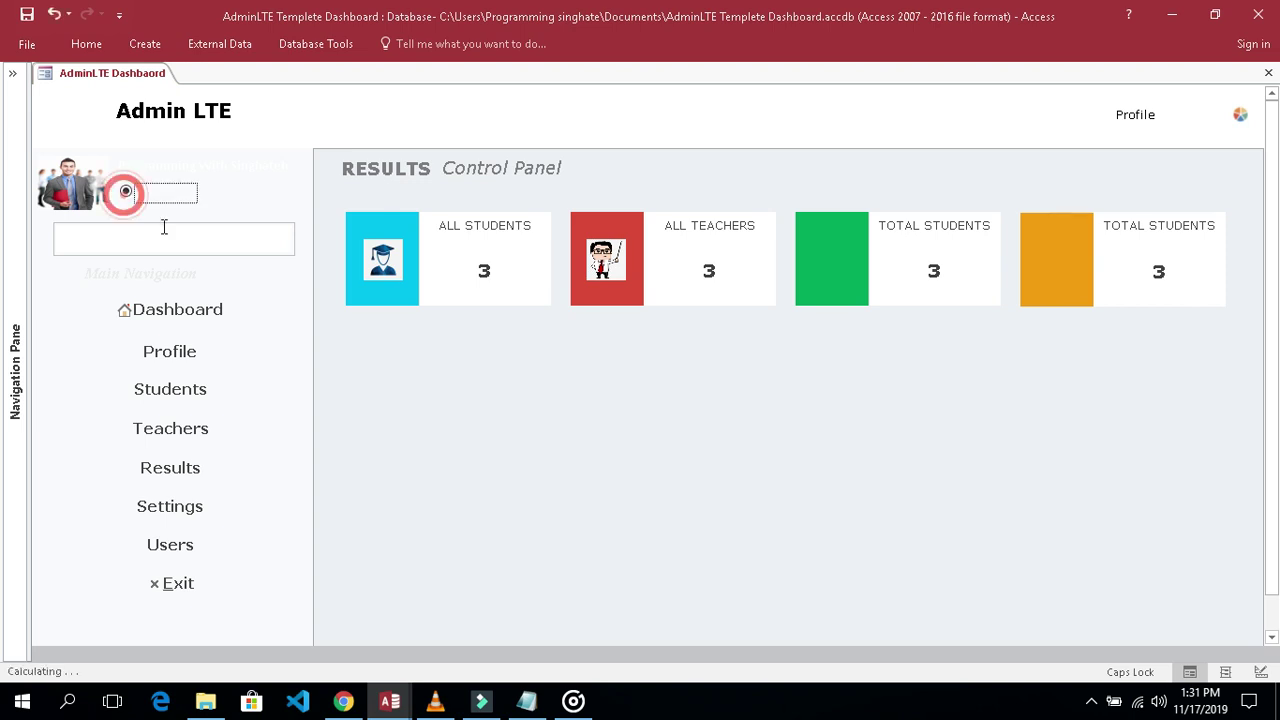
click(484, 441)
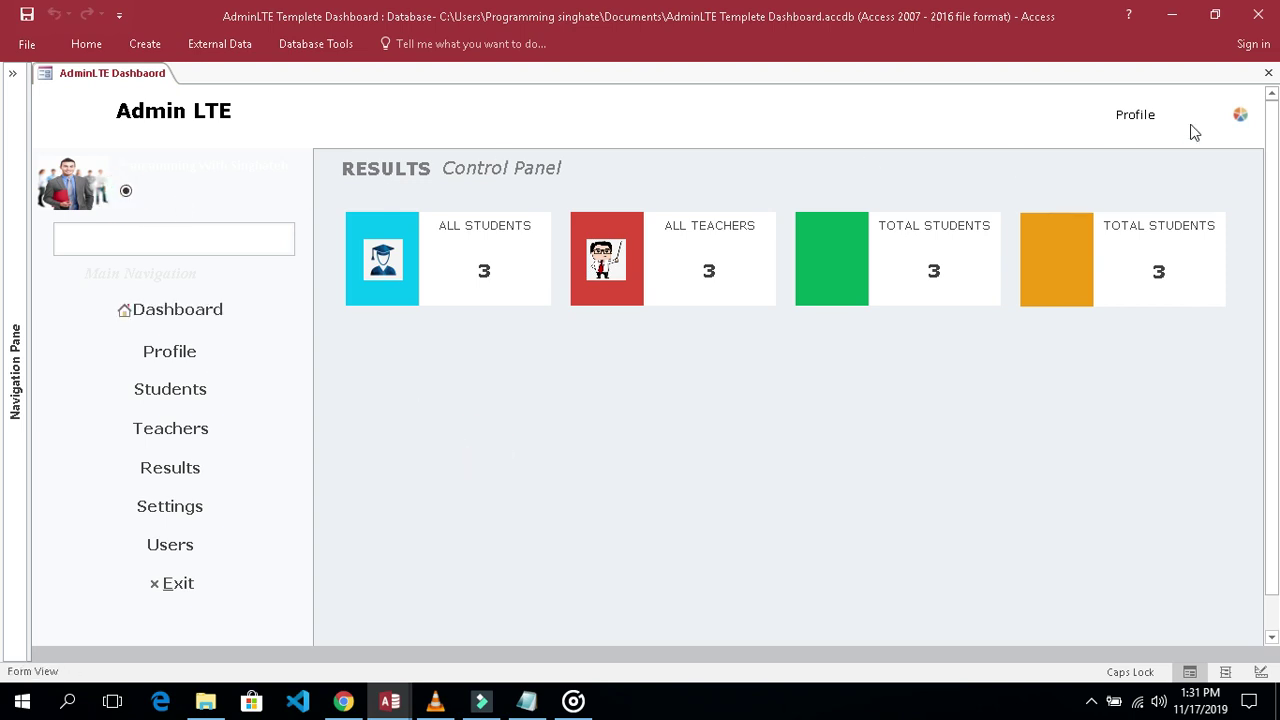
Change the dashboard's theme skin to Dark-Blue and hide the skin picker
click(1236, 118)
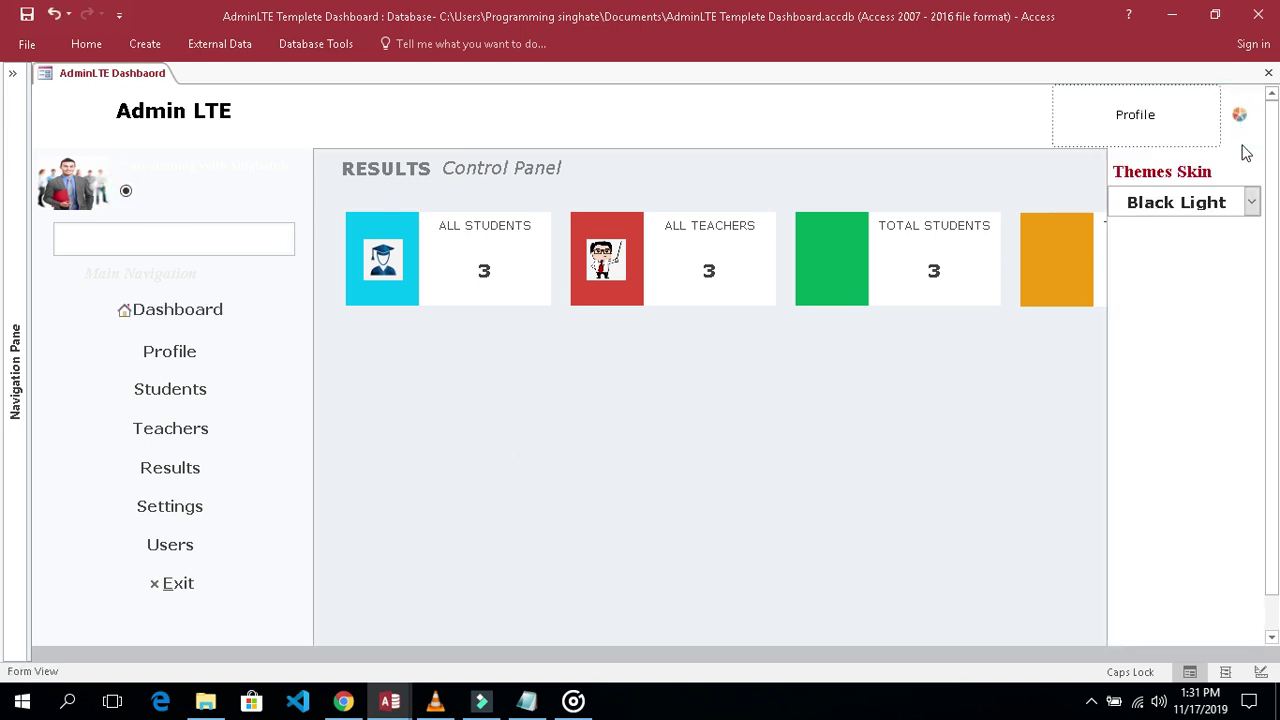
click(1252, 199)
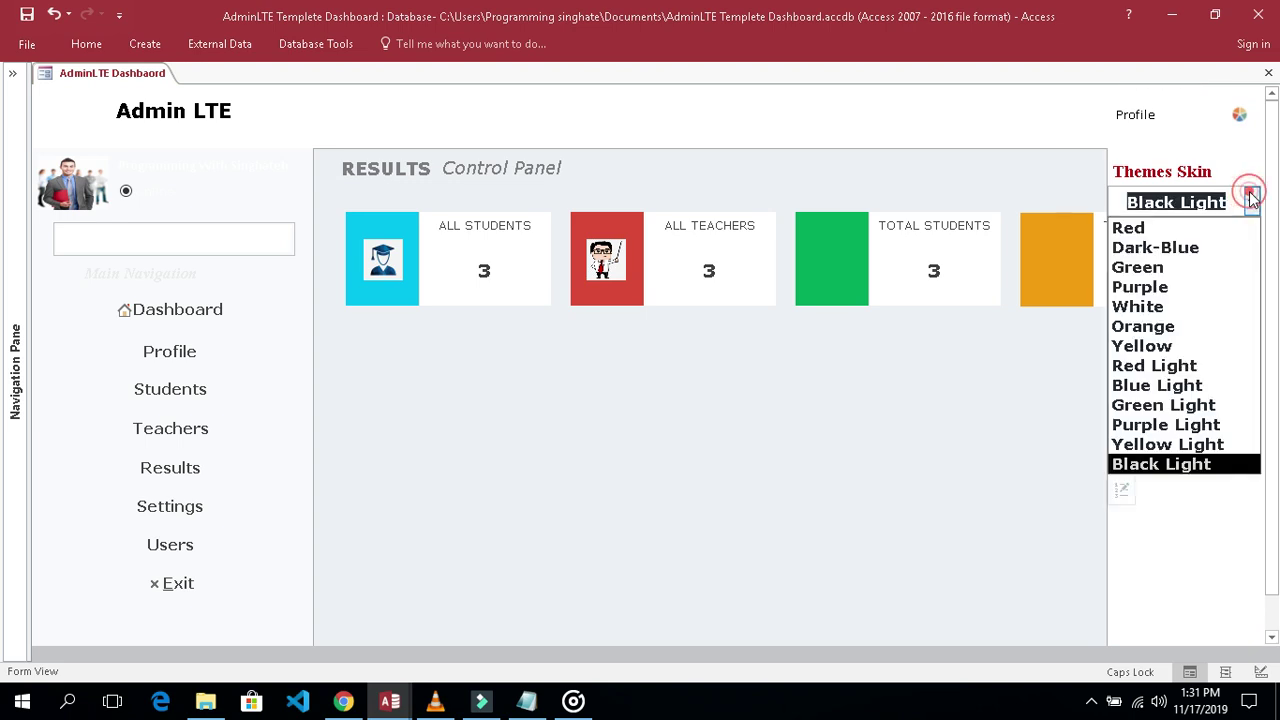
click(1175, 252)
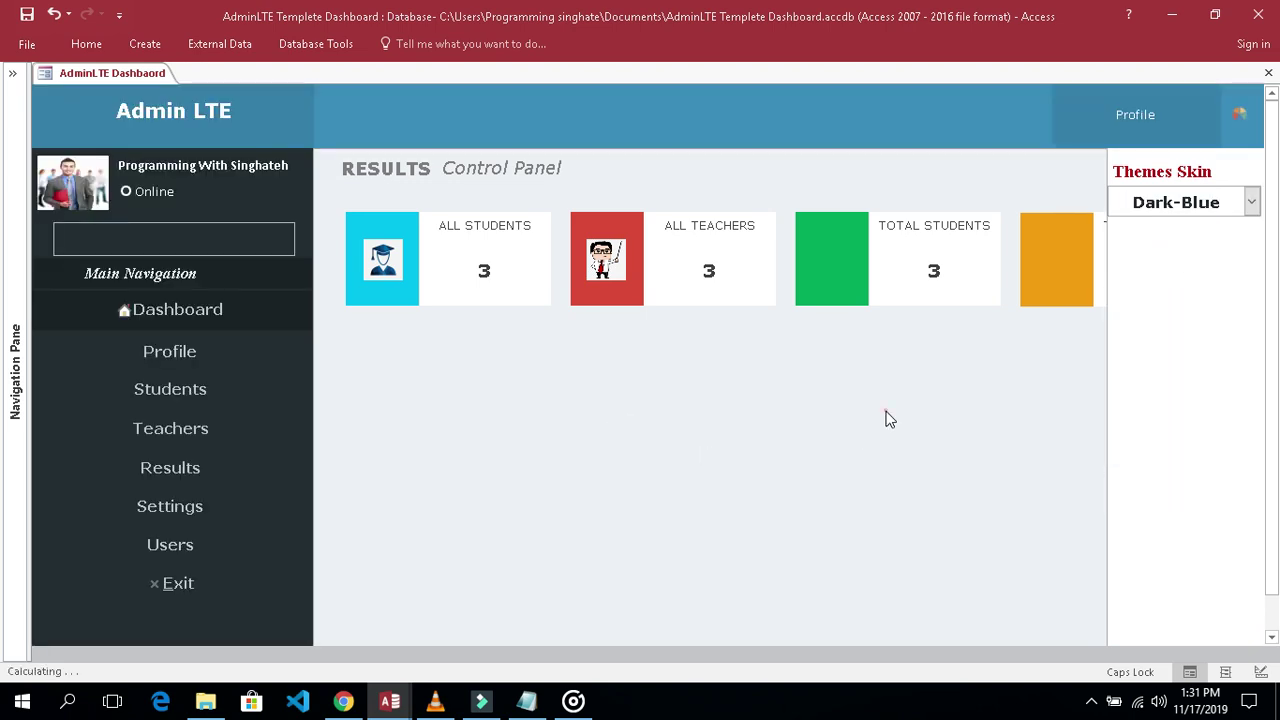
click(1239, 114)
click(1145, 187)
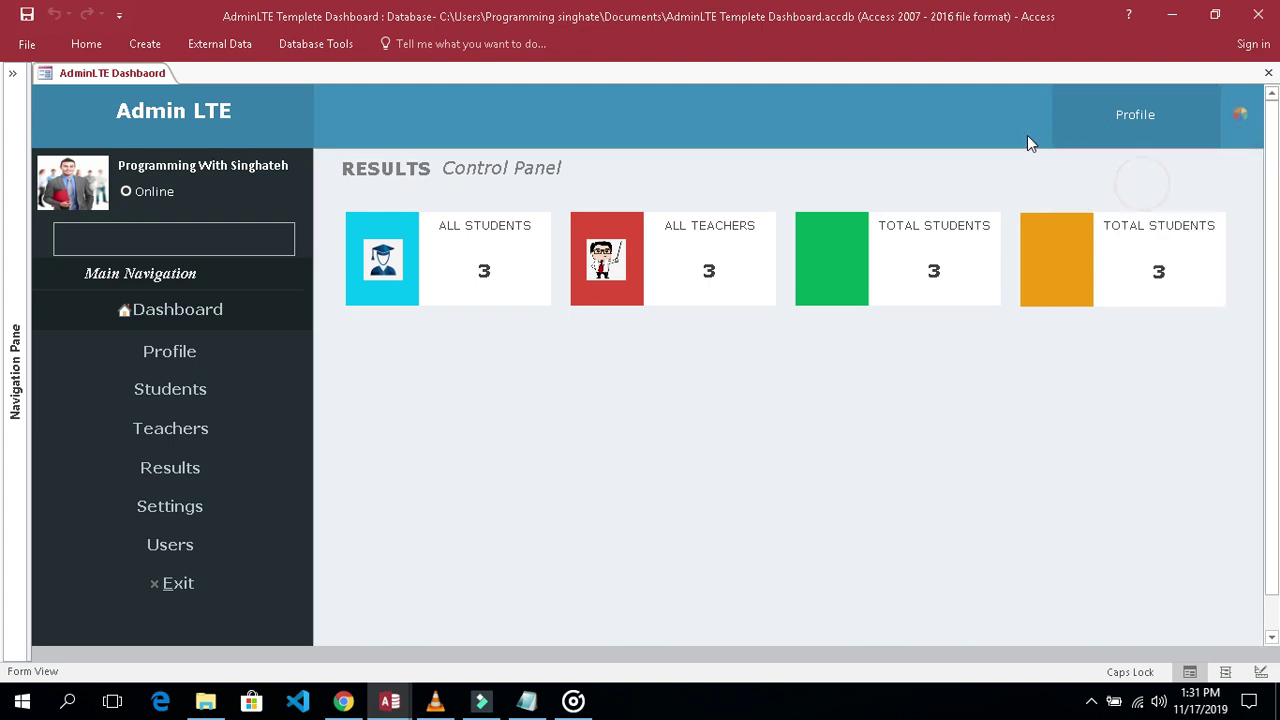
Switch to Notepad and begin a new sentence in the note with "SO WHEN WE CLOSE THE"
click(527, 701)
text(S)
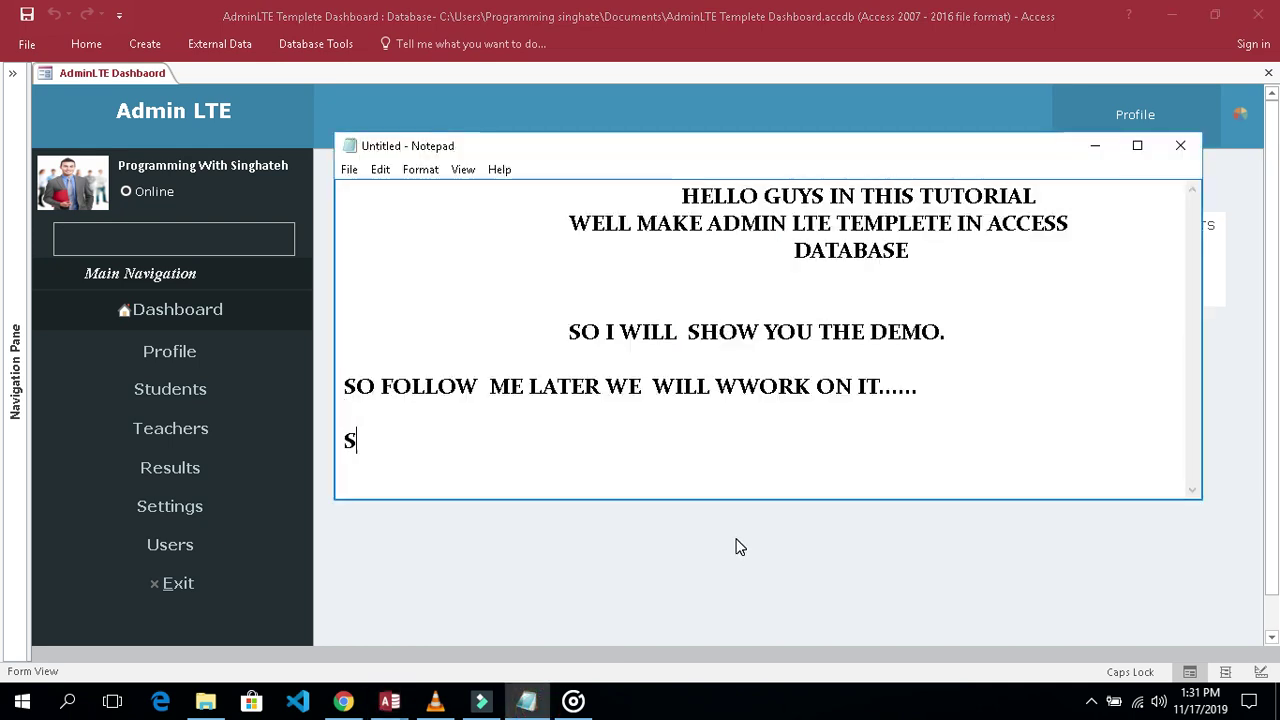
text(O WHEN WE )
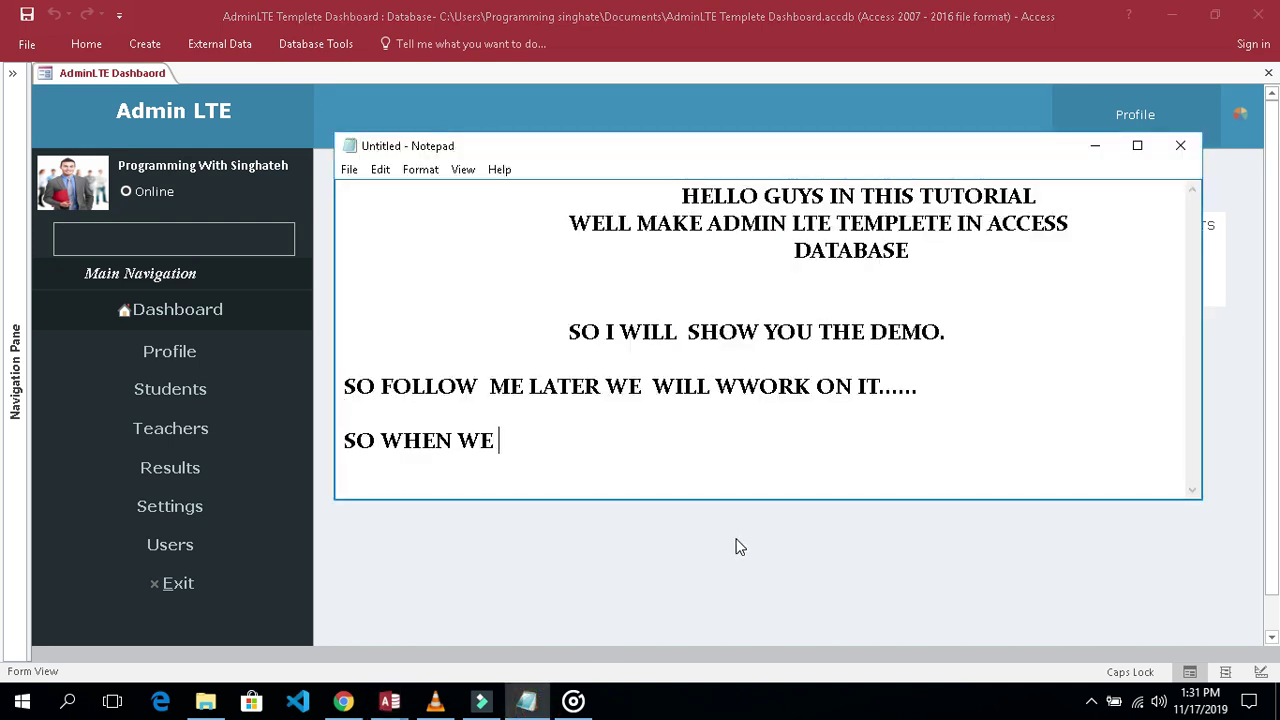
text(CLOSE THE FO)
key(BackSpace)
key(BackSpace)
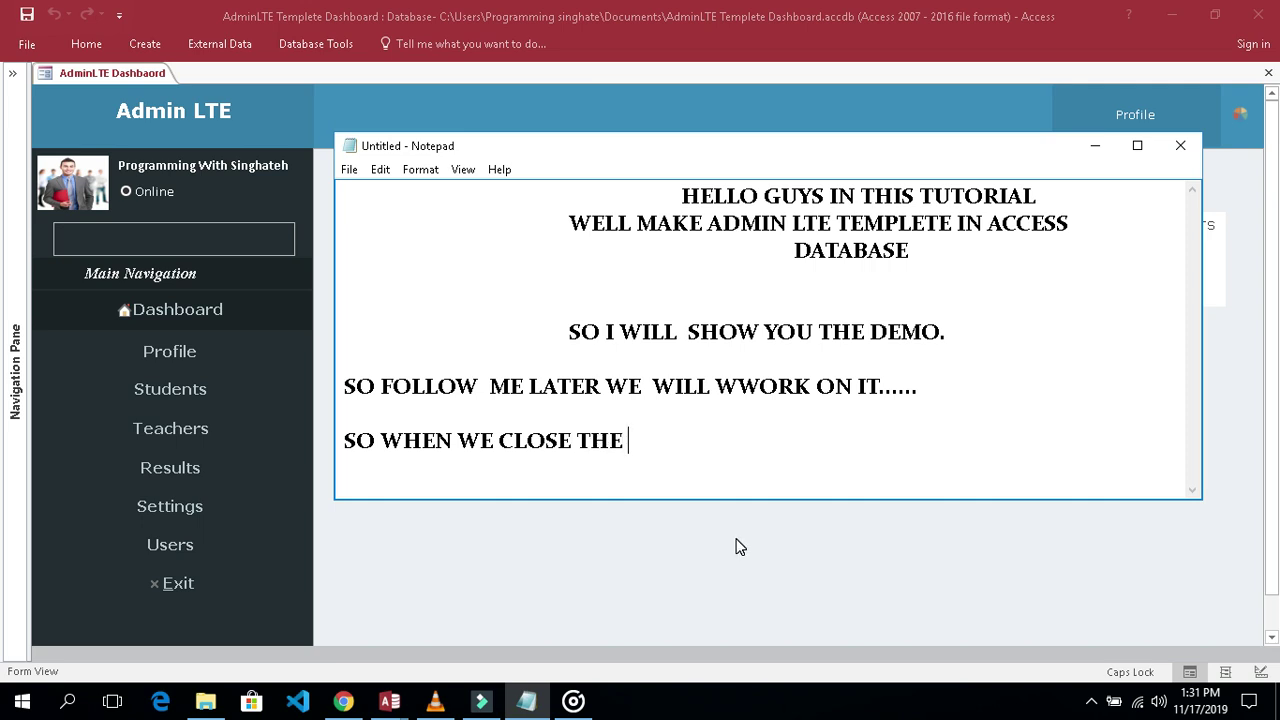
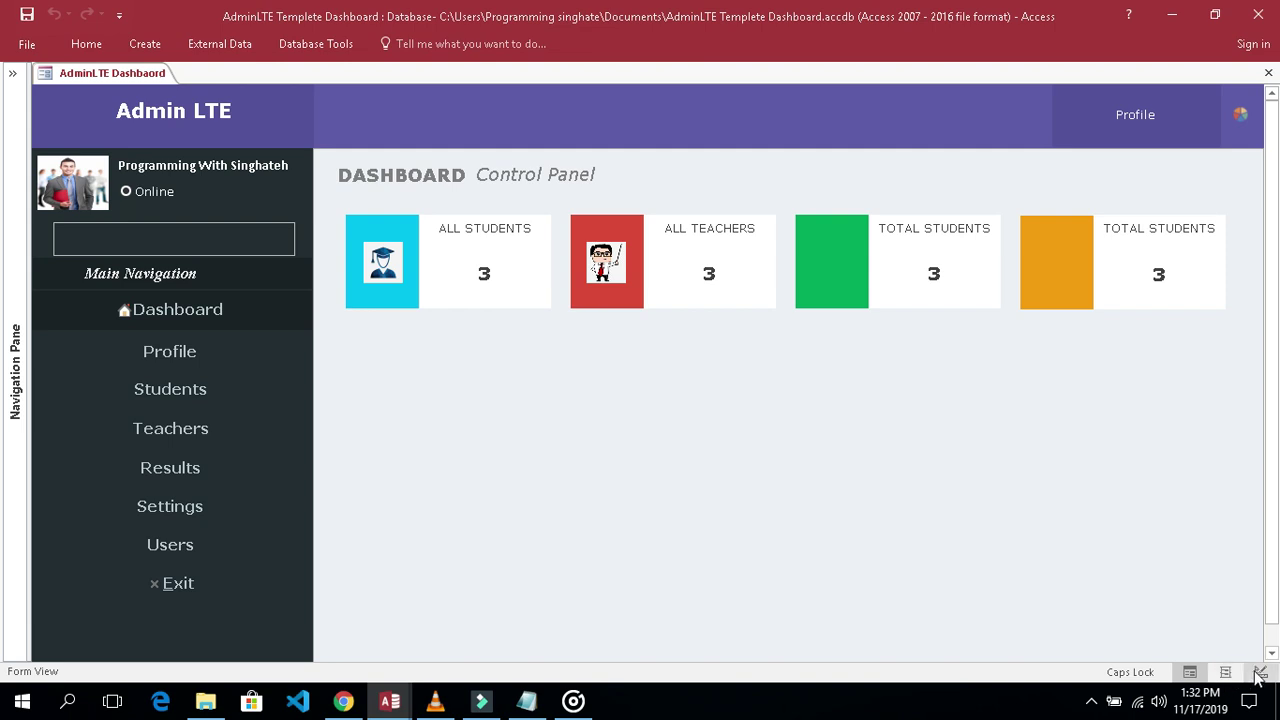
Inspect the dashboard form's layout in Design View and return it to Form View
click(1260, 673)
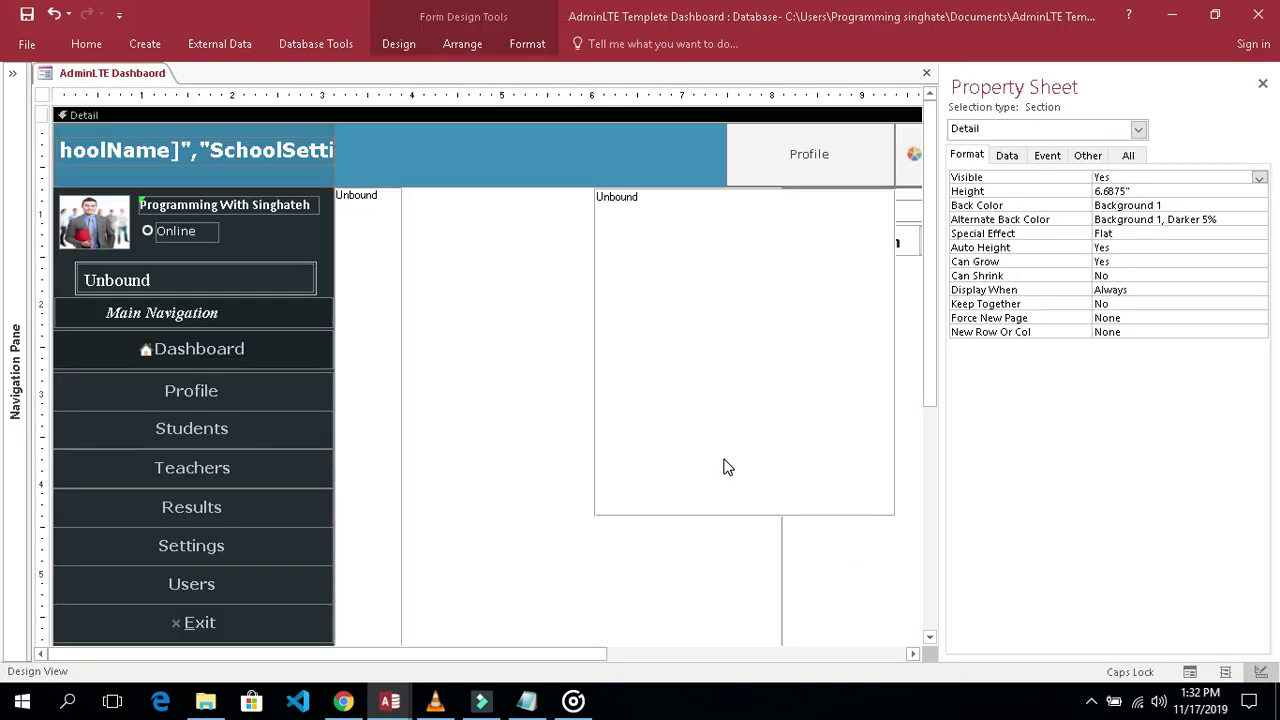
click(451, 400)
click(492, 296)
click(370, 240)
click(1190, 671)
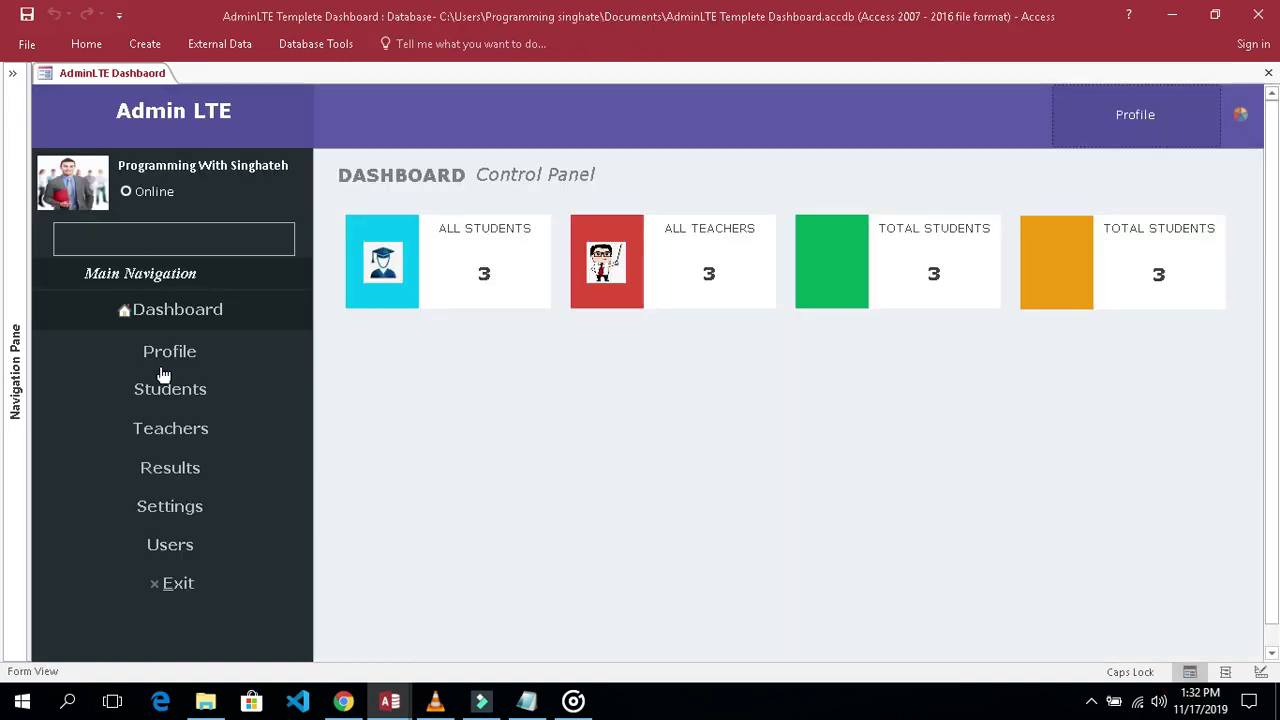
Apply the Red Light theme skin, and reload the form through Design View to check whether the skin persists
click(1239, 125)
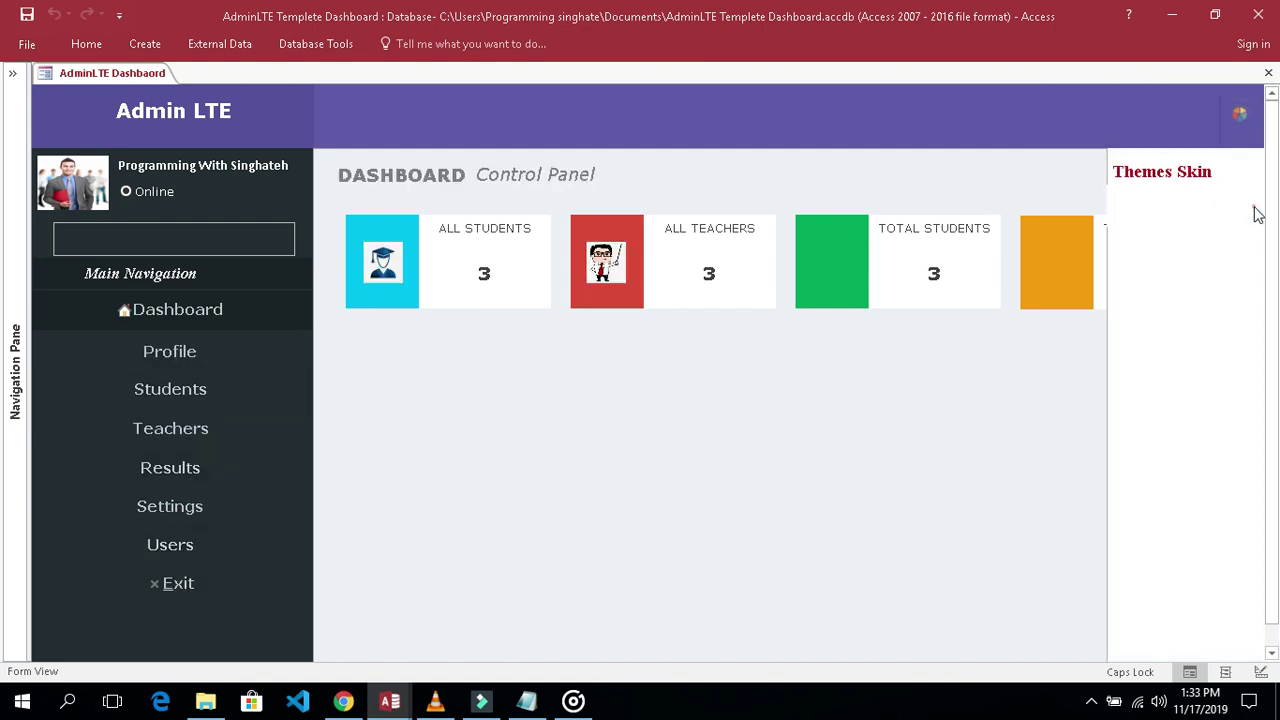
click(1250, 205)
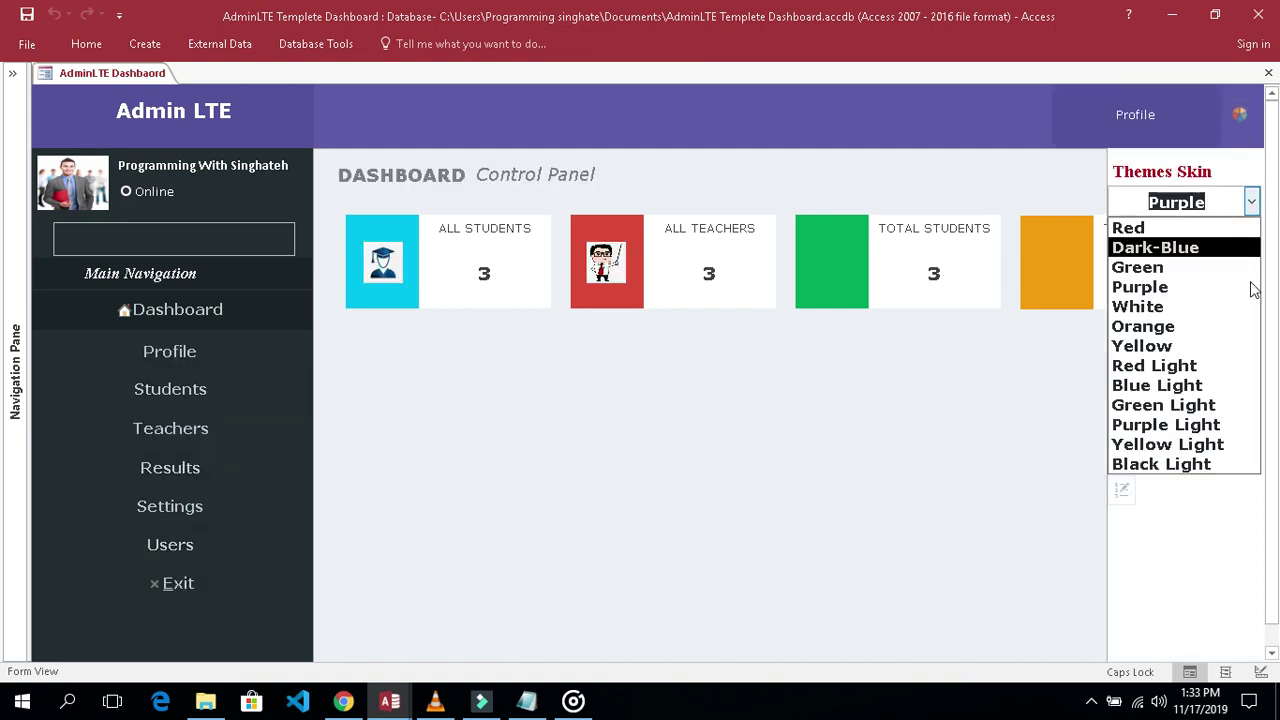
click(1200, 372)
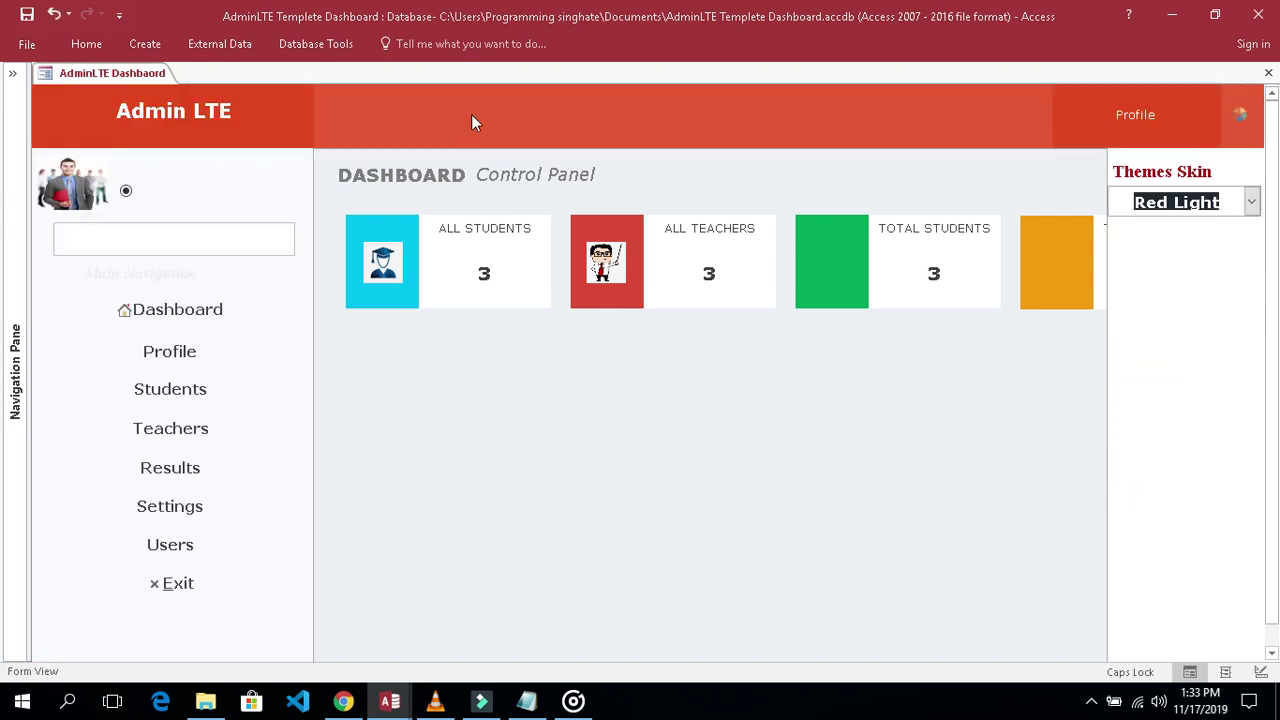
click(646, 408)
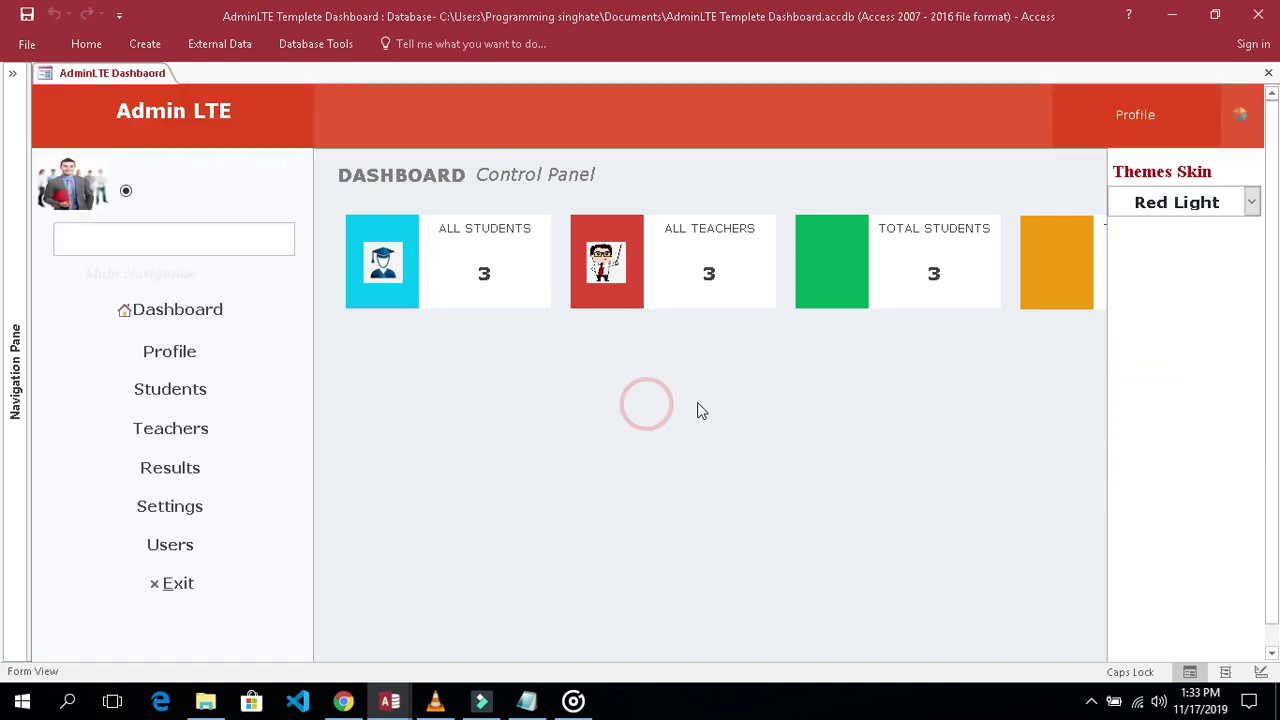
click(1260, 673)
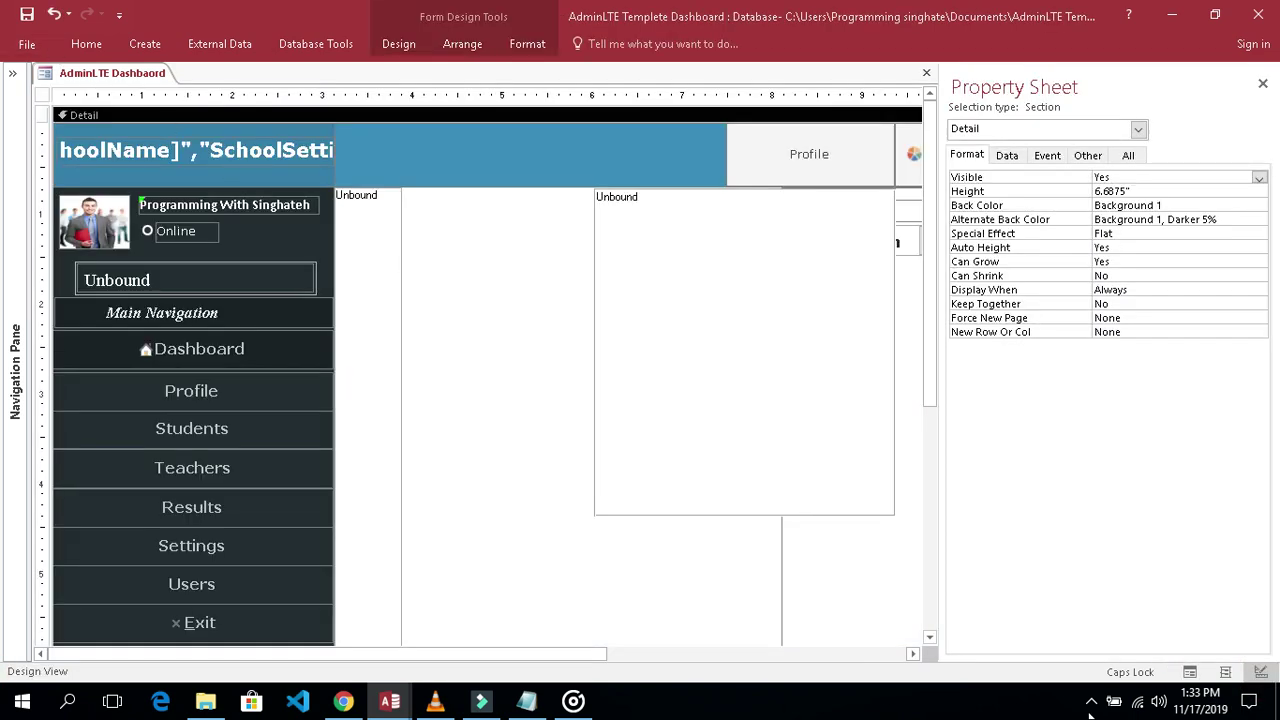
click(1190, 672)
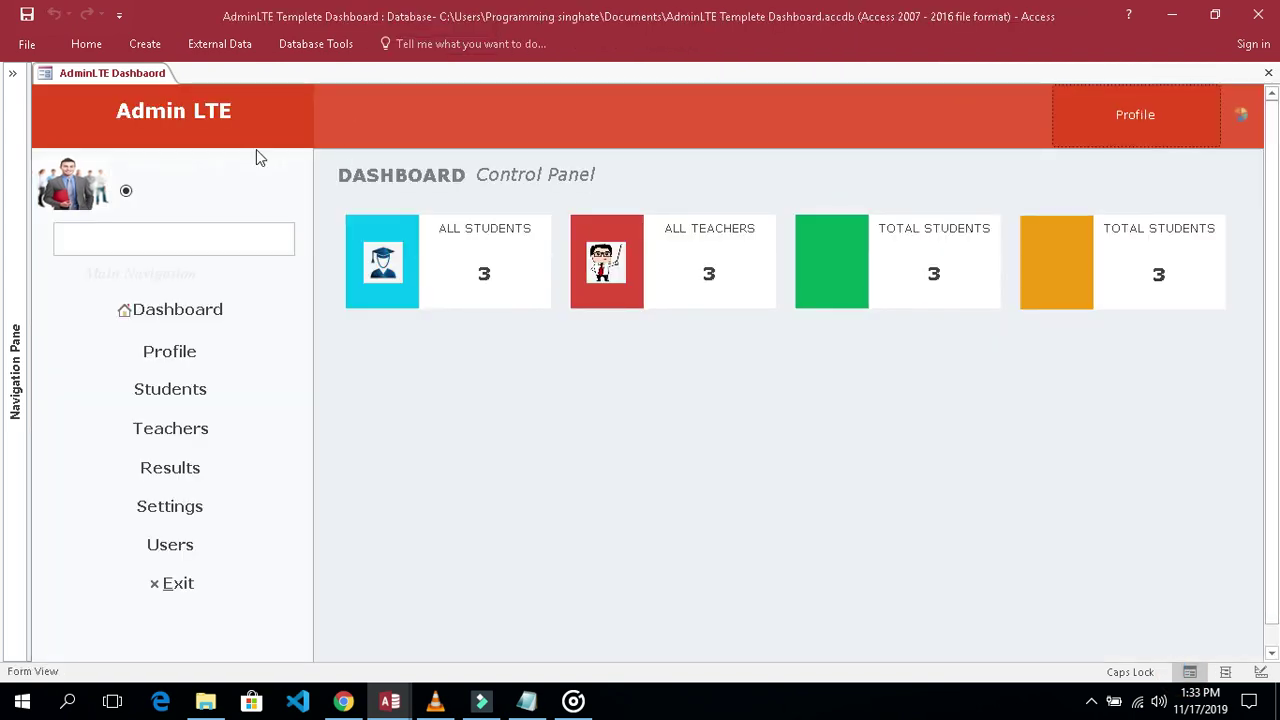
Switch to Notepad and add the line "SO THANK YOU...................." below the existing note, separated by blank lines
click(528, 703)
key(Return)
key(Return)
key(Return)
text(SO THANK )
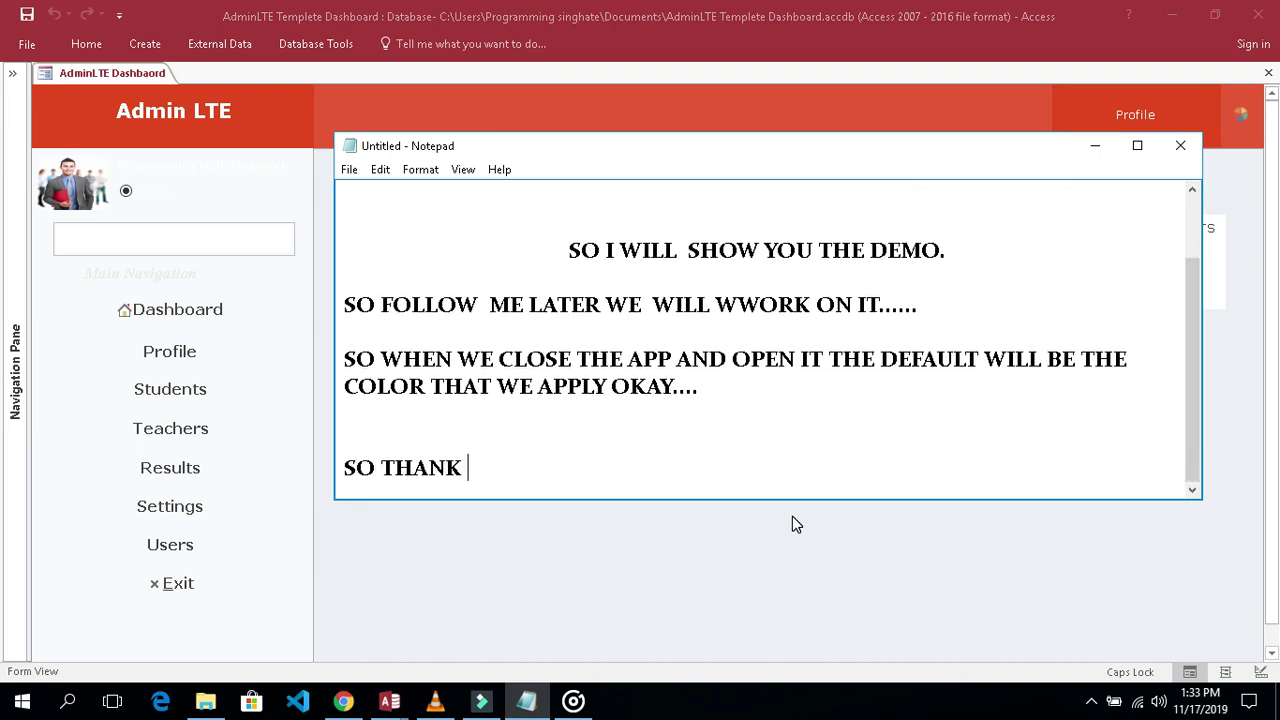
text(YOU....................)
key(Return)
key(Return)
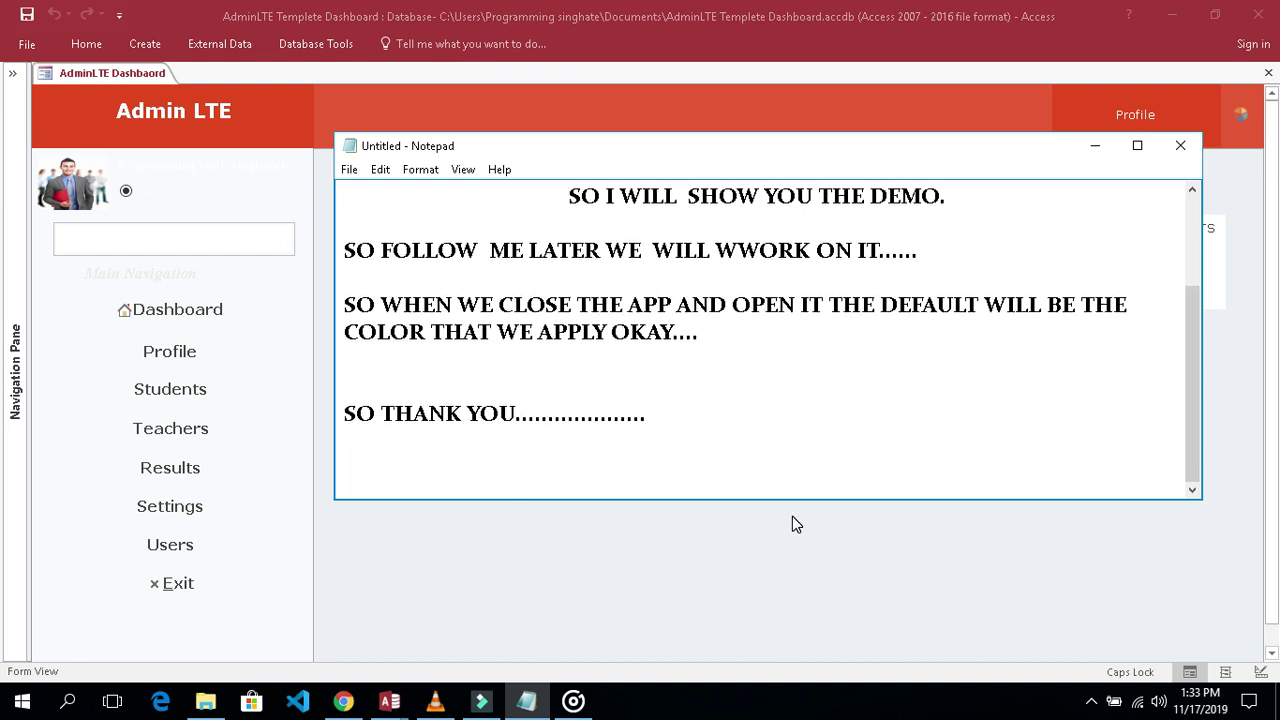
Add the lines "LET'S CREATE THIS NOW......" and "STEP BY STEP" to the end of the note
text(LET'S CREATE)
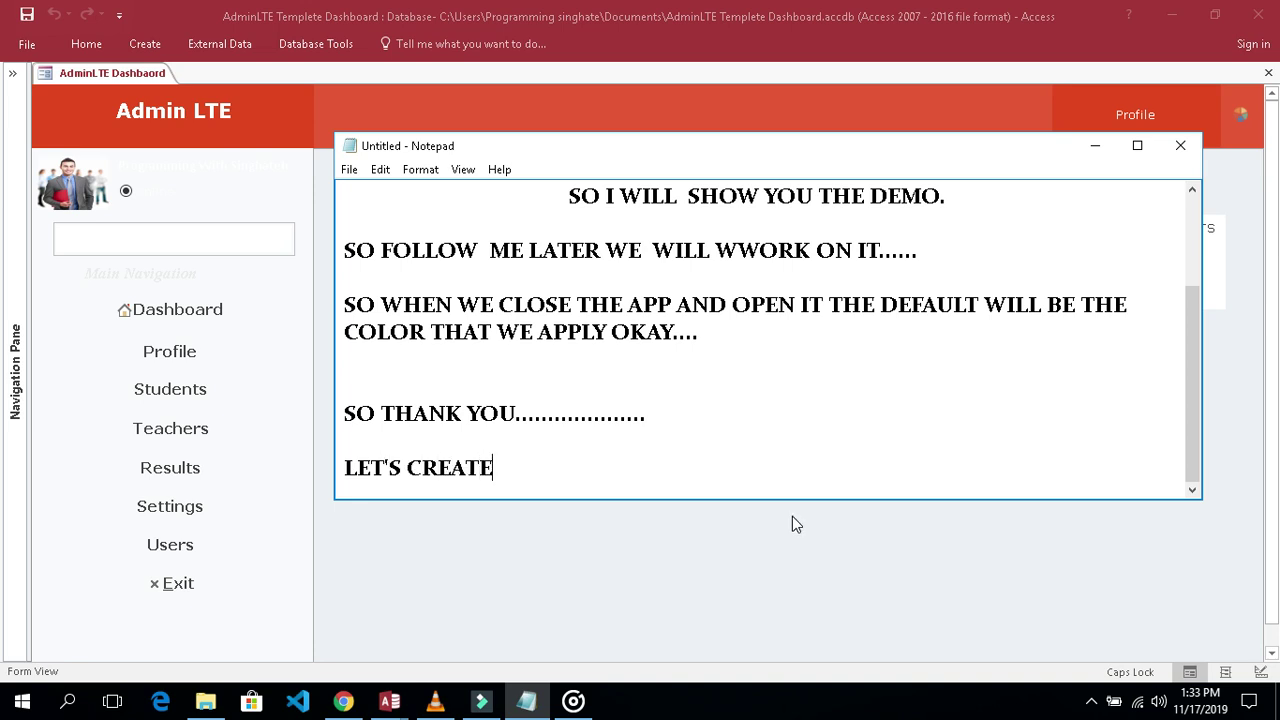
text( YHIS)
key(BackSpace)
key(BackSpace)
key(BackSpace)
text(THIS NOW.)
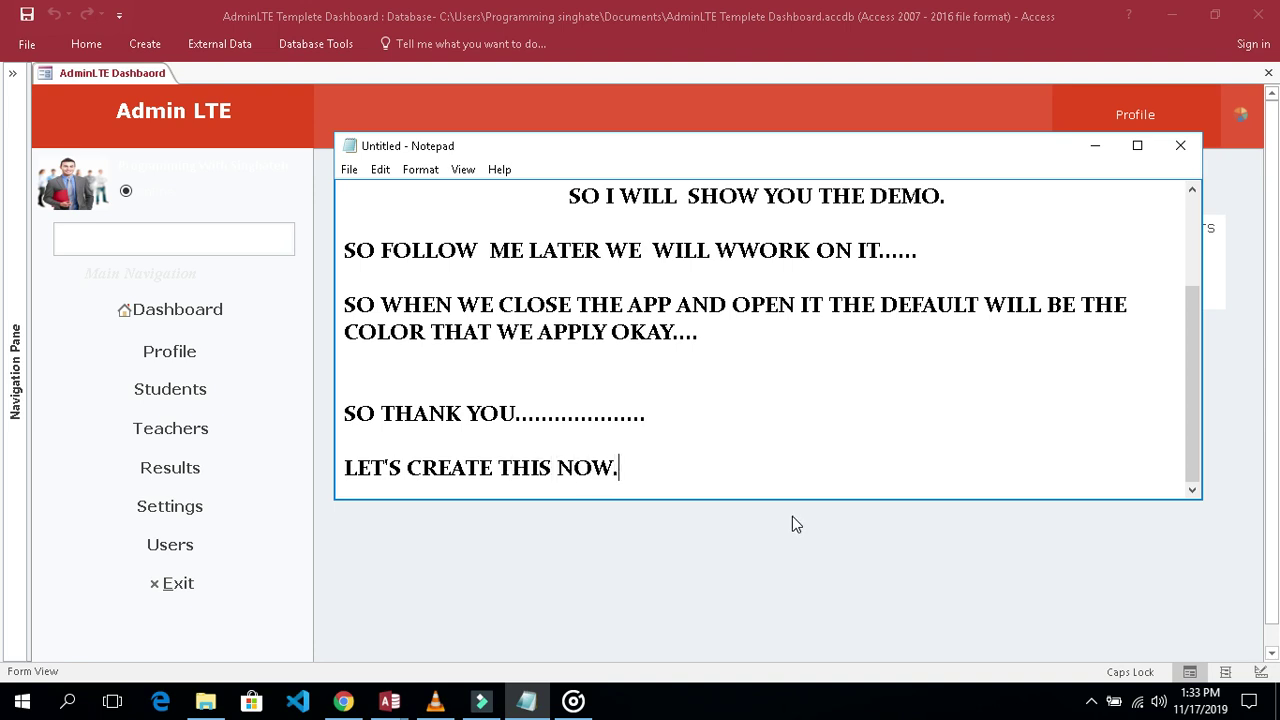
text(.....)
key(Return)
key(Return)
text(STEP BY STEP)
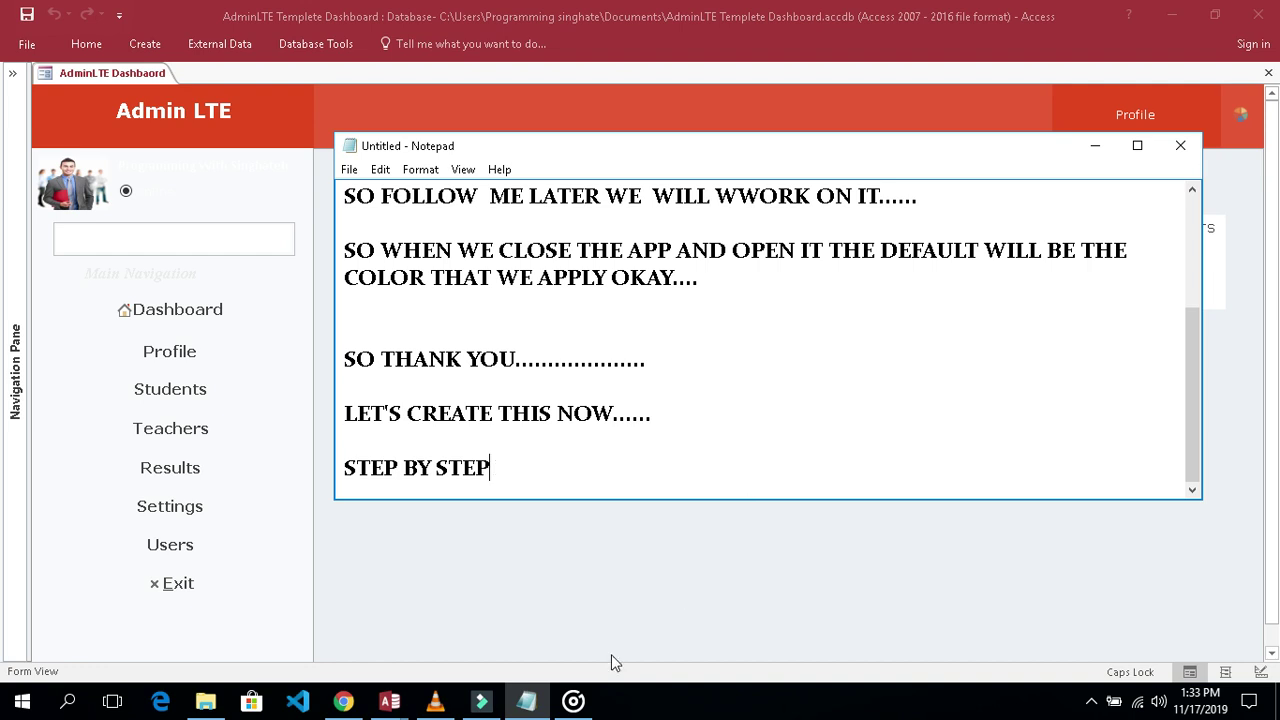
Check the music player and return to the dashboard form in Access
click(573, 701)
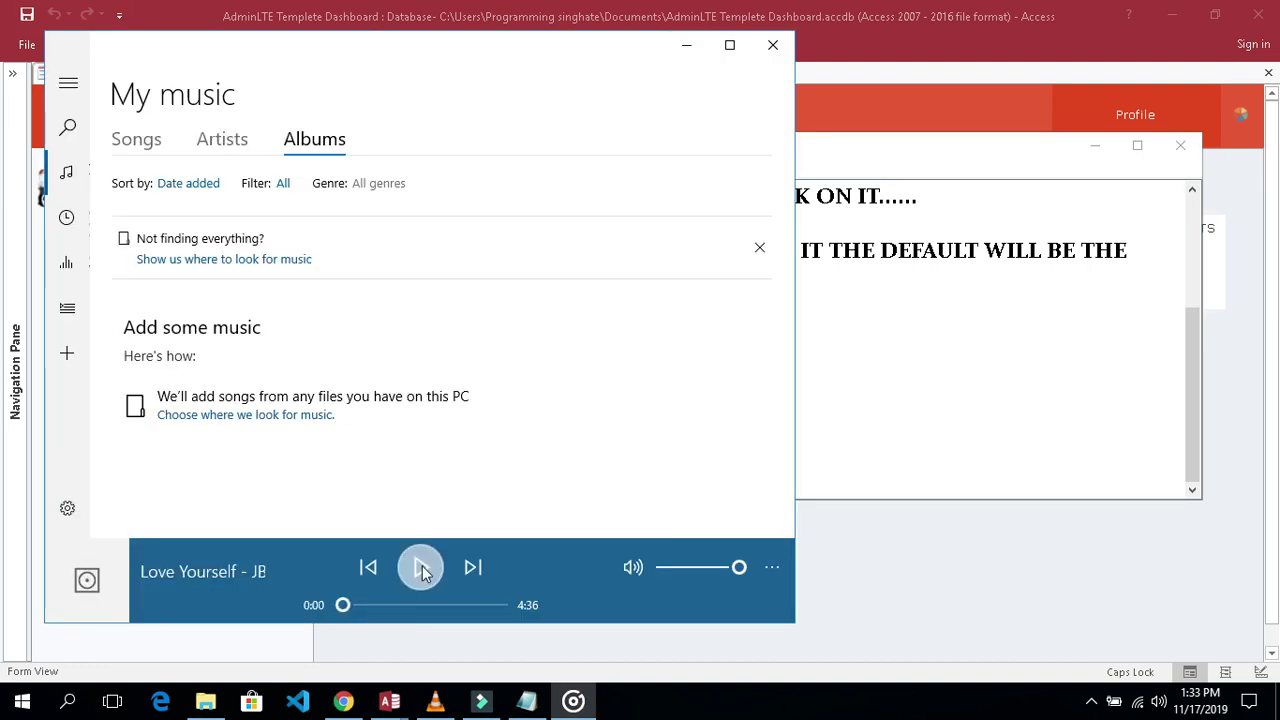
click(886, 600)
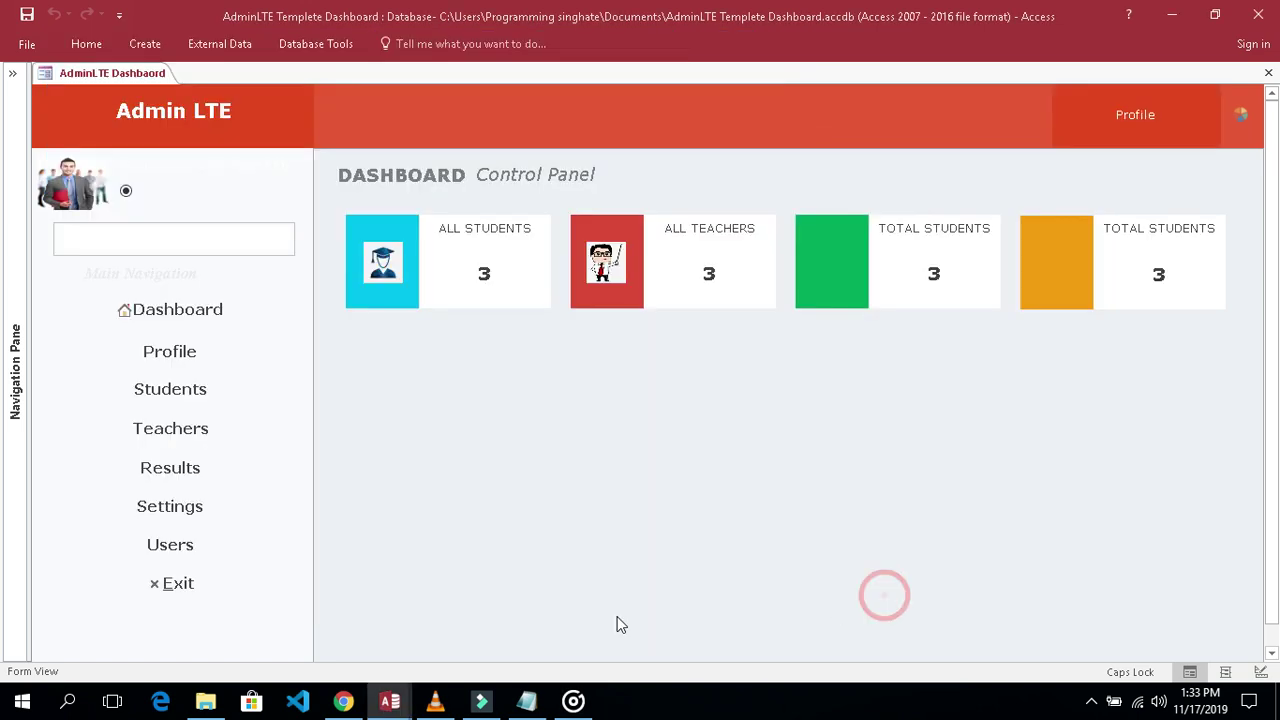
click(664, 474)
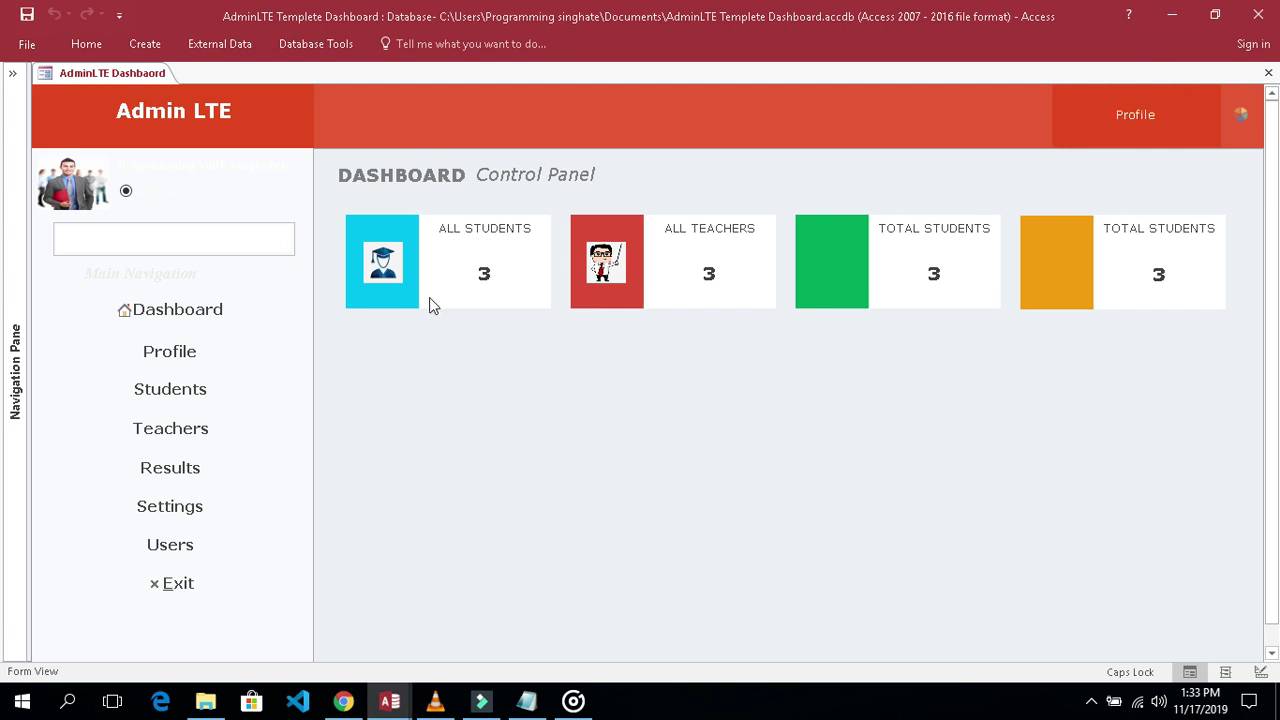
Switch the dashboard form to Design View and show the database's object list at a wider width
click(1261, 673)
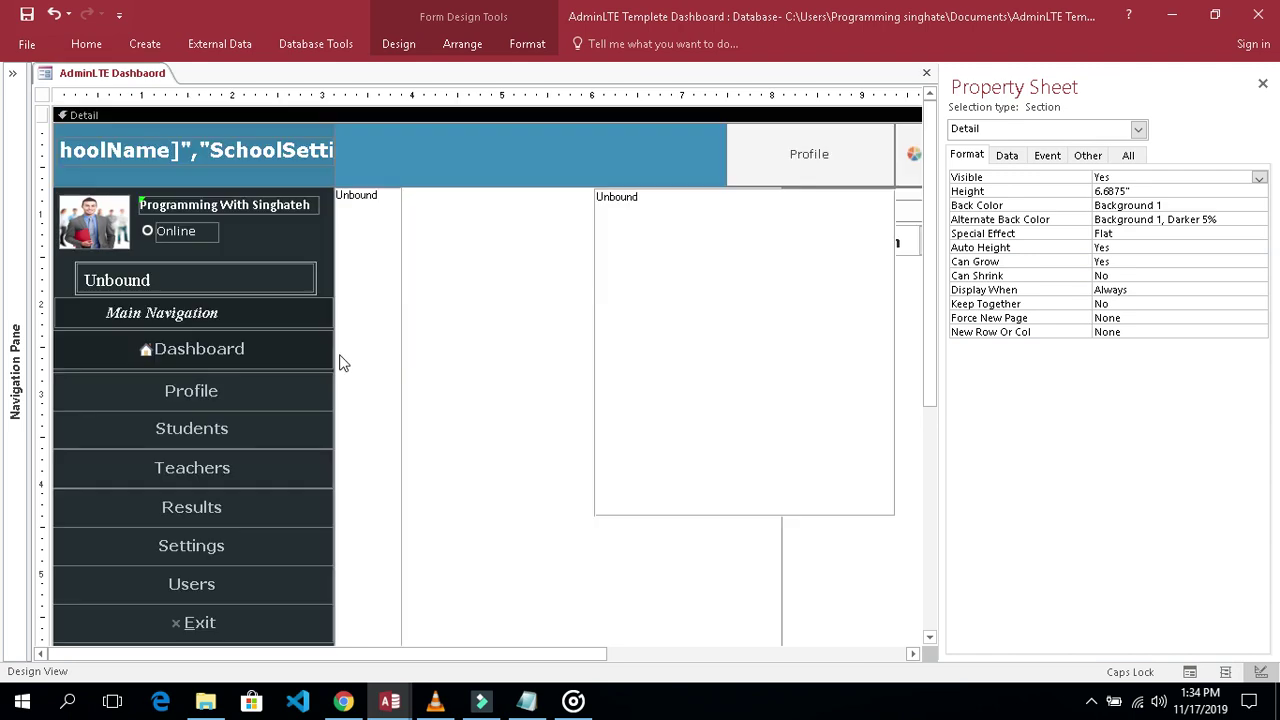
click(14, 78)
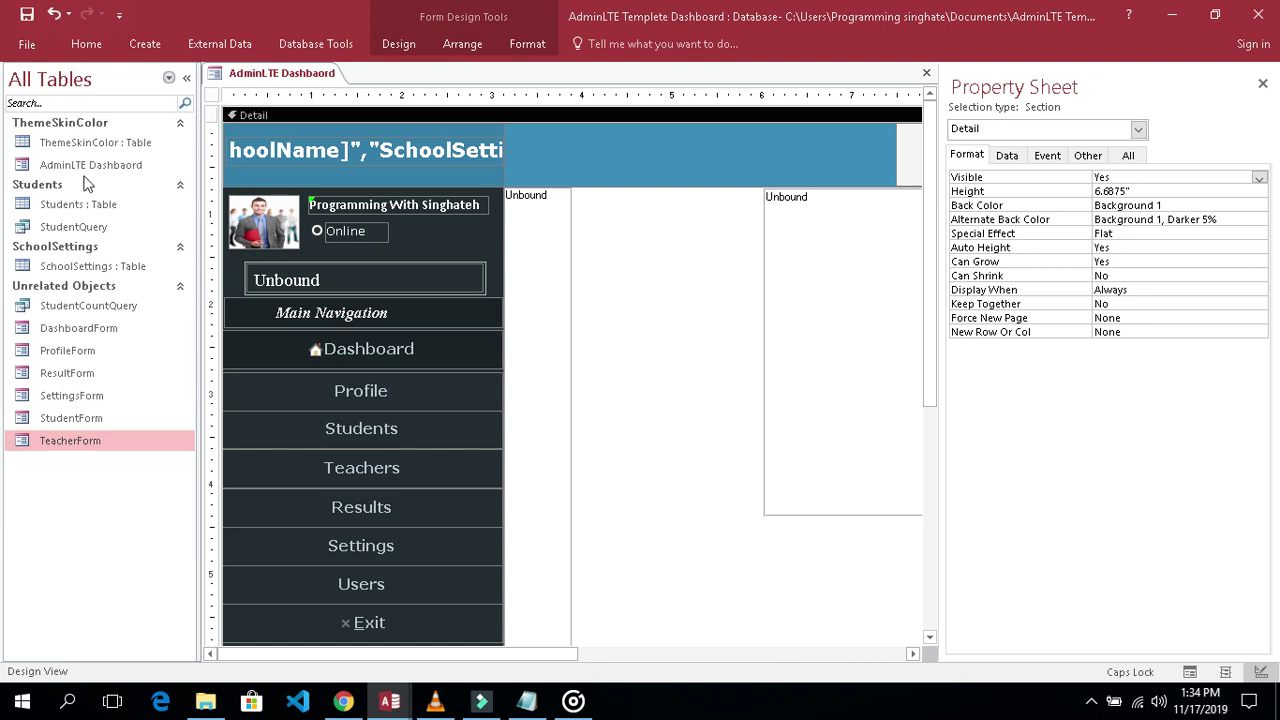
drag(200, 159, 342, 159)
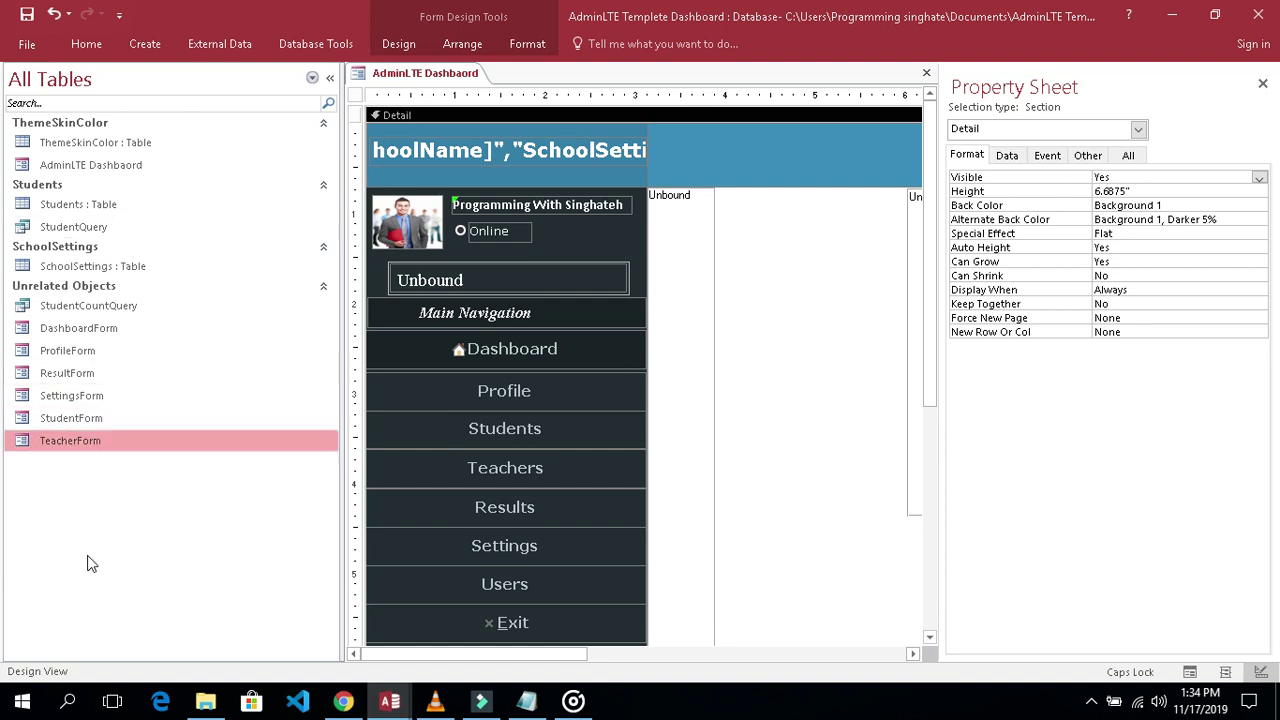
Open the AdminLTE Dashbaord form from the database's object list in Design View
click(105, 168)
right_click(107, 172)
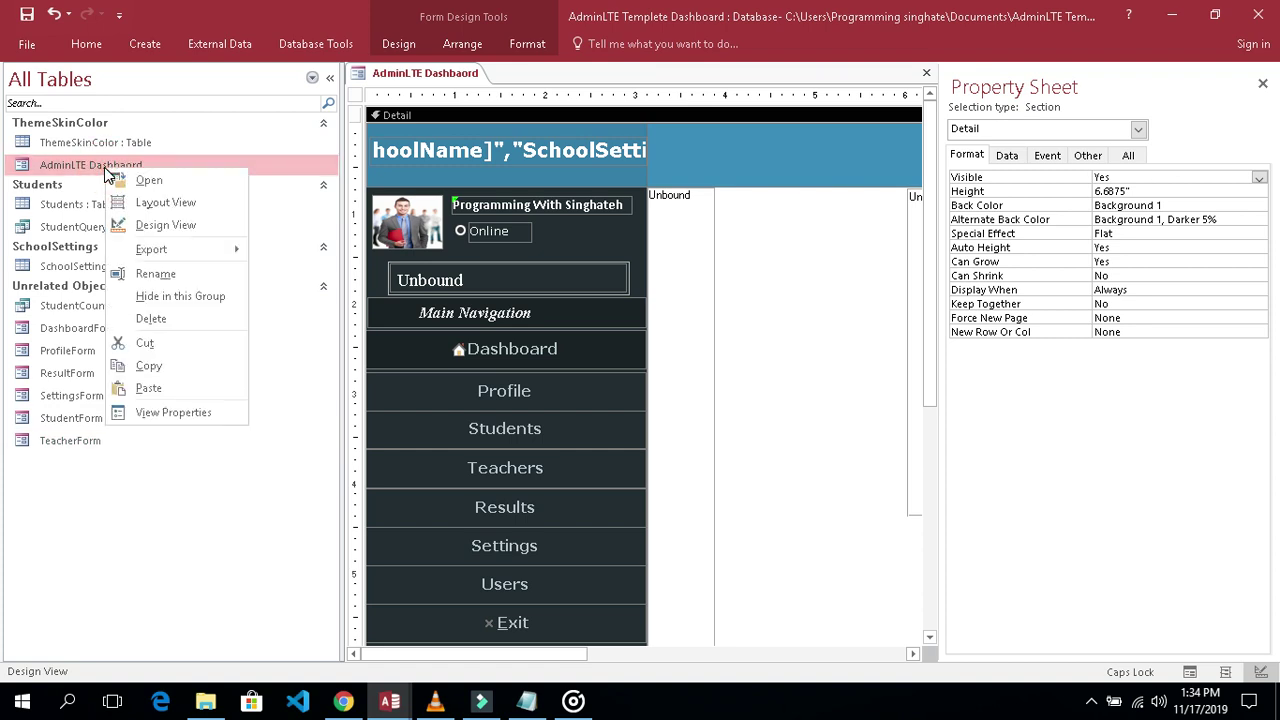
click(157, 222)
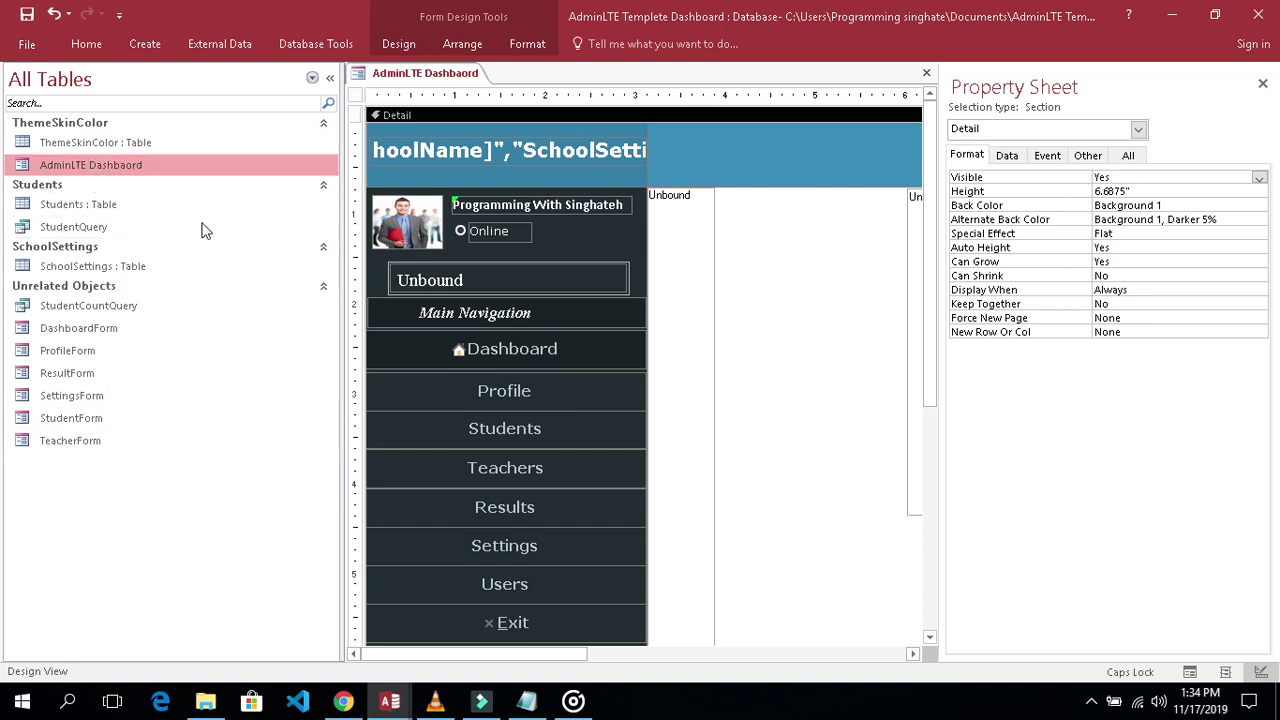
Close the property sheet and look over the AdminLTE Dashbaord form's full layout in Design View
click(1262, 84)
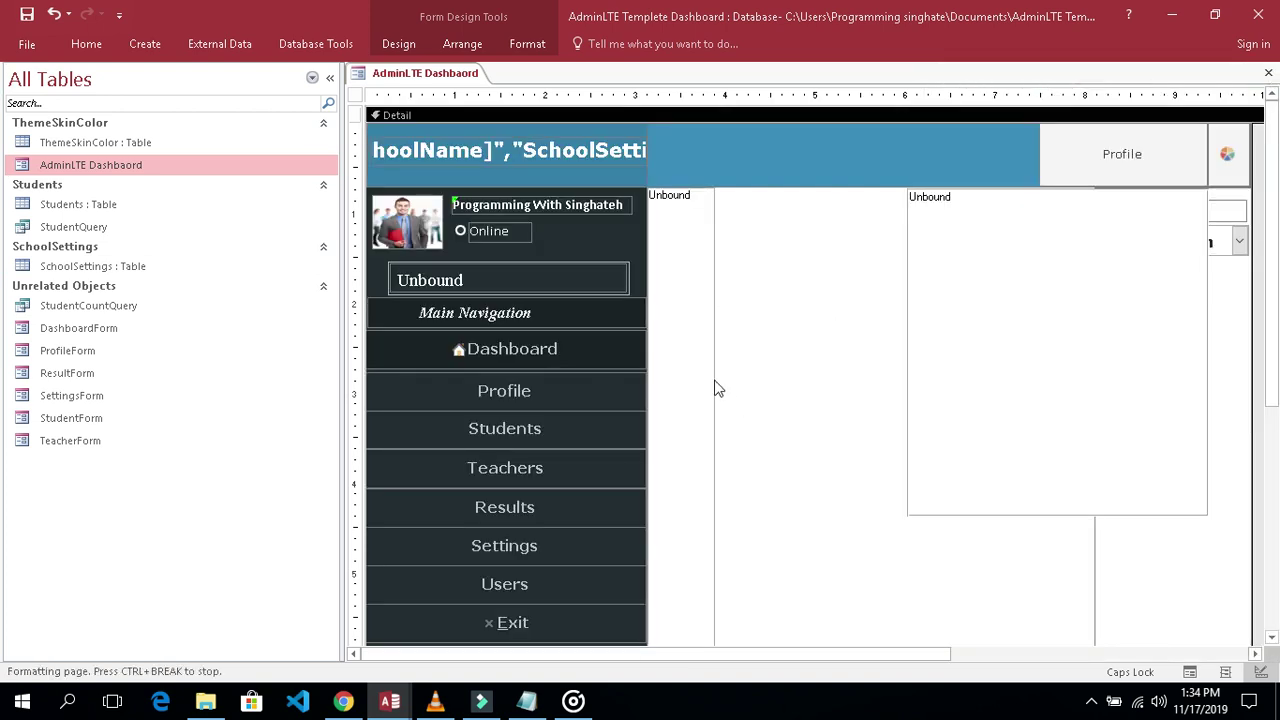
scroll(729, 406, down, 3)
scroll(729, 406, up, 3)
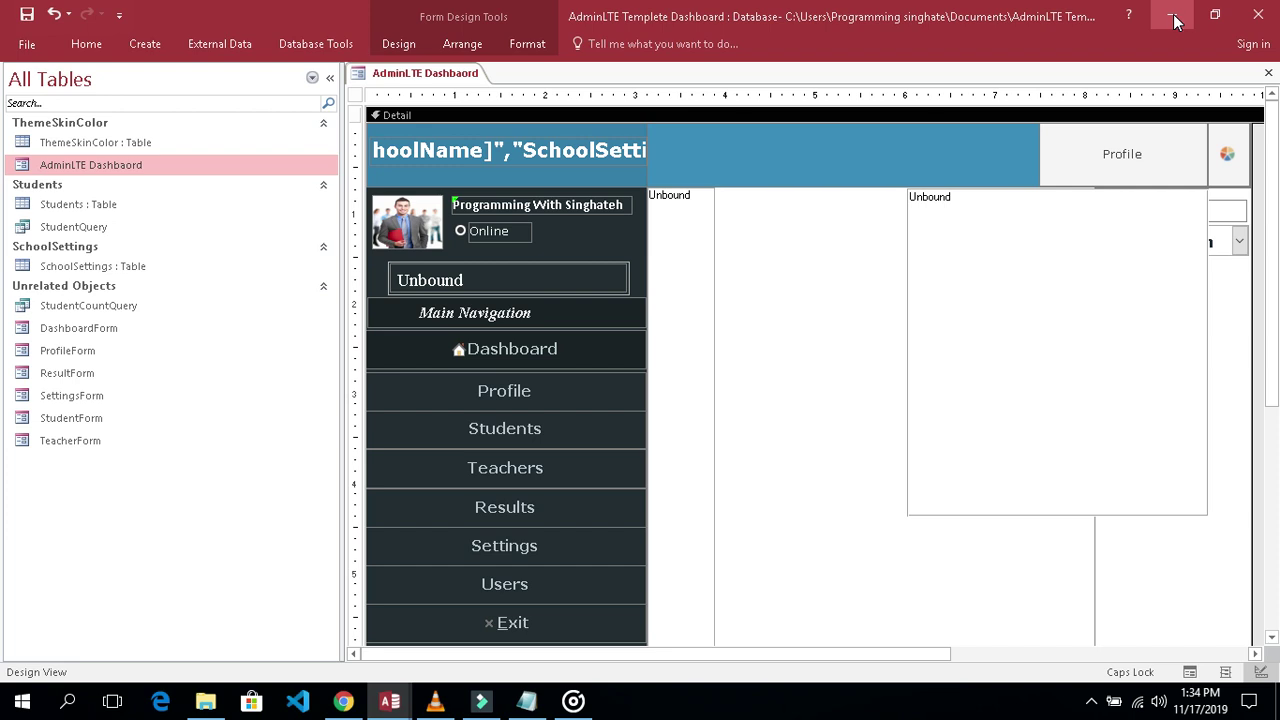
Start a new Access window and create a blank desktop database named ACCESS ADMINLTE DASHBOARD
click(385, 705)
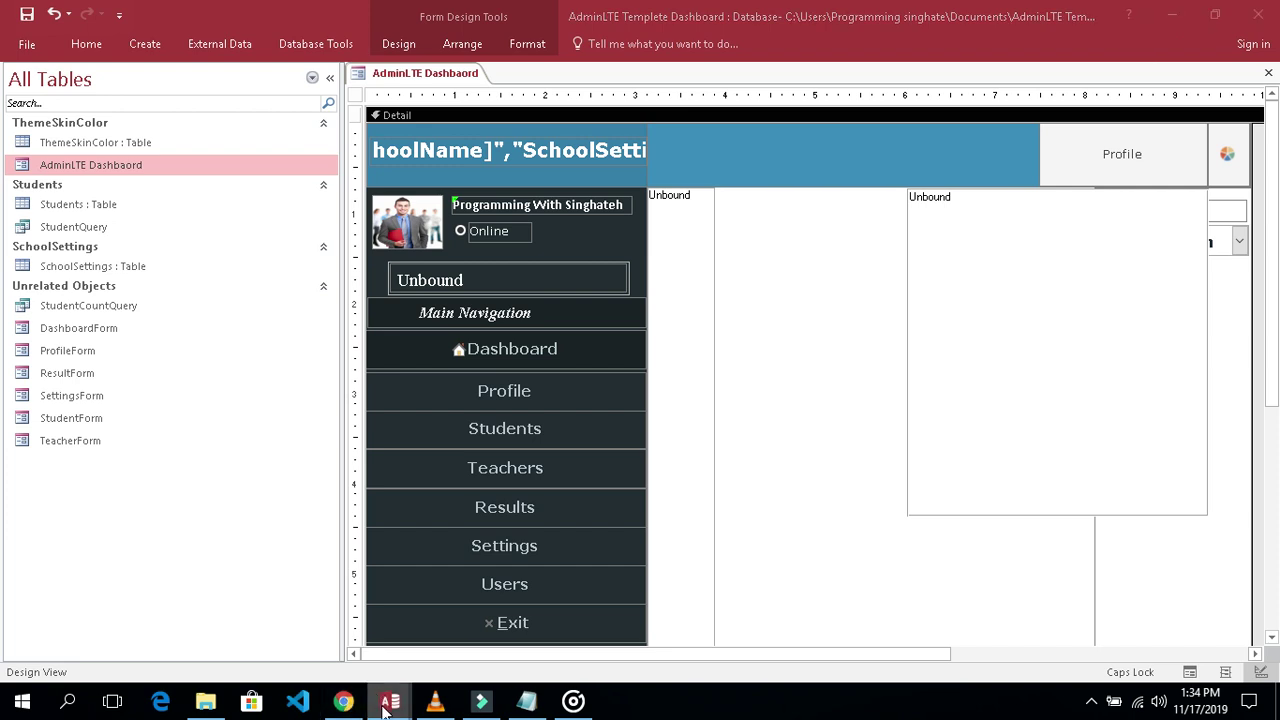
right_click(385, 707)
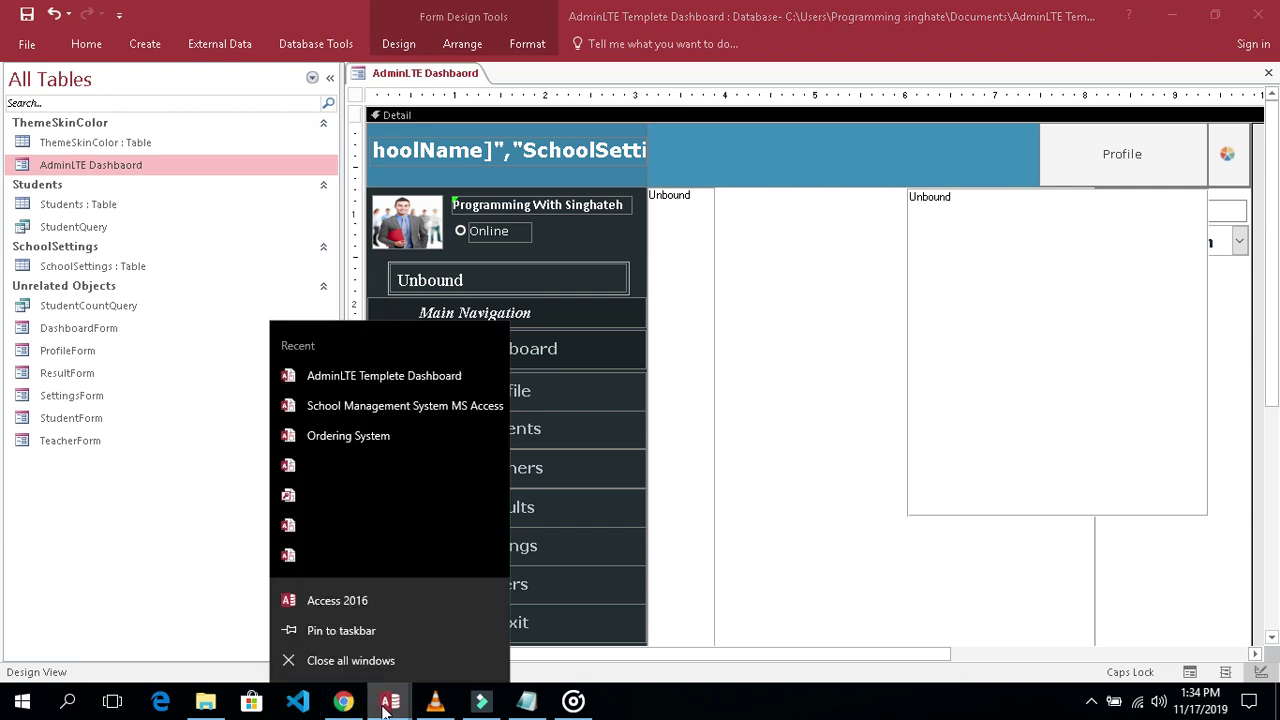
click(383, 606)
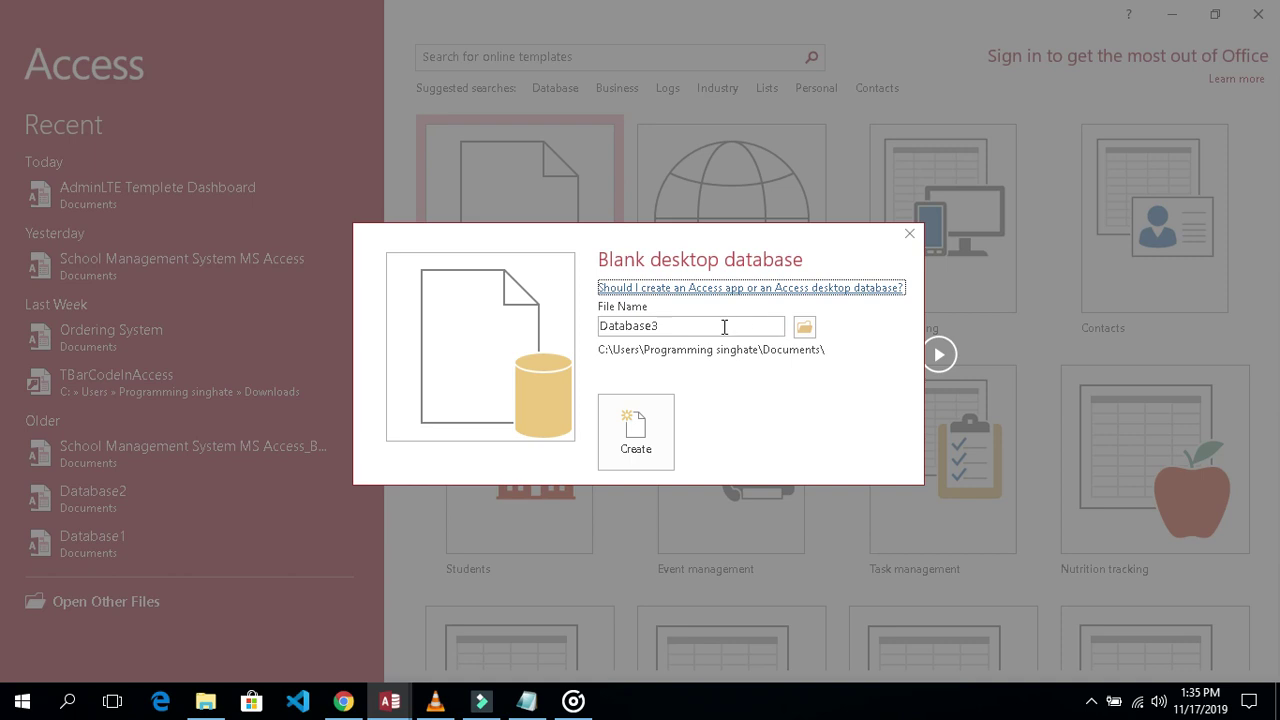
click(723, 326)
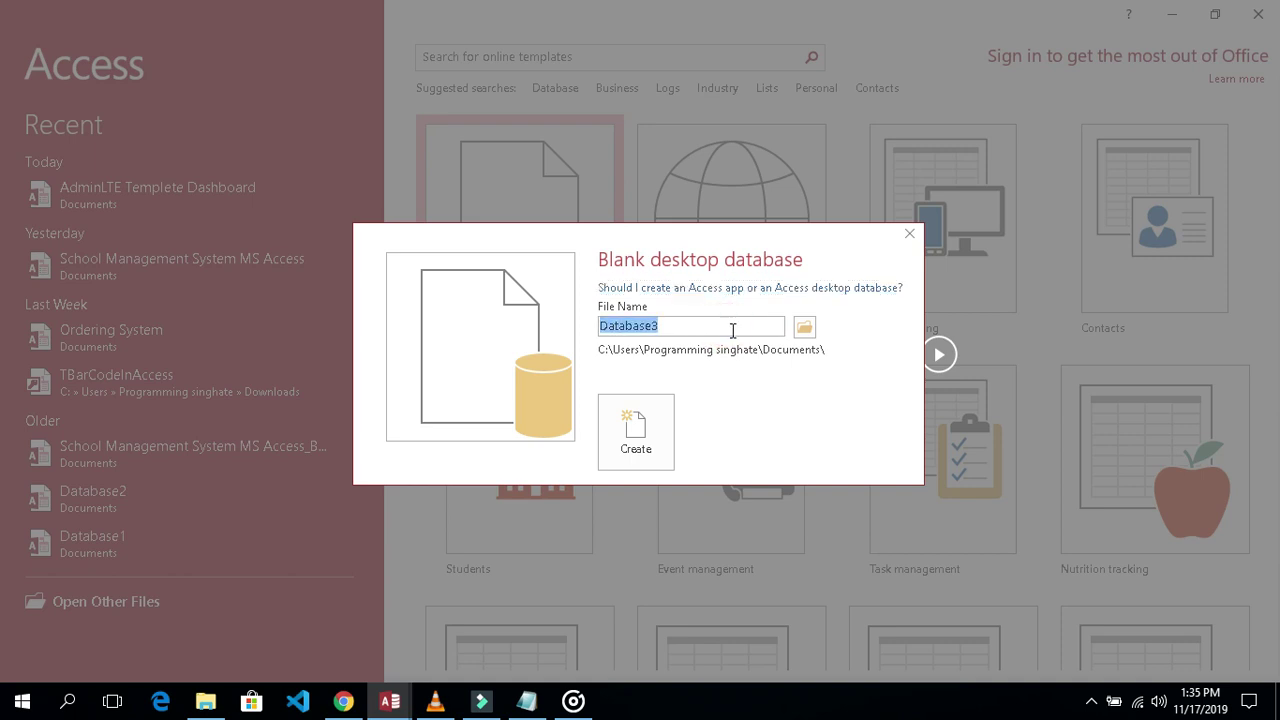
text(yOUTUBE)
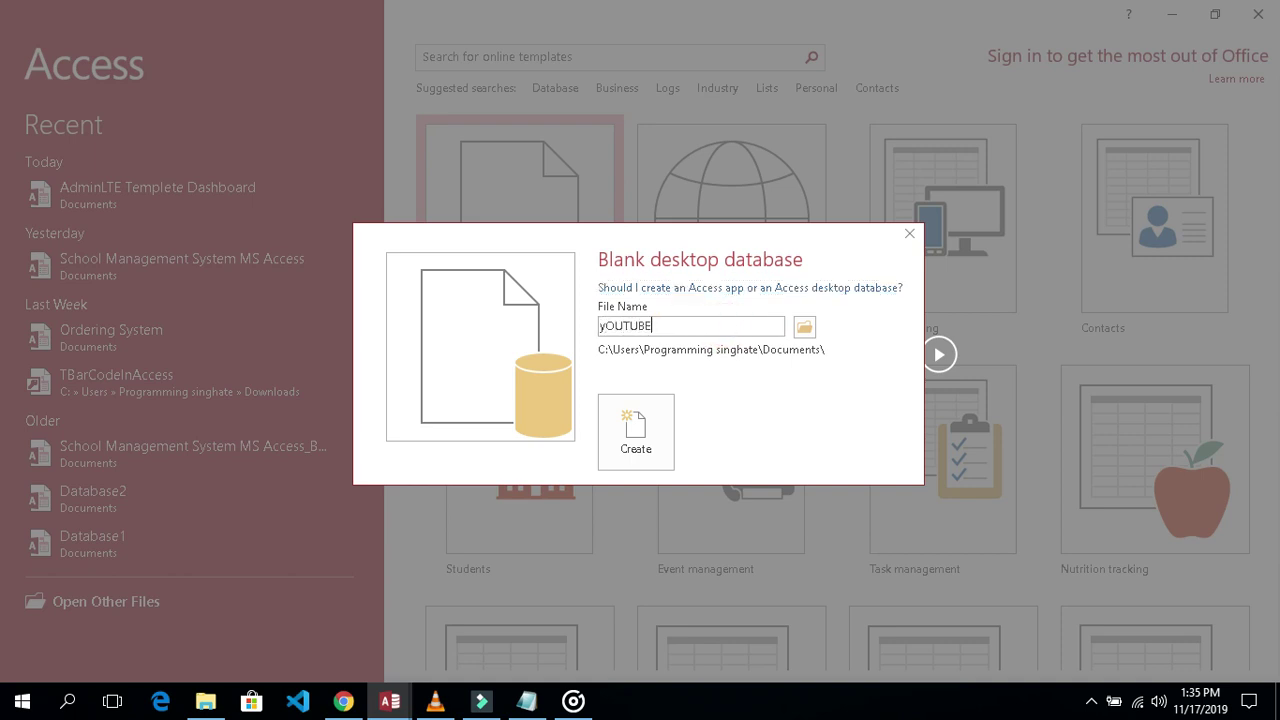
key(BackSpace)
text(Y)
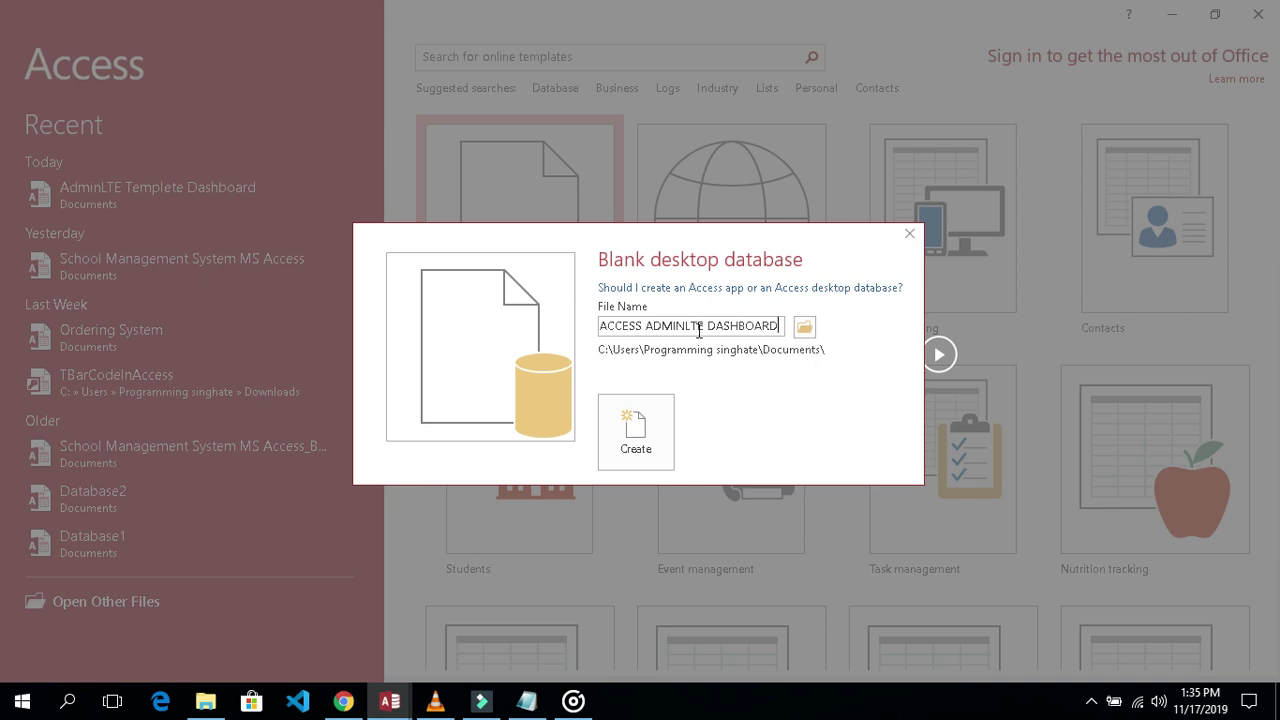
click(648, 440)
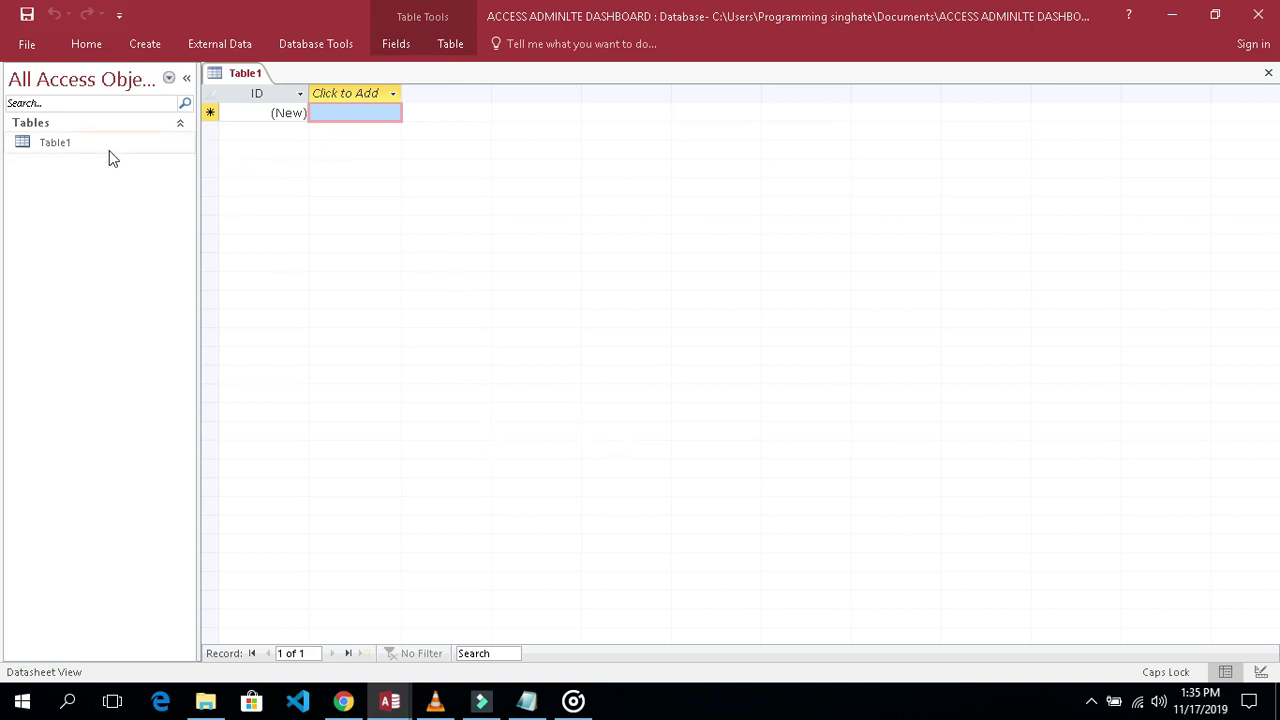
Create a blank form and save it as MainDashbaord
click(86, 44)
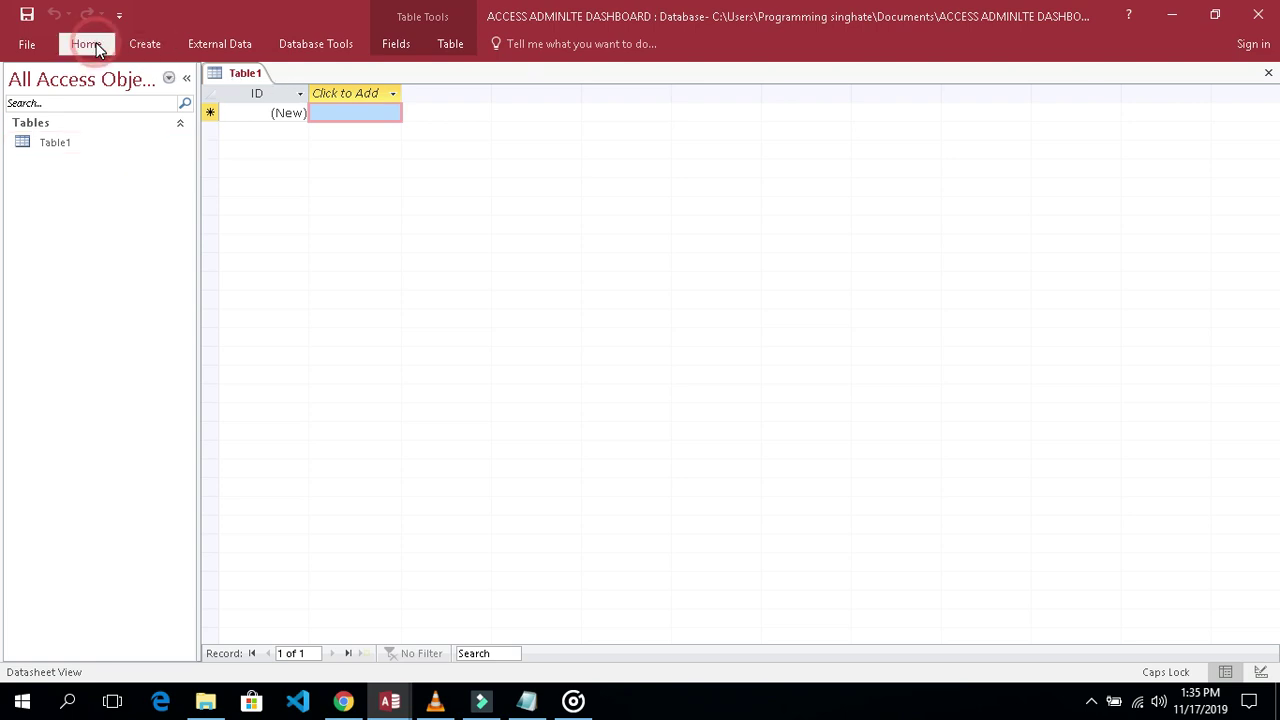
click(96, 46)
click(150, 46)
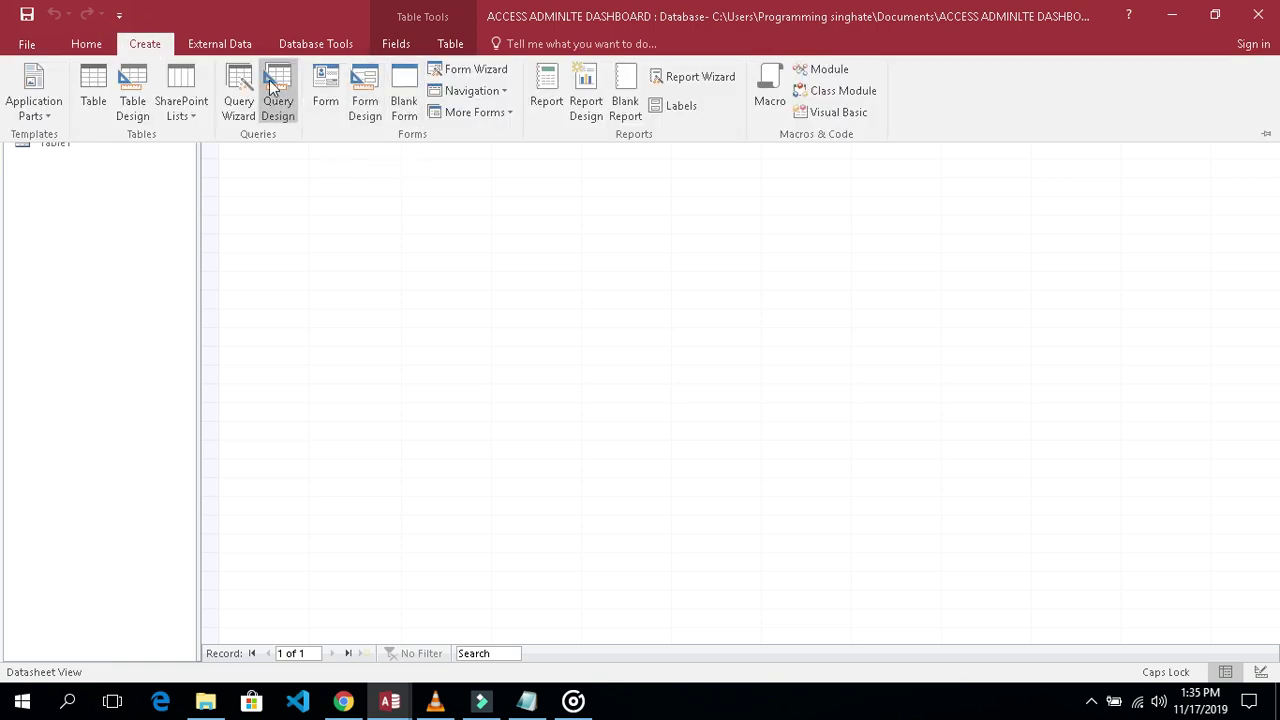
click(402, 98)
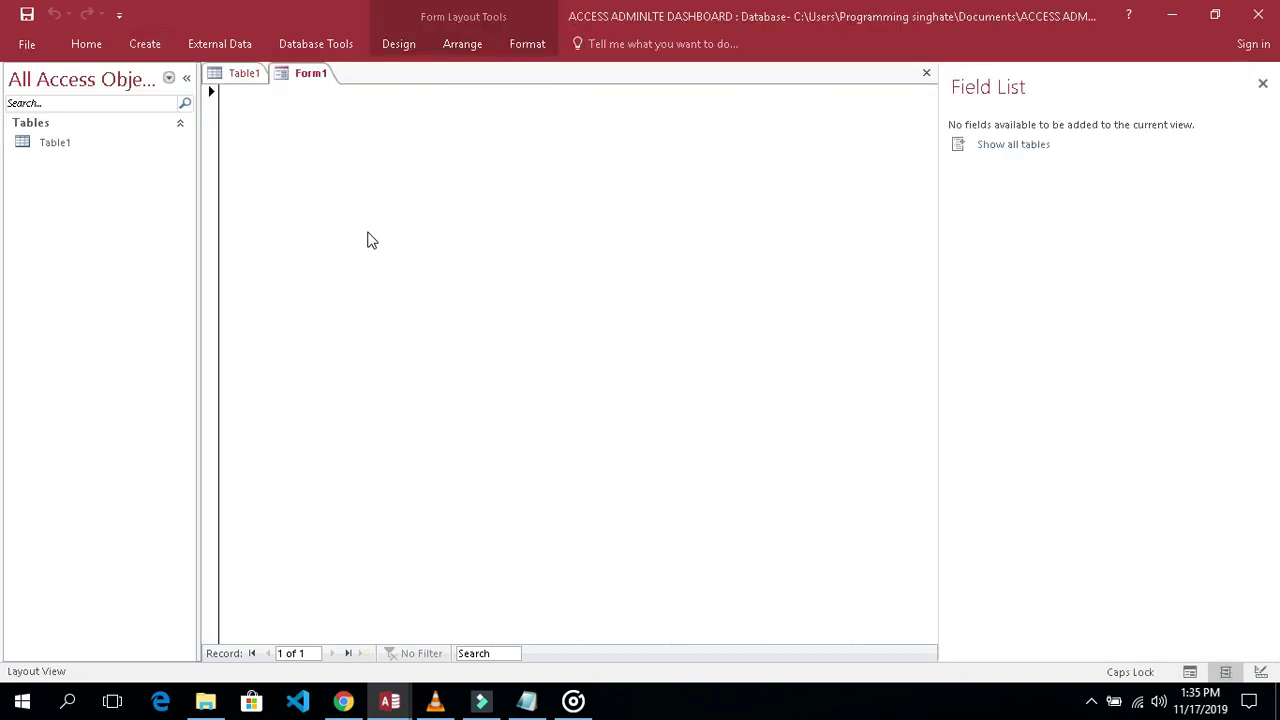
click(27, 15)
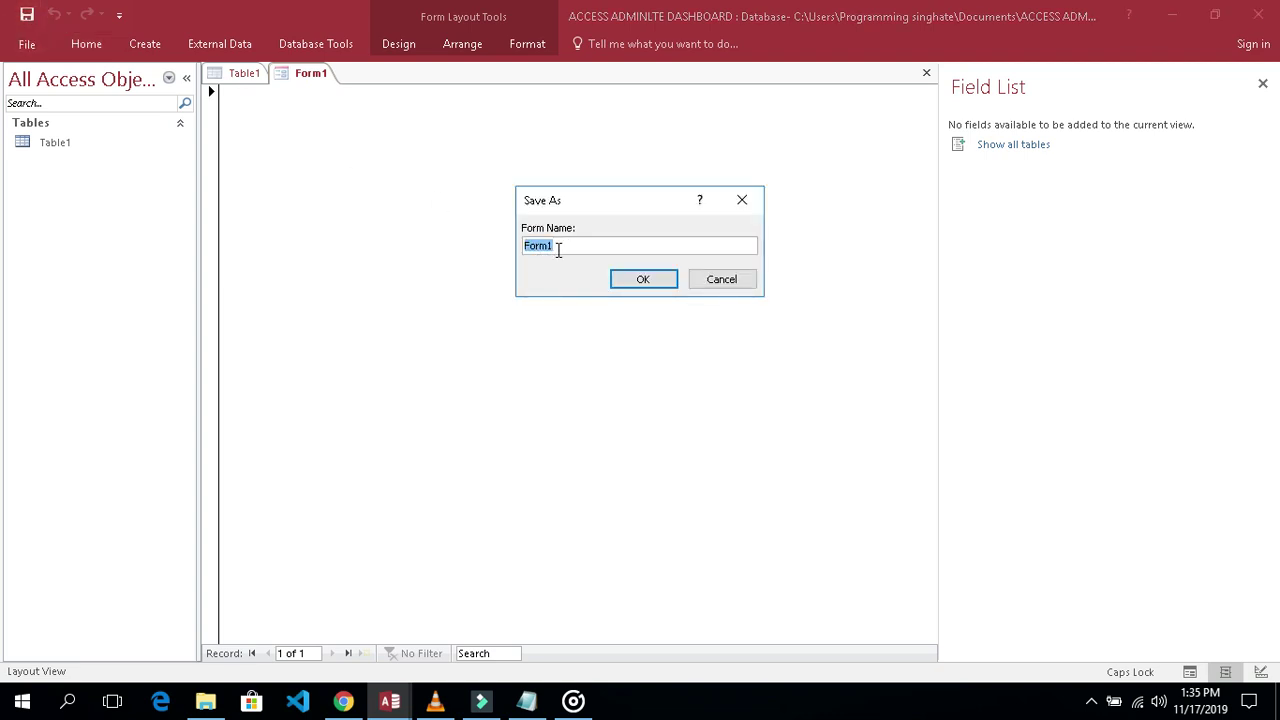
text(A)
key(Caps_Lock)
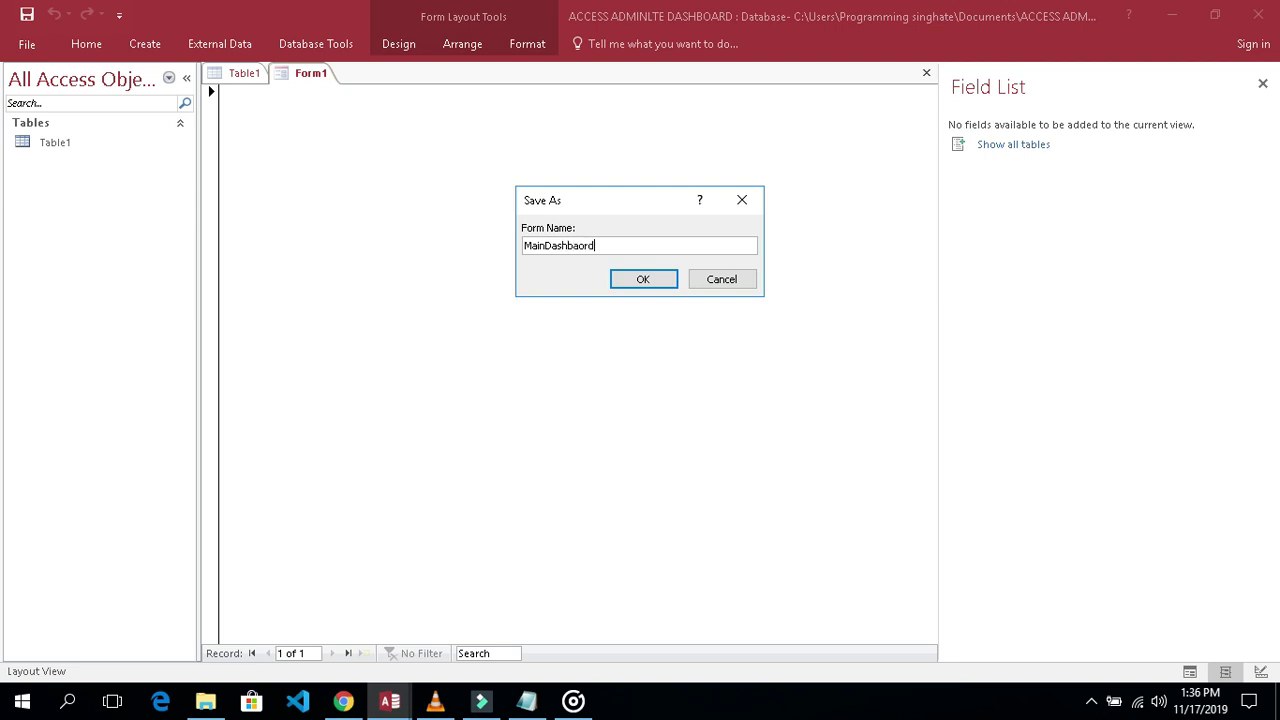
click(643, 280)
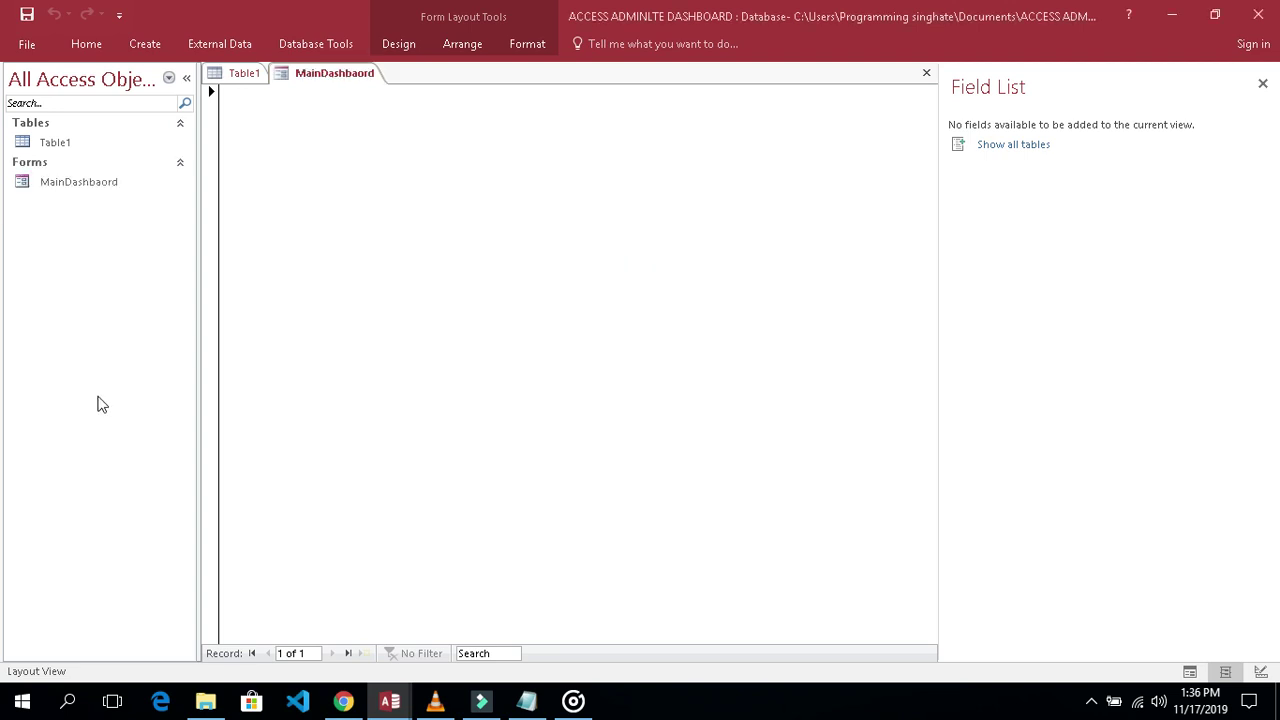
Switch the MainDashbaord form from Layout View to Design View
right_click(58, 188)
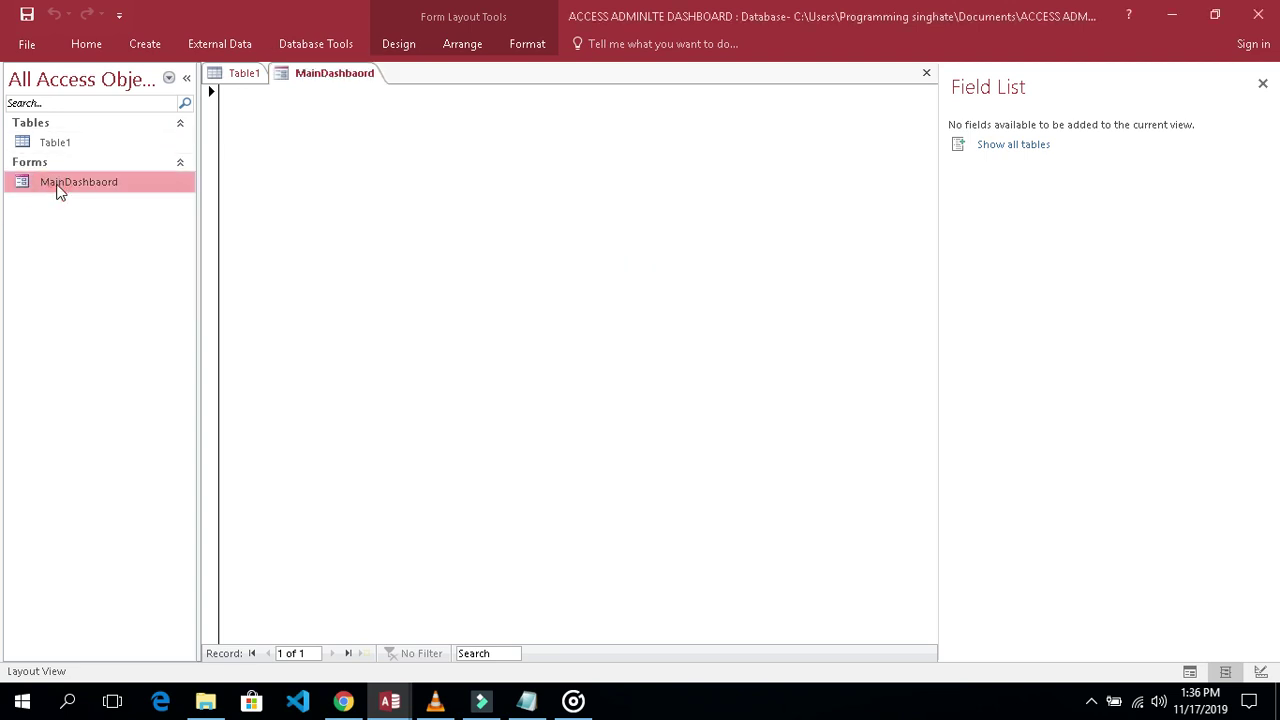
click(310, 263)
click(98, 45)
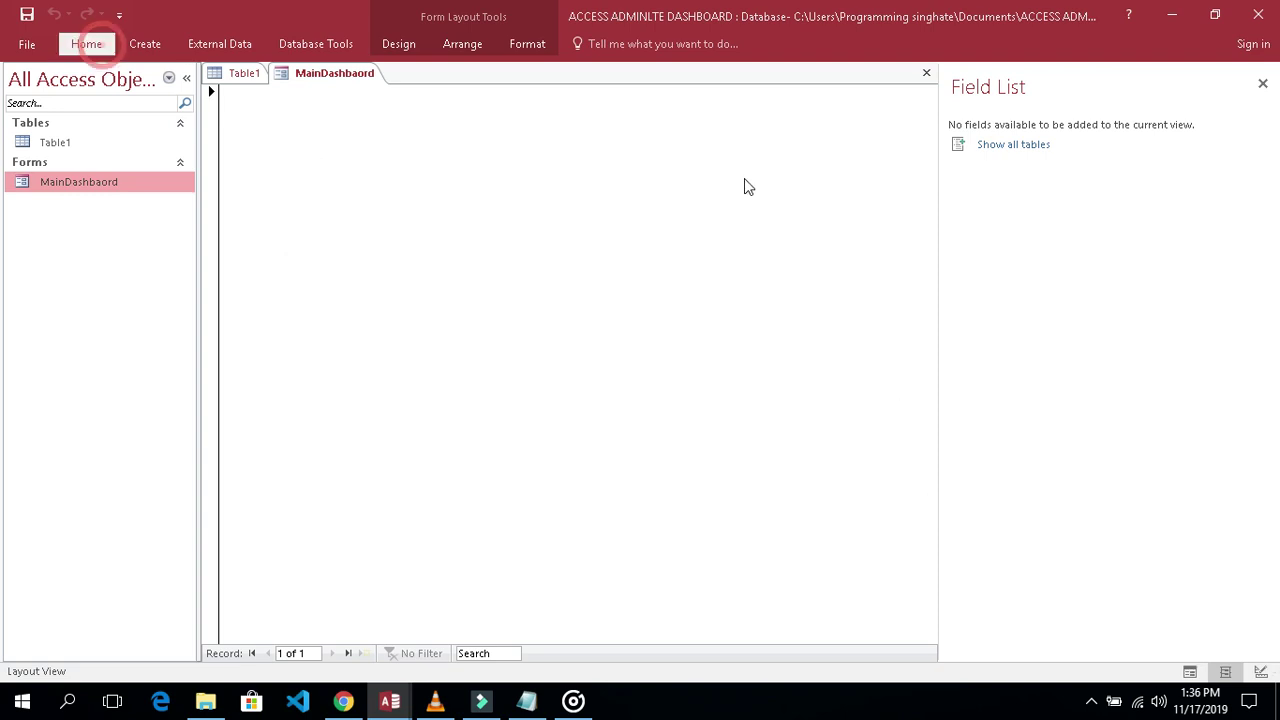
click(1266, 133)
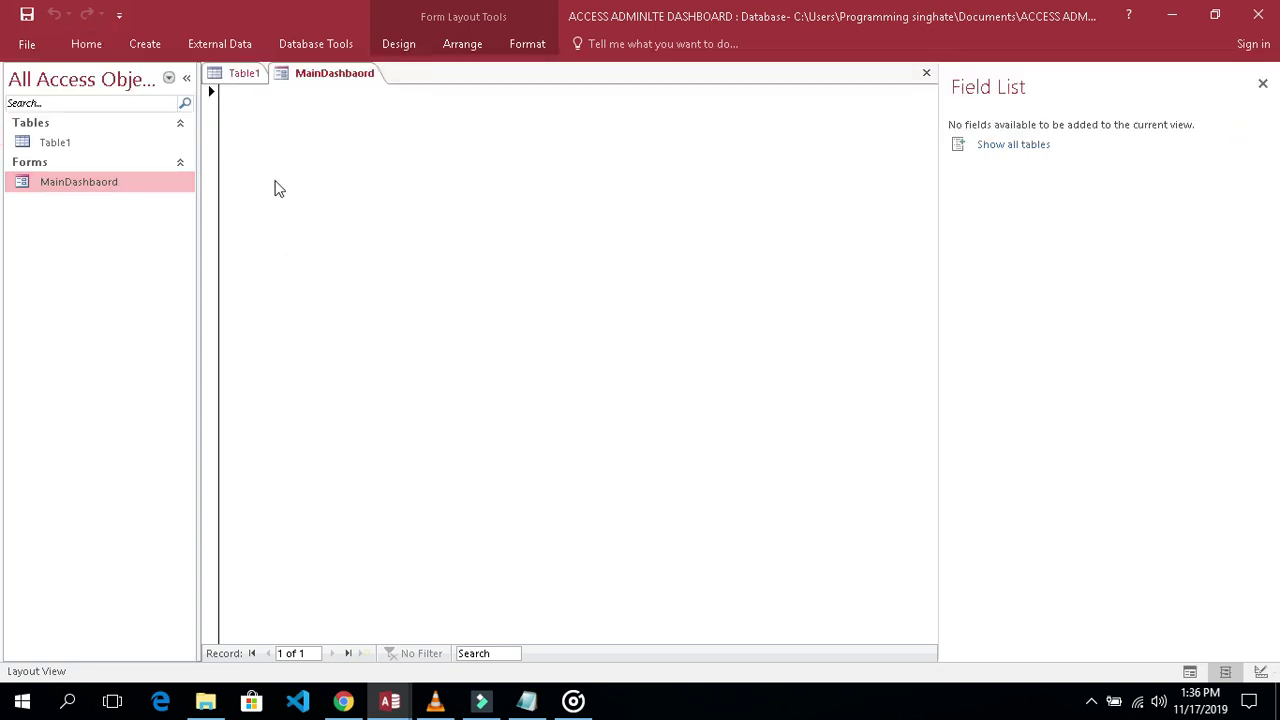
click(26, 114)
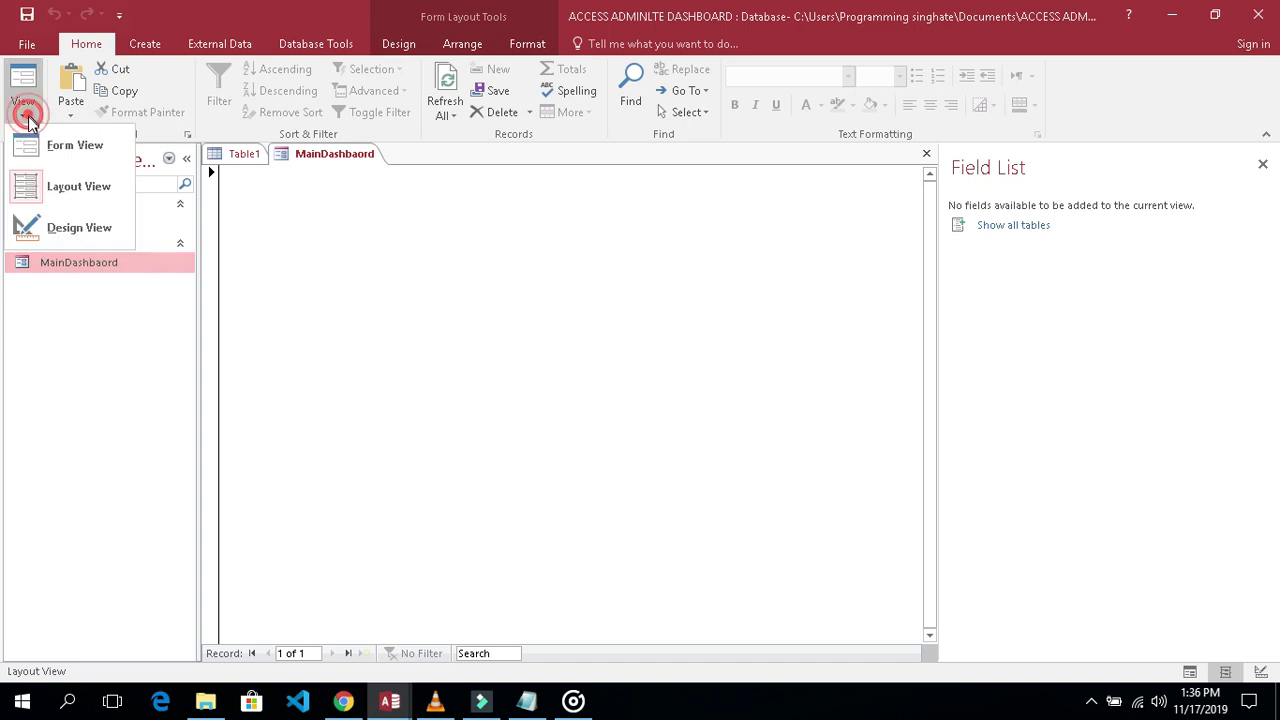
click(55, 225)
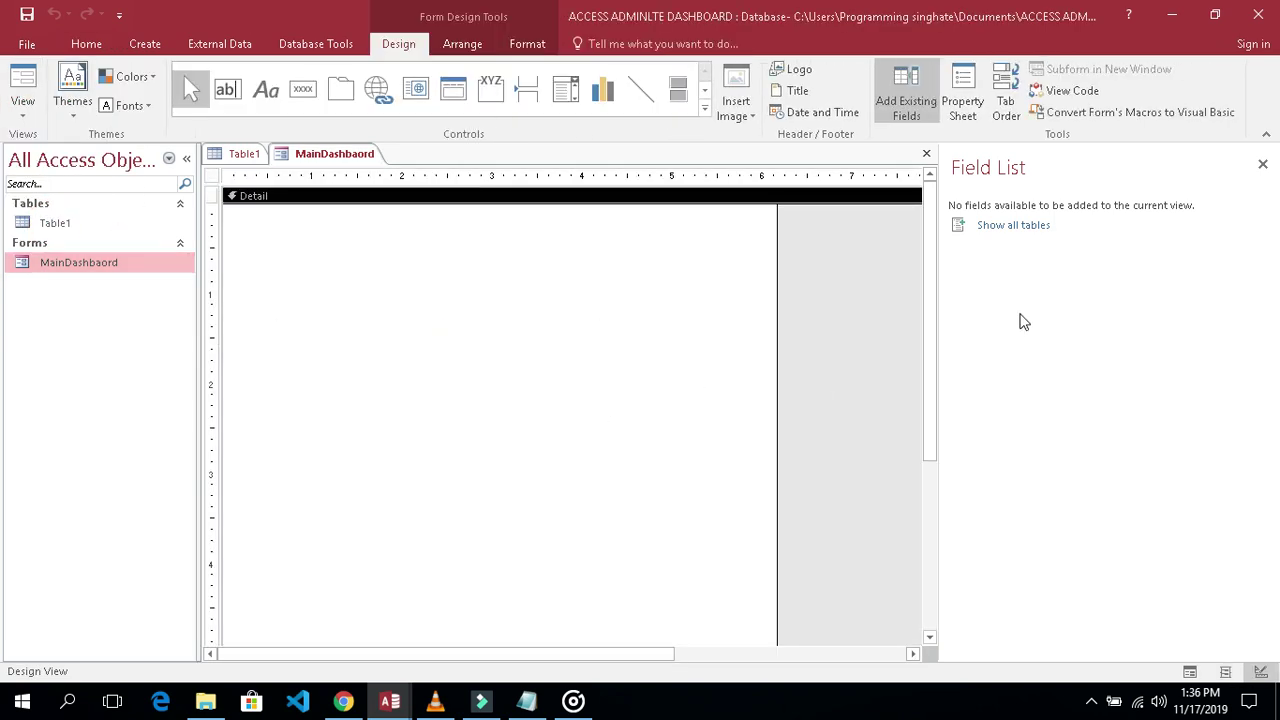
Show the whole form's format properties and set Record Selectors and Navigation Buttons to No
click(962, 102)
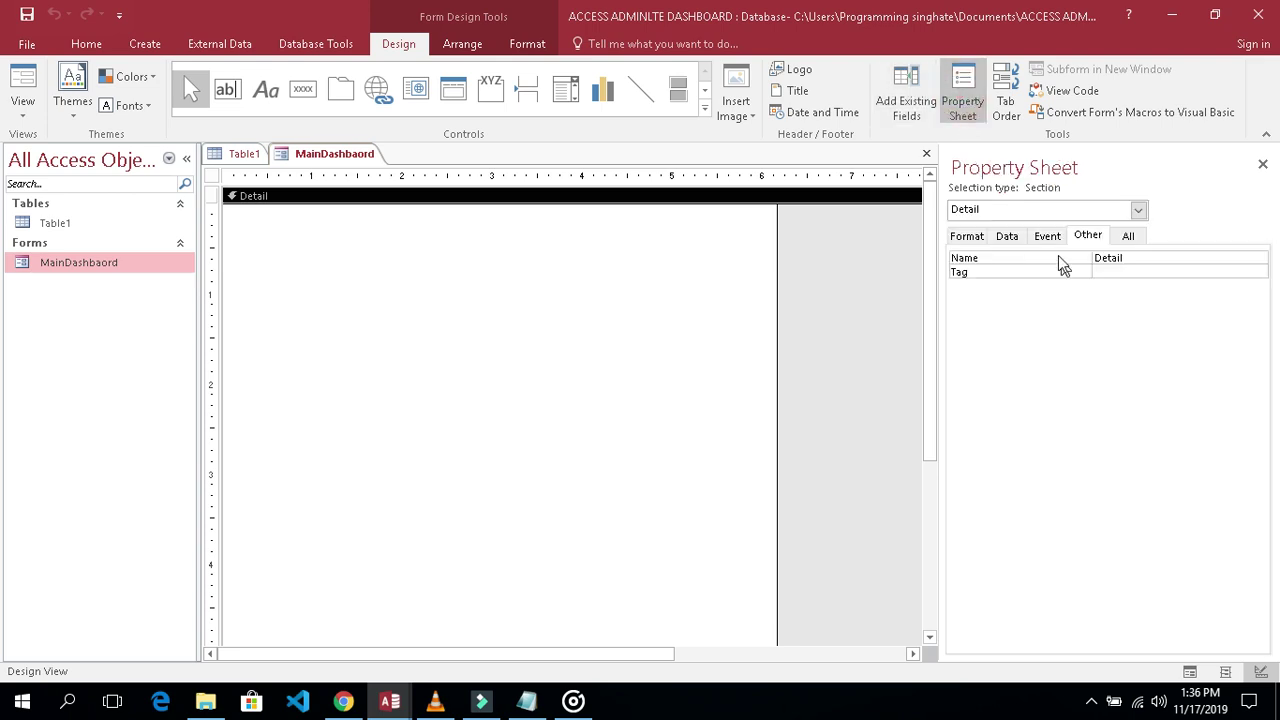
click(970, 236)
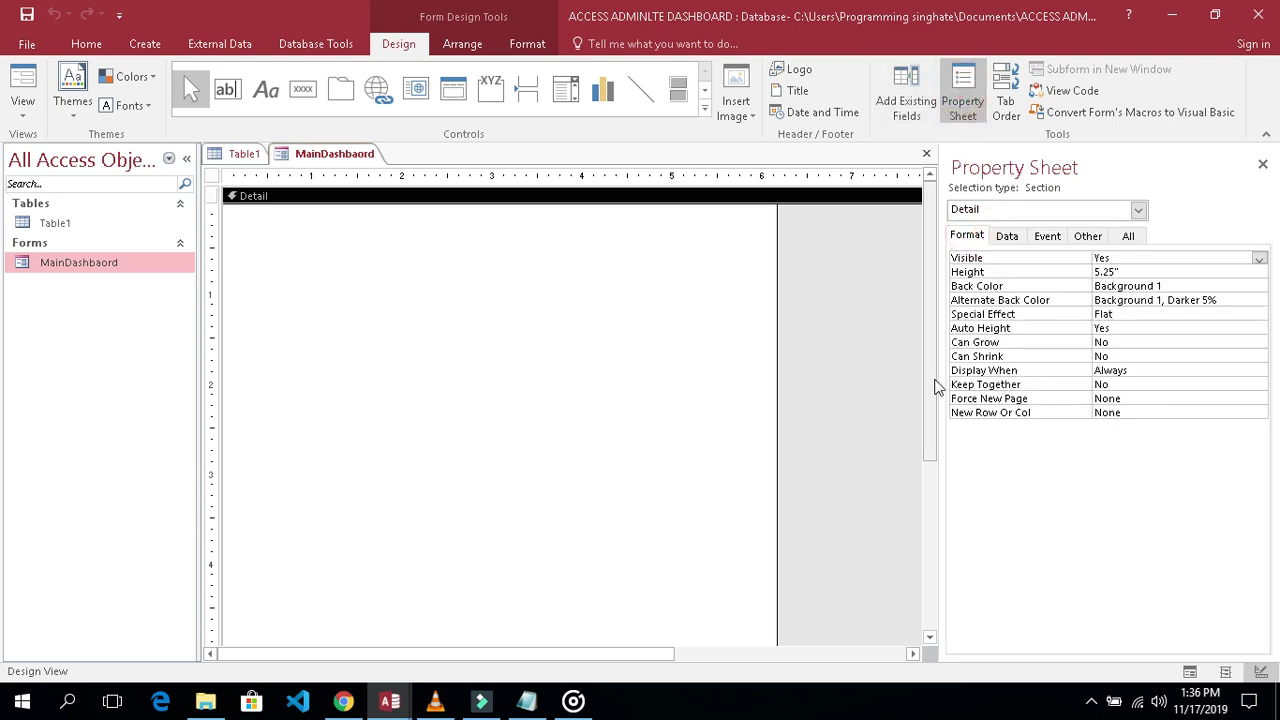
click(1137, 210)
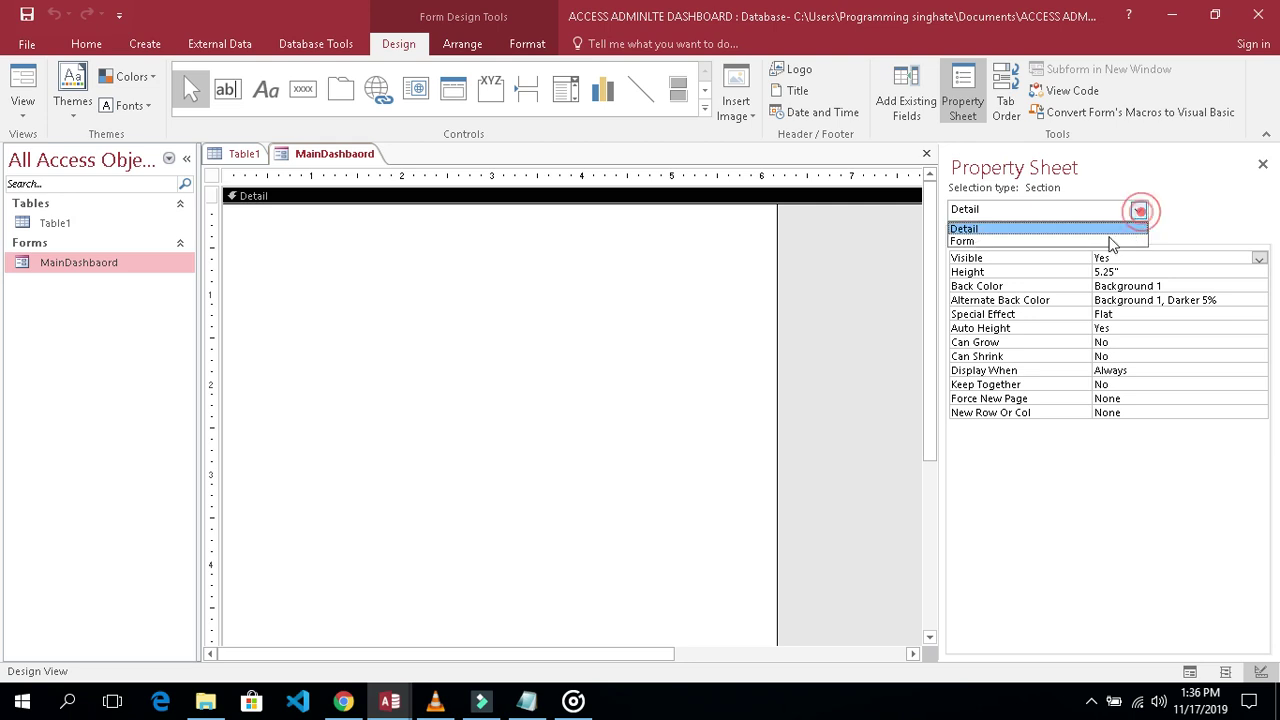
click(1085, 242)
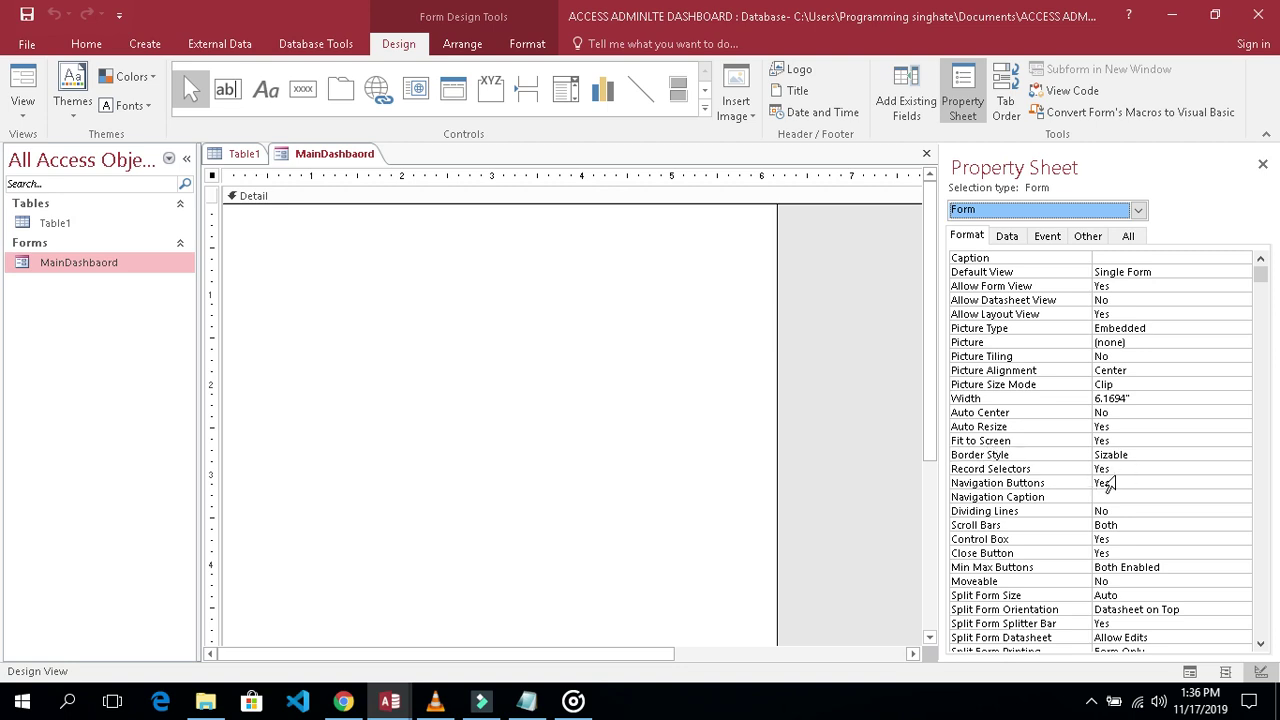
double_click(1118, 469)
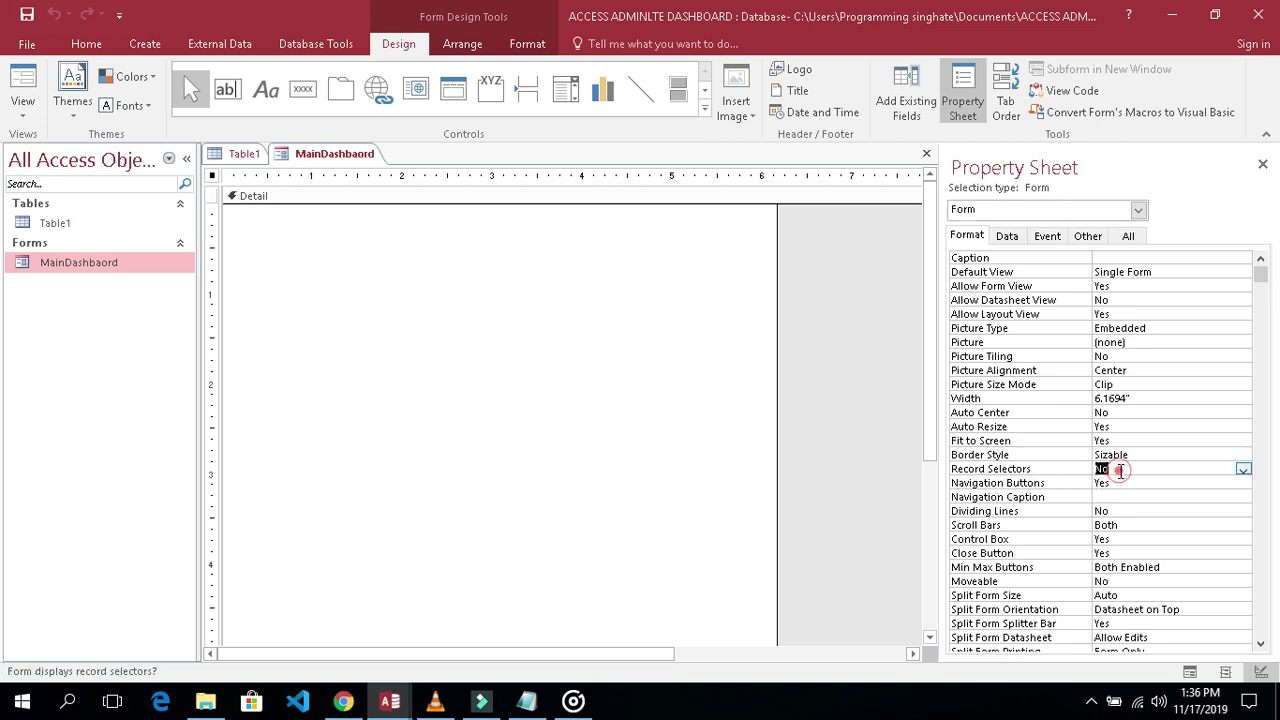
double_click(1113, 484)
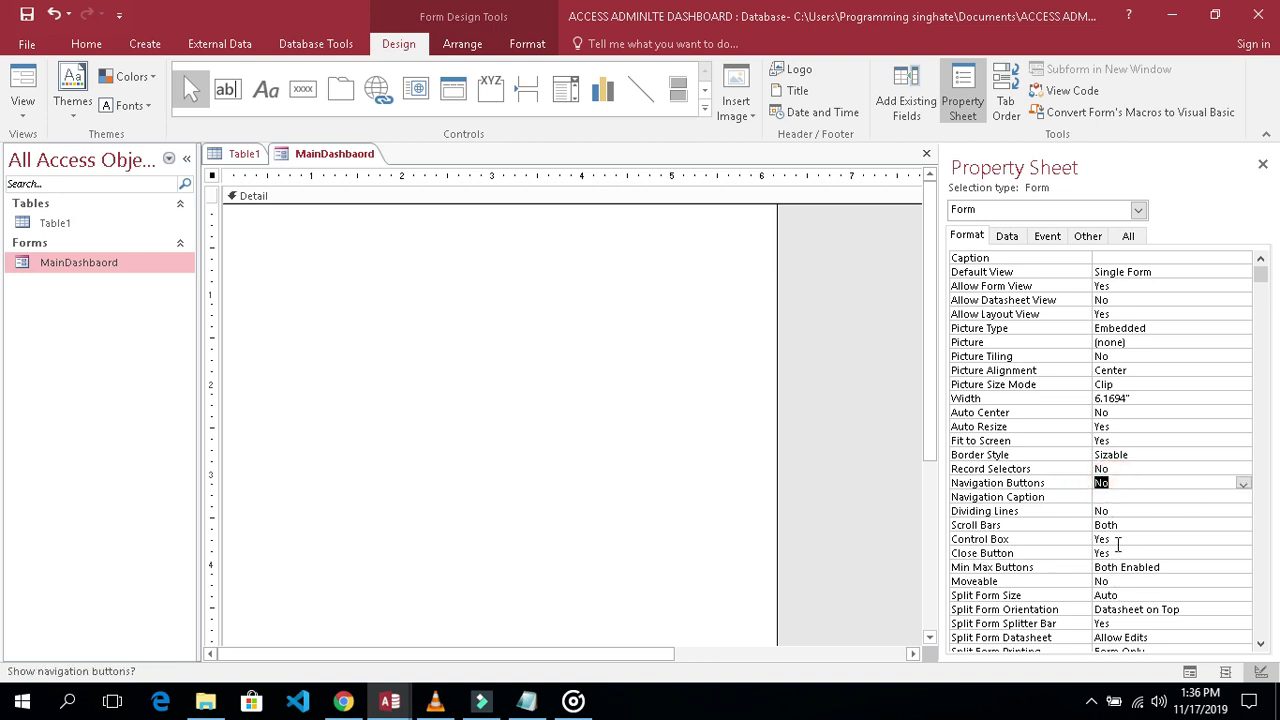
Set the form's Min Max Buttons to None, and its Close Button and Control Box to No
click(1240, 567)
click(1243, 570)
click(1228, 580)
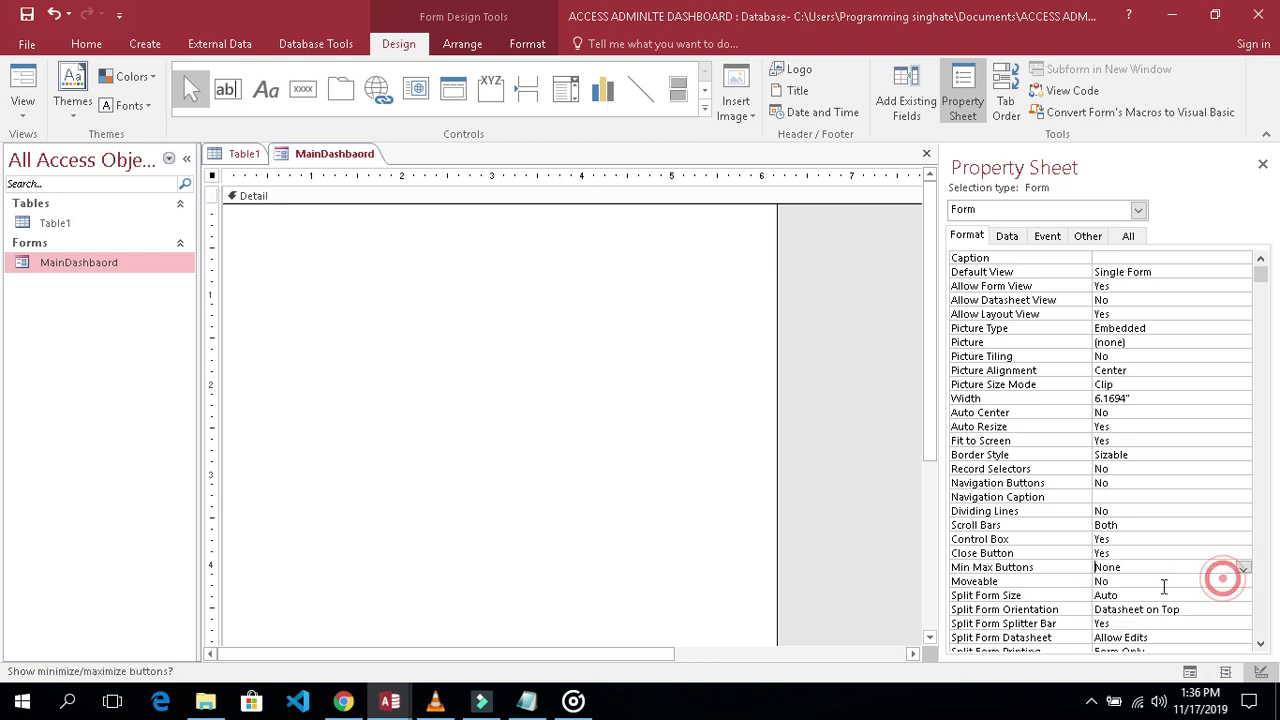
double_click(1131, 555)
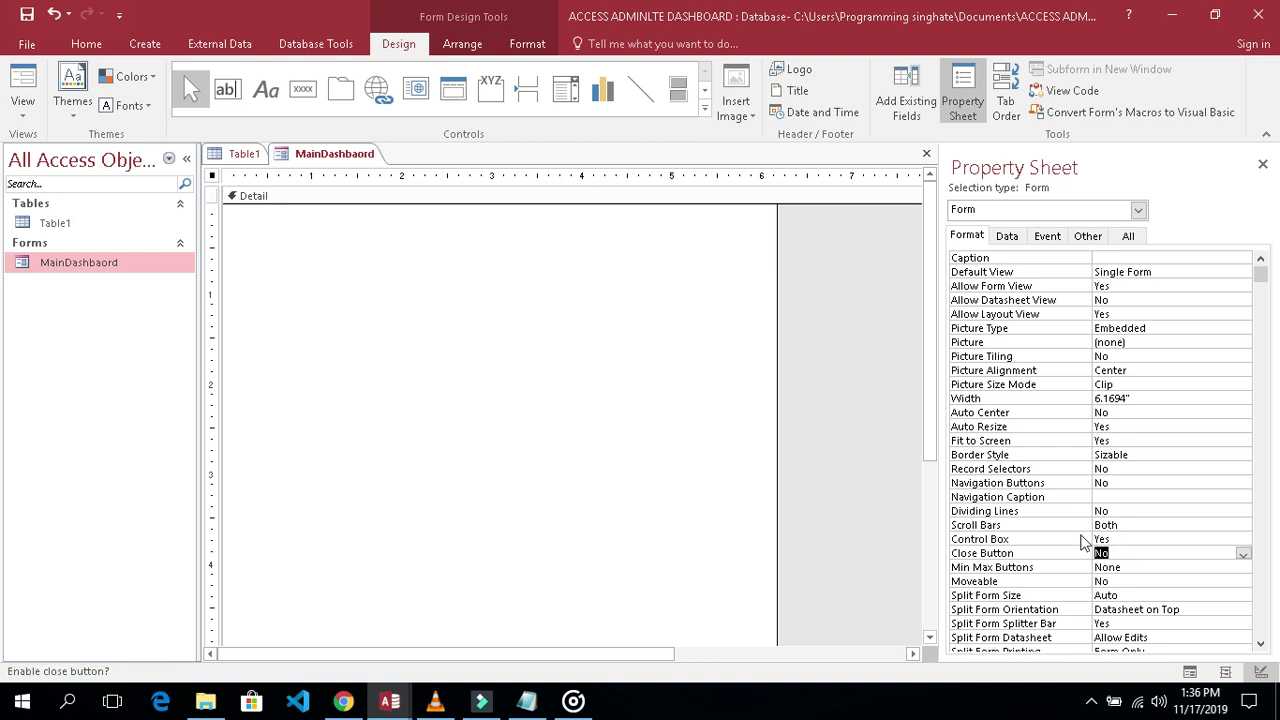
double_click(1122, 538)
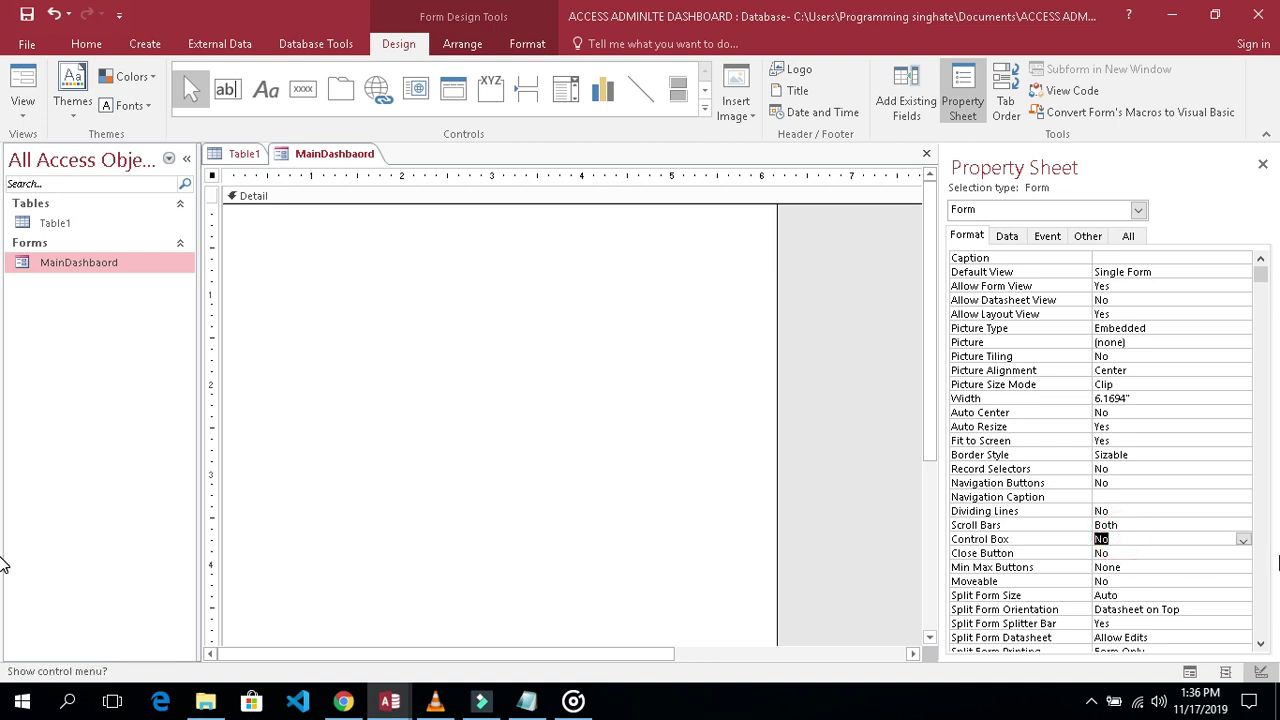
click(688, 437)
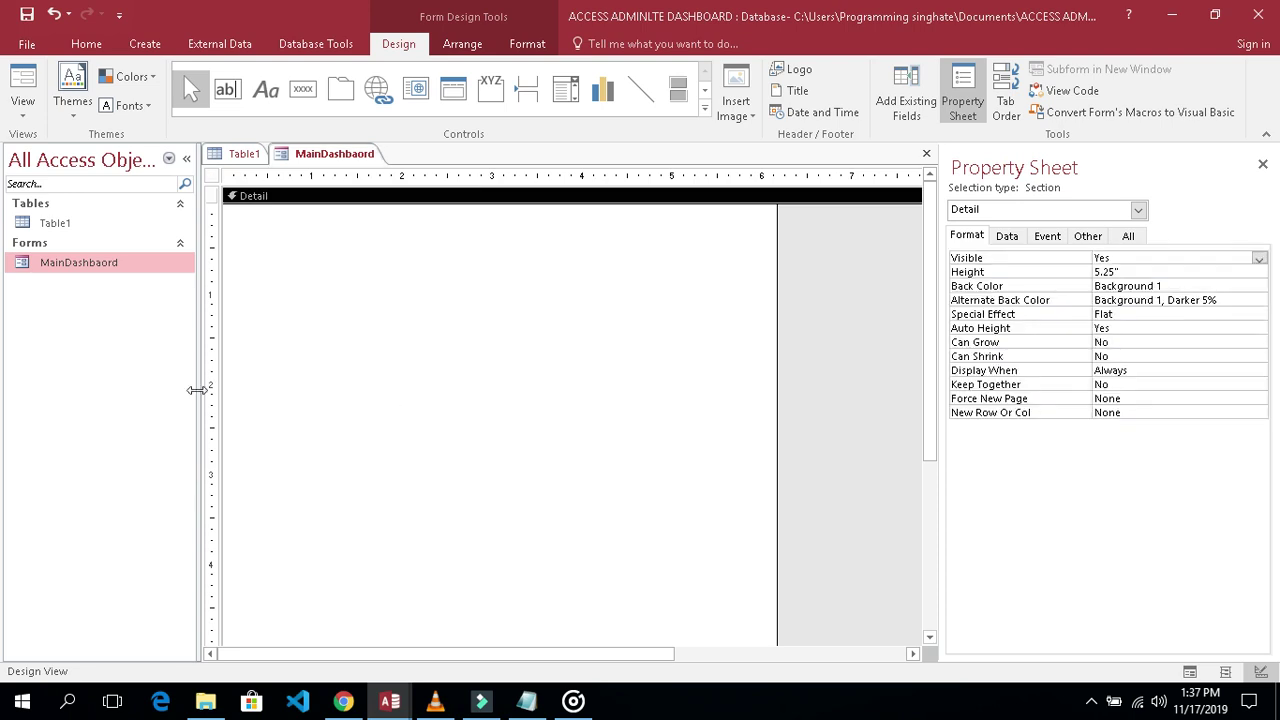
Preview the form in Form View with the object list collapsed, and return to Design View with the list expanded and the Detail section selected
click(22, 84)
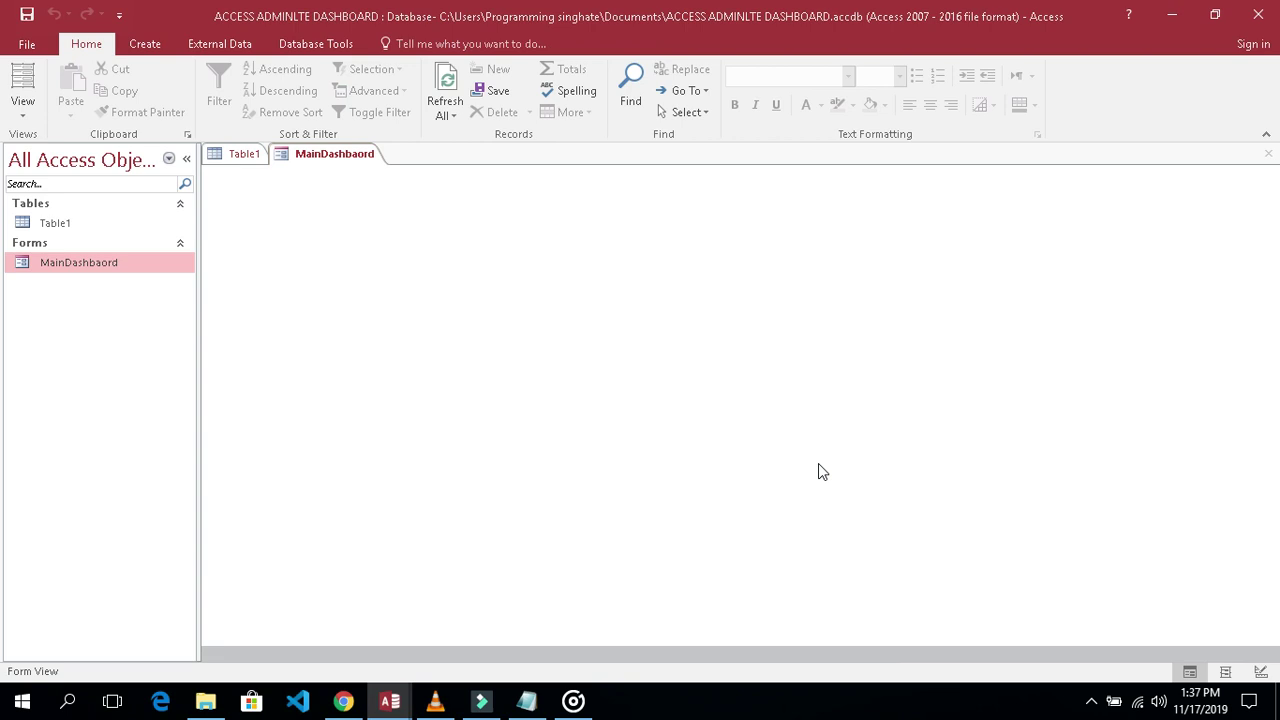
click(186, 158)
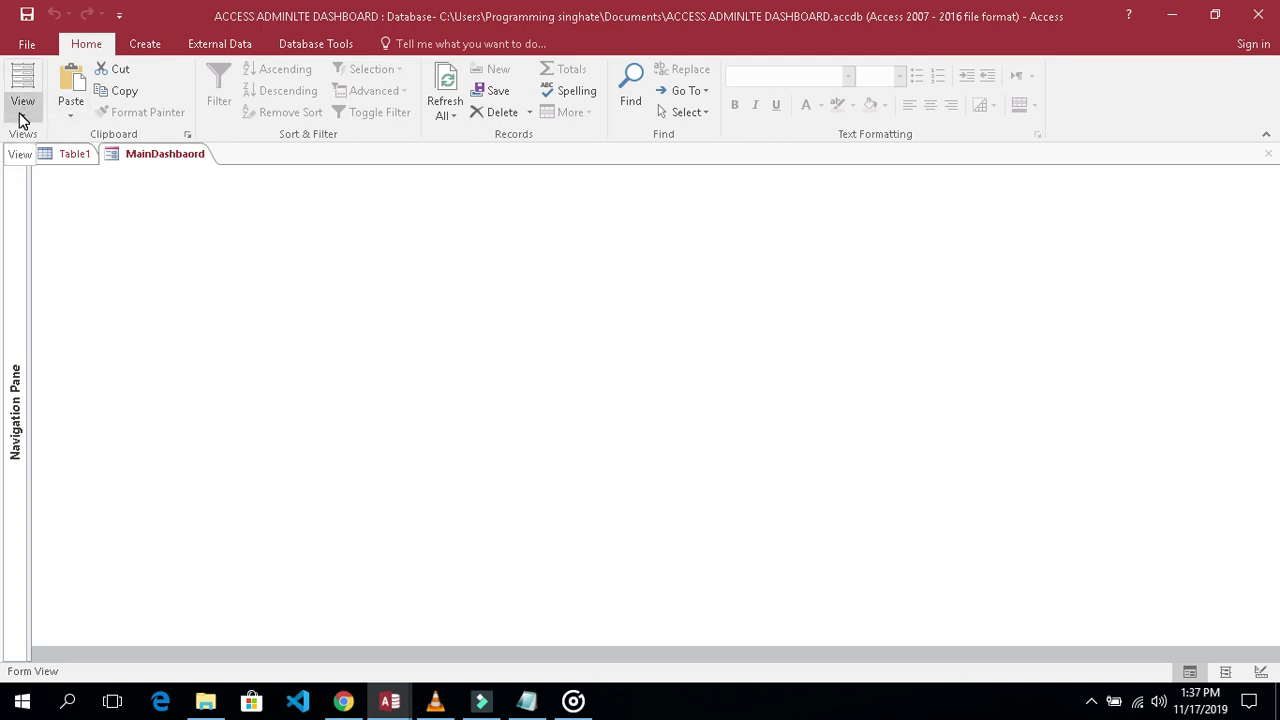
click(1256, 671)
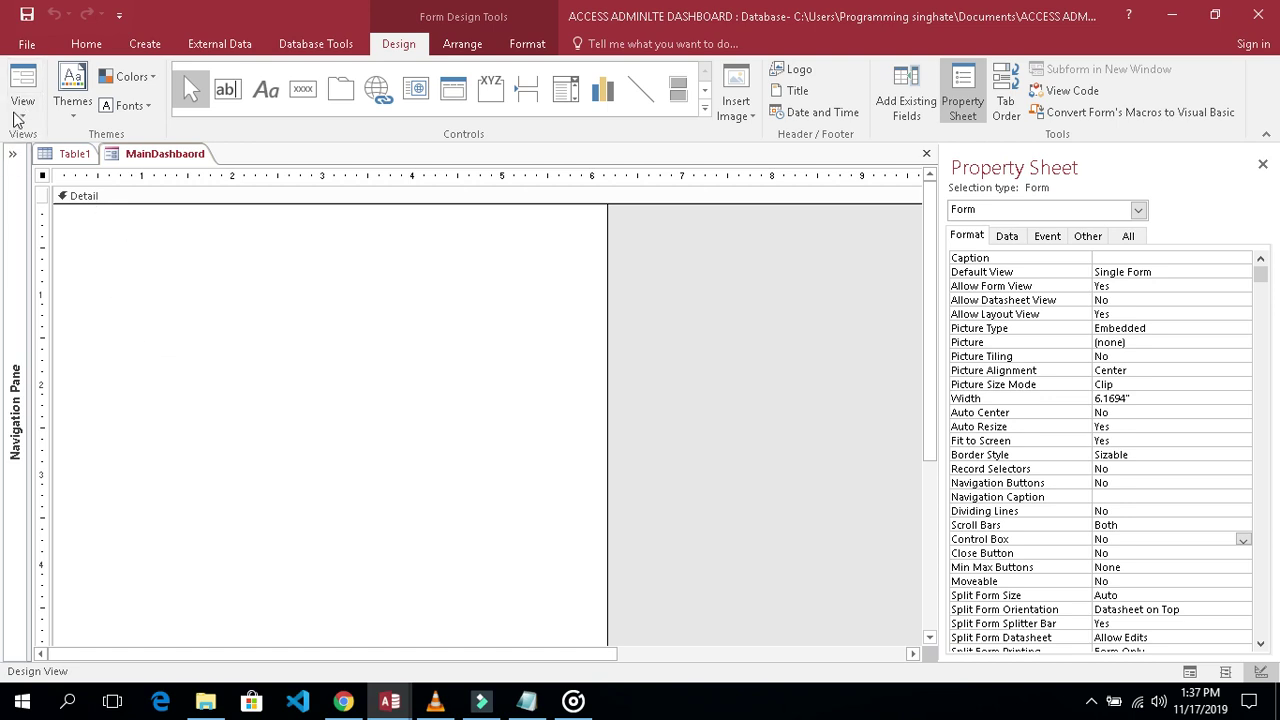
click(13, 154)
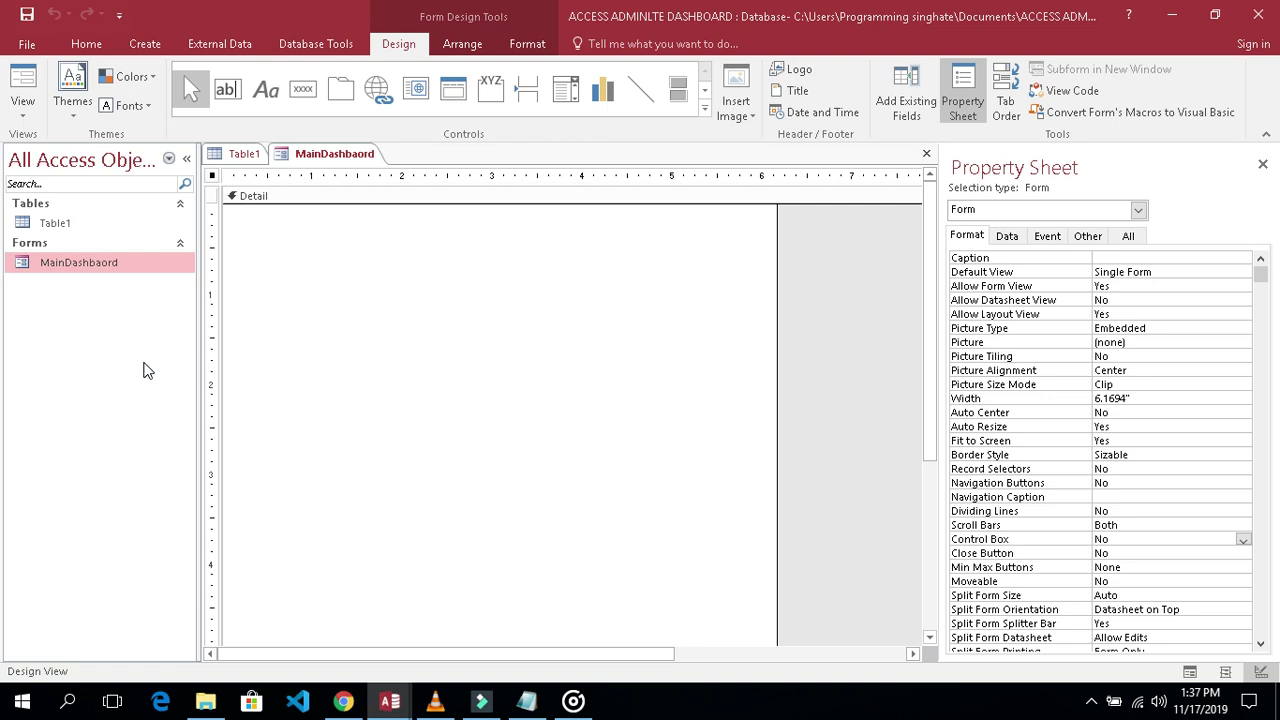
click(366, 318)
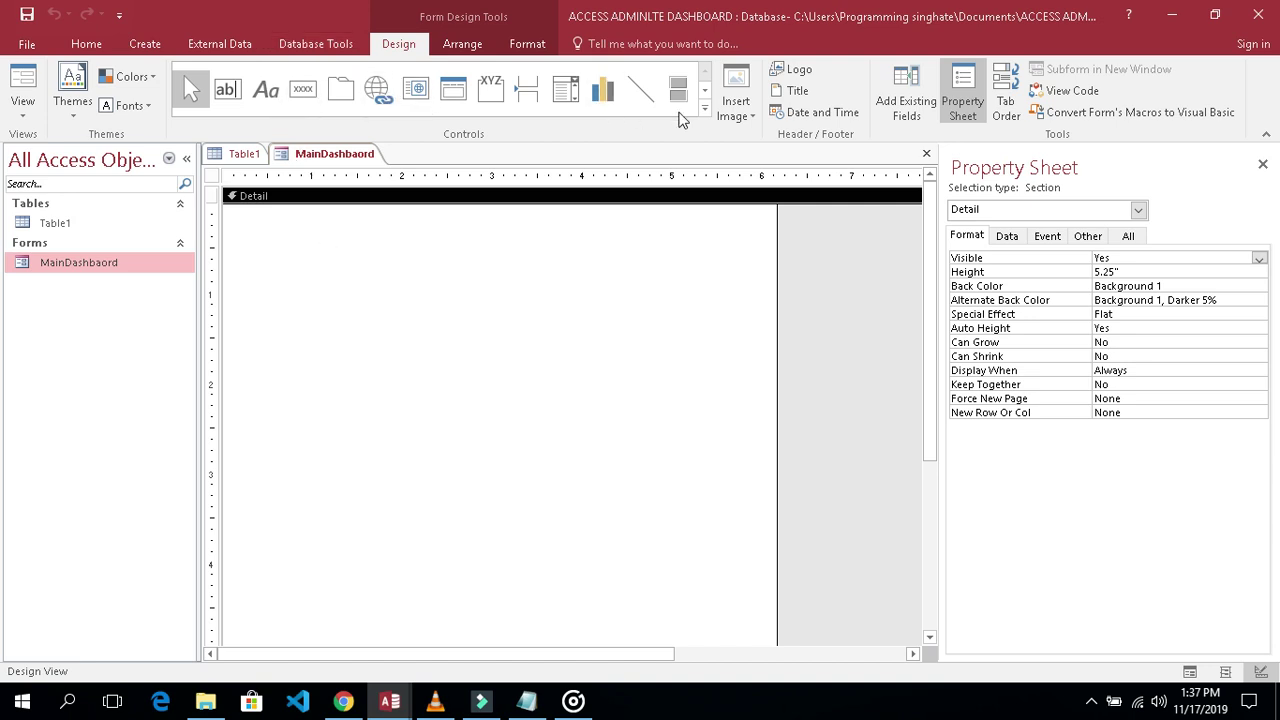
Draw a rectangle about 2.26" wide and 4.88" high along the form's left side and shorten the Detail section to fit
click(705, 96)
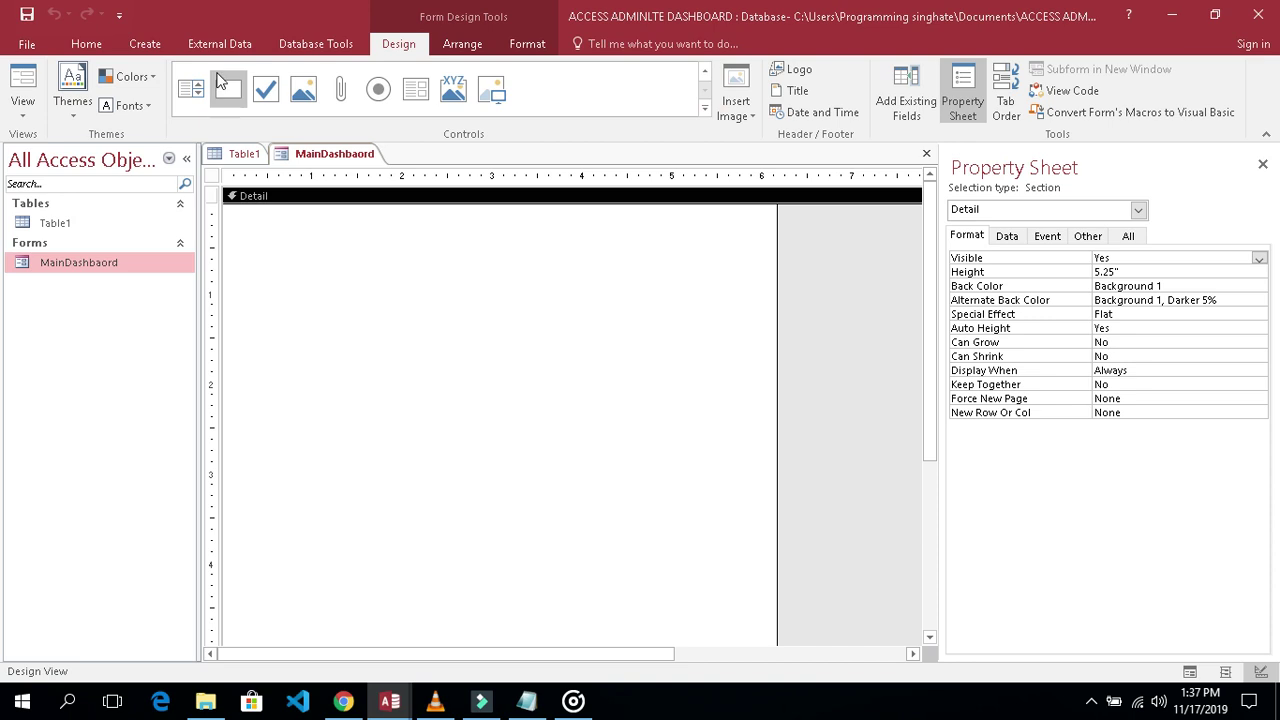
click(229, 100)
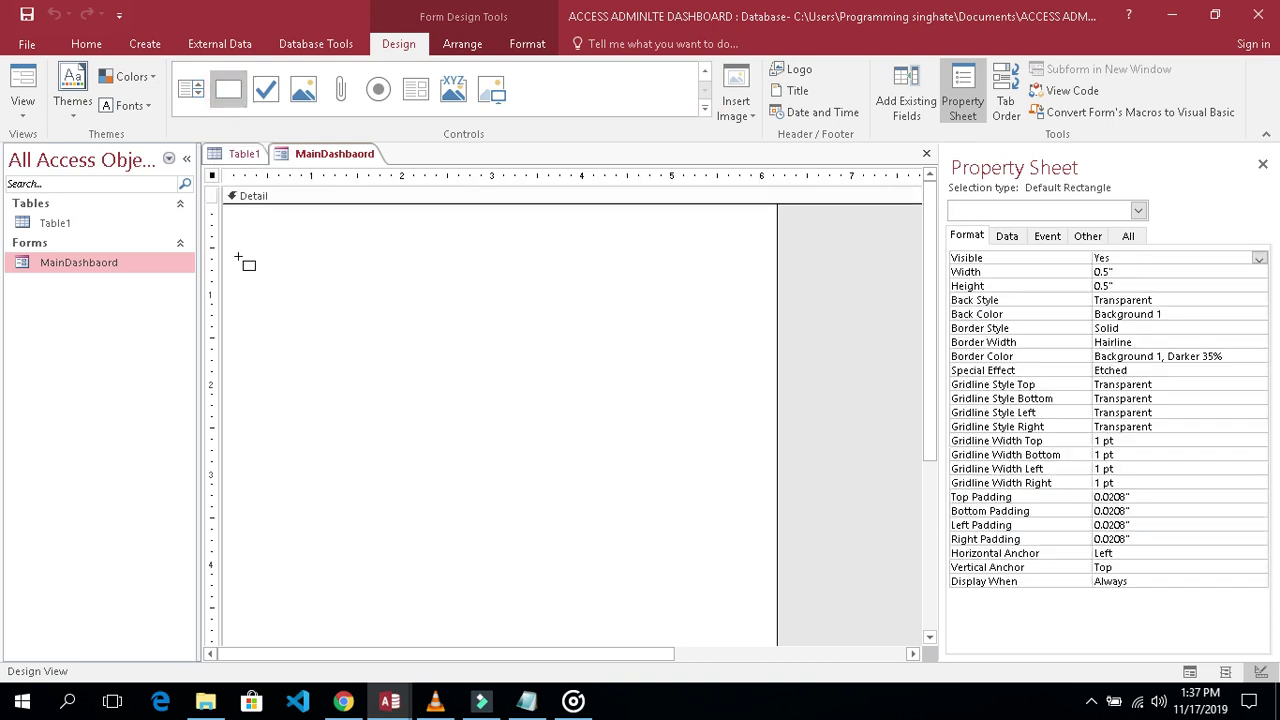
mouse_move(228, 204)
mouse_down()
mouse_move(397, 225)
mouse_move(432, 645)
mouse_up()
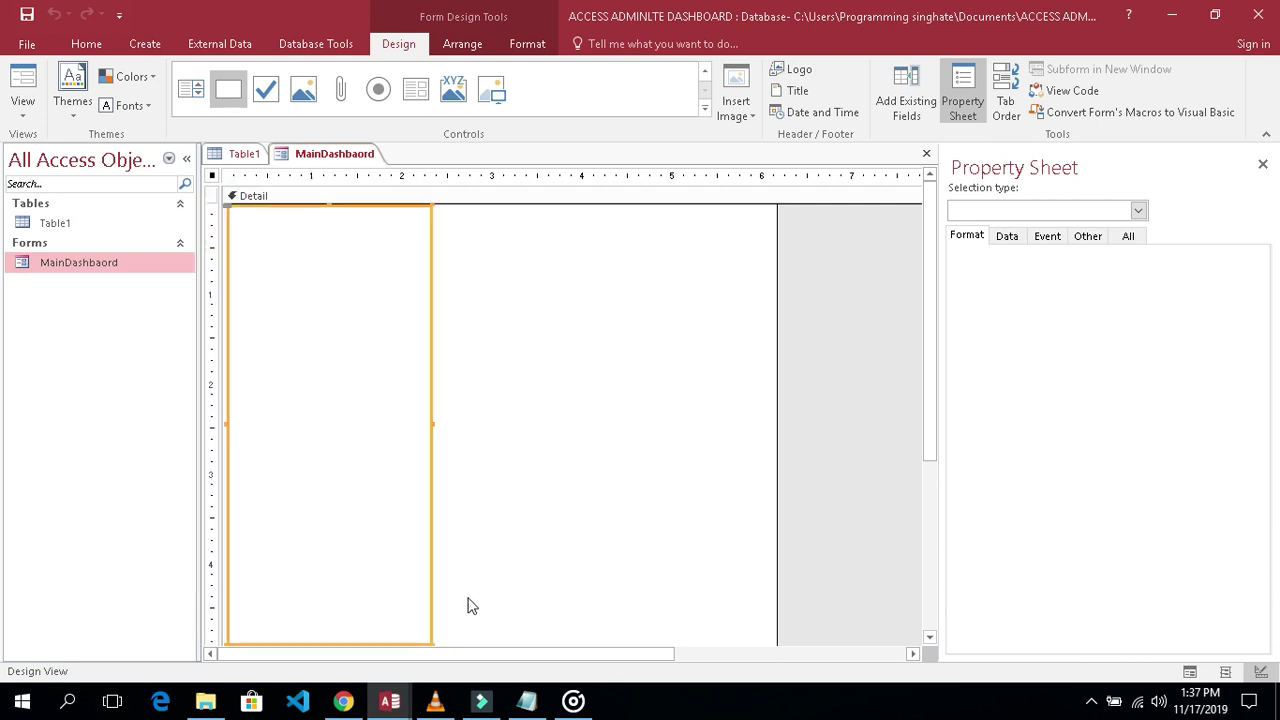
scroll(818, 429, down, 1)
drag(503, 586, 498, 554)
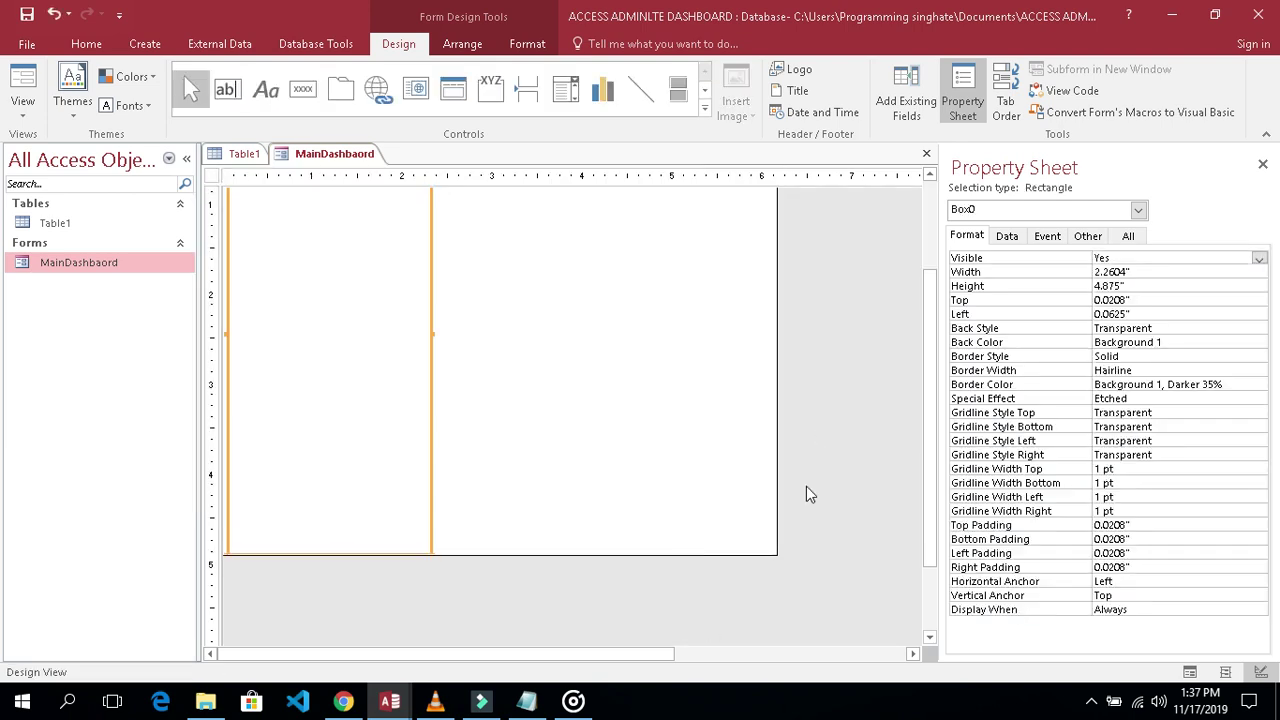
Nudge the tall rectangle flush with the form's left edge, at Left 0" and Top 0.0104"
scroll(815, 484, up, 1)
key(Up)
key(Left)
key(Left)
key(Left)
key(Left)
key(Left)
key(Left)
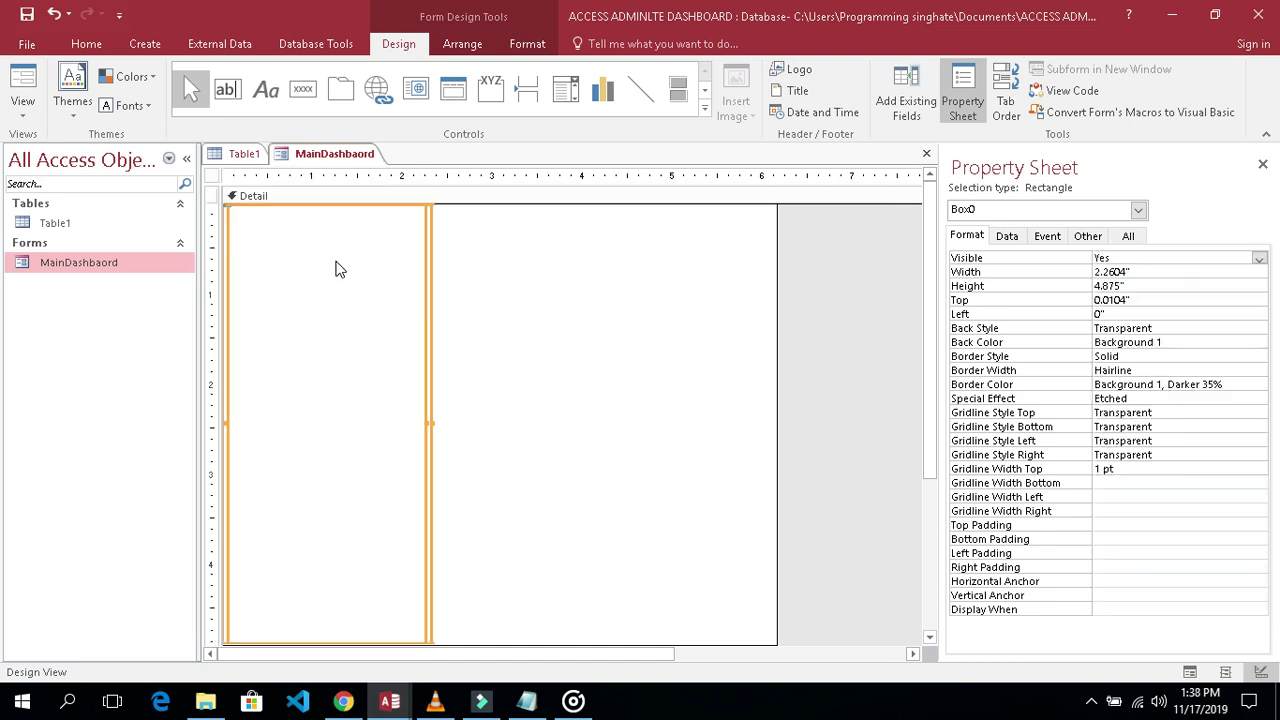
click(556, 380)
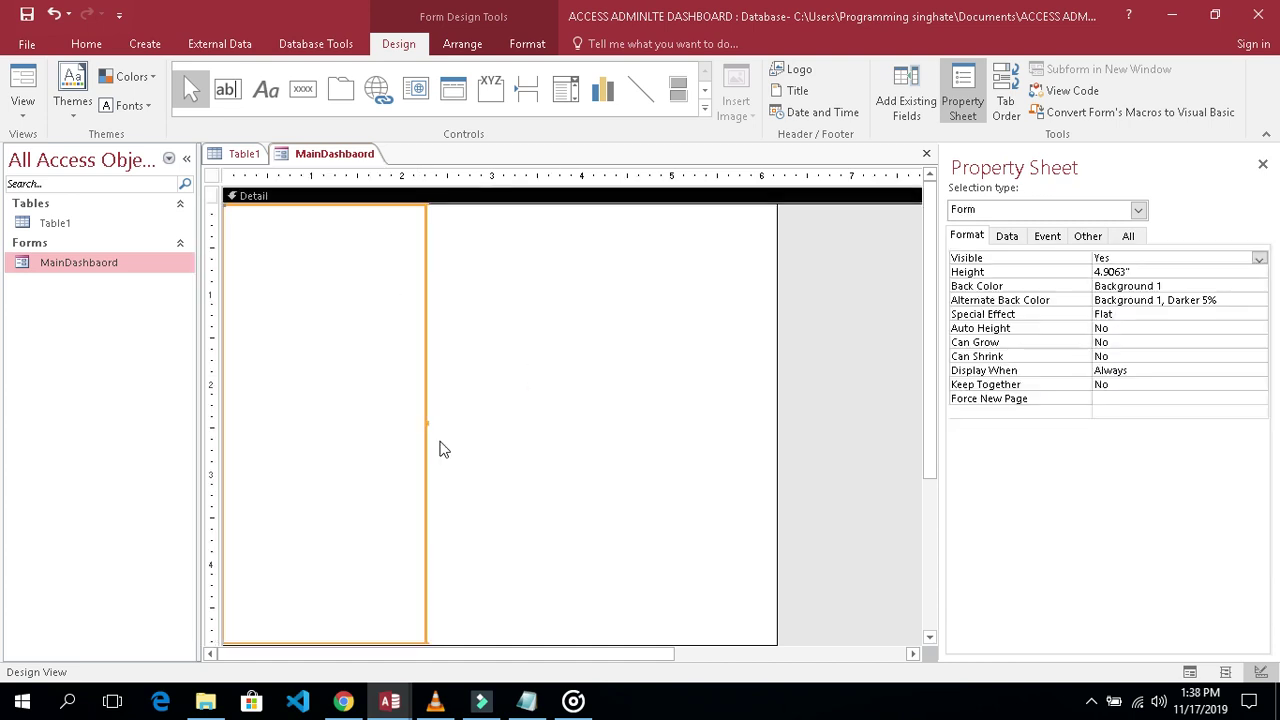
click(377, 361)
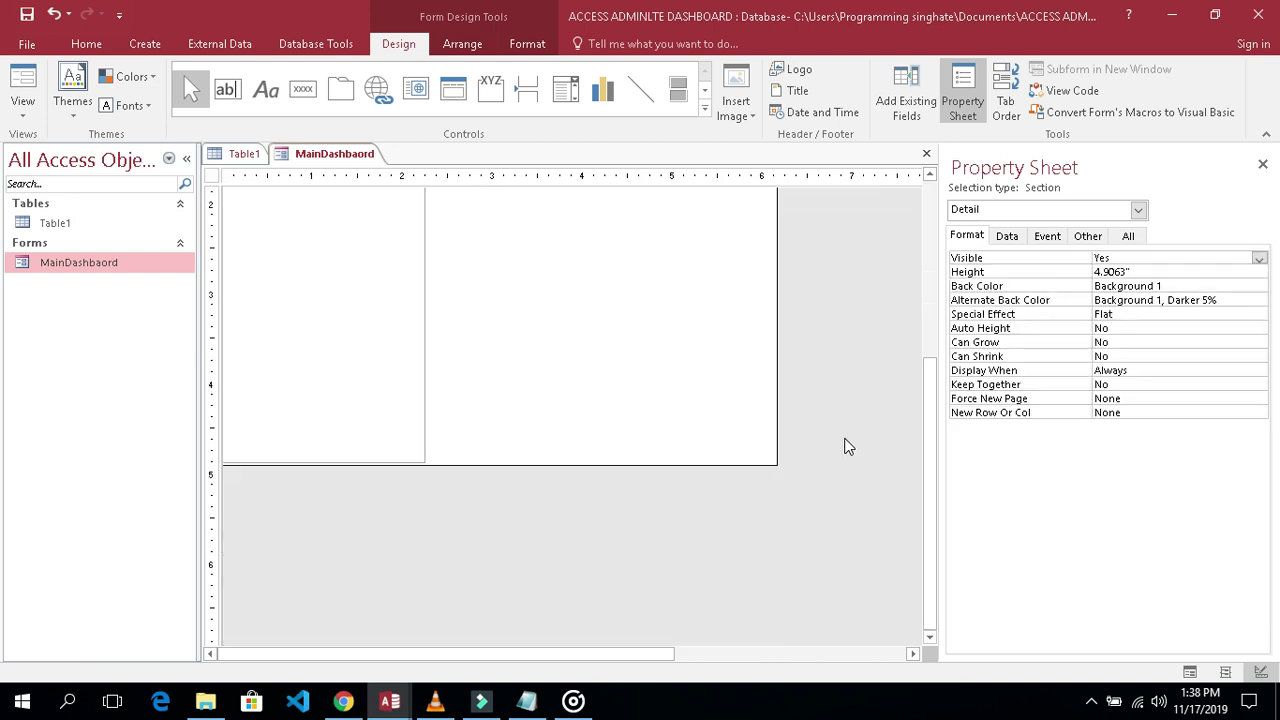
click(565, 415)
click(275, 424)
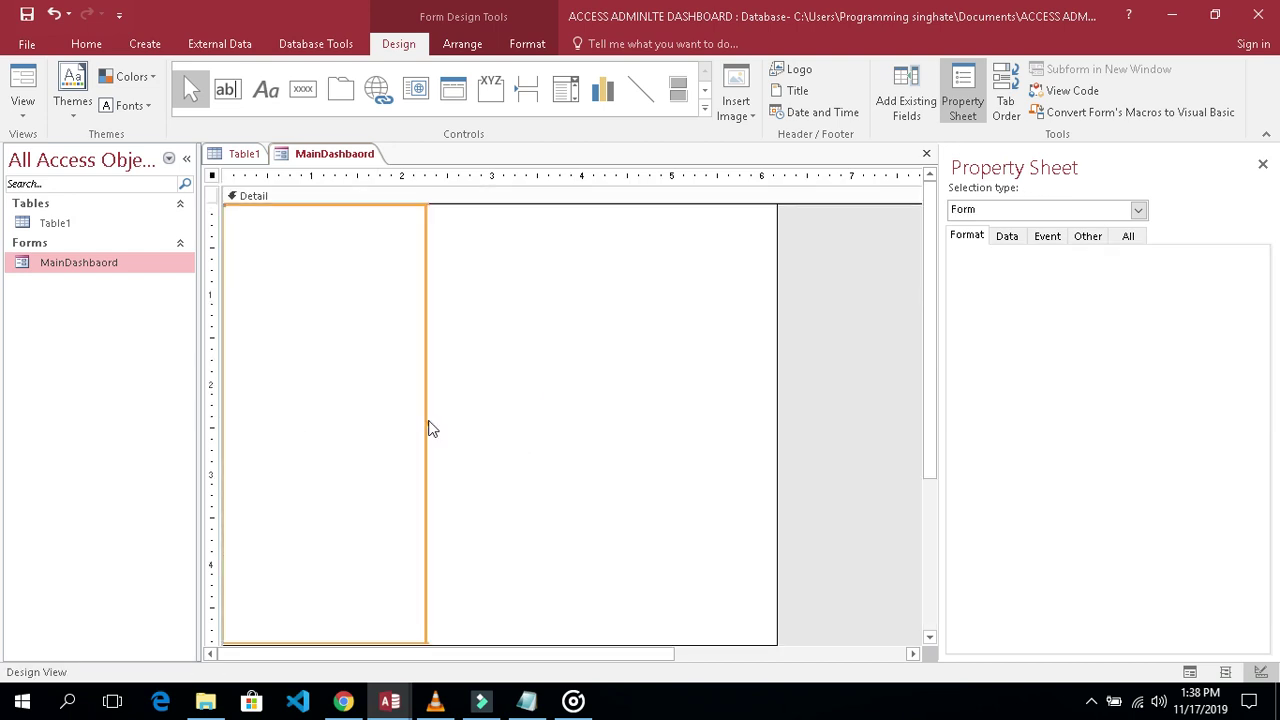
click(563, 400)
click(375, 333)
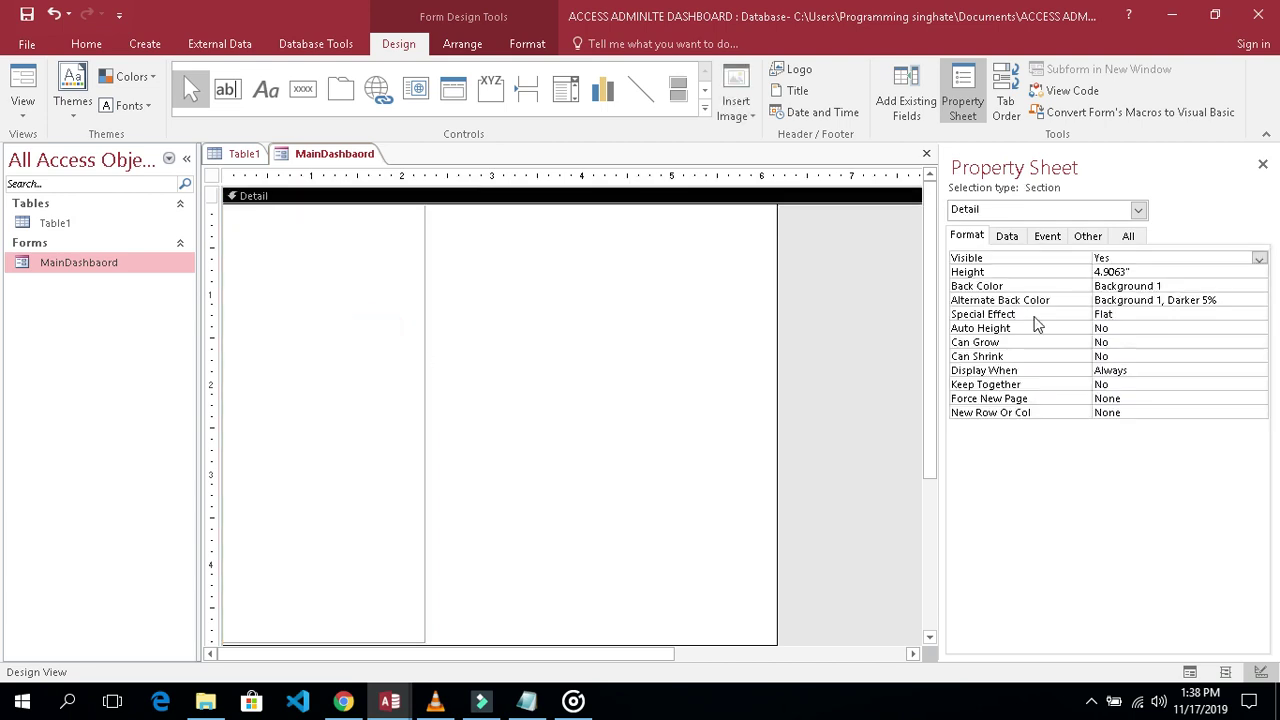
Name the tall rectangle sidebar and bring up its format properties
click(329, 366)
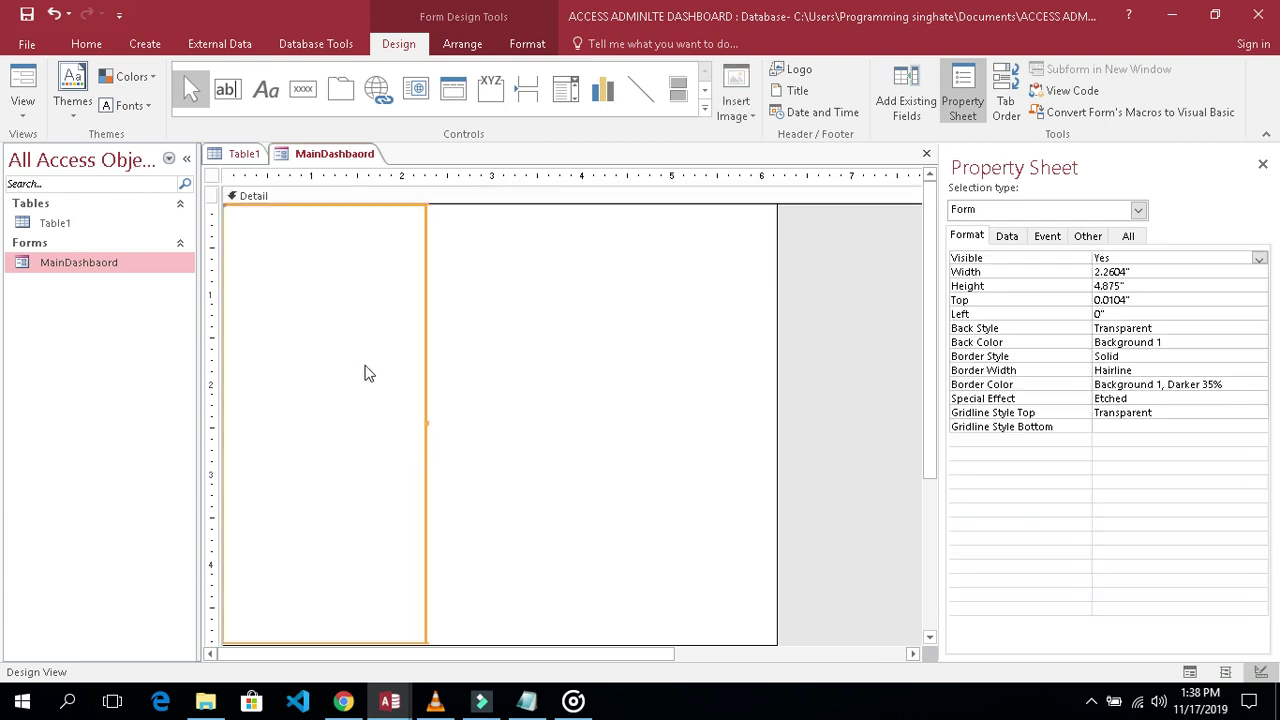
click(1016, 240)
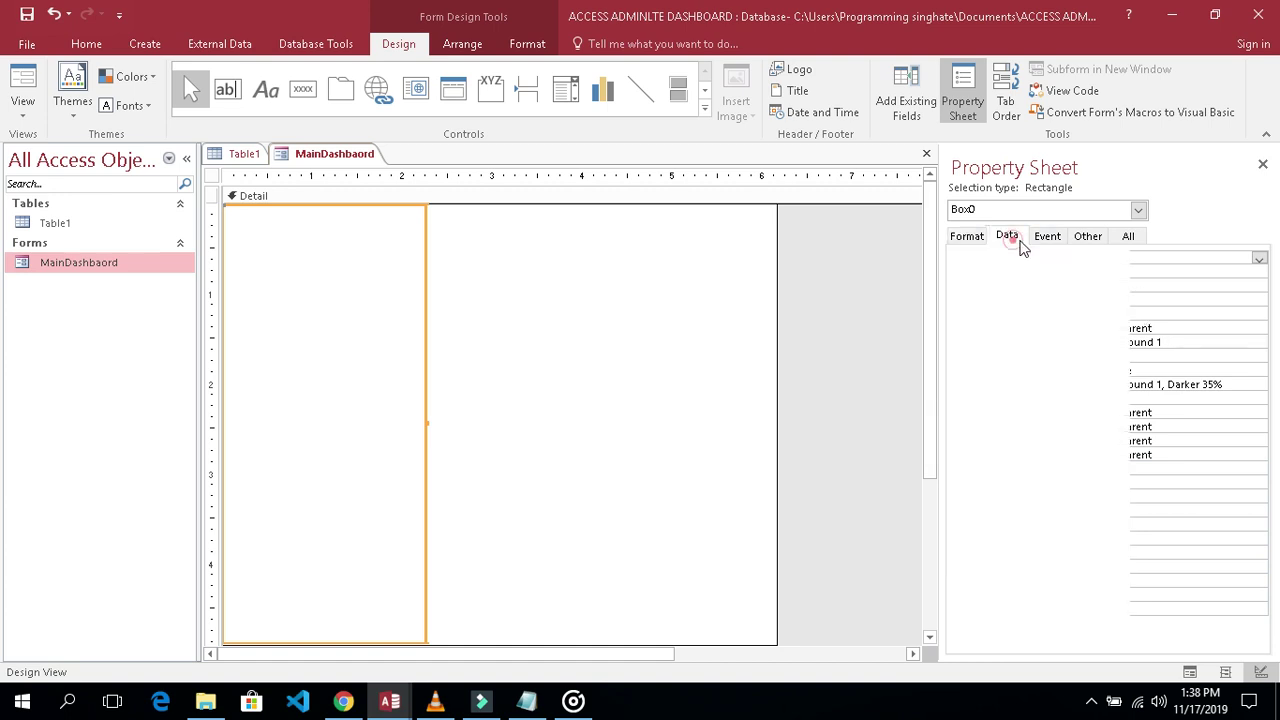
click(1086, 240)
double_click(1138, 258)
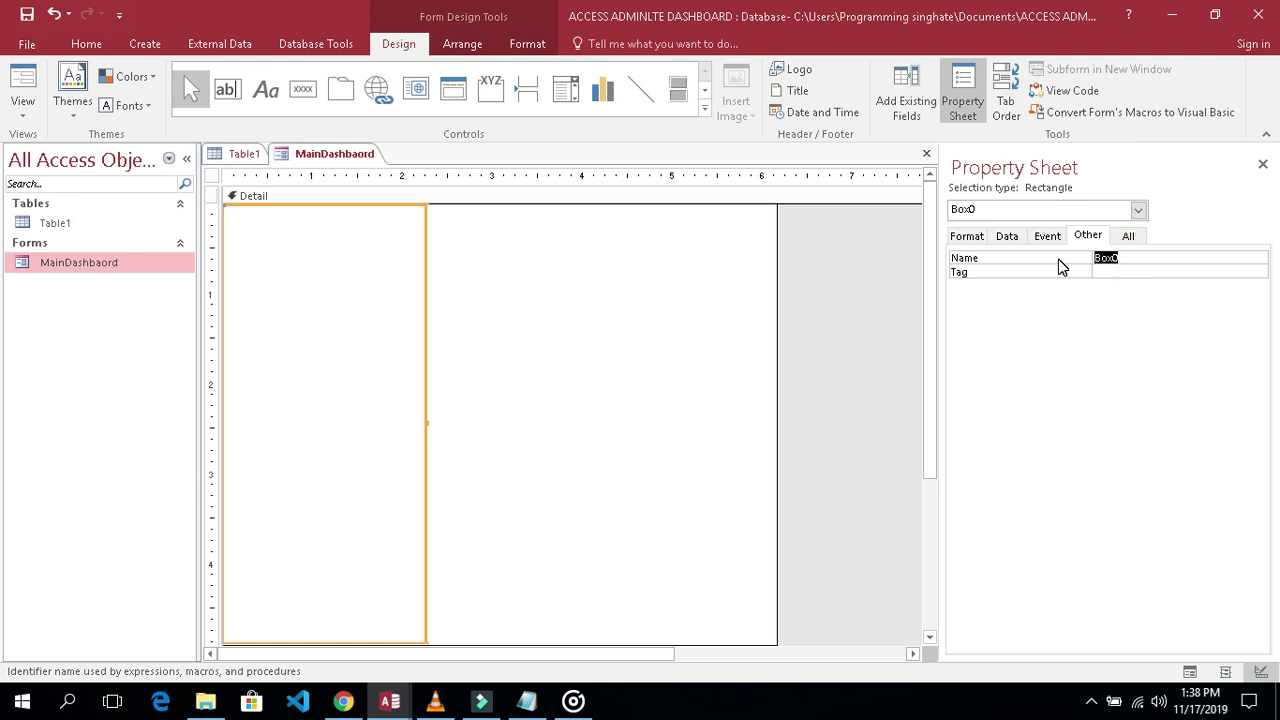
text(sidebar)
click(745, 367)
click(358, 335)
drag(560, 350, 440, 408)
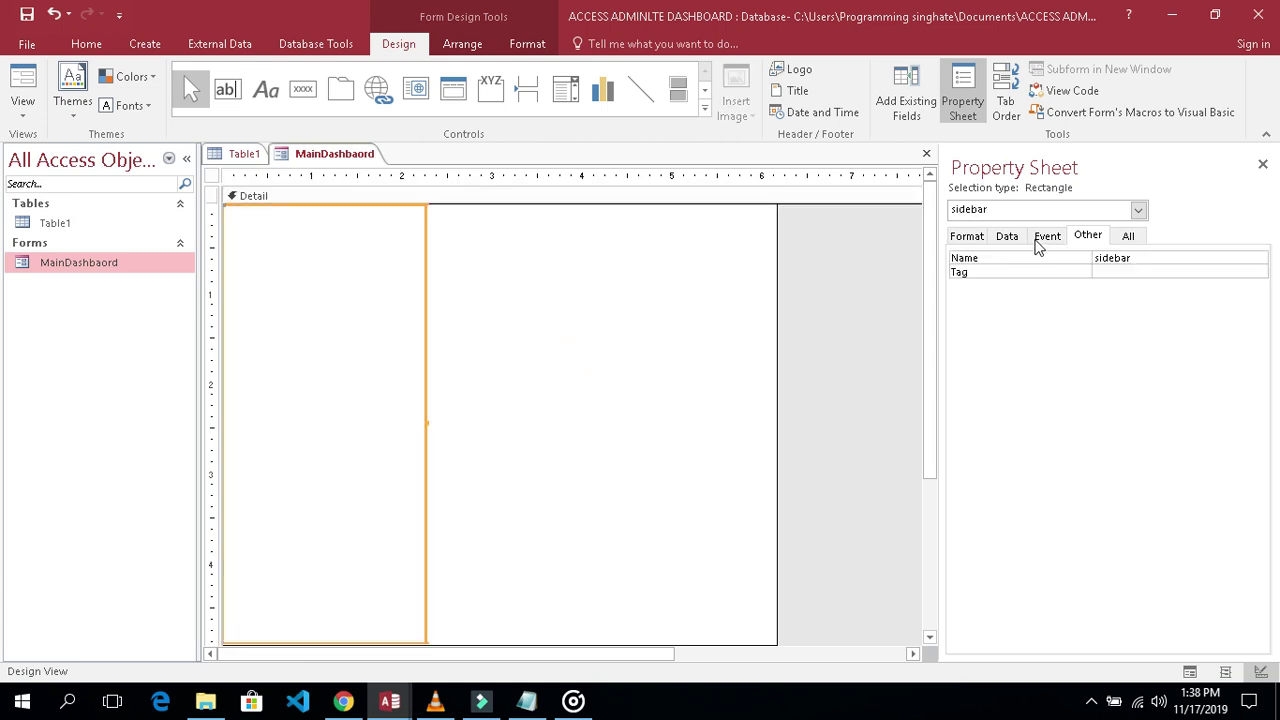
click(967, 237)
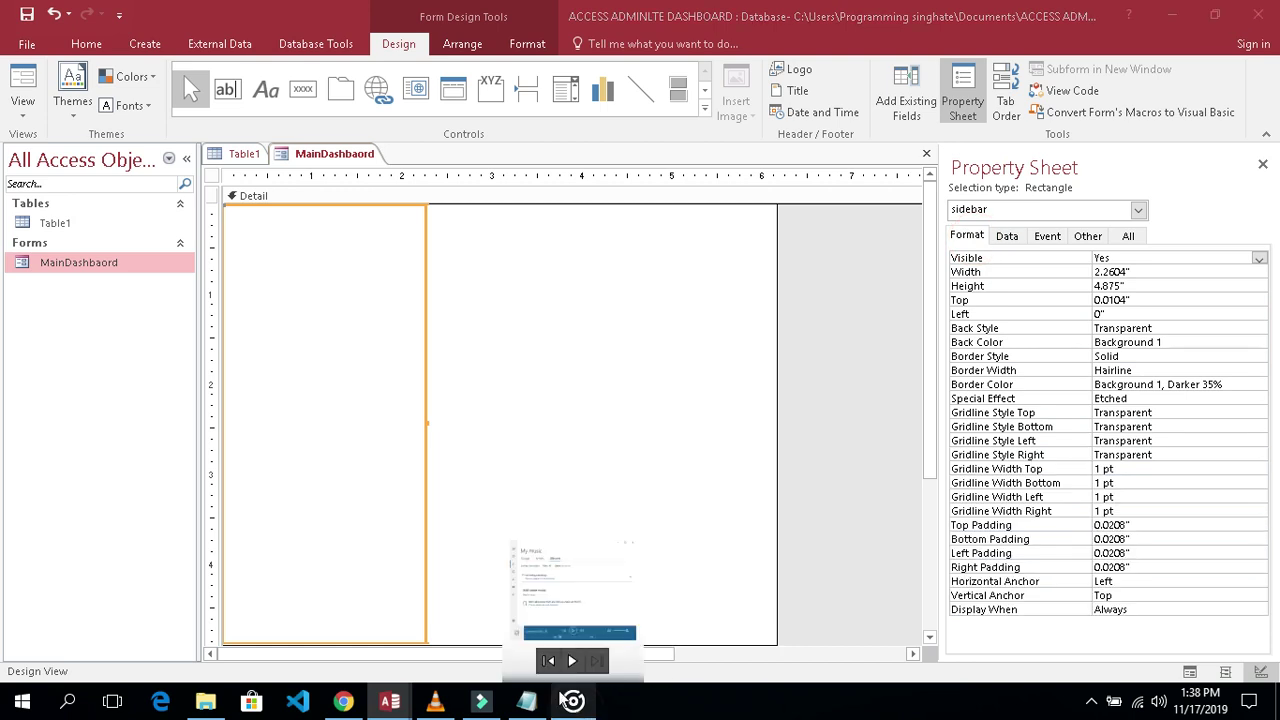
click(576, 704)
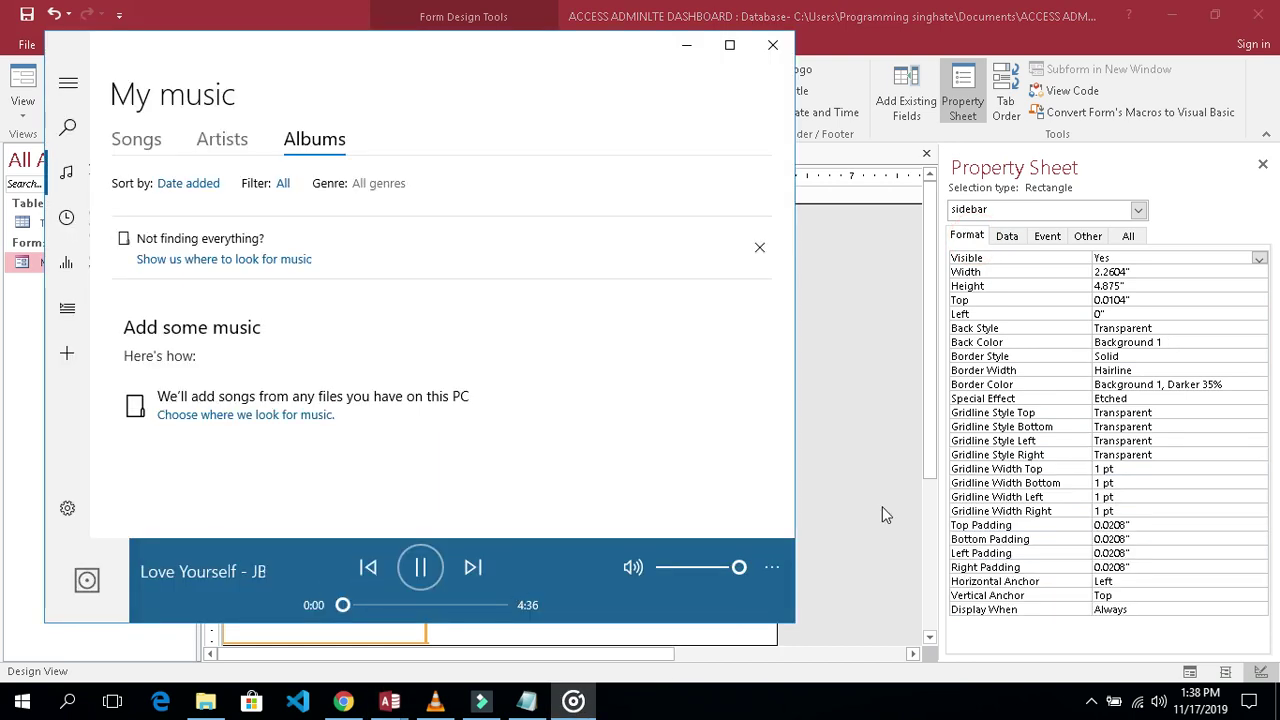
click(880, 506)
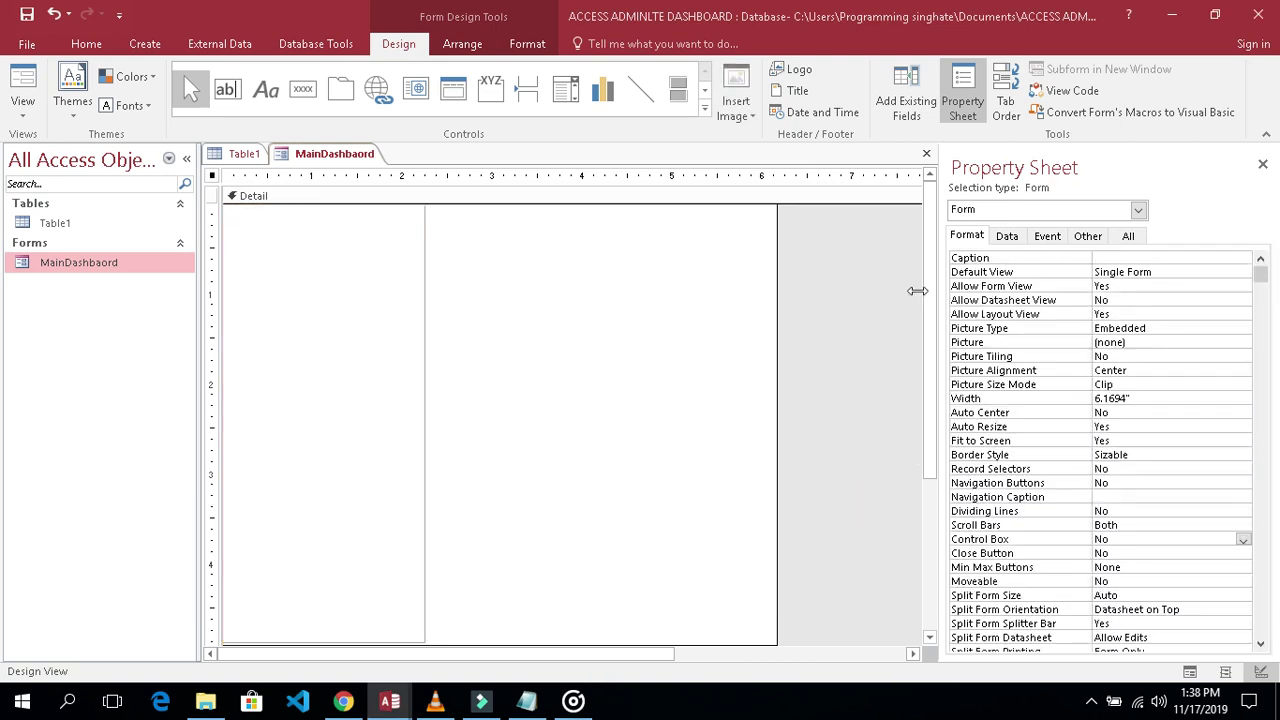
Set the sidebar rectangle's Back Color to the dark grey Text 1, Lighter 25%
drag(463, 418, 400, 451)
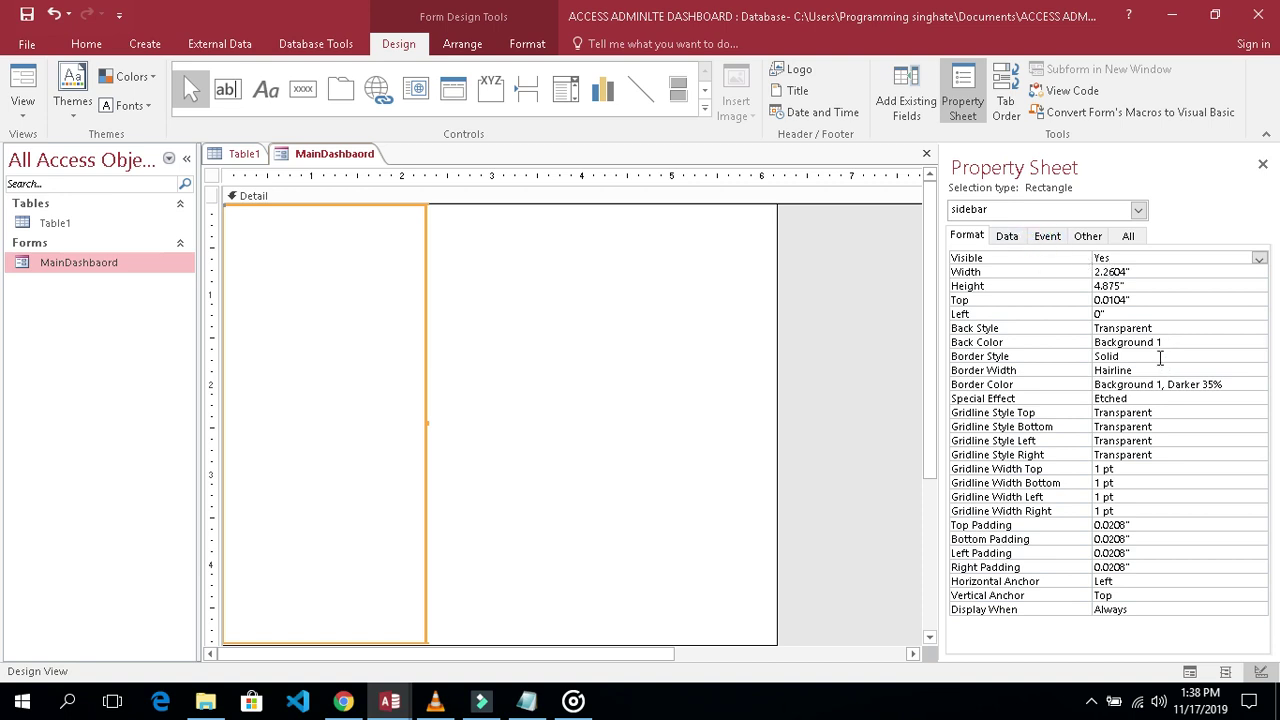
click(1203, 343)
click(1245, 344)
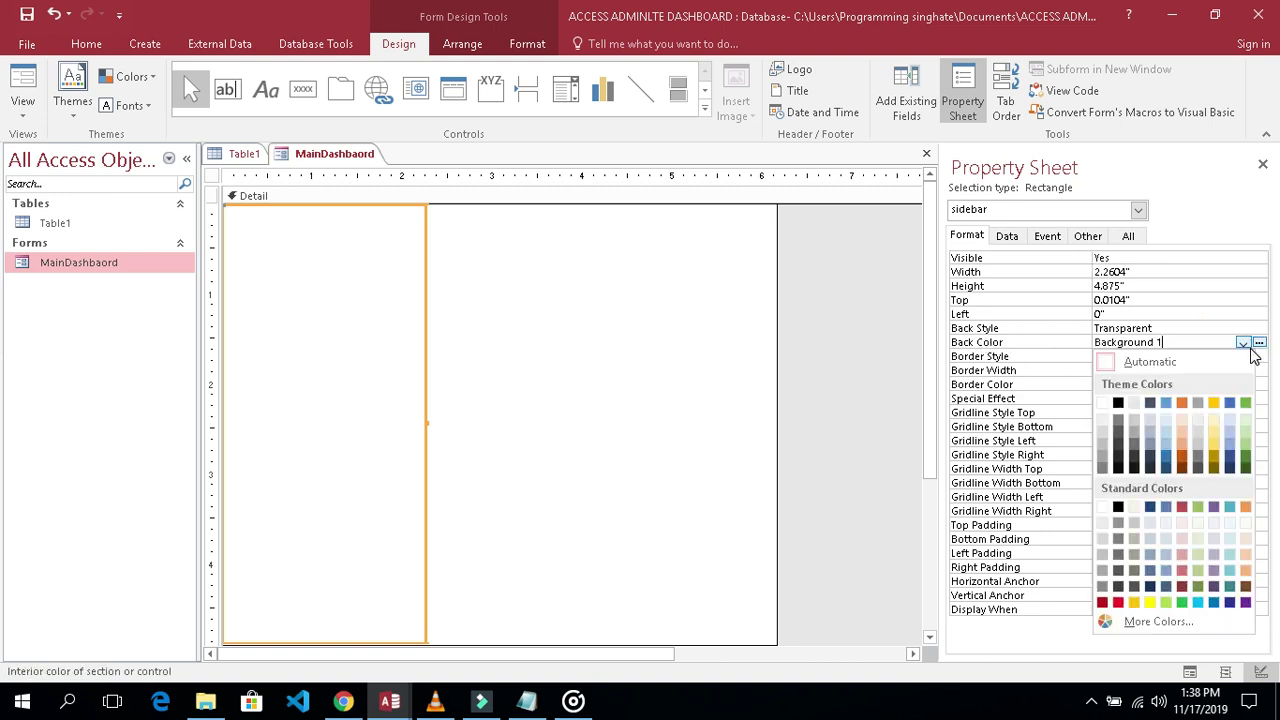
click(1119, 448)
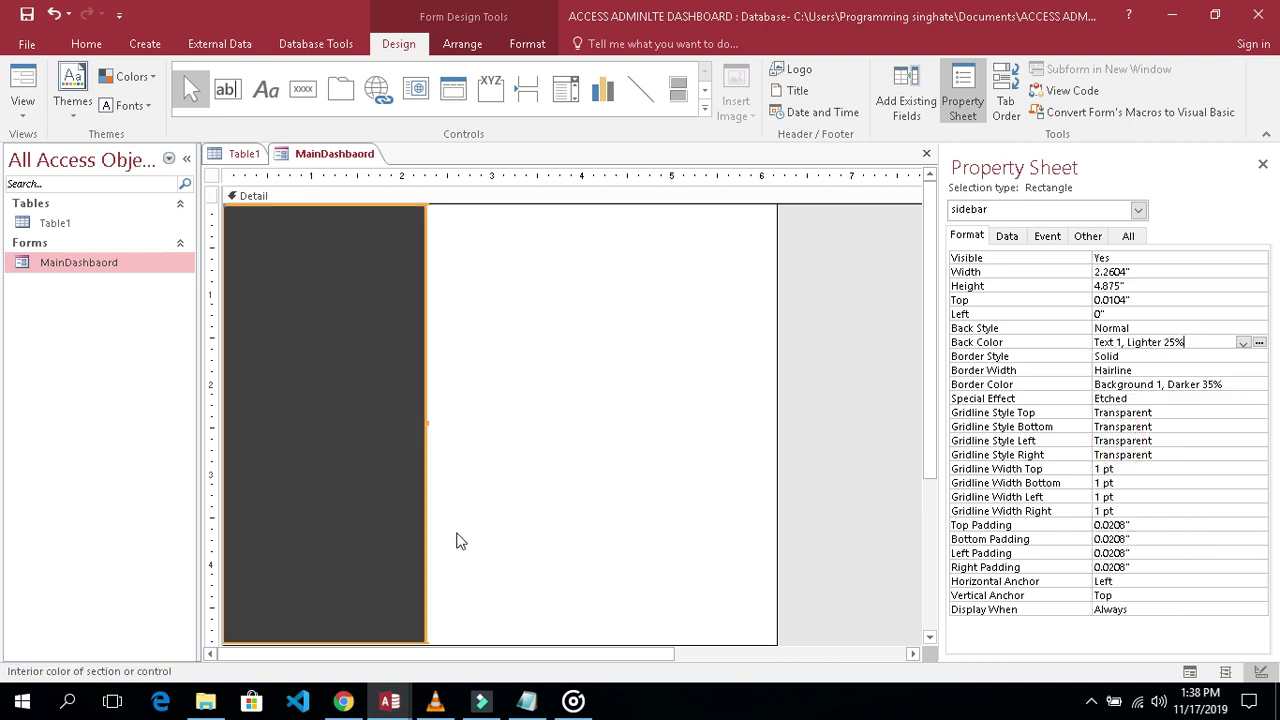
click(735, 420)
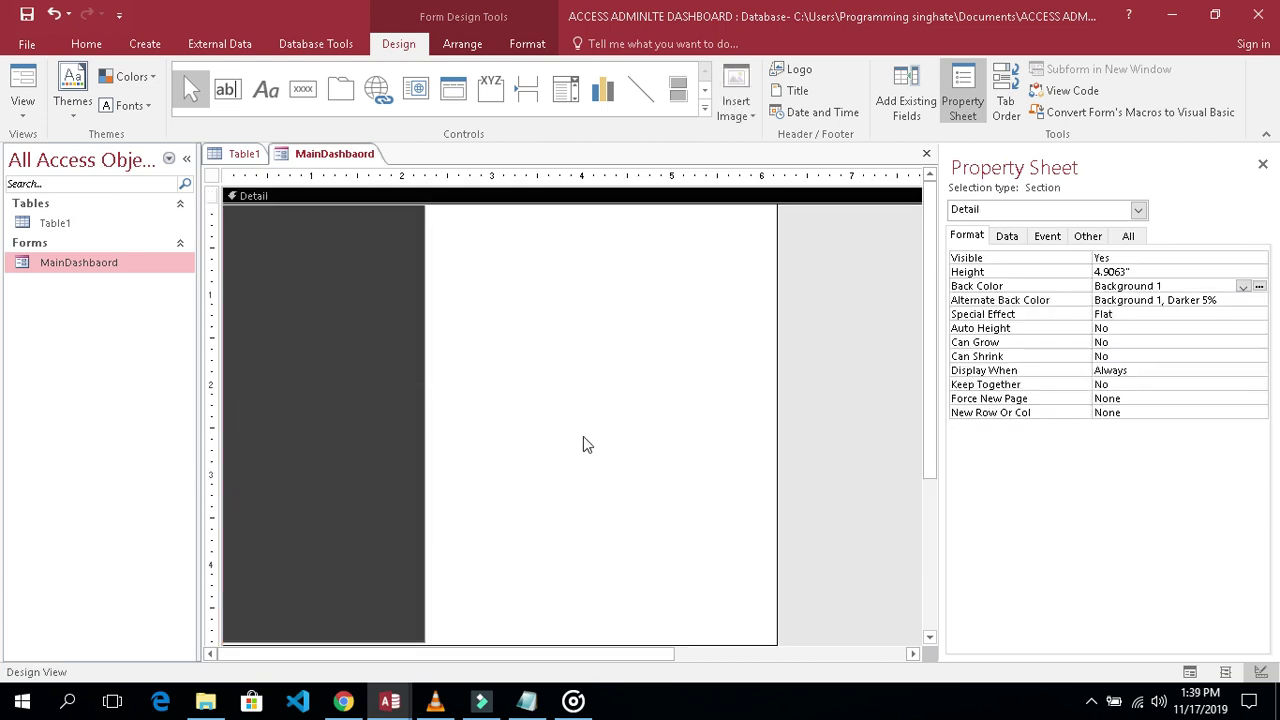
scroll(587, 445, down, 2)
scroll(583, 436, up, 2)
scroll(585, 505, down, 2)
scroll(590, 482, up, 2)
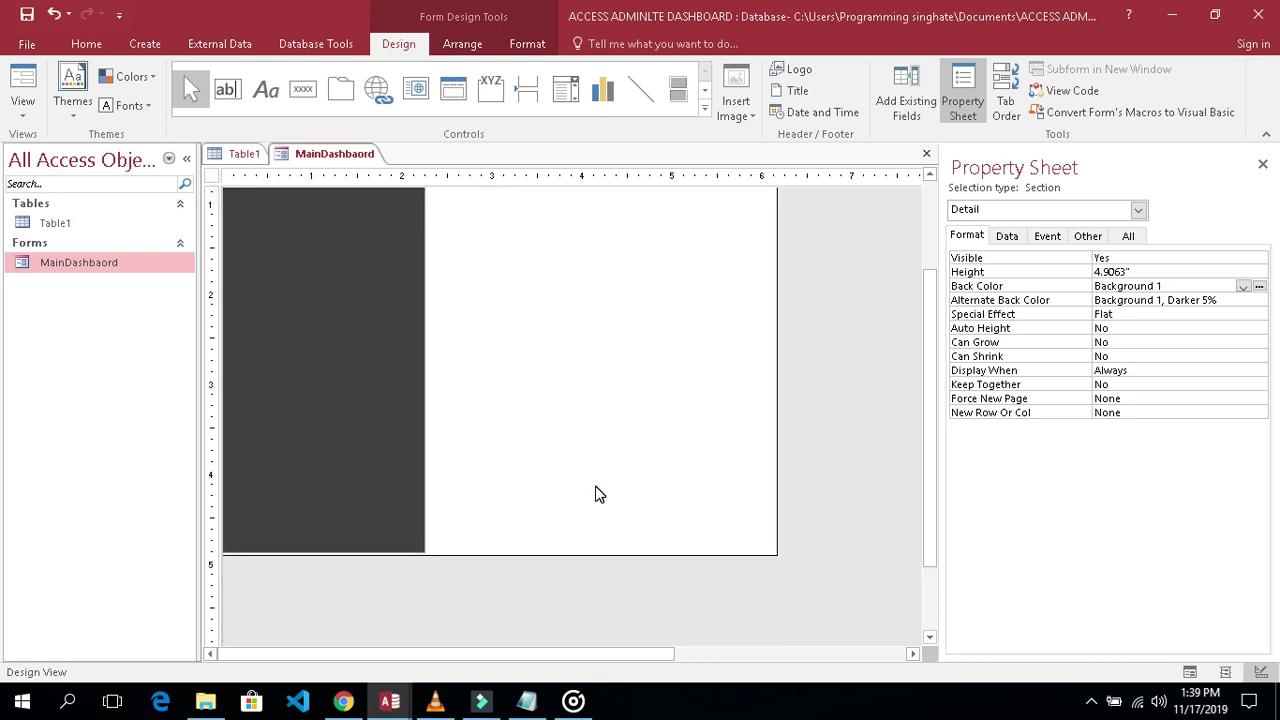
scroll(595, 494, up, 3)
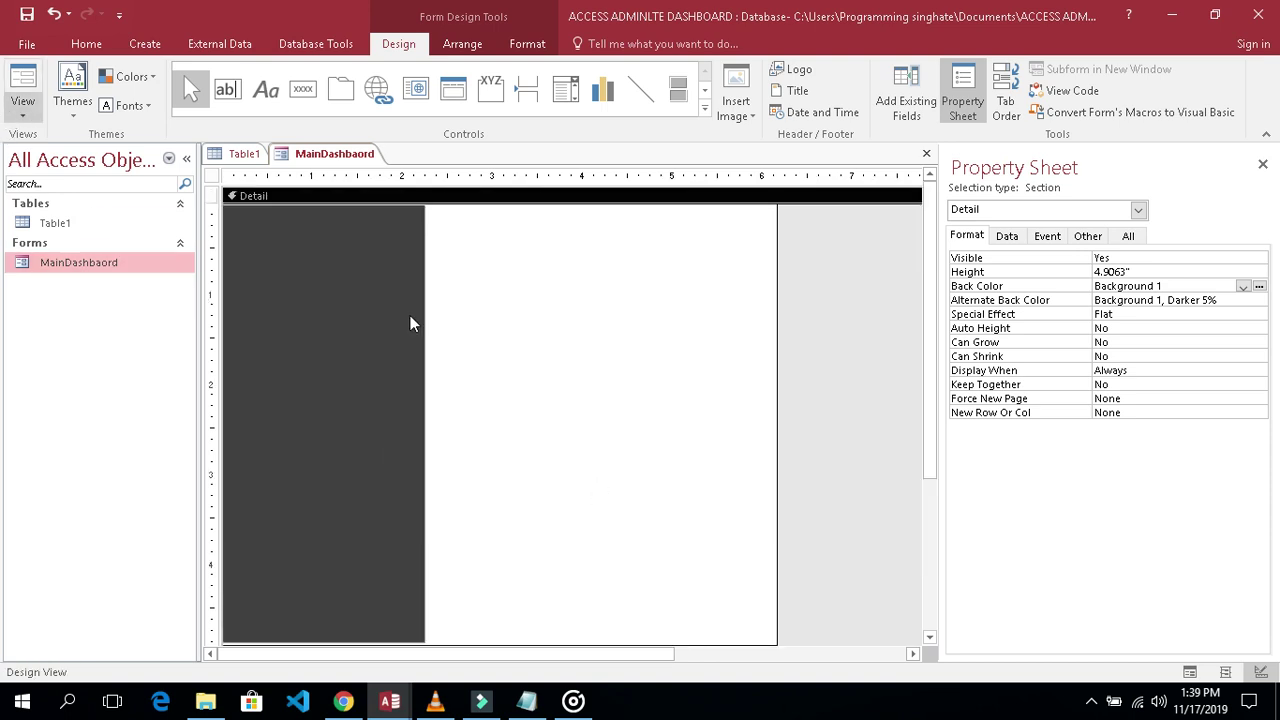
Draw a rectangle about 2.08" wide and 0.46" high inside the top of the sidebar
click(706, 98)
click(228, 89)
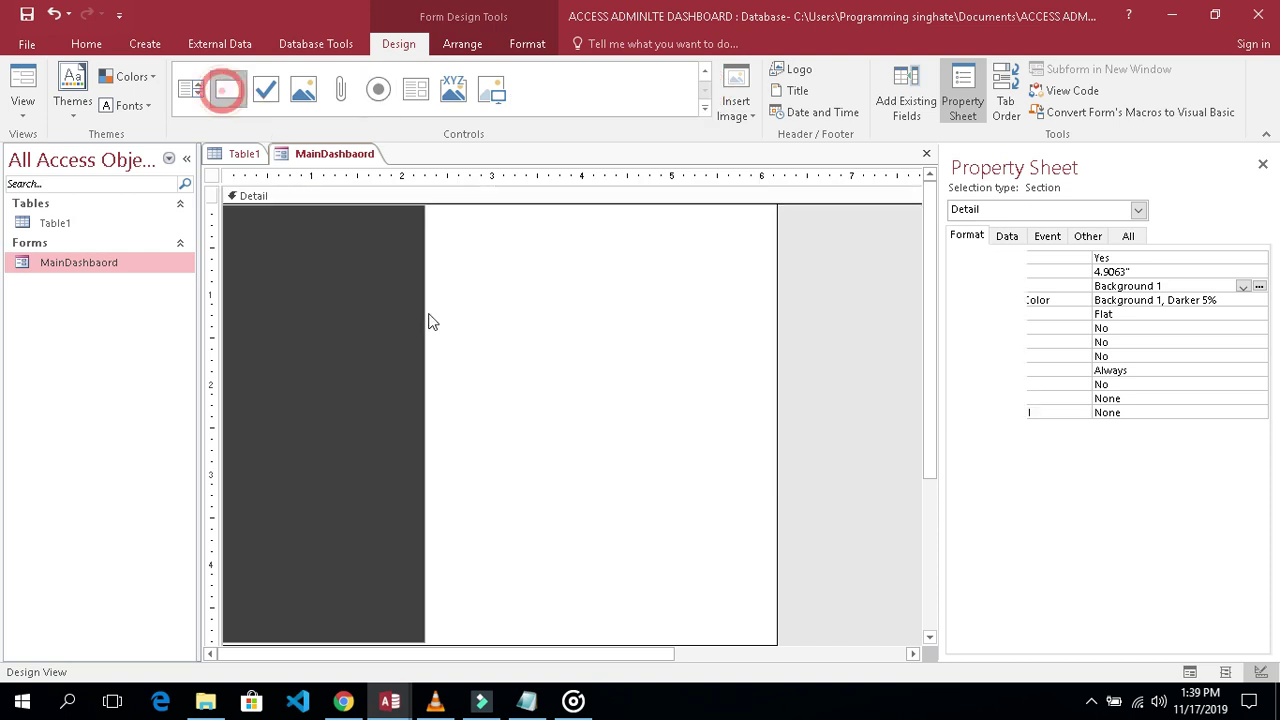
drag(231, 219, 421, 261)
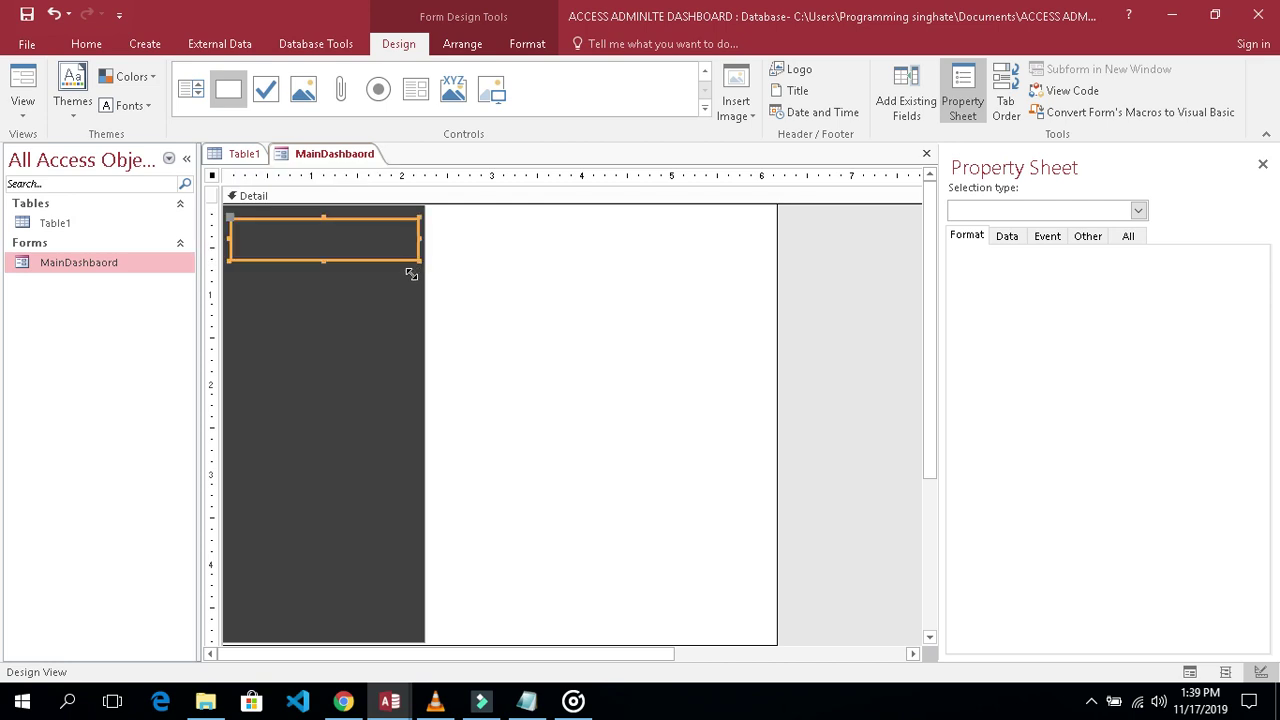
Nudge the small sidebar rectangle up until it sits near the top edge of the form
key(Up)
key(Up)
key(Up)
key(Up)
key(Up)
key(Up)
key(Up)
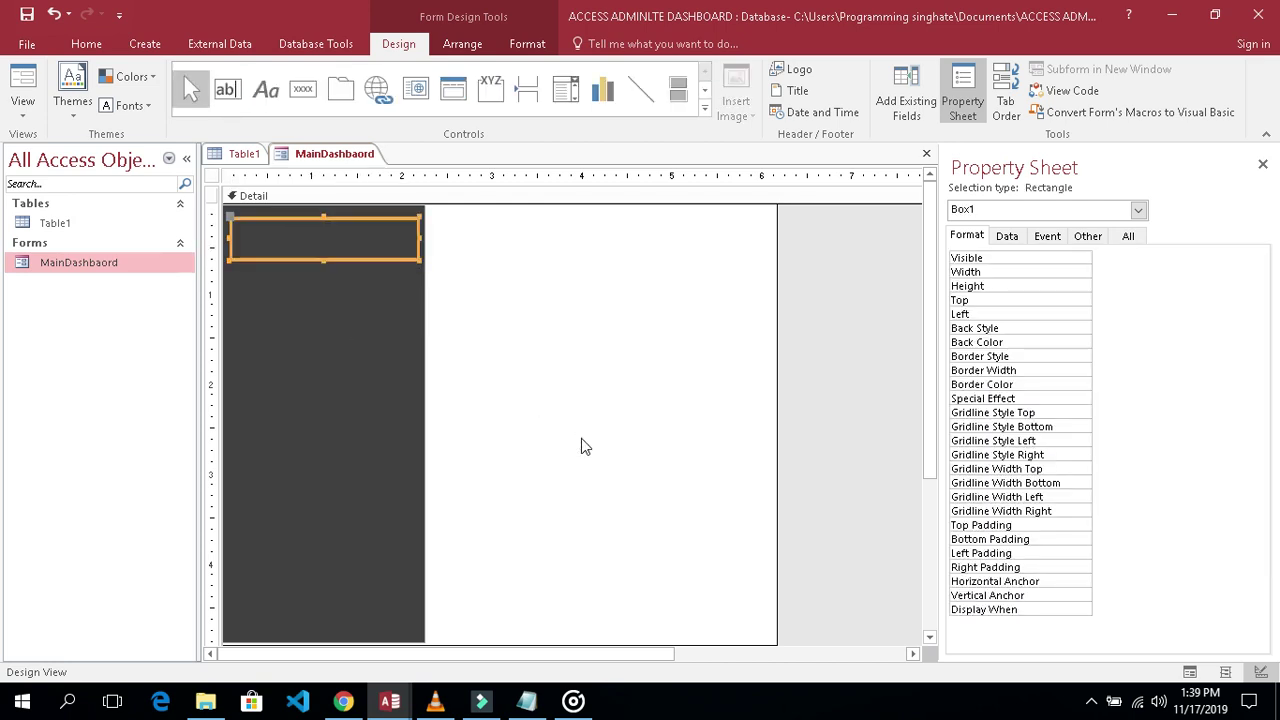
key(Up)
key(Up)
key(Up)
key(Up)
key(Up)
key(Up)
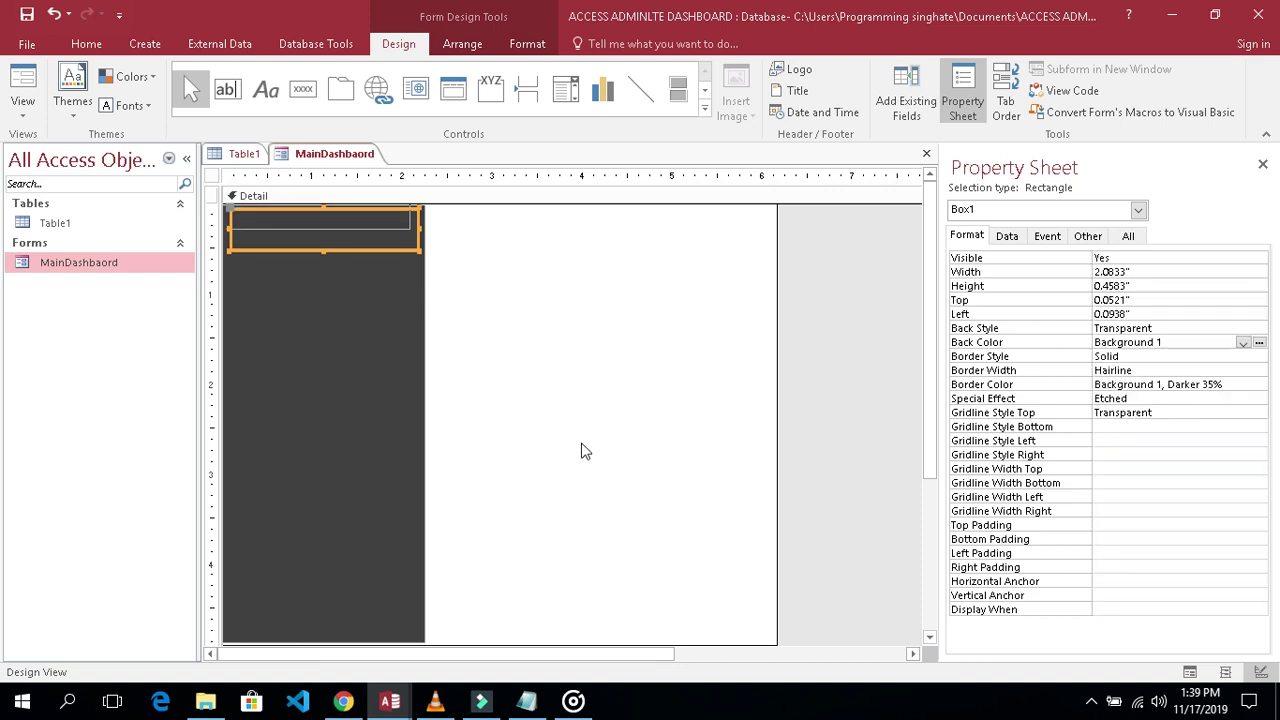
click(542, 300)
click(345, 225)
click(528, 286)
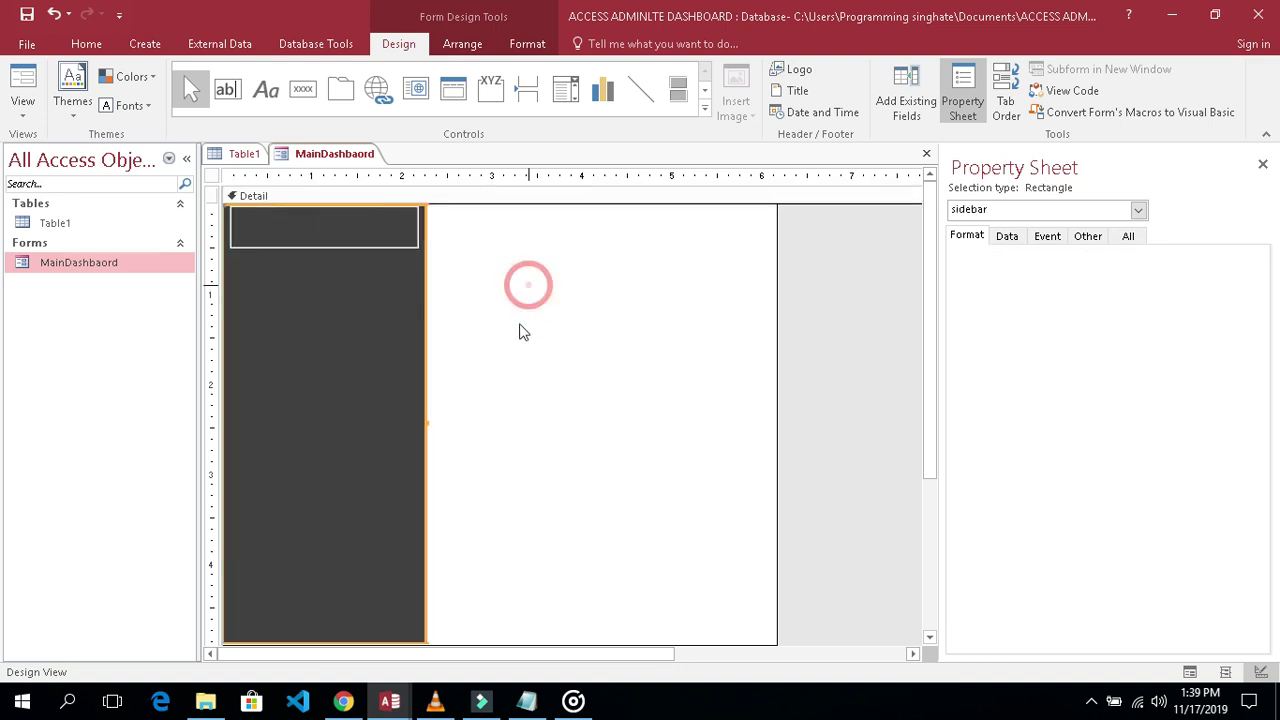
Paste a copy of the small rectangle and place it just right of the sidebar, at Top 0" and Left 2.2604"
click(398, 246)
key(ctrl+v)
drag(352, 258, 551, 214)
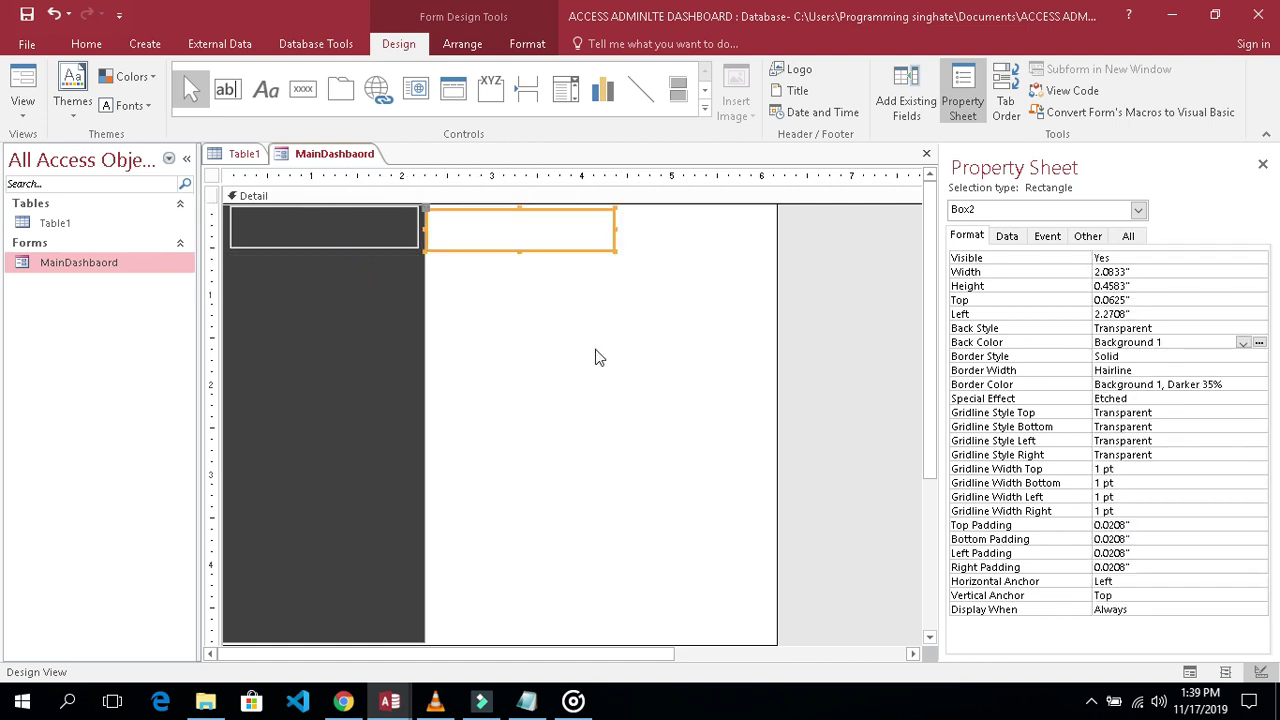
key(Up)
key(Up)
key(Up)
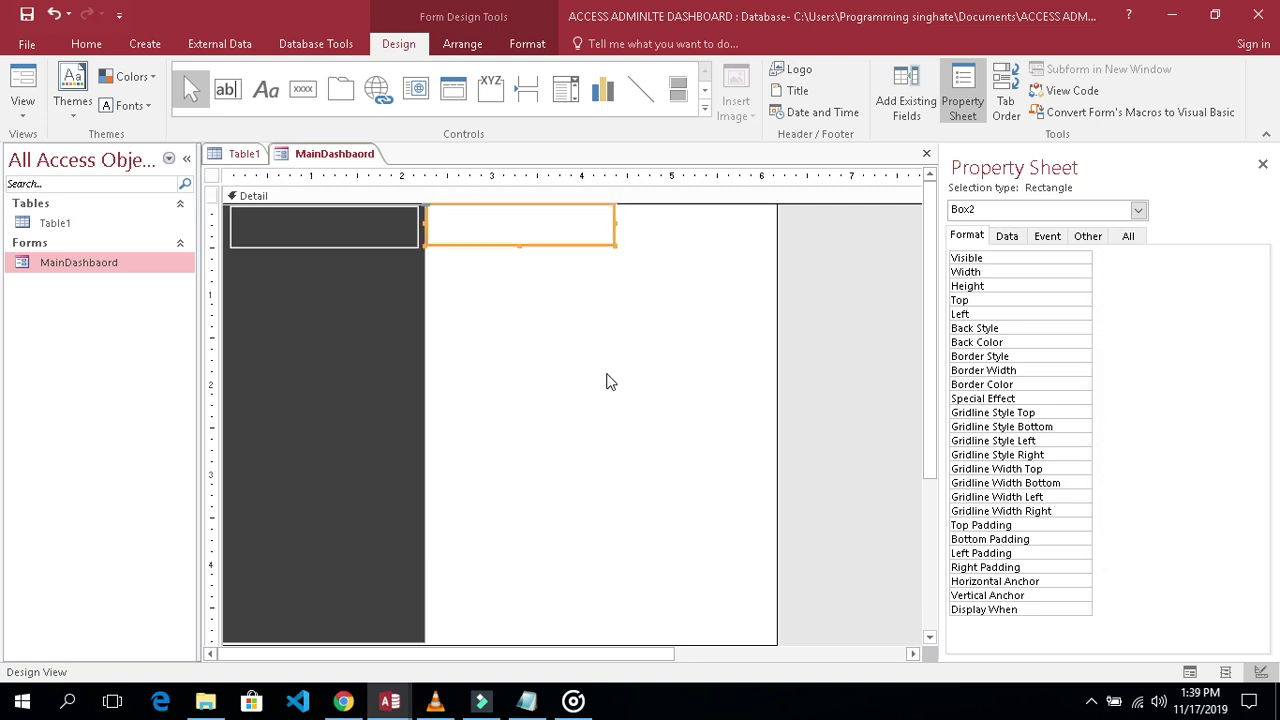
click(610, 357)
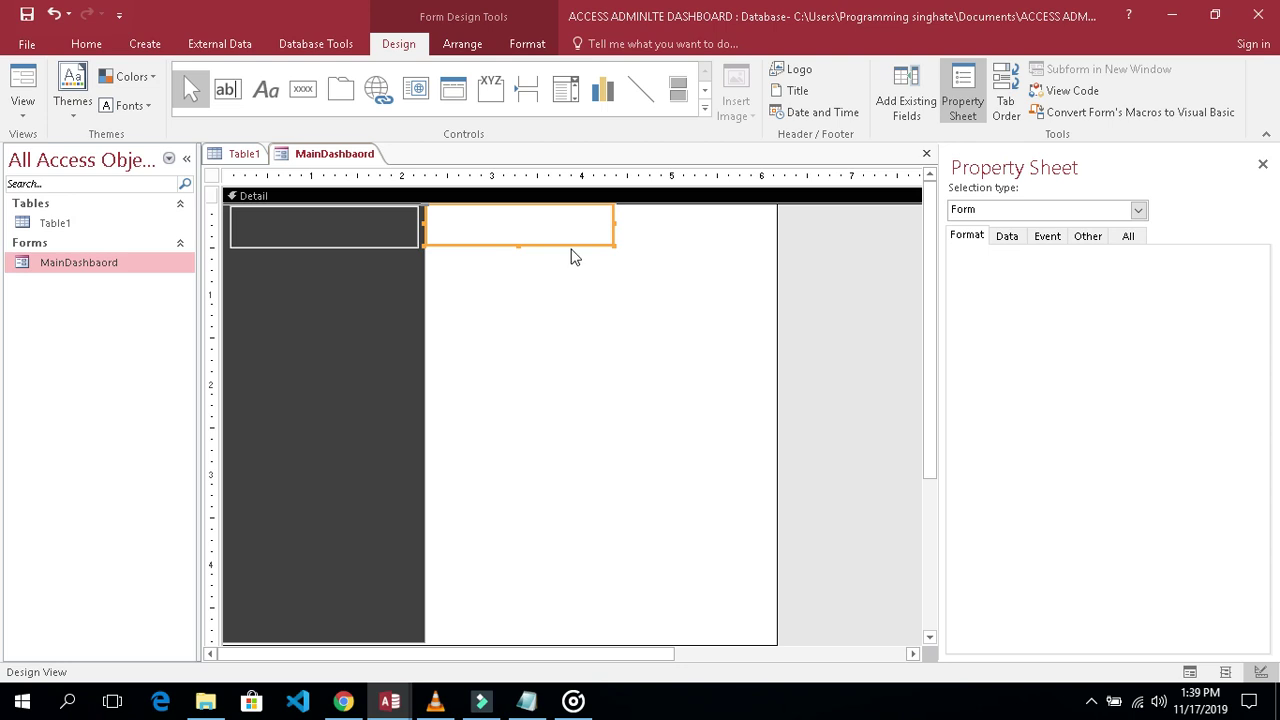
Stretch the copied rectangle to the form's right edge, about 3.9" wide, and name it navbar
drag(608, 268, 768, 226)
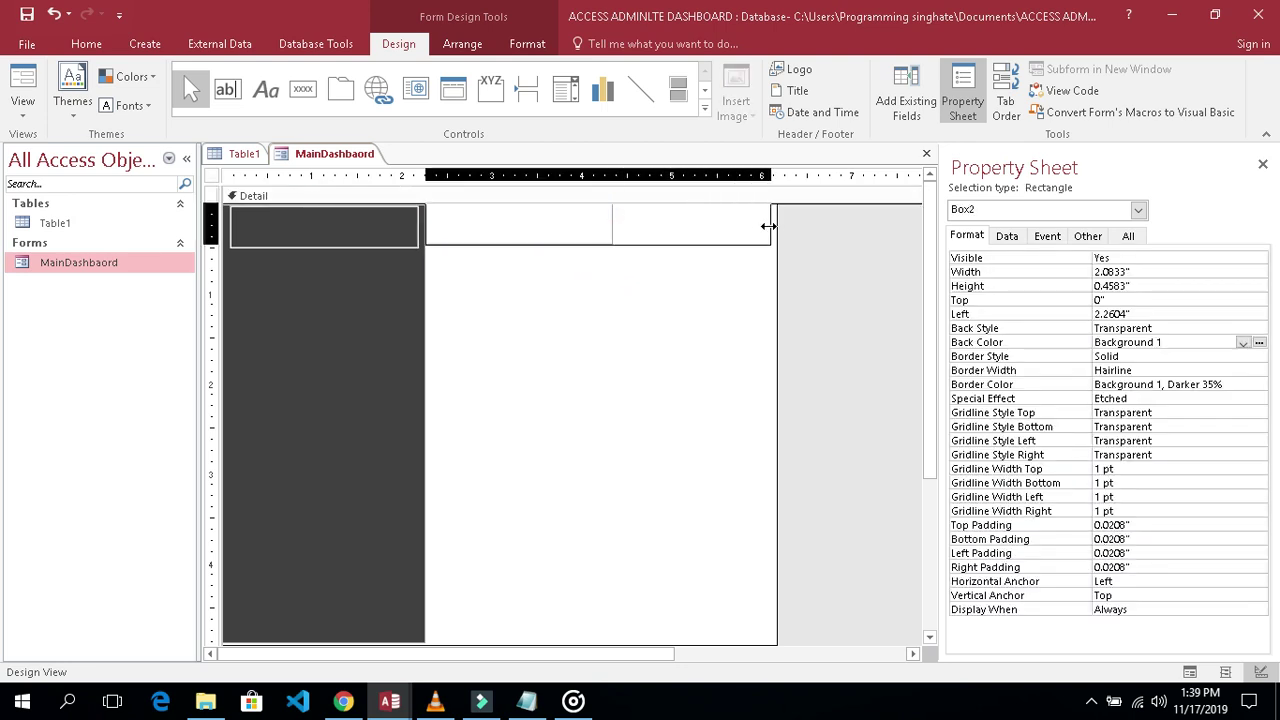
click(680, 311)
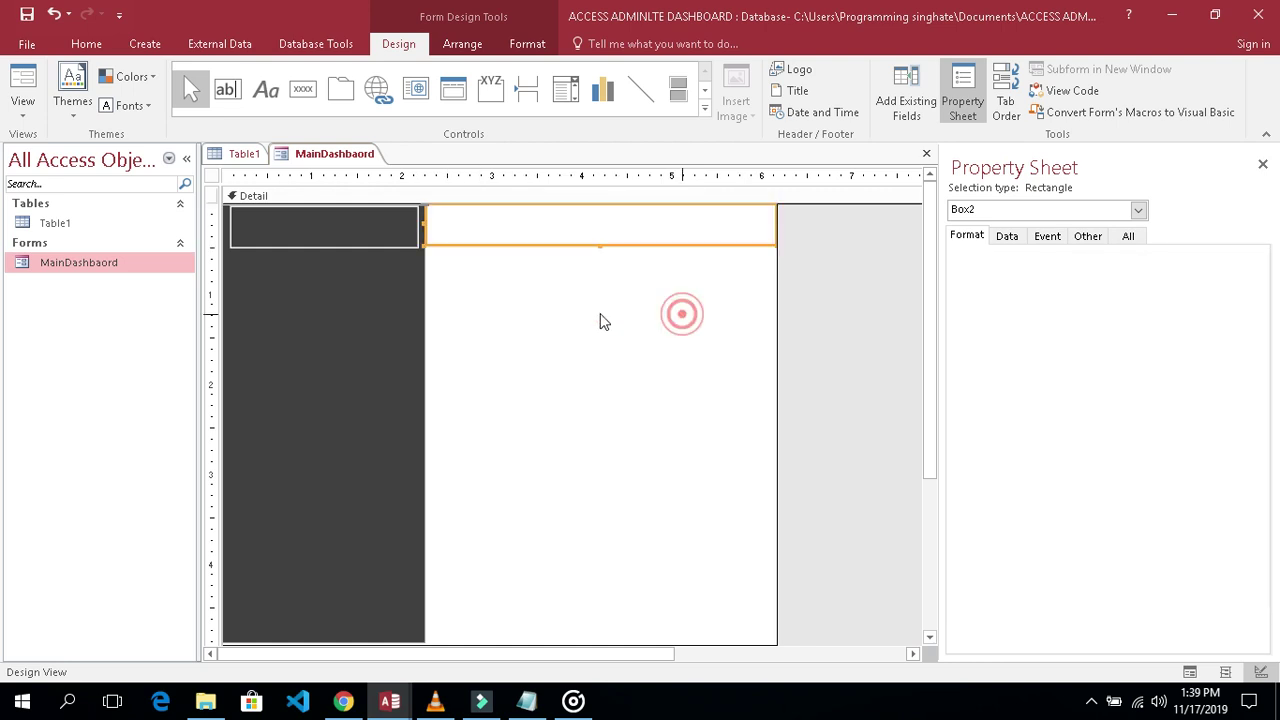
click(613, 238)
click(591, 243)
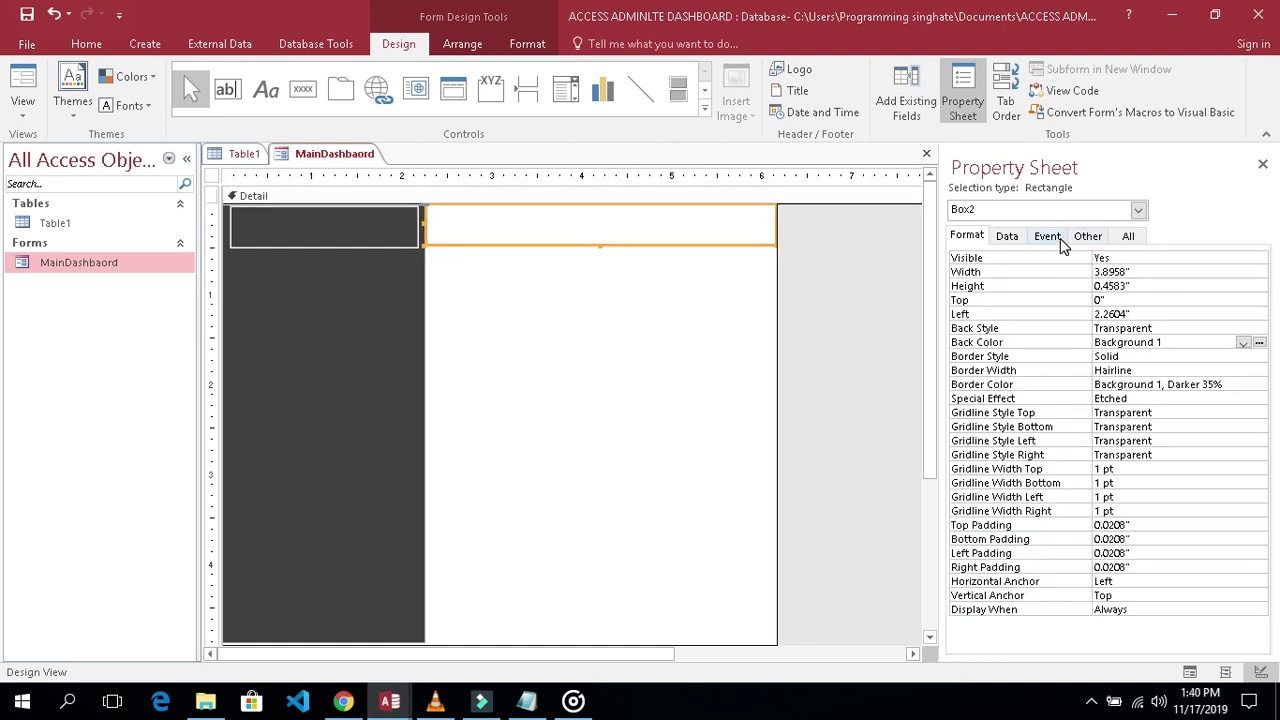
click(1087, 236)
click(1127, 258)
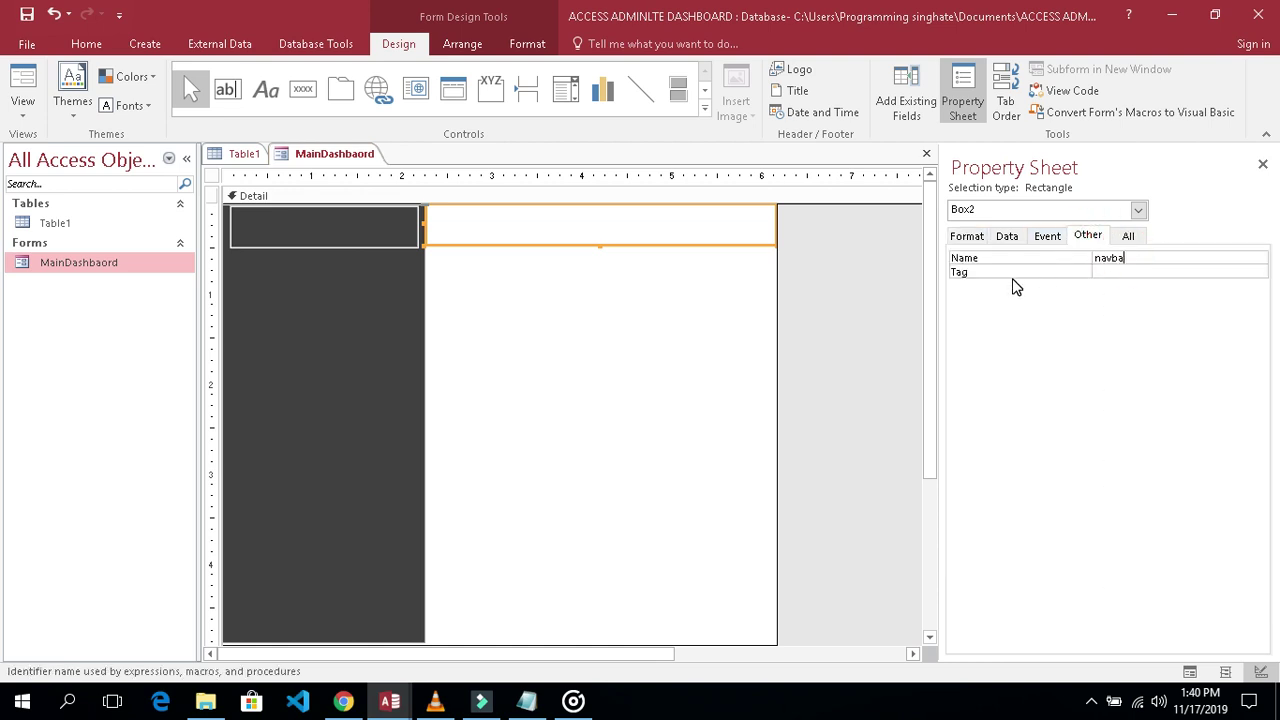
click(657, 309)
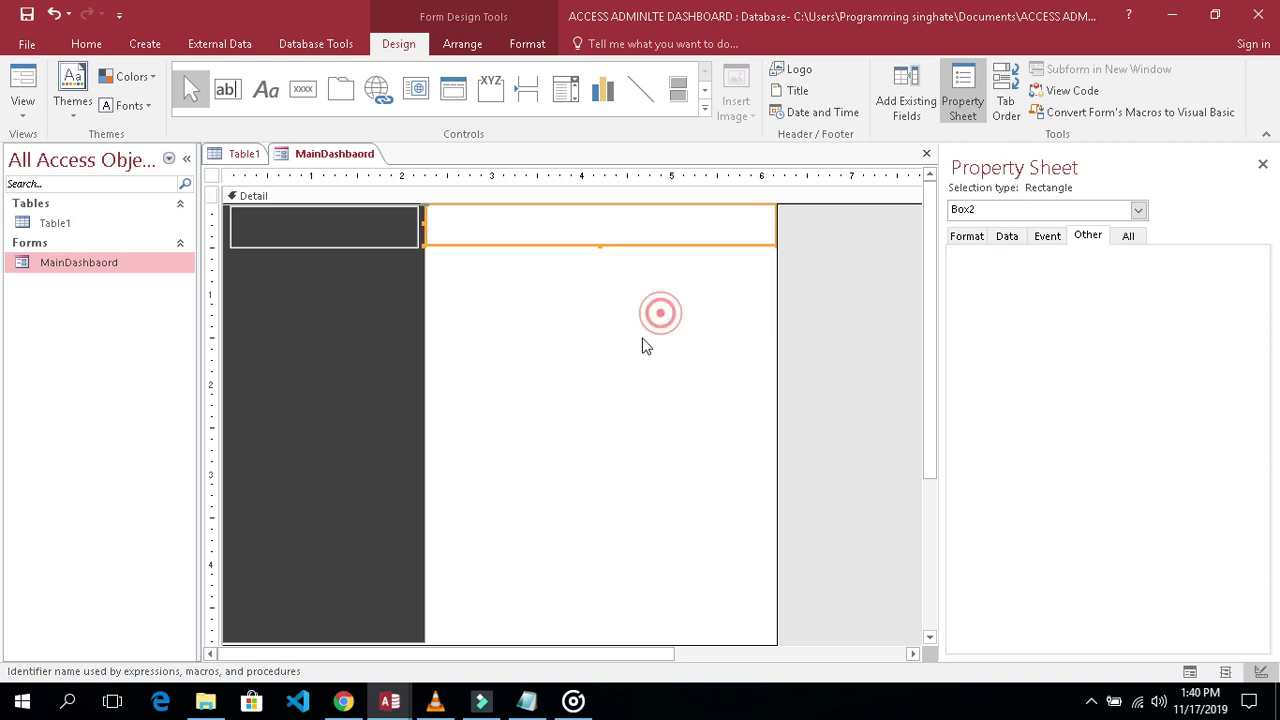
Set the navbar rectangle's back color to the theme color Accent 1, Darker 25%
click(671, 245)
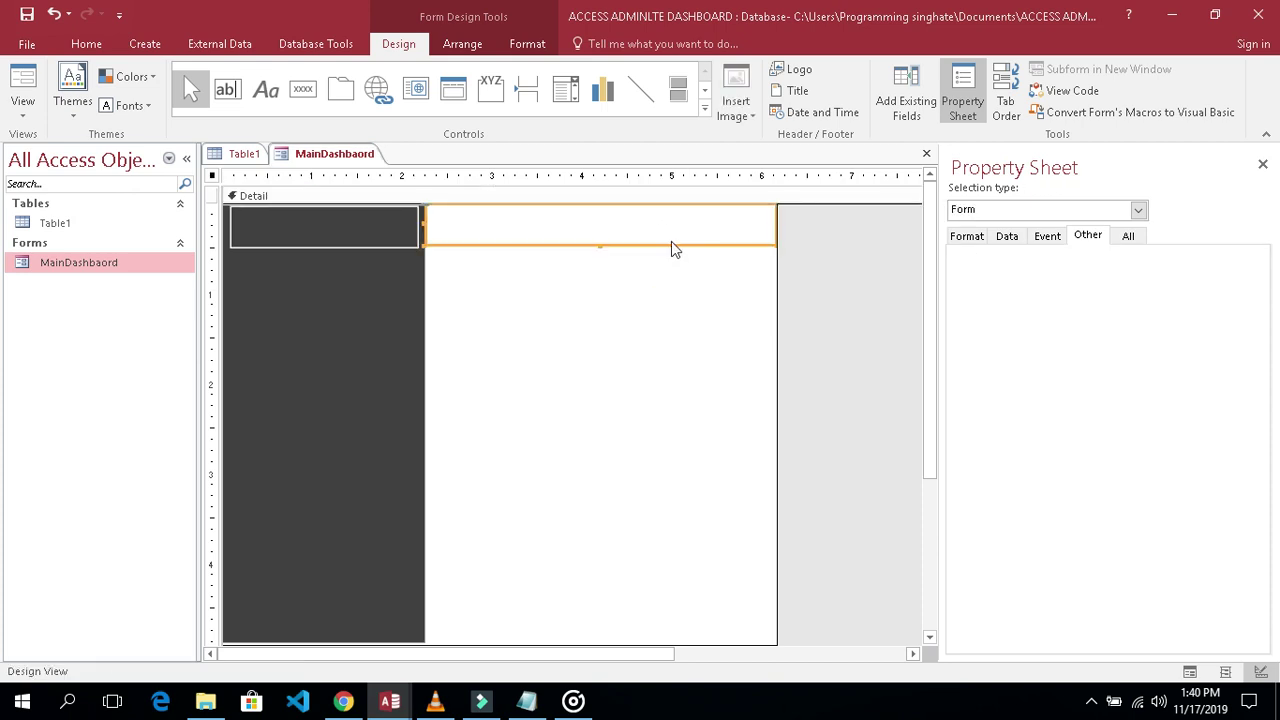
click(967, 238)
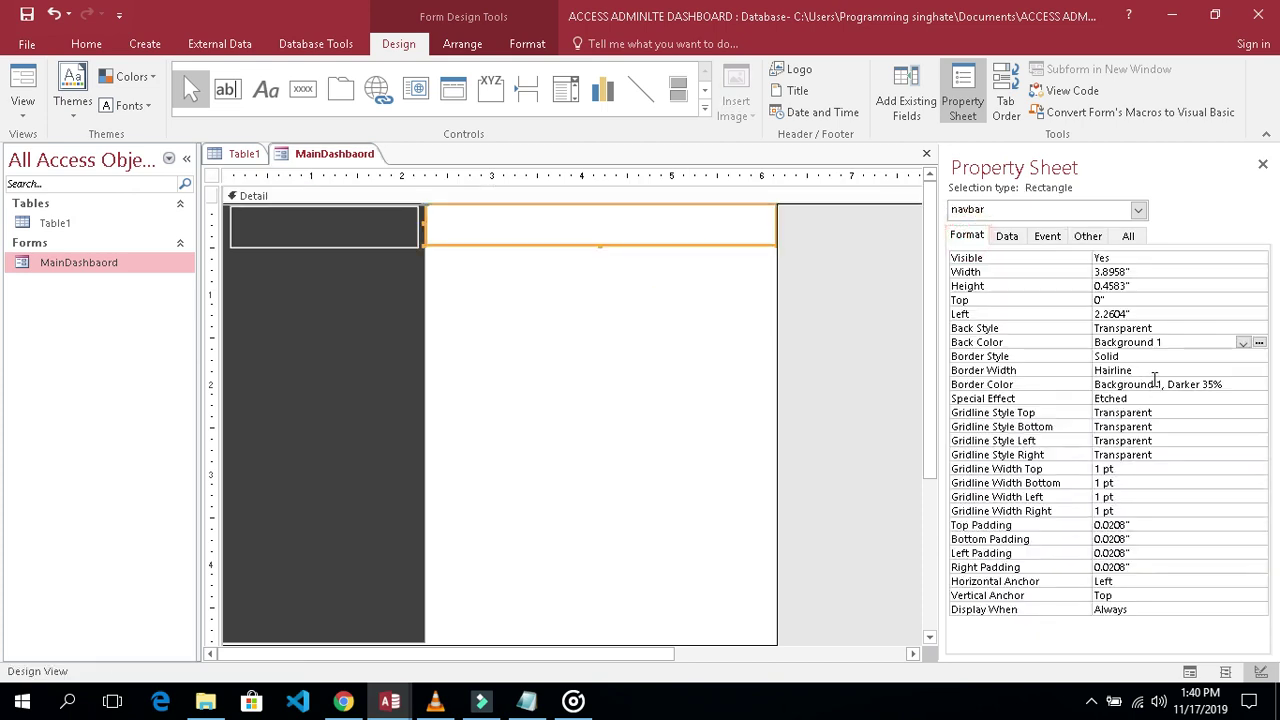
click(1259, 343)
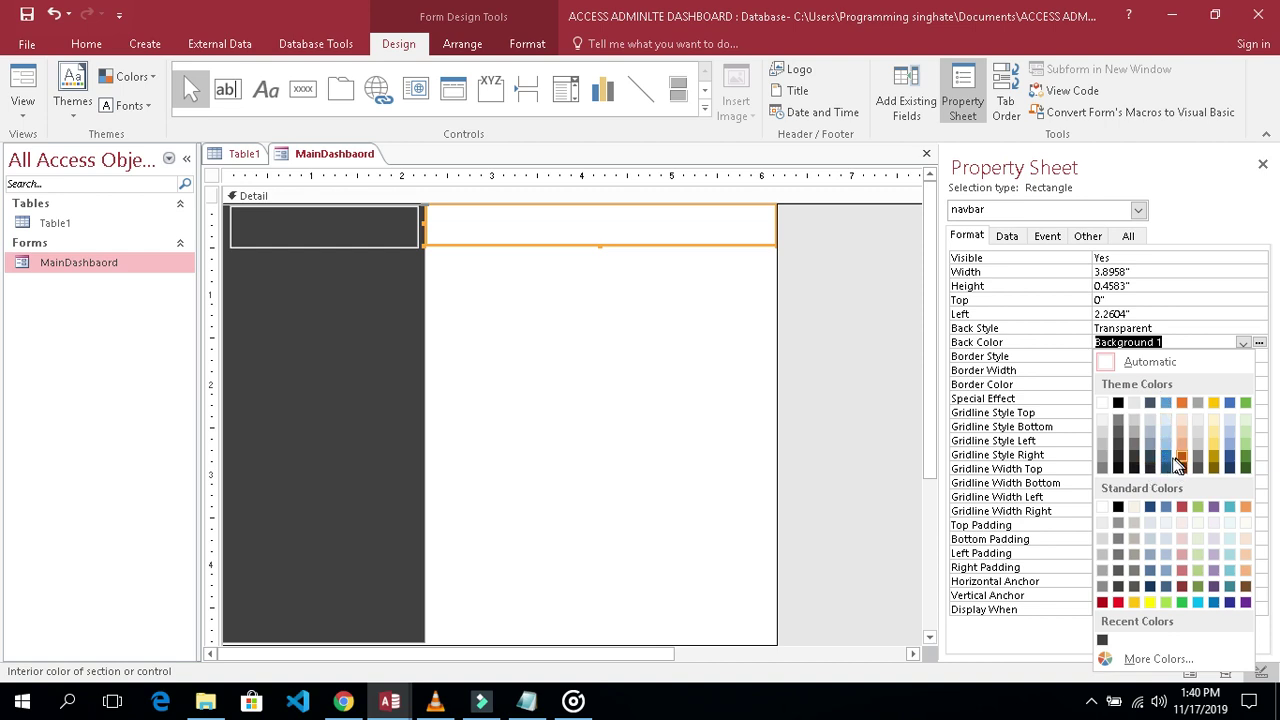
click(1166, 456)
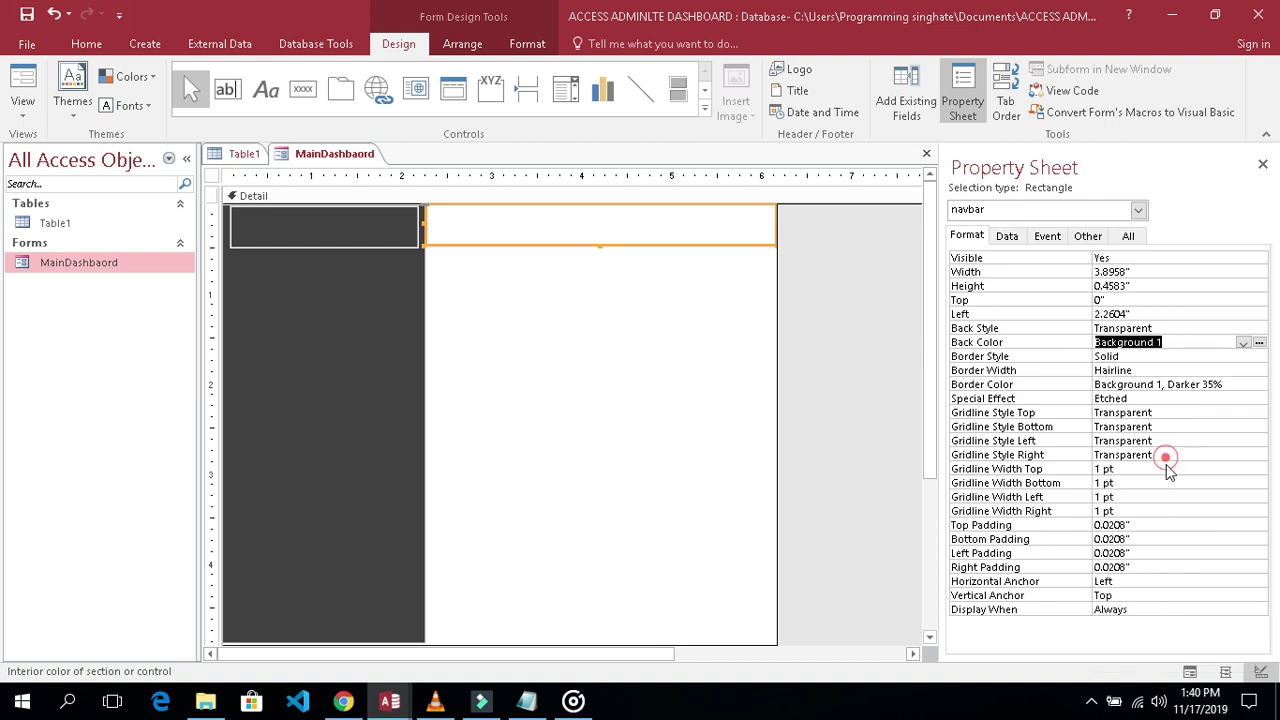
click(816, 329)
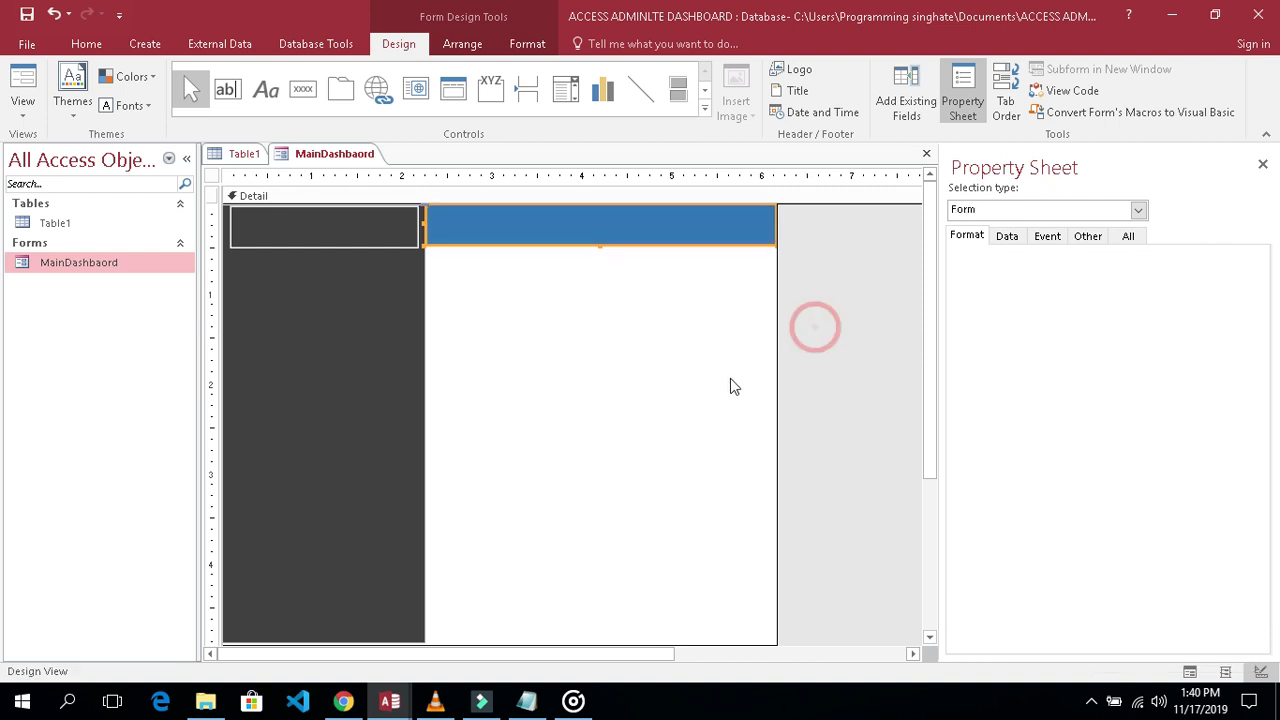
Widen the small rectangle at the top of the sidebar on both sides to about 2.22" so it spans the sidebar
click(380, 226)
click(520, 328)
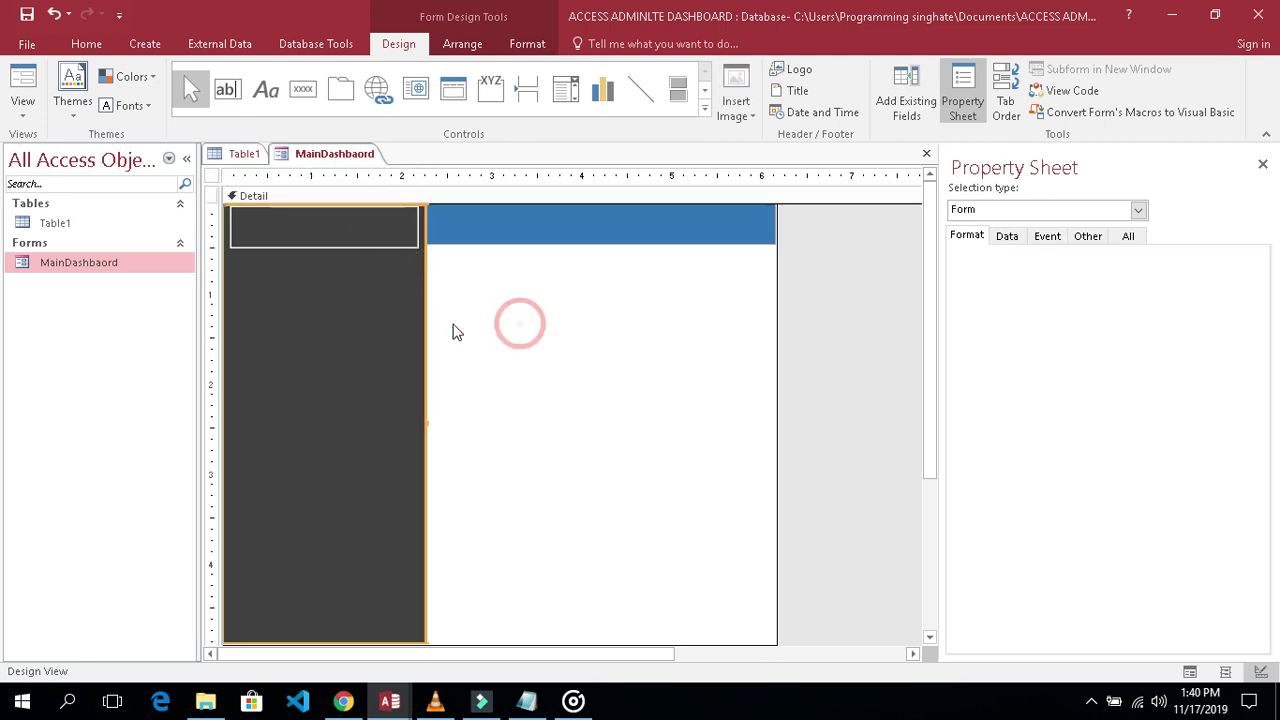
click(412, 247)
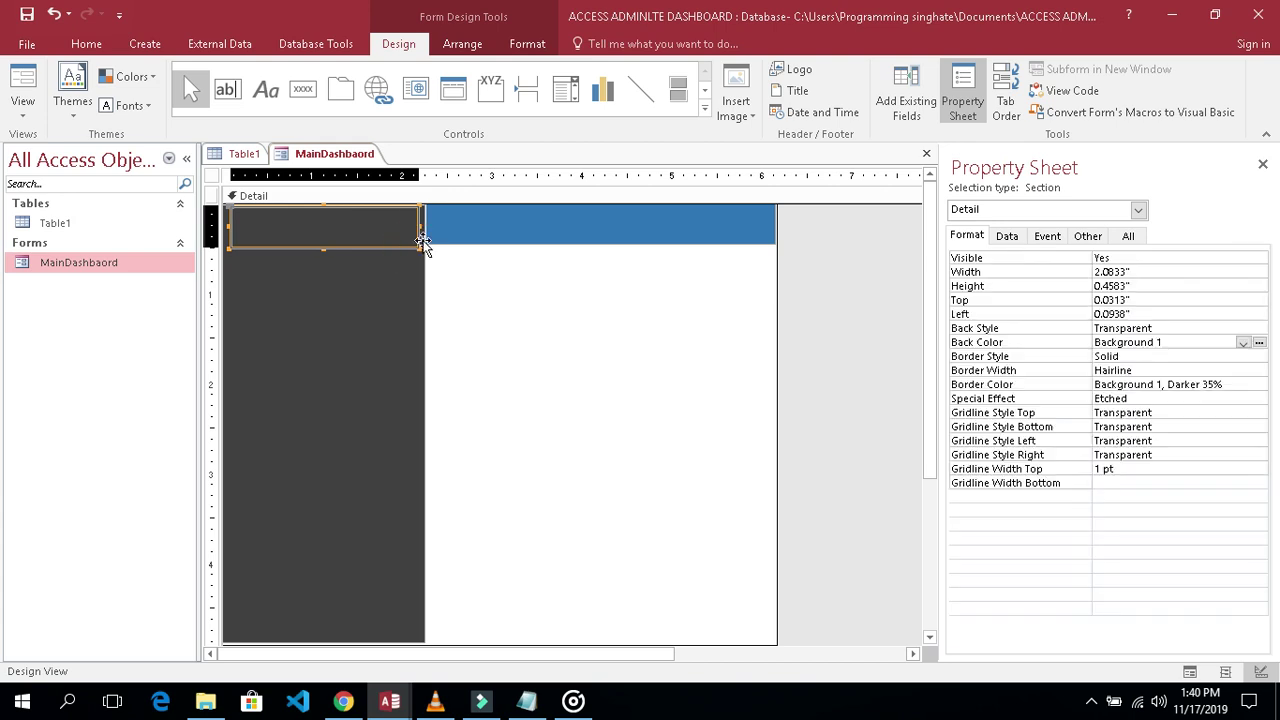
drag(418, 226, 426, 224)
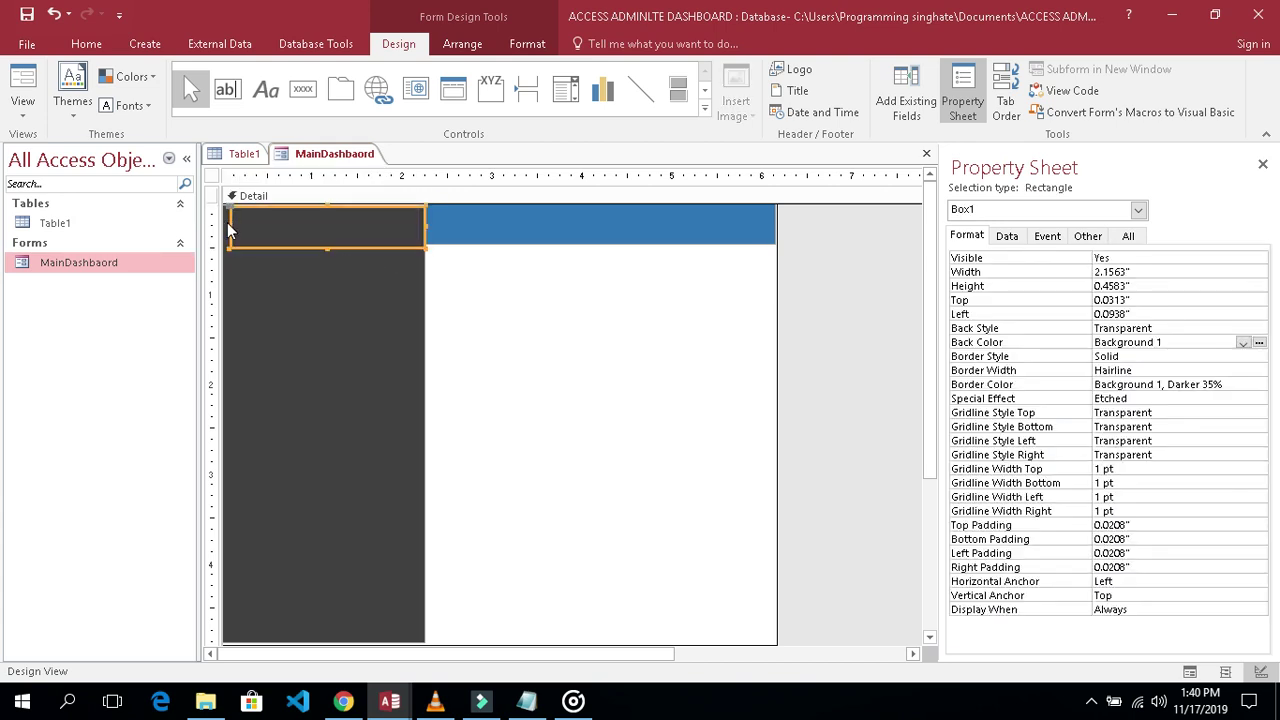
drag(229, 225, 212, 221)
click(511, 316)
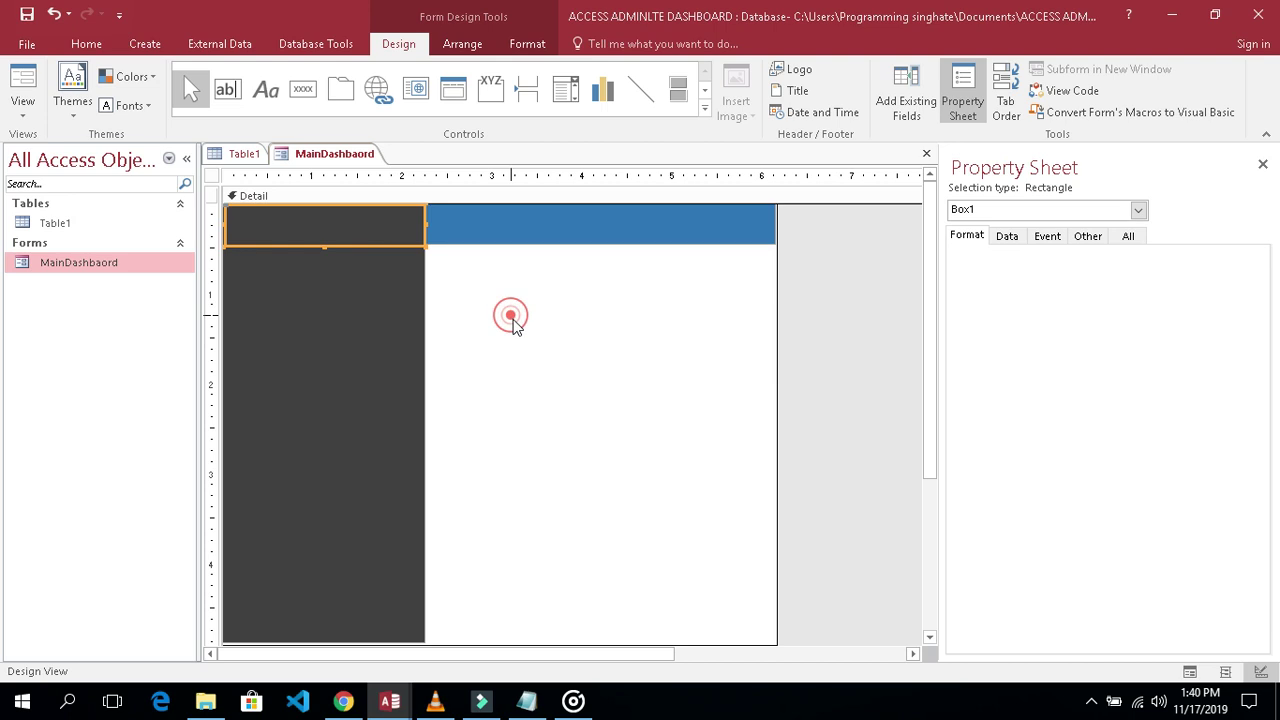
Set the back color of the small rectangle above the sidebar to Accent 1, Darker 50%
click(375, 233)
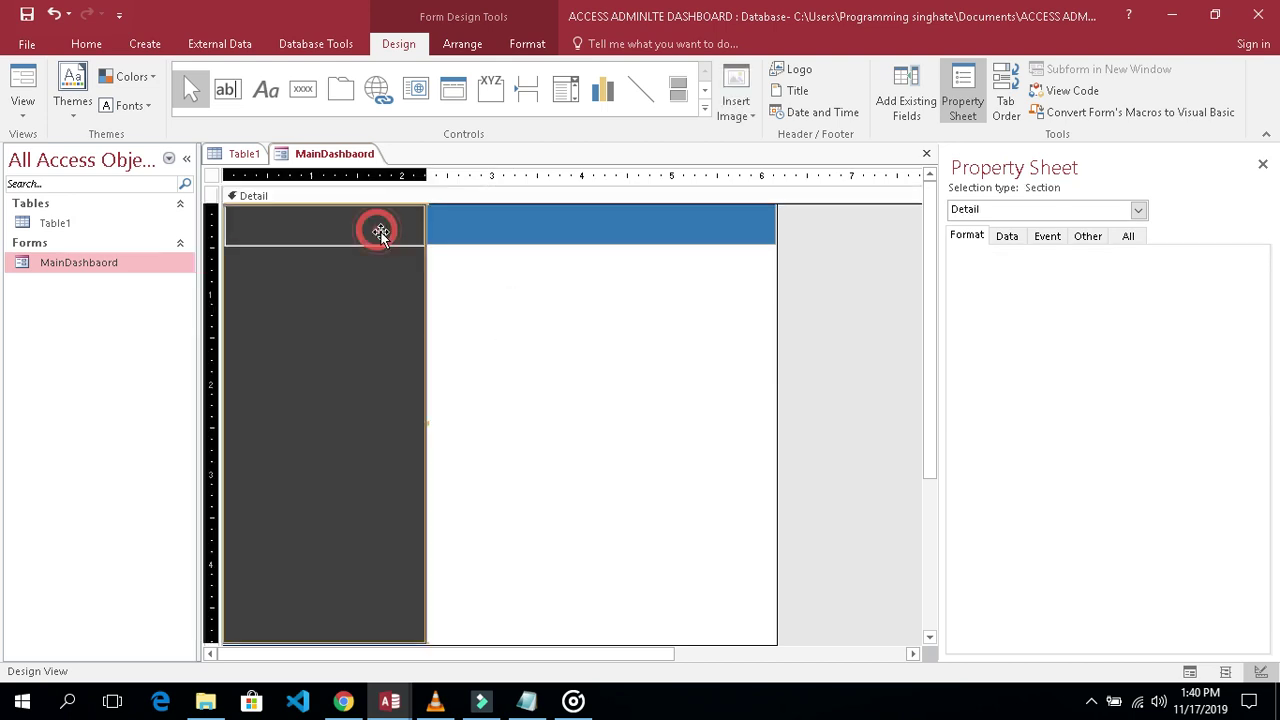
click(594, 318)
click(513, 240)
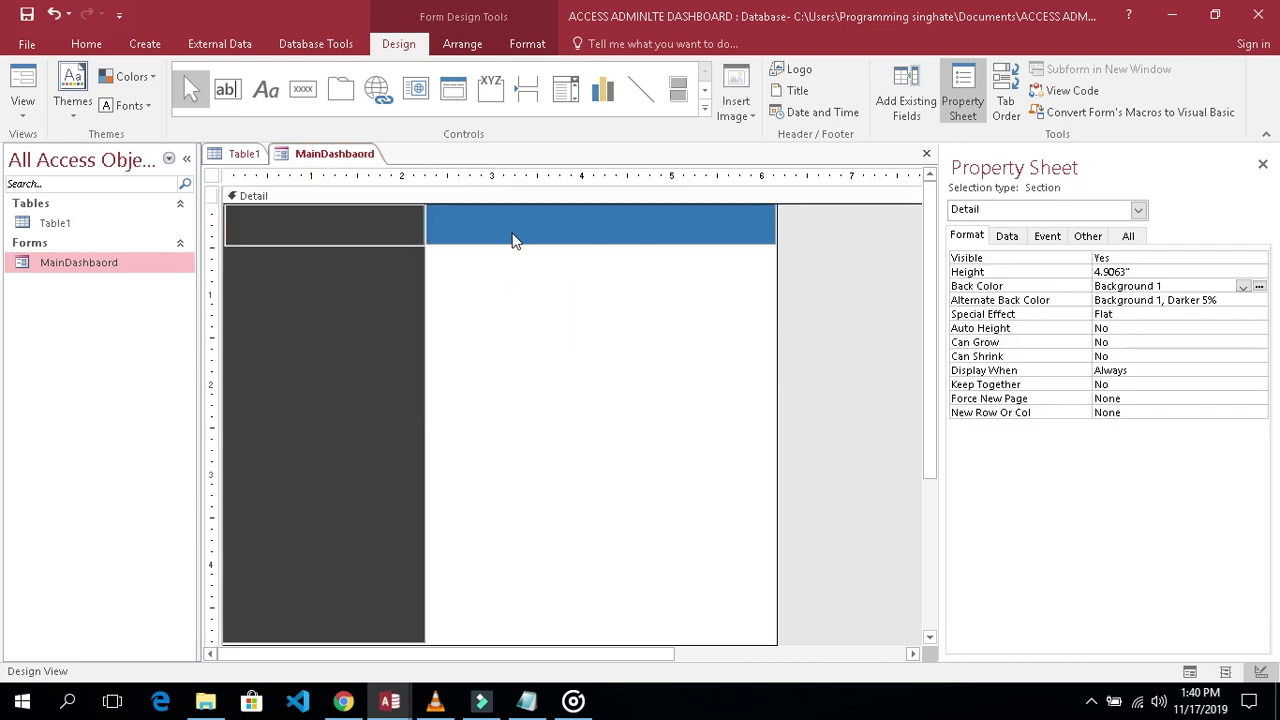
click(400, 244)
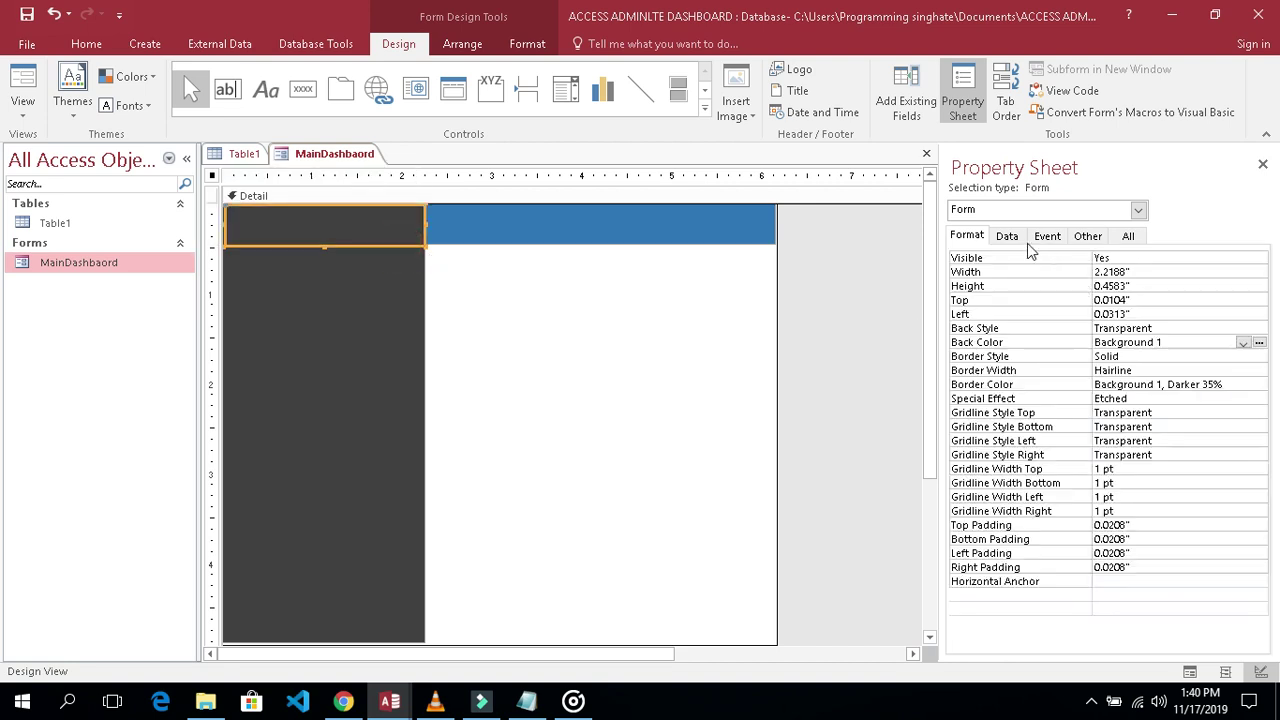
click(1259, 343)
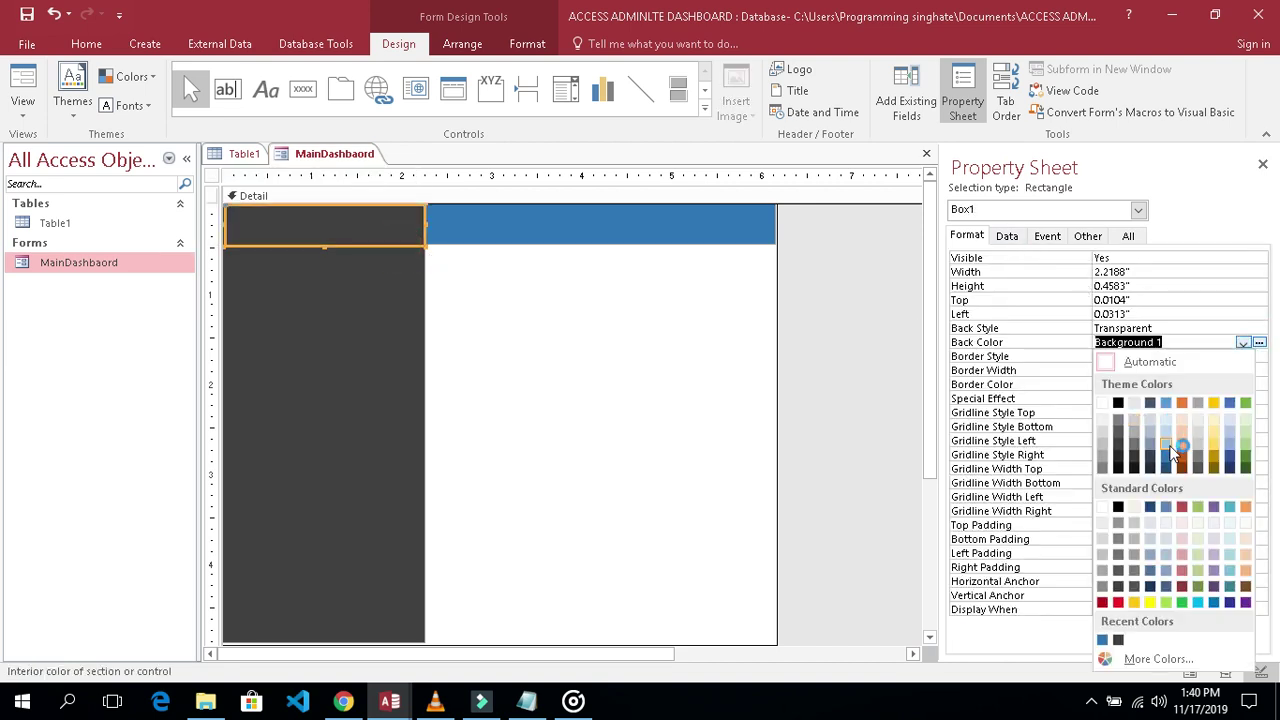
click(1166, 467)
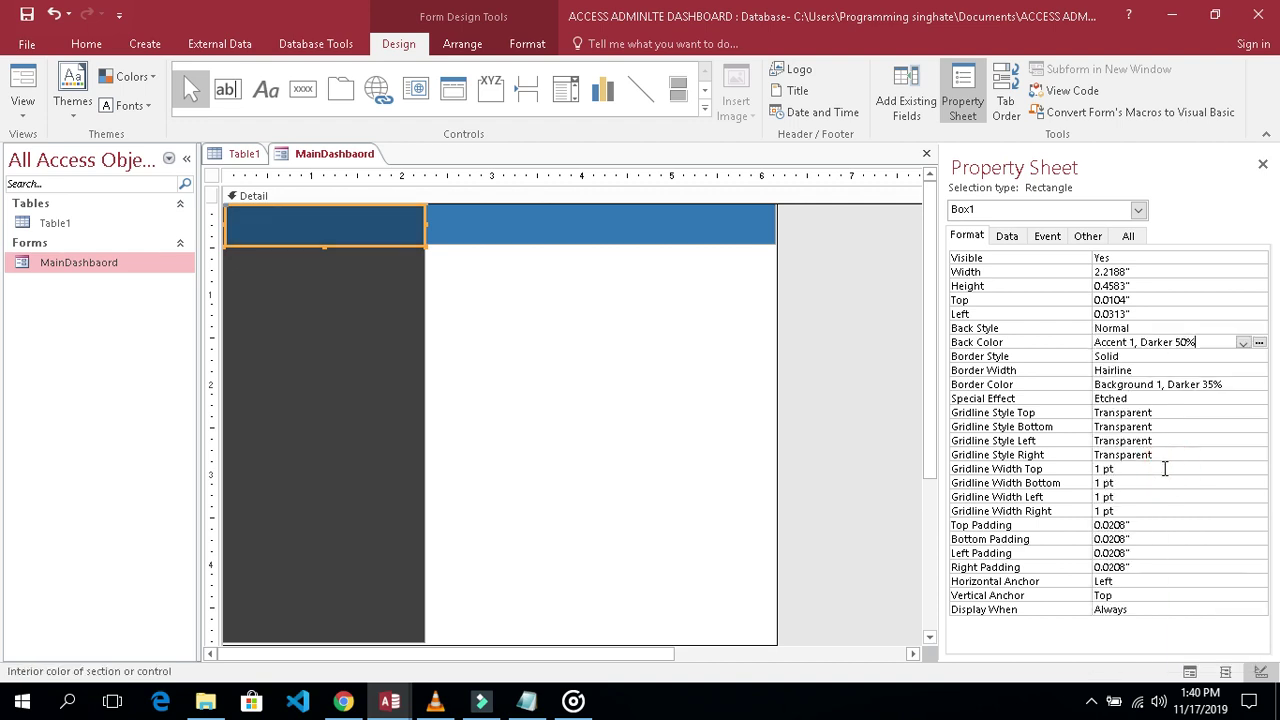
click(869, 351)
click(683, 354)
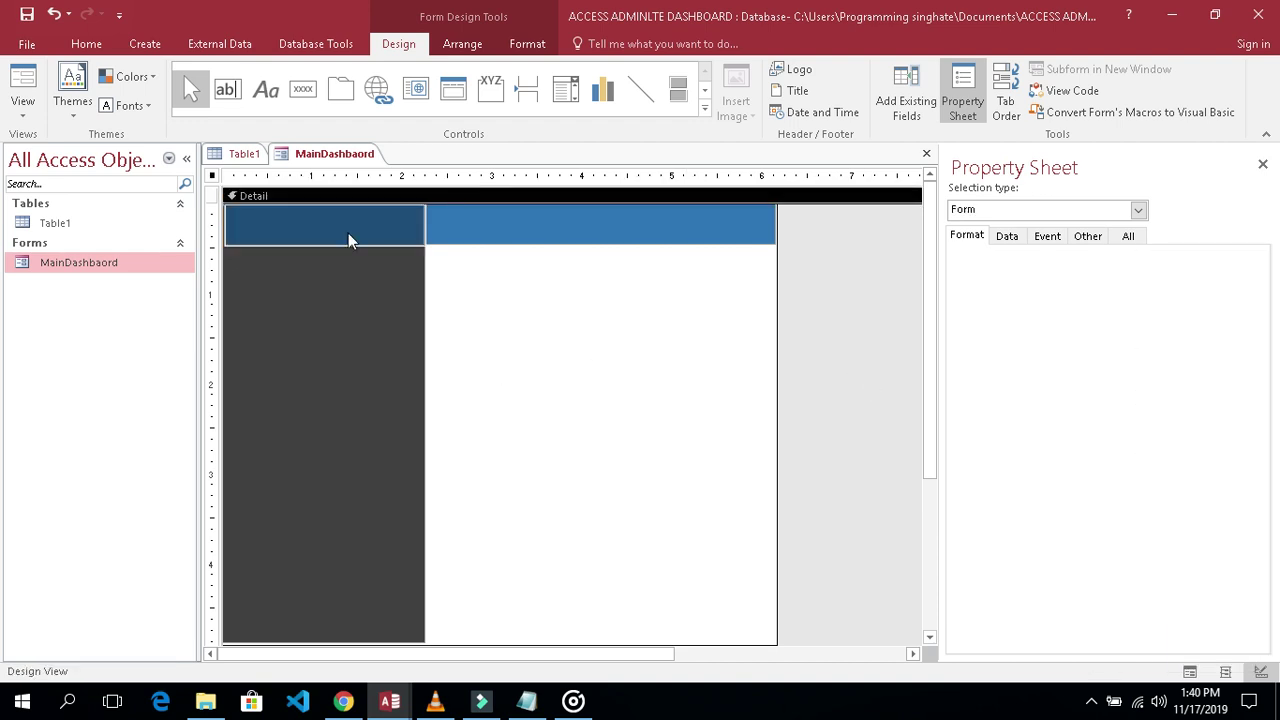
Preview the colored rectangles in Form View and return the form to Design View
click(22, 80)
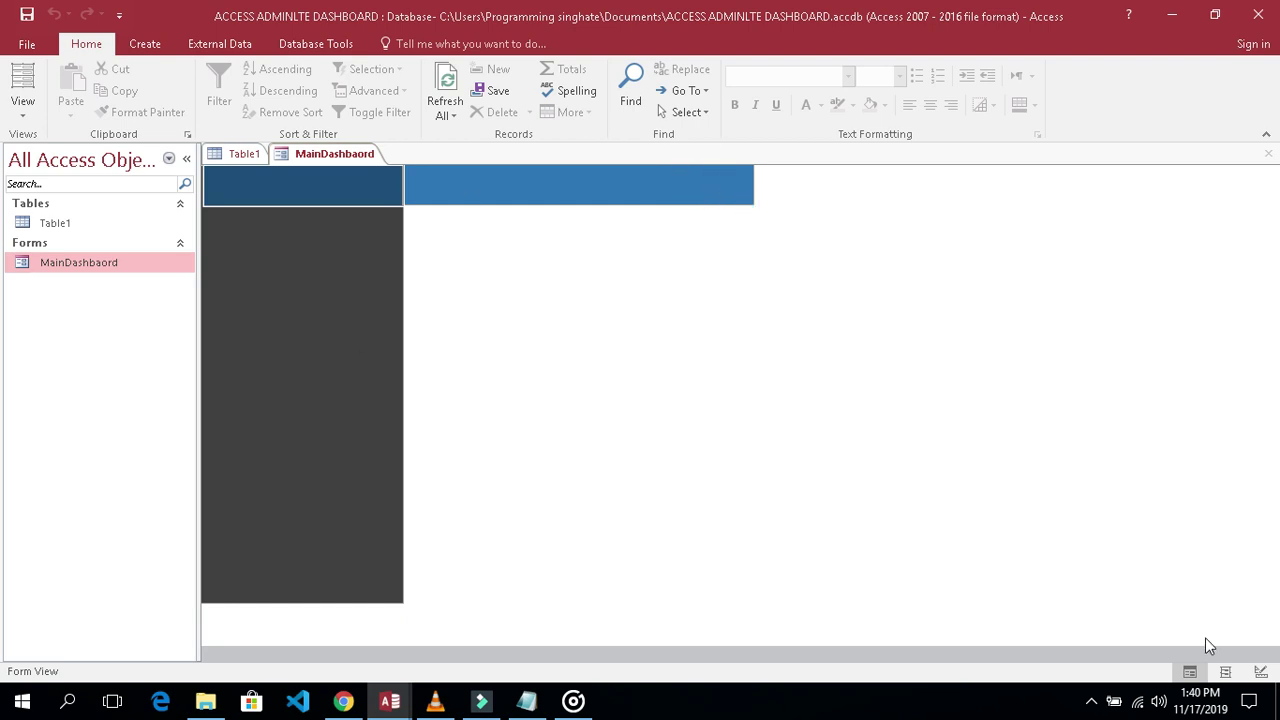
click(24, 112)
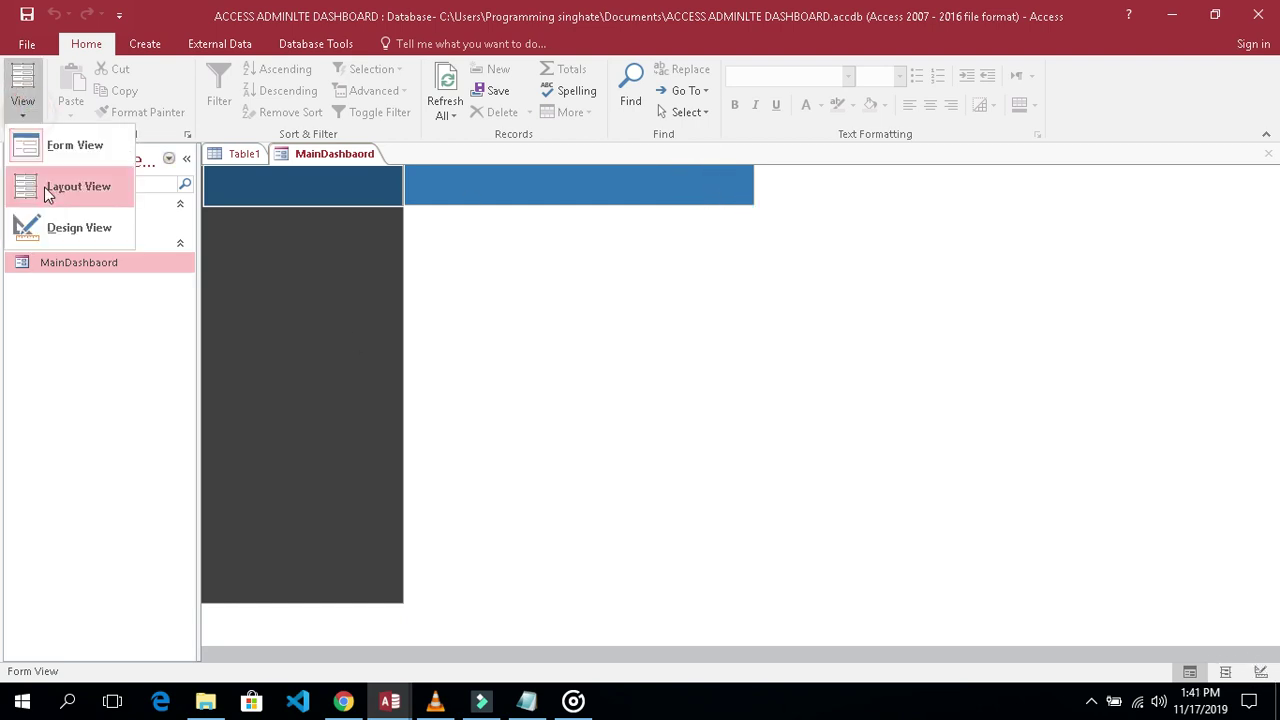
click(63, 227)
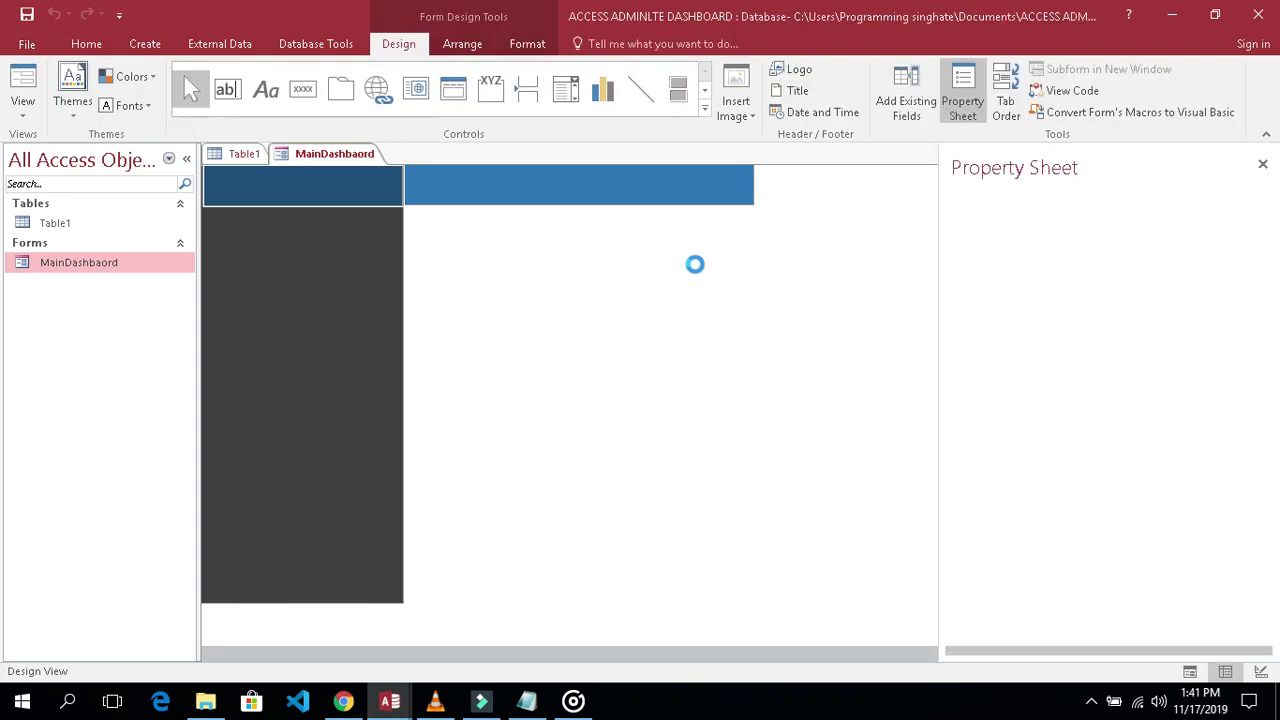
Set the navbar rectangle's anchoring to Stretch Across Top
click(715, 231)
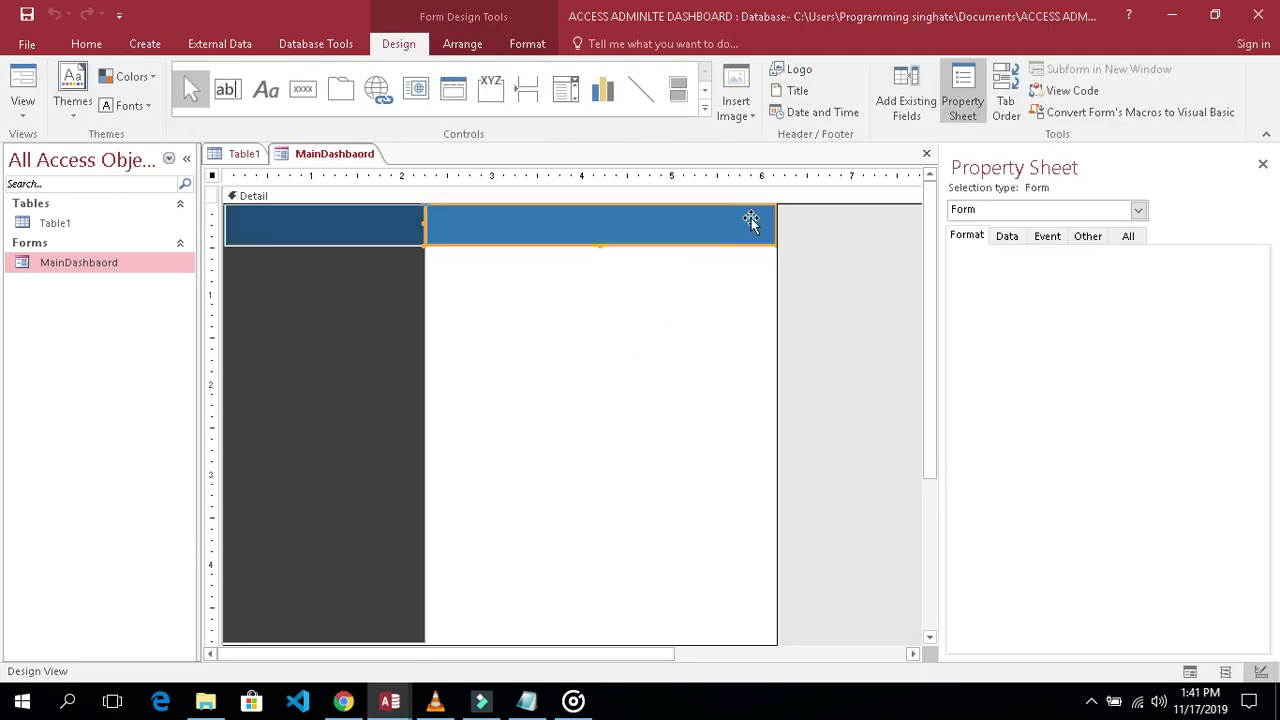
click(462, 44)
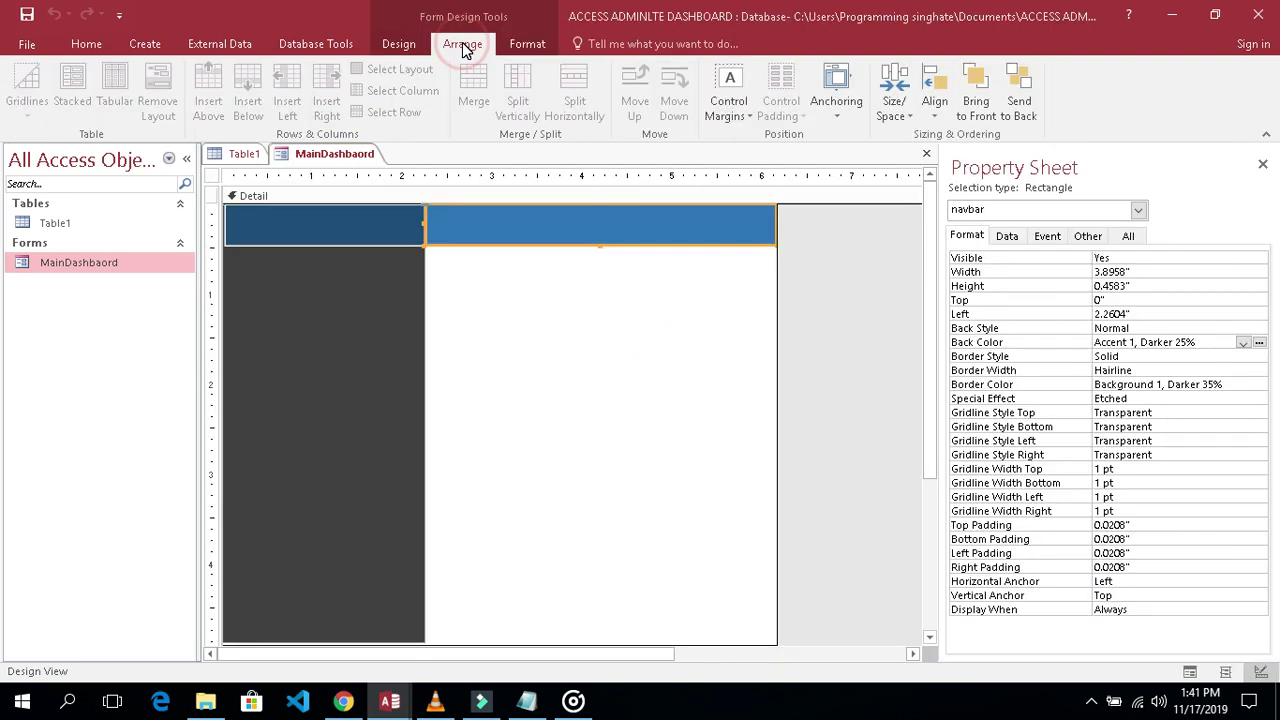
click(837, 118)
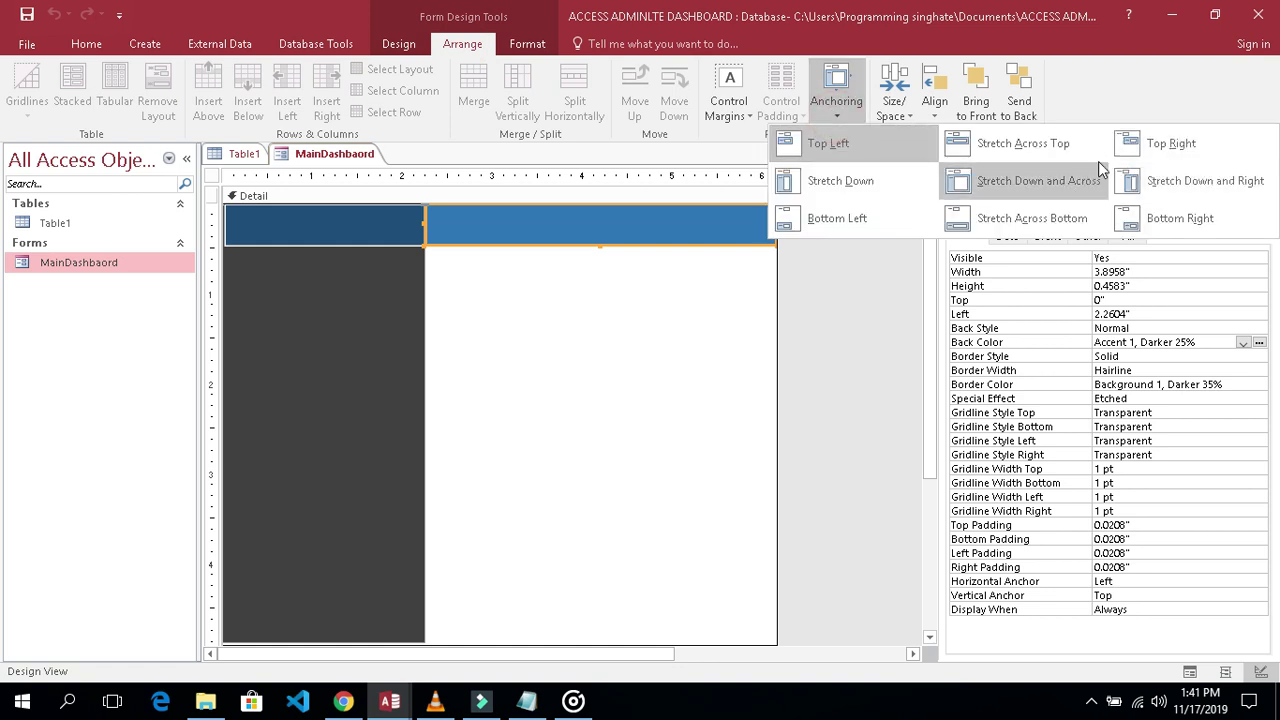
click(994, 149)
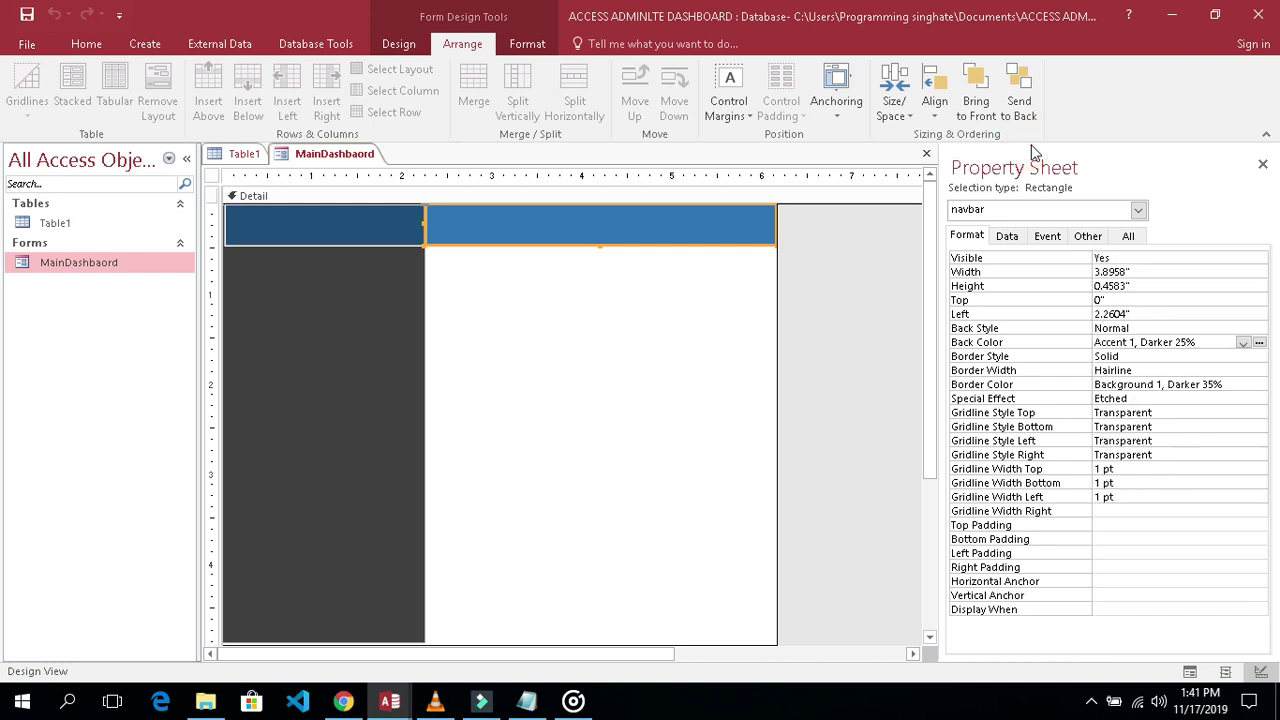
Set the anchoring of the dark blue rectangle above the sidebar to Top Left
click(382, 232)
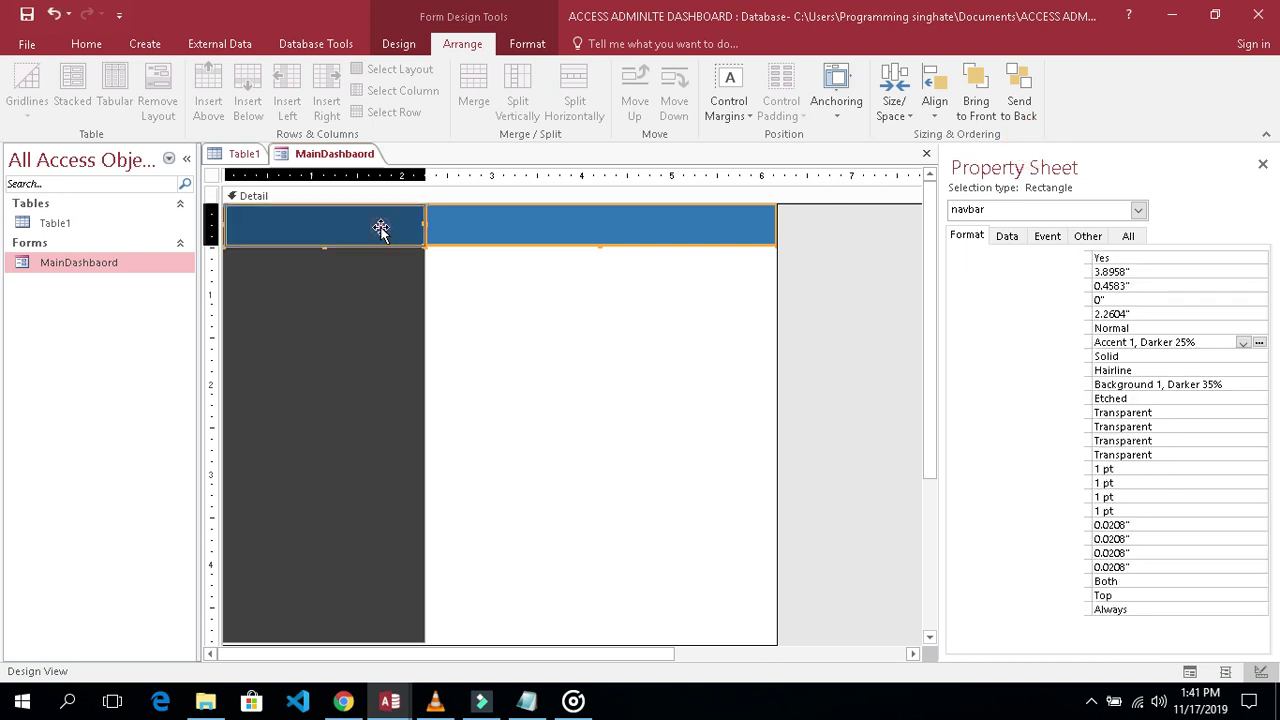
click(840, 122)
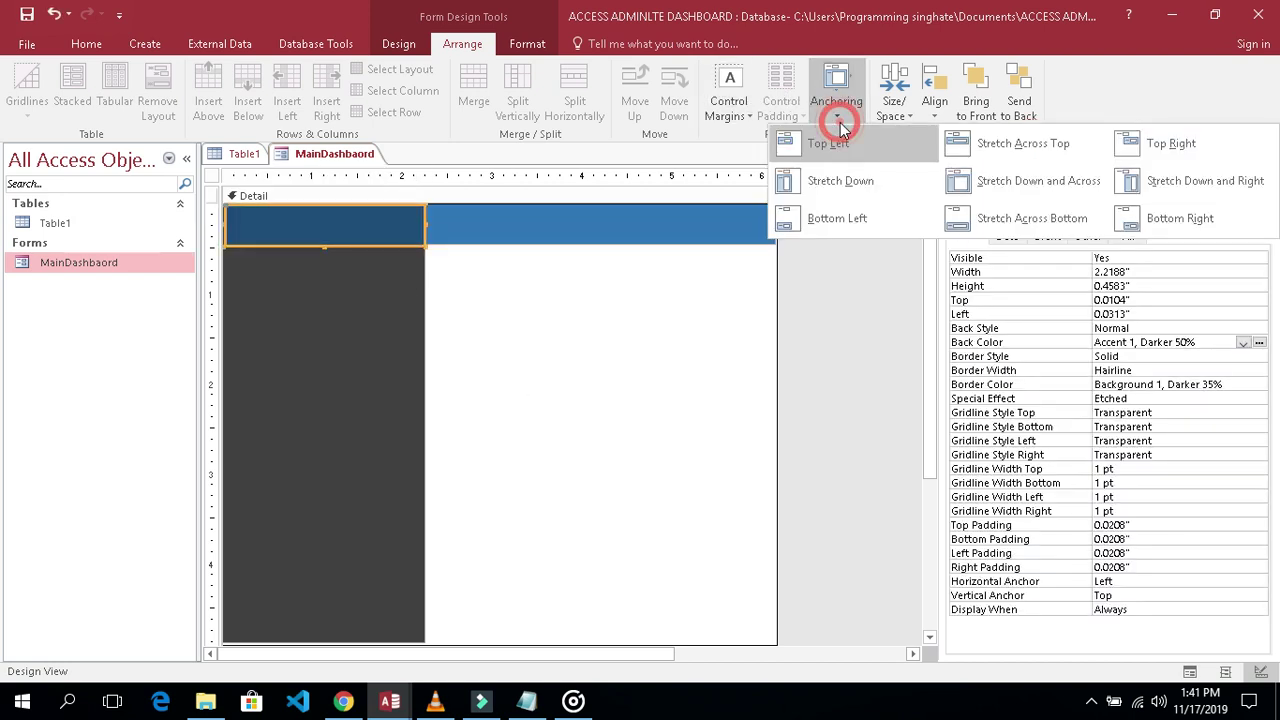
click(785, 150)
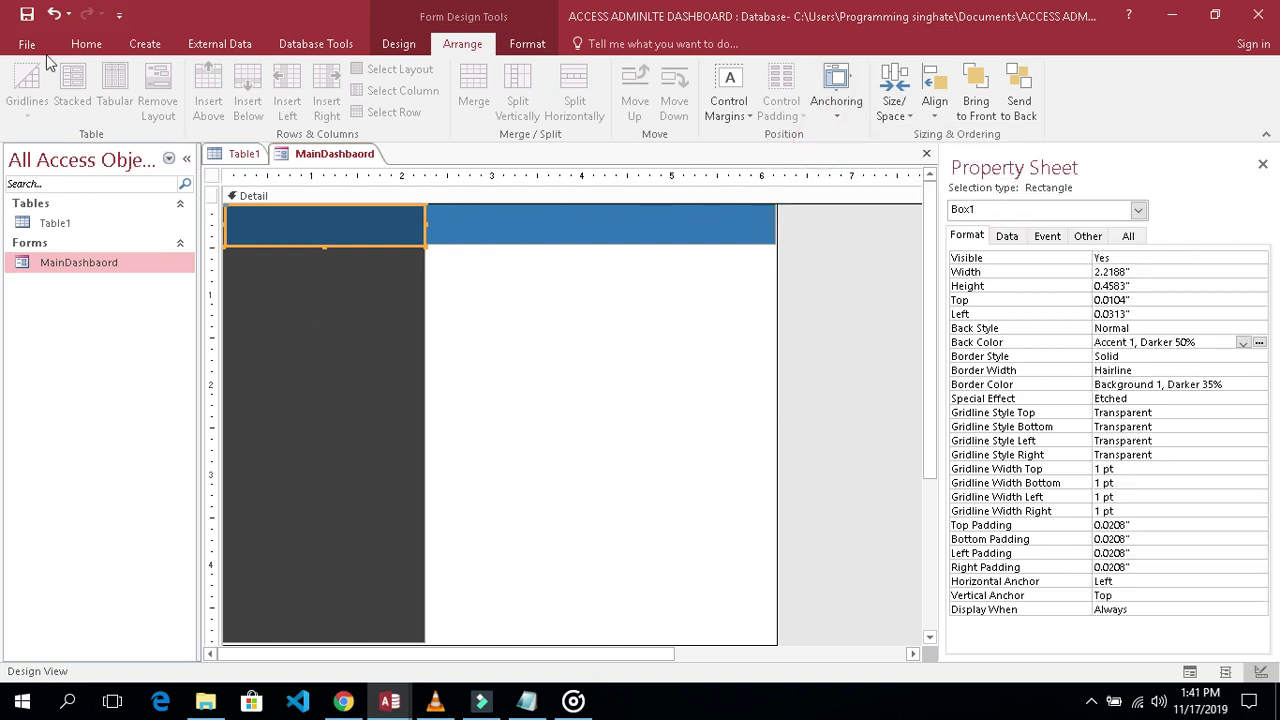
Check the navbar's stretching in Form View and return the form to Design View
click(86, 45)
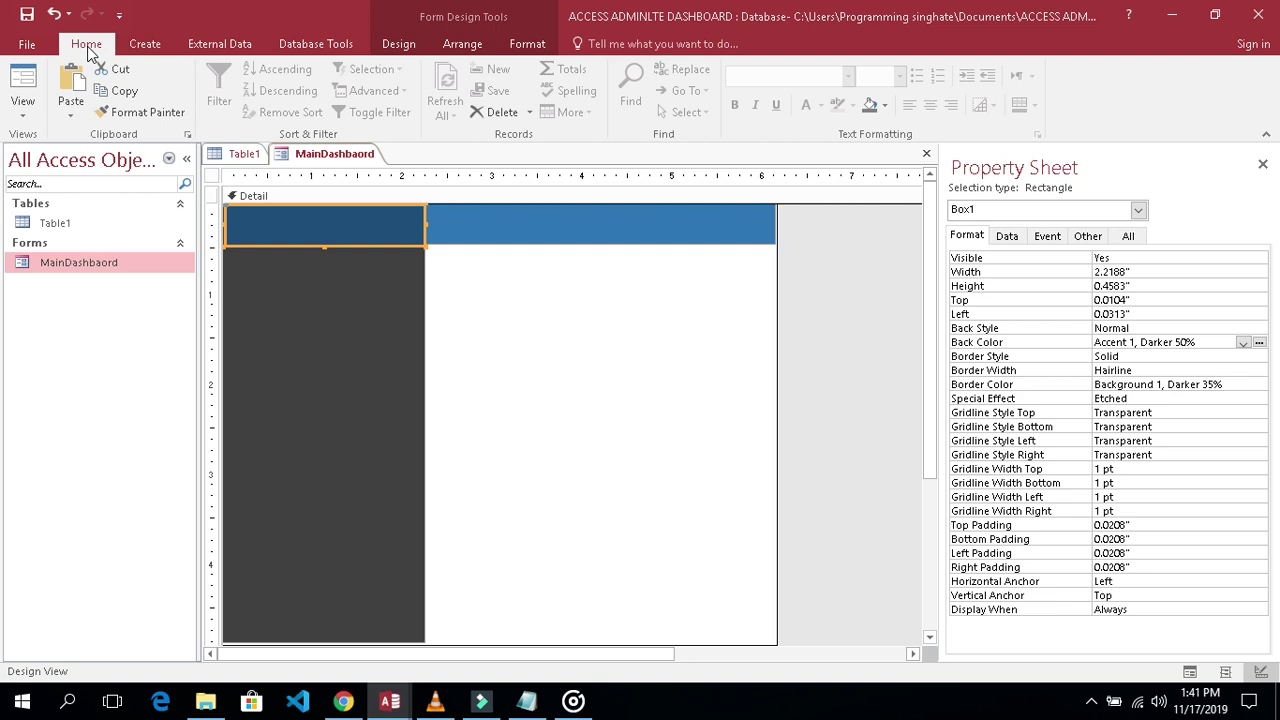
click(22, 78)
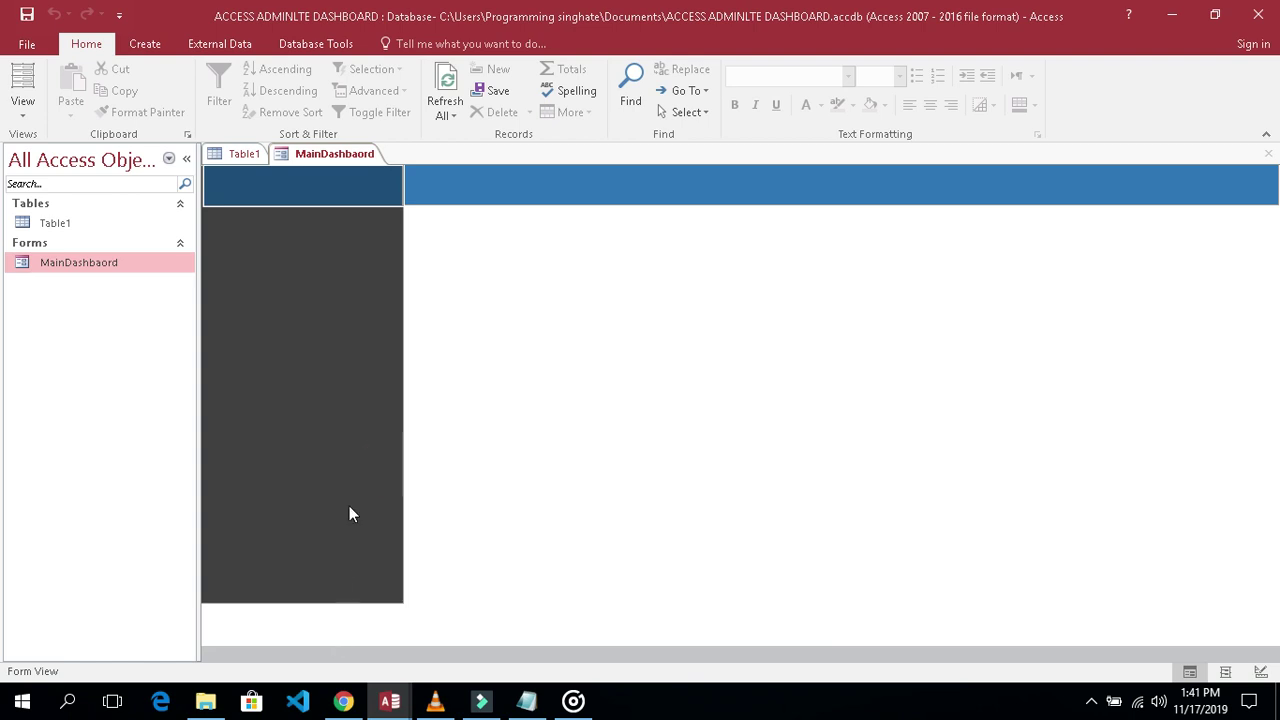
click(425, 547)
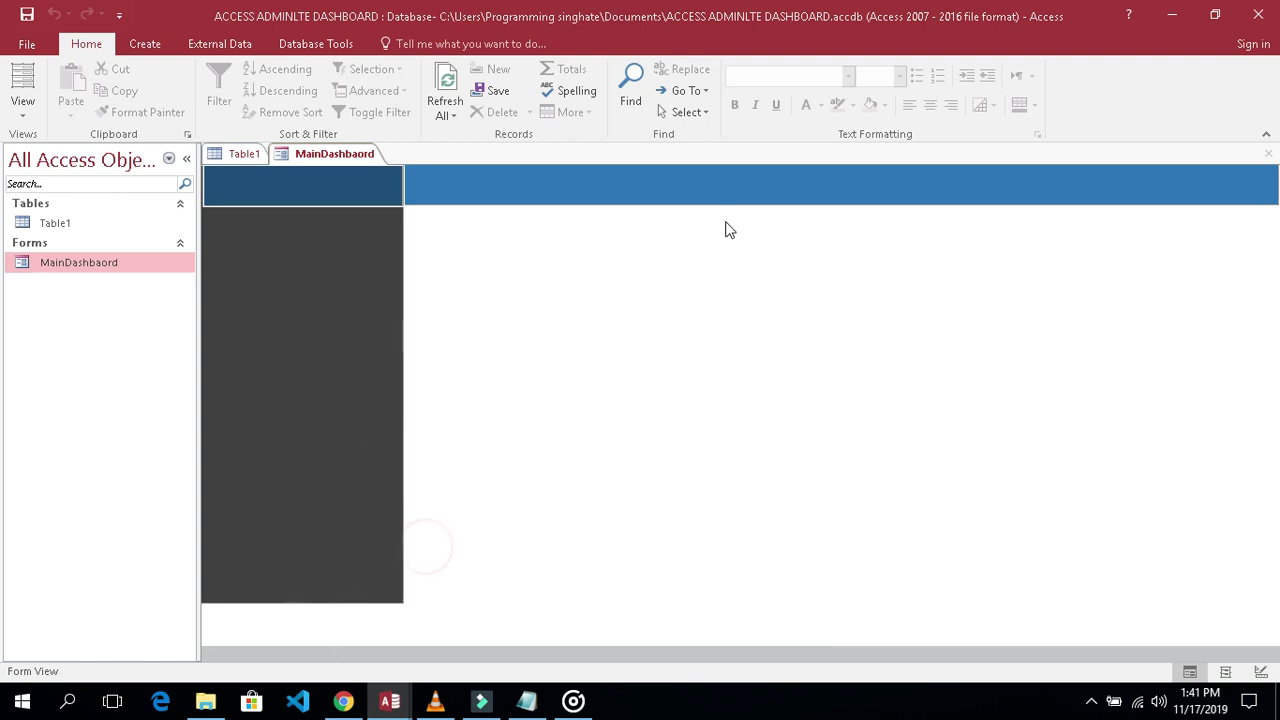
click(22, 117)
click(42, 225)
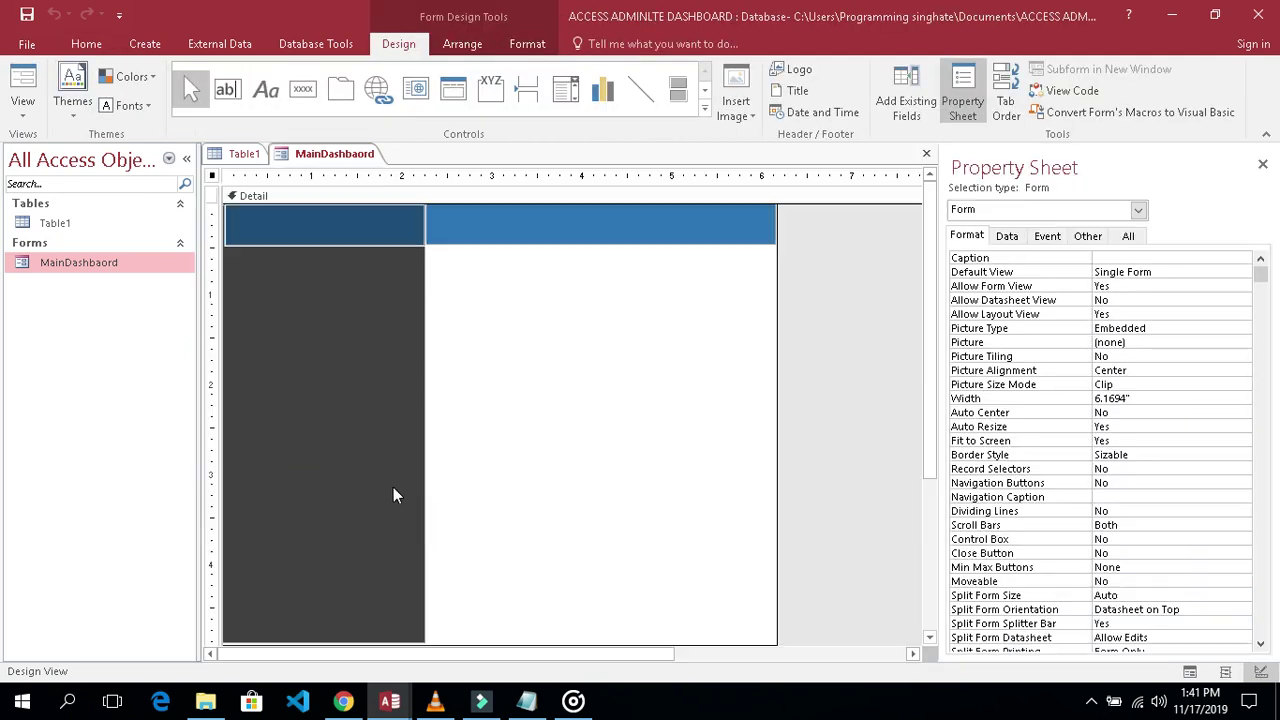
Set the sidebar rectangle's anchoring to Stretch Down
click(385, 501)
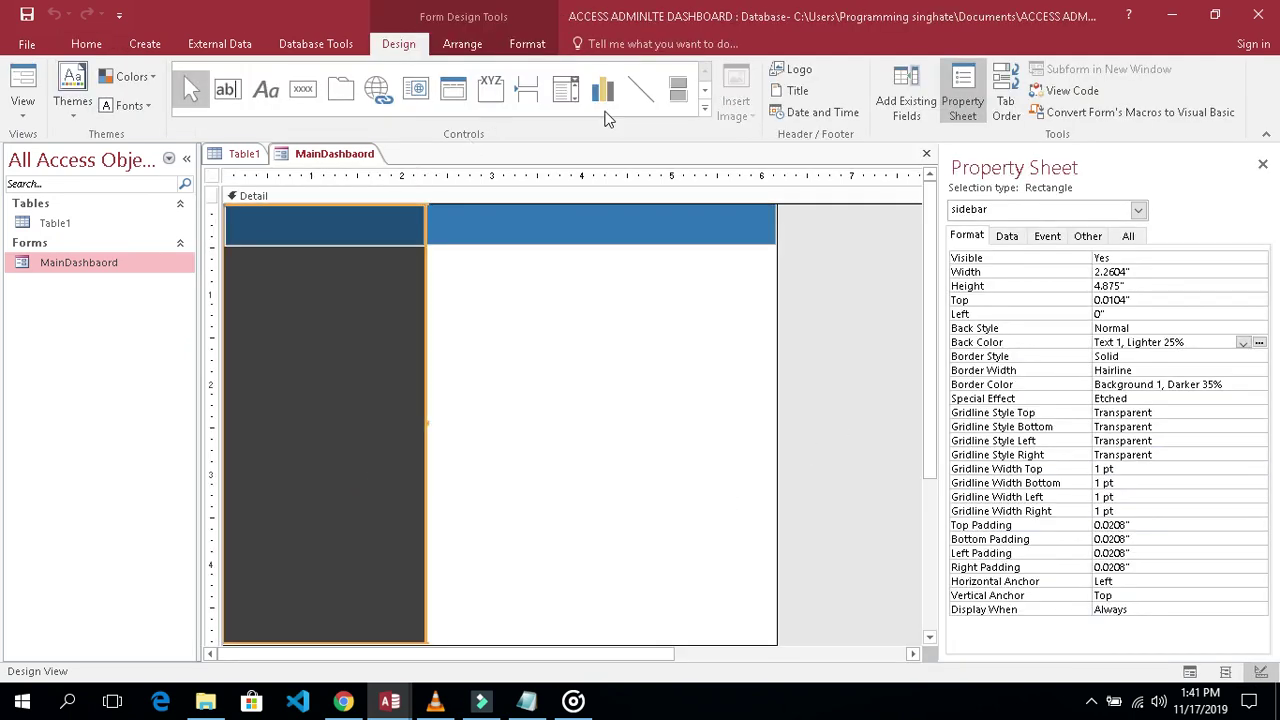
click(466, 46)
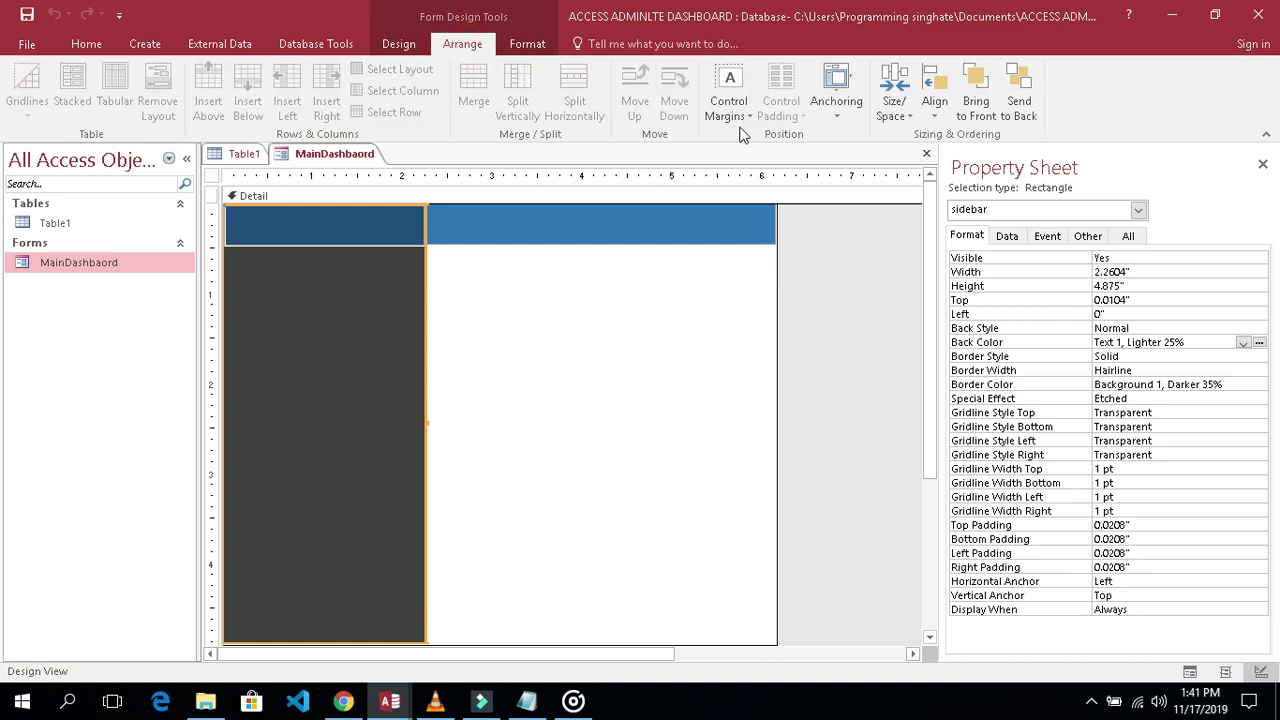
click(834, 120)
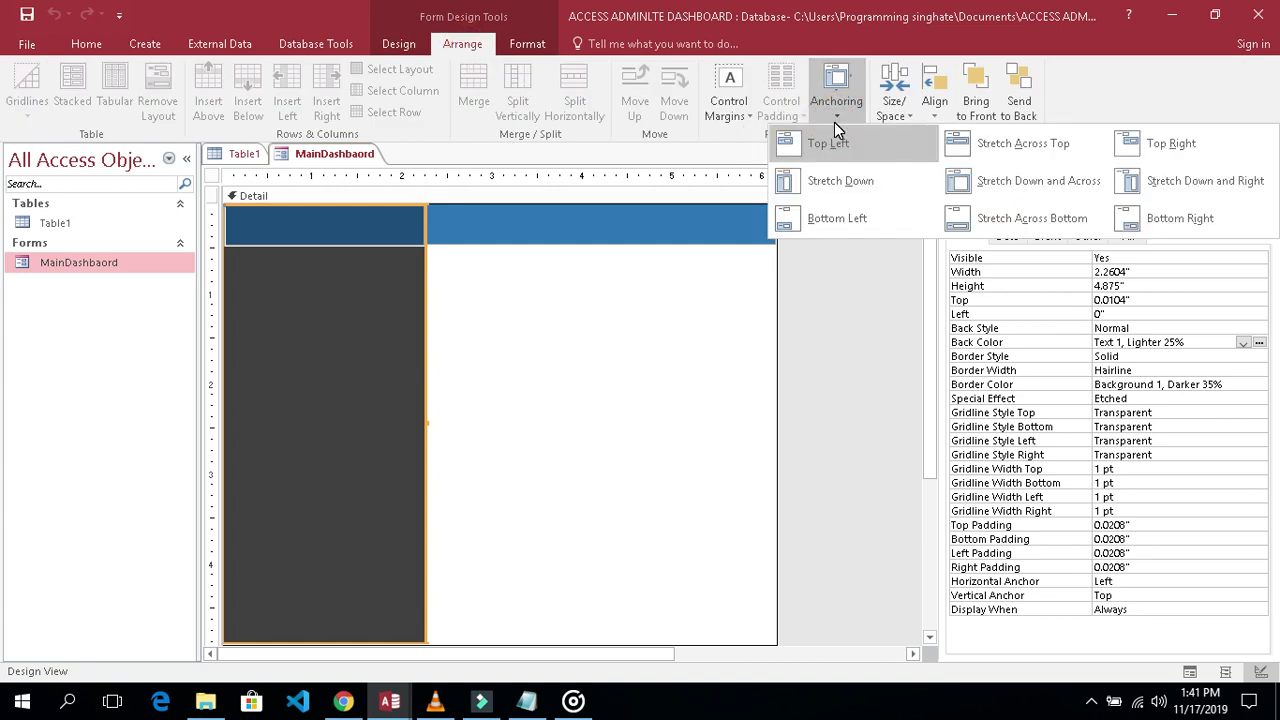
click(792, 195)
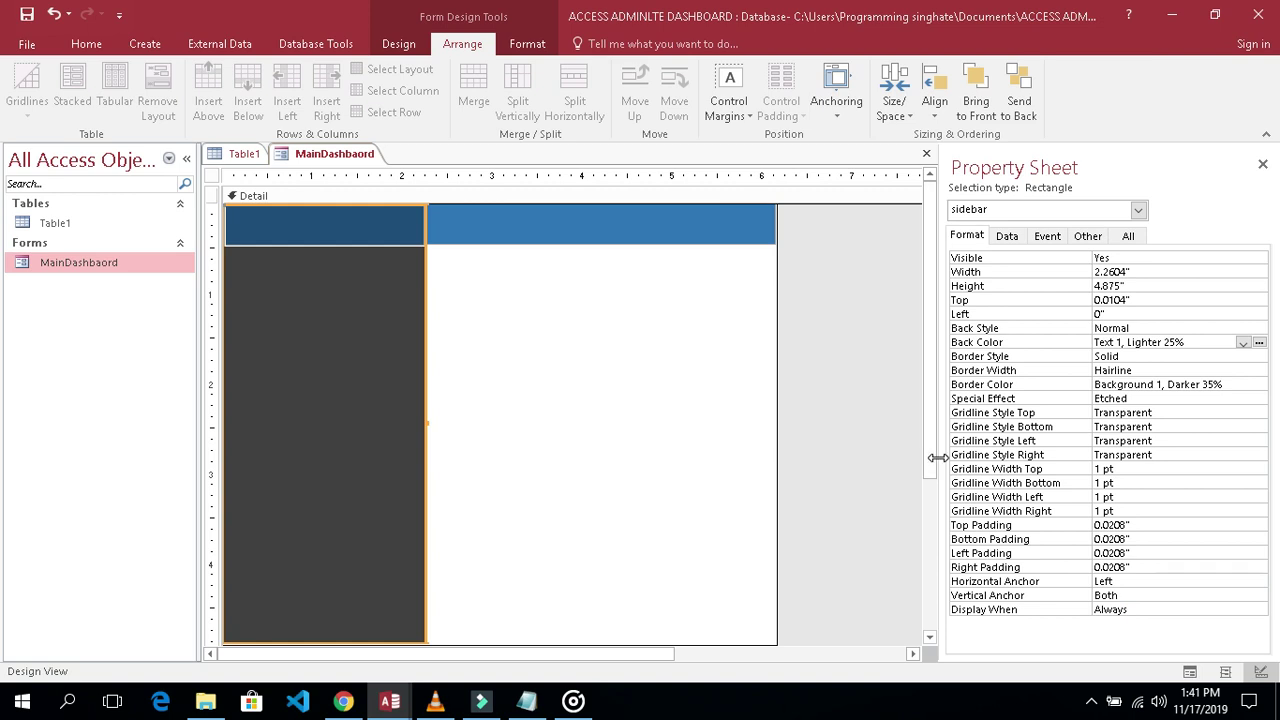
Check the sidebar's downward stretching in Form View and return the form to Design View
click(84, 45)
click(24, 75)
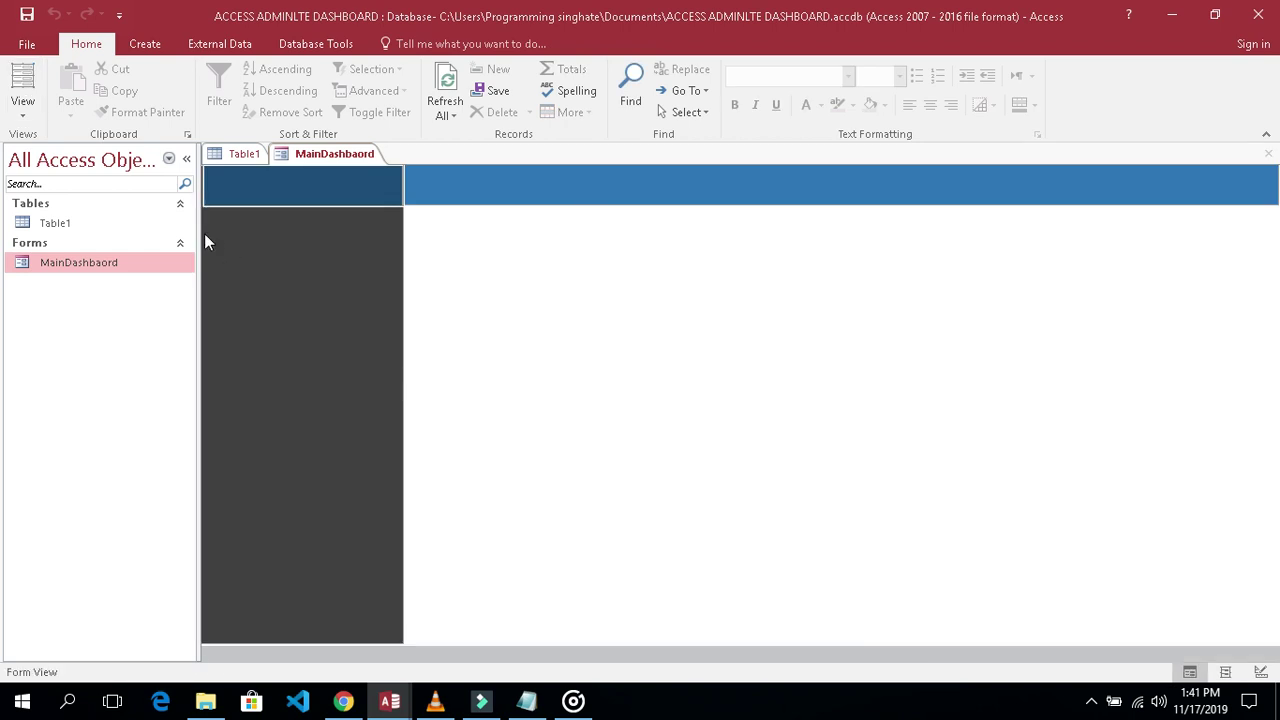
click(360, 268)
click(23, 113)
click(56, 226)
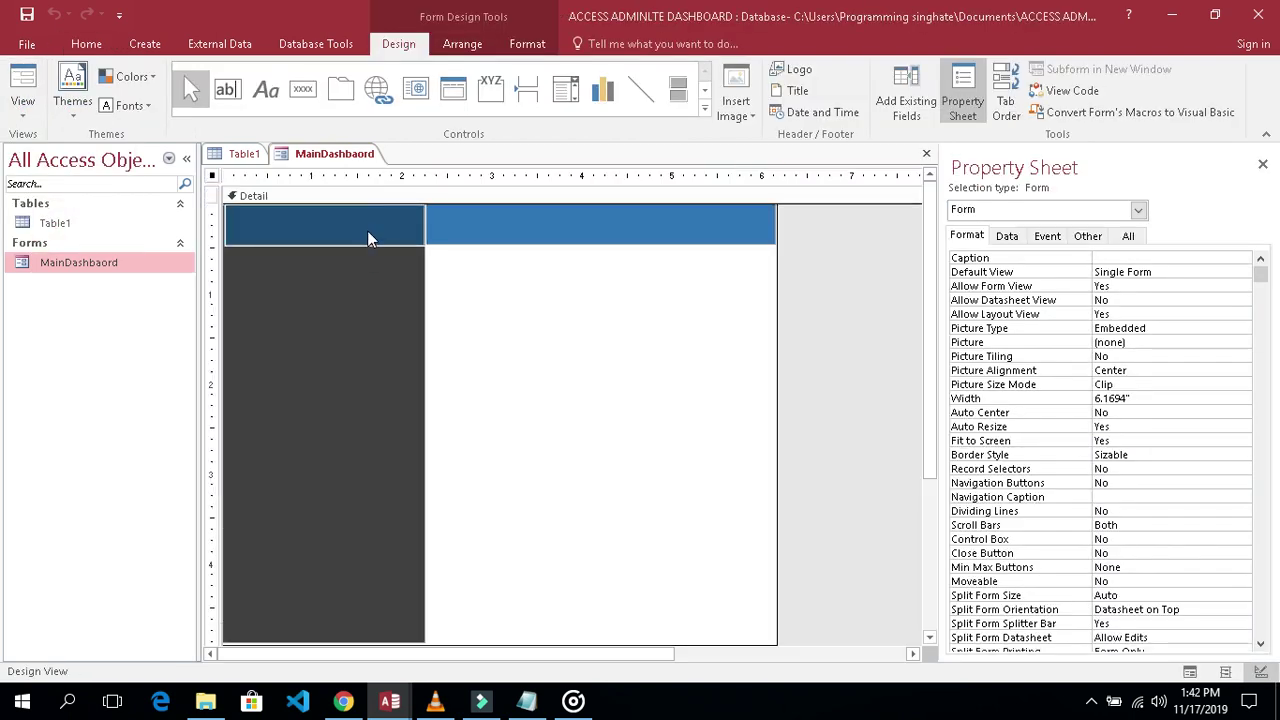
Set the border style of the dark blue rectangle above the sidebar to Transparent
click(367, 230)
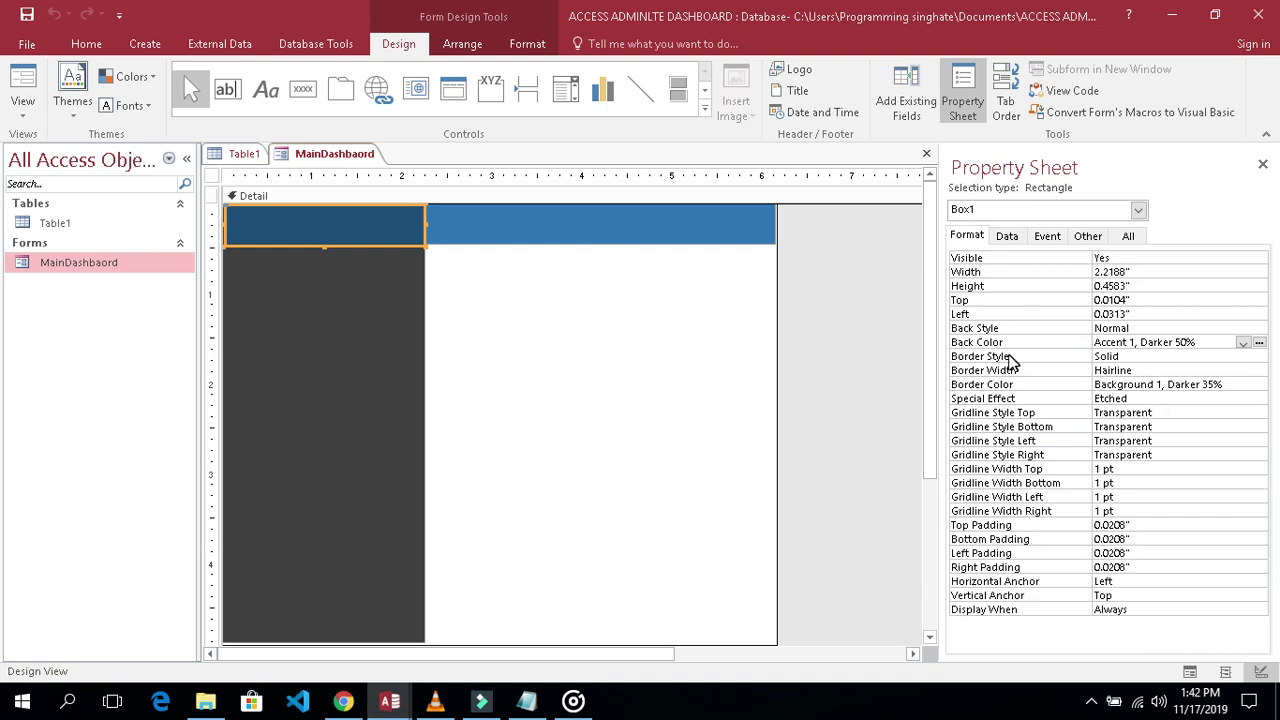
click(1134, 356)
click(1258, 357)
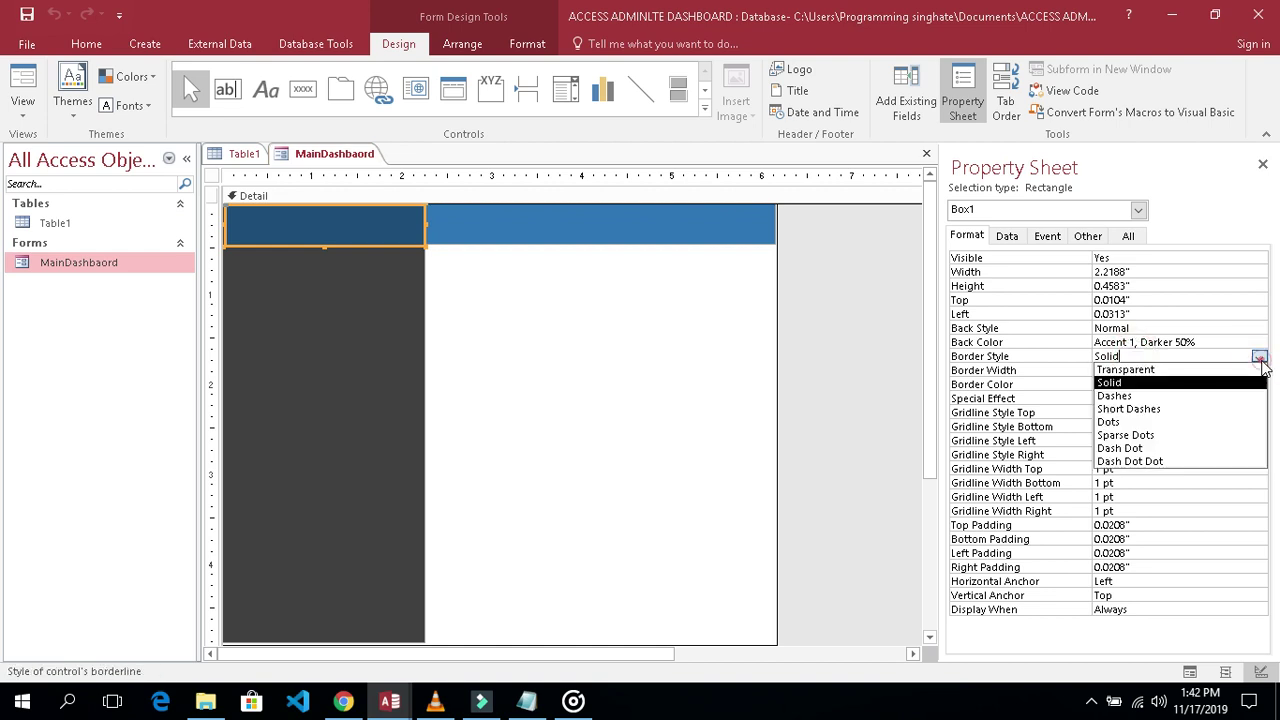
click(1187, 370)
click(868, 357)
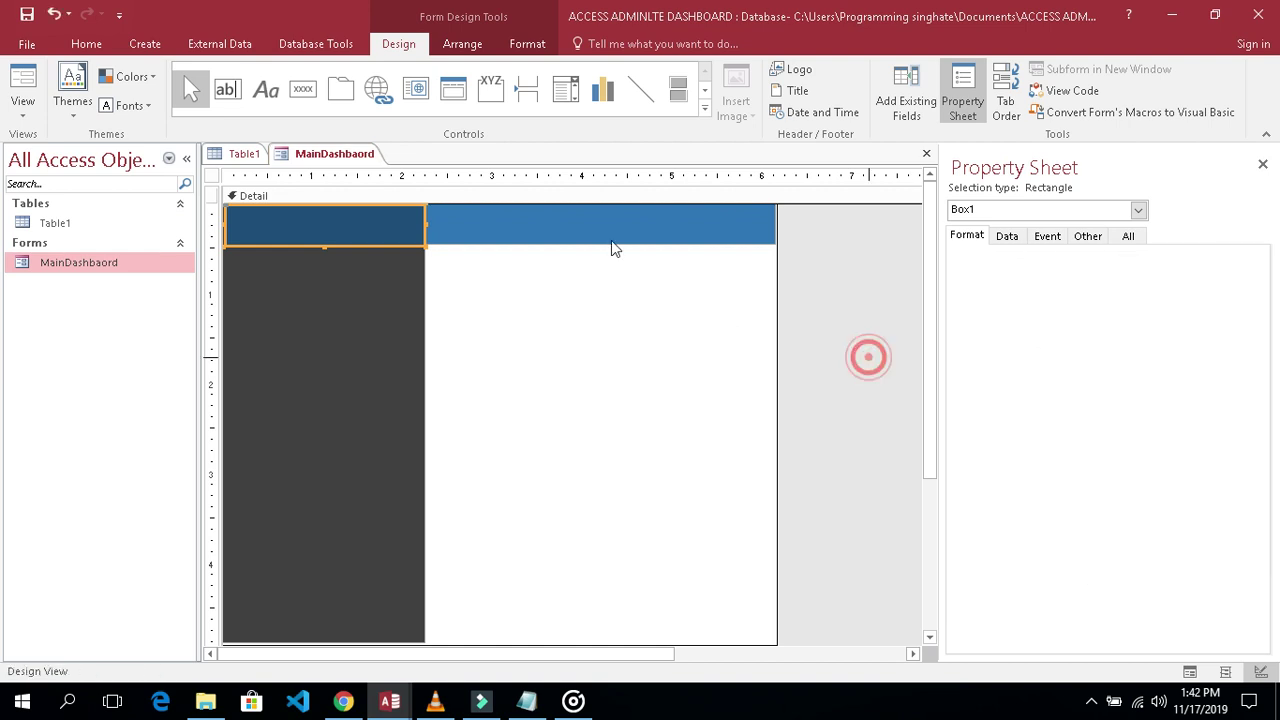
Set the border style of the navbar rectangle to Transparent
click(637, 234)
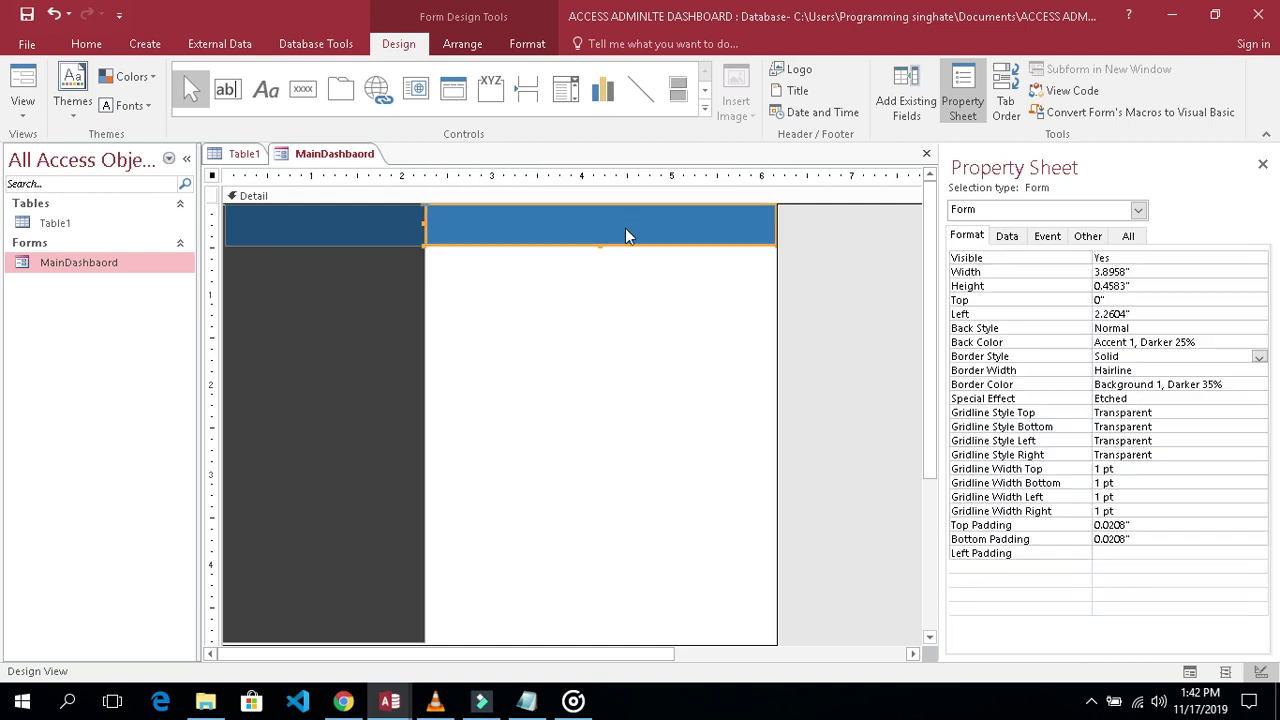
click(1259, 357)
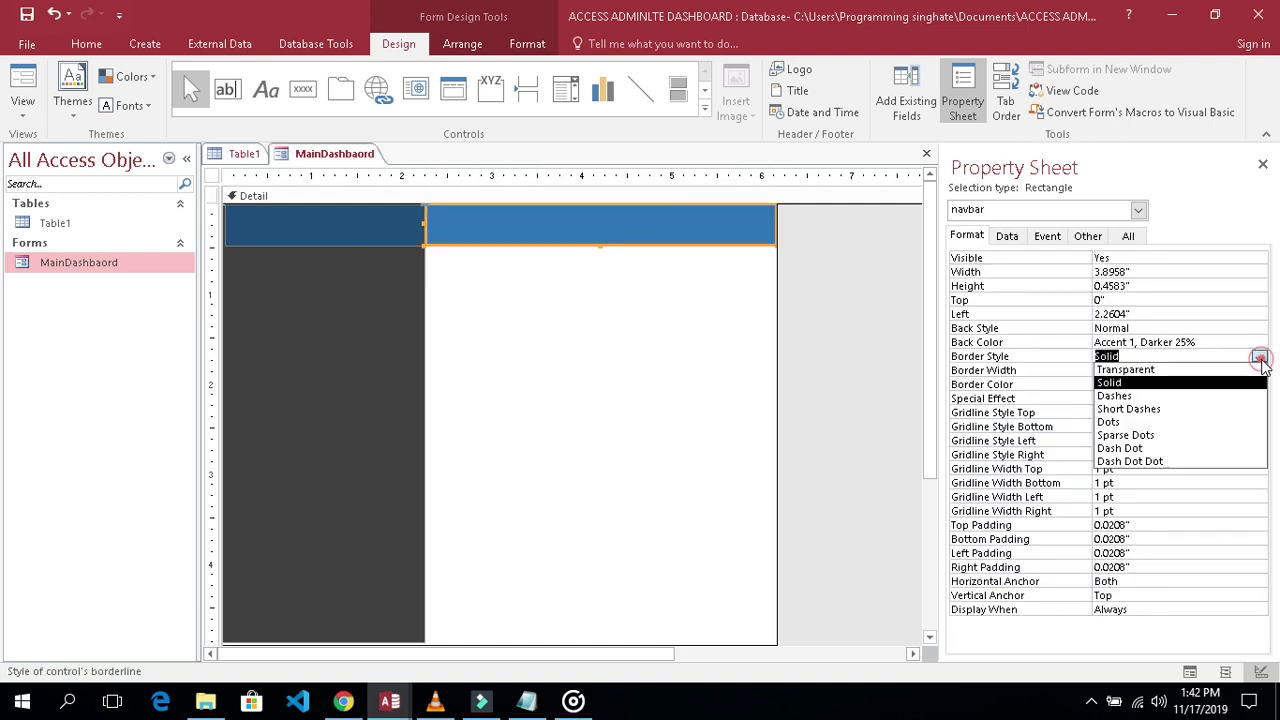
click(1195, 368)
click(864, 357)
click(686, 357)
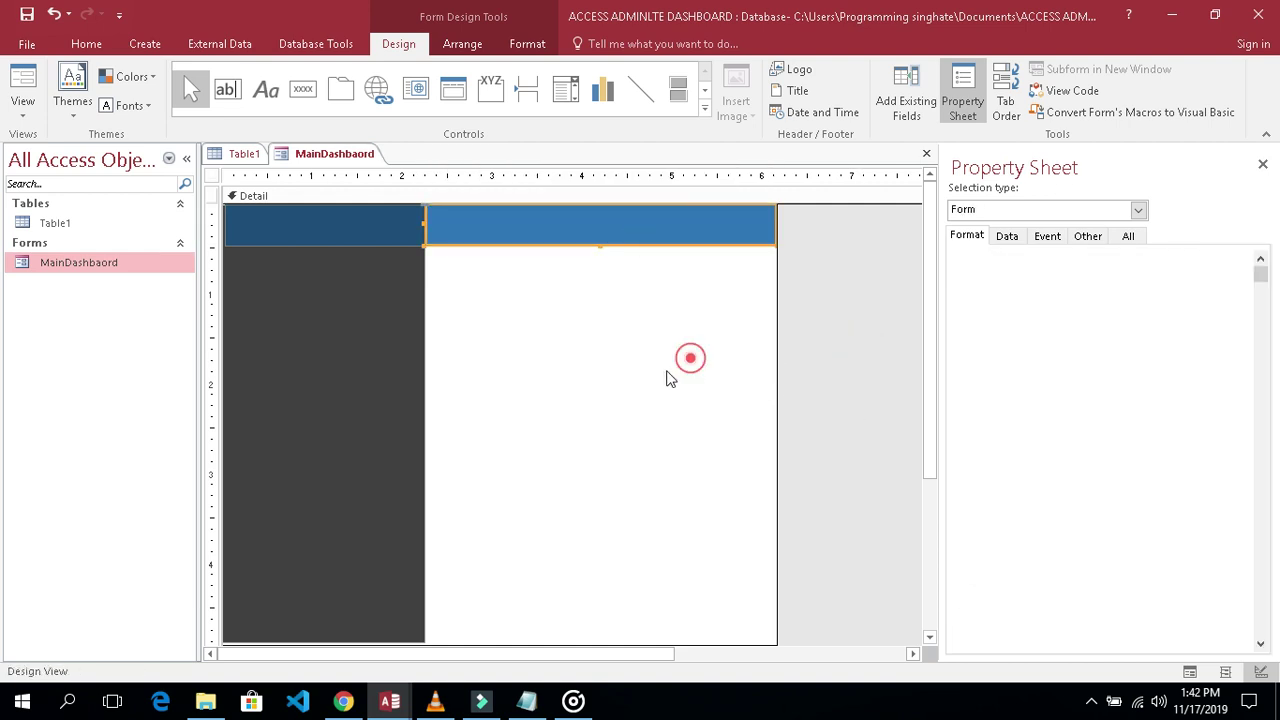
Check the borderless rectangles in Form View with the navigation pane and ribbon collapsed
click(24, 78)
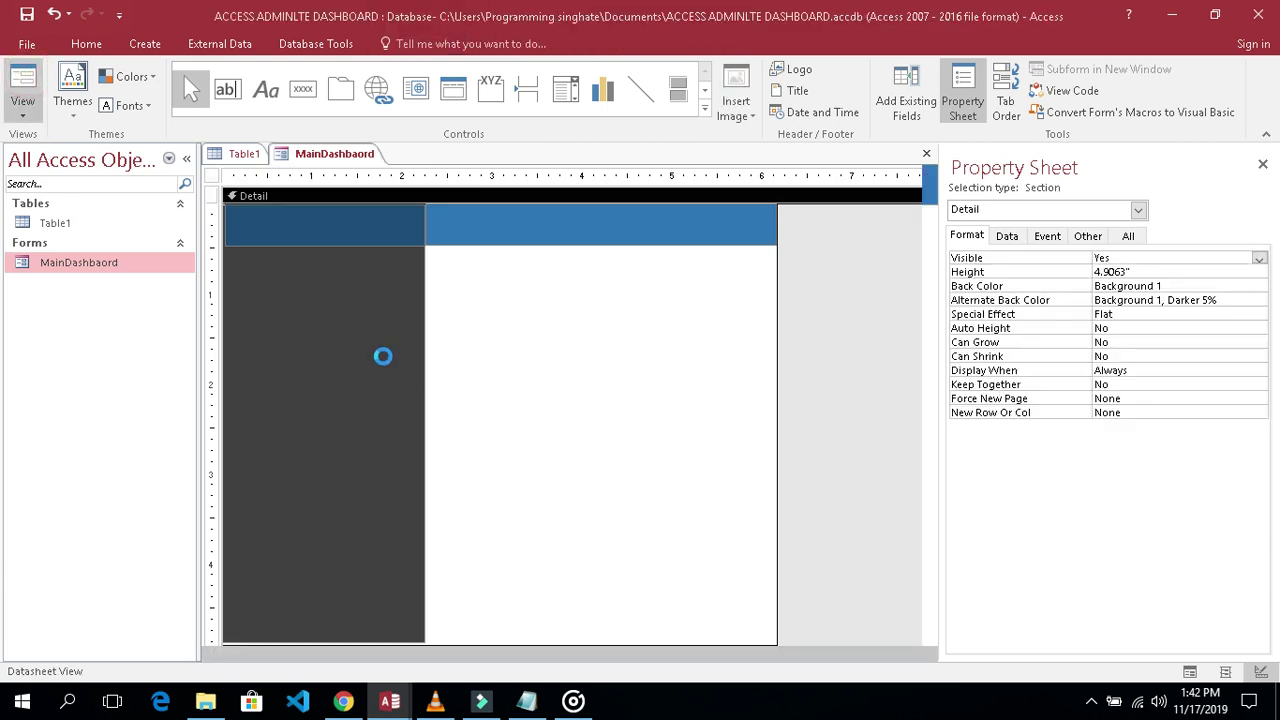
click(186, 158)
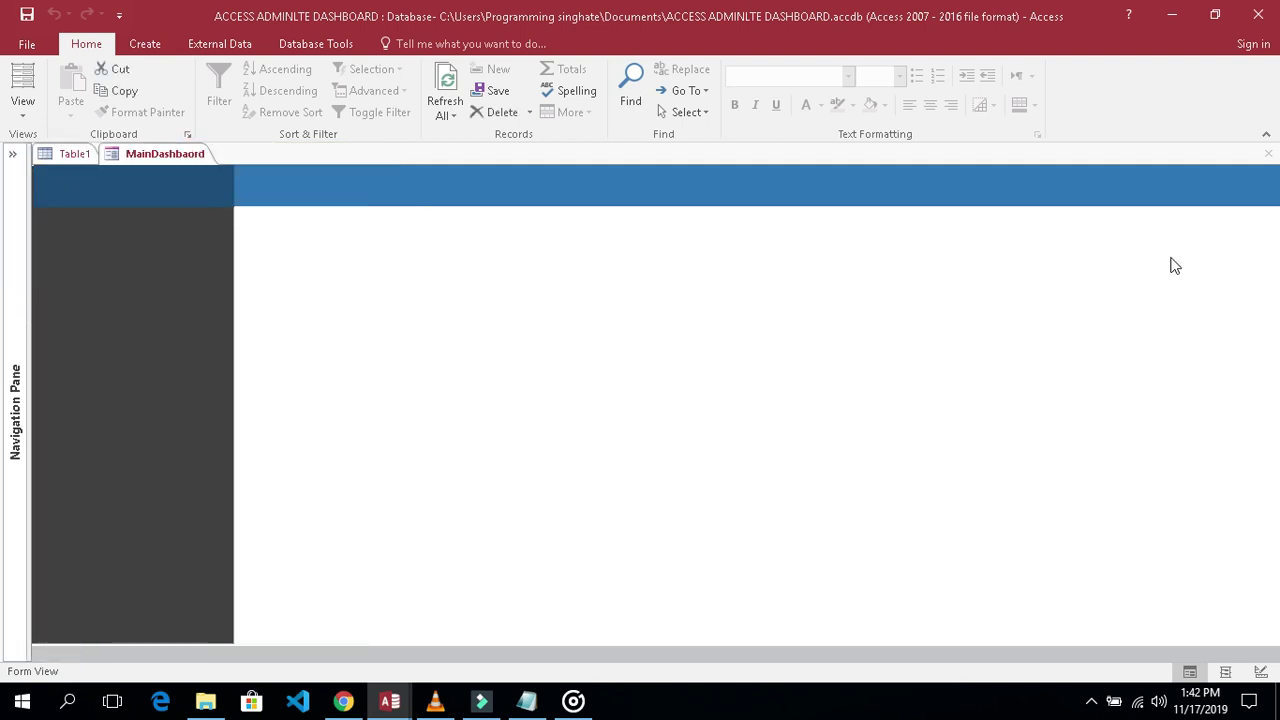
click(1267, 138)
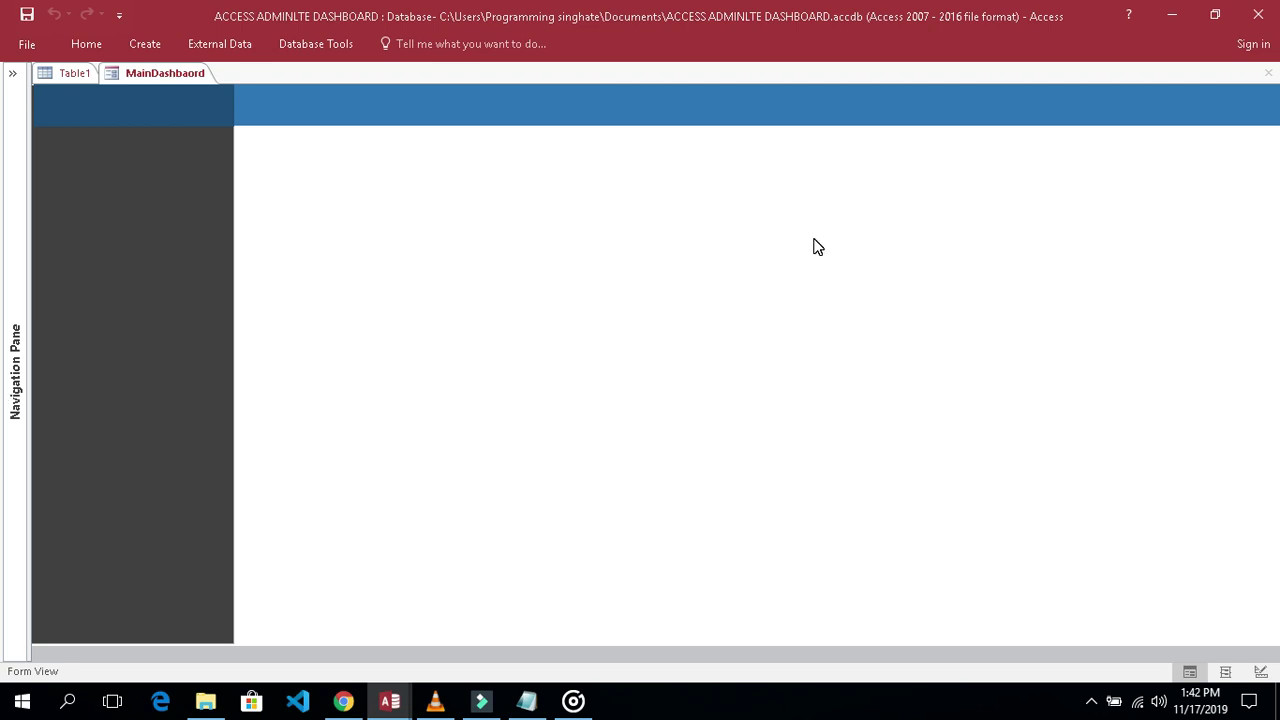
Switch to the AdminLTE Templete Dashboard database and view its dashboard form in Form View with the navigation pane collapsed
click(390, 700)
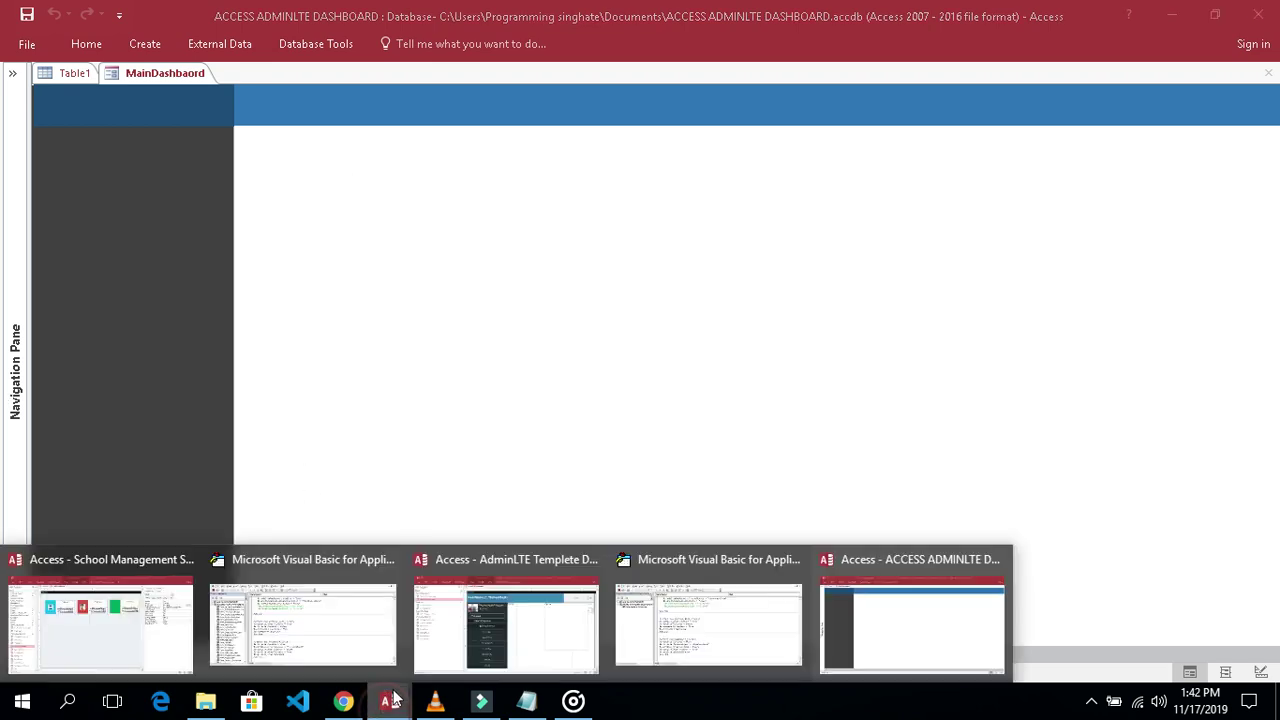
click(516, 659)
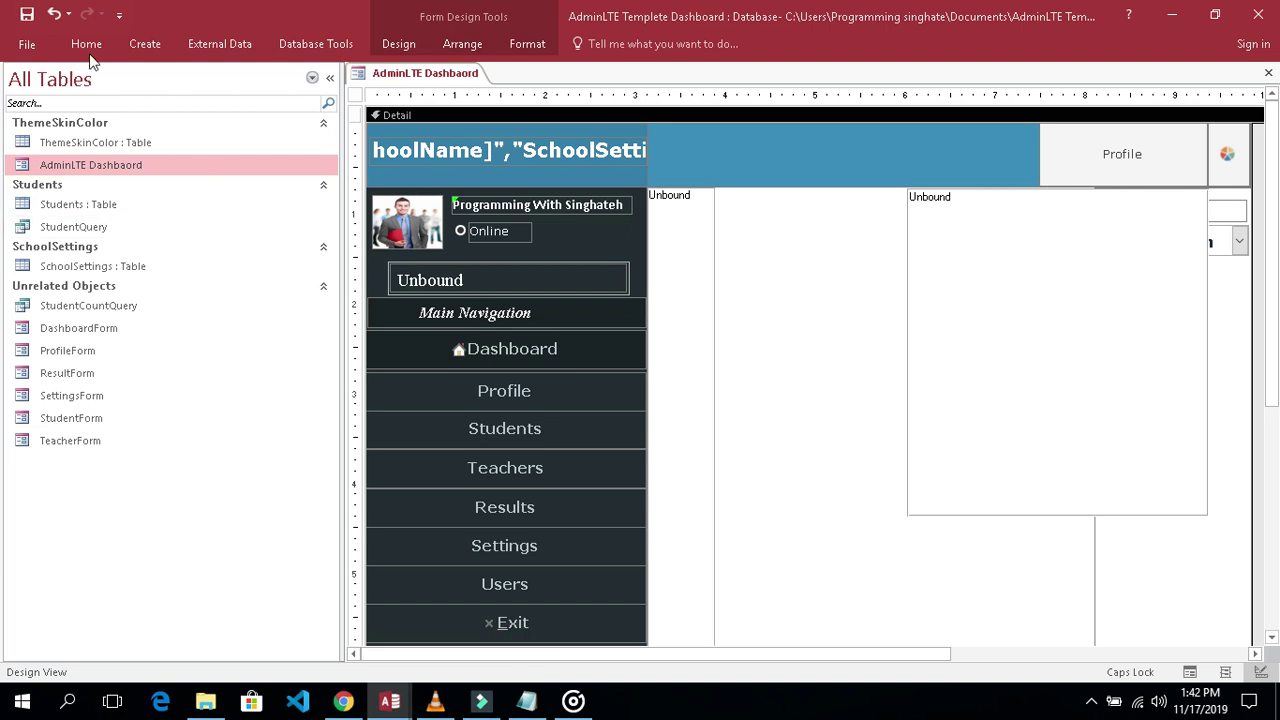
click(1189, 671)
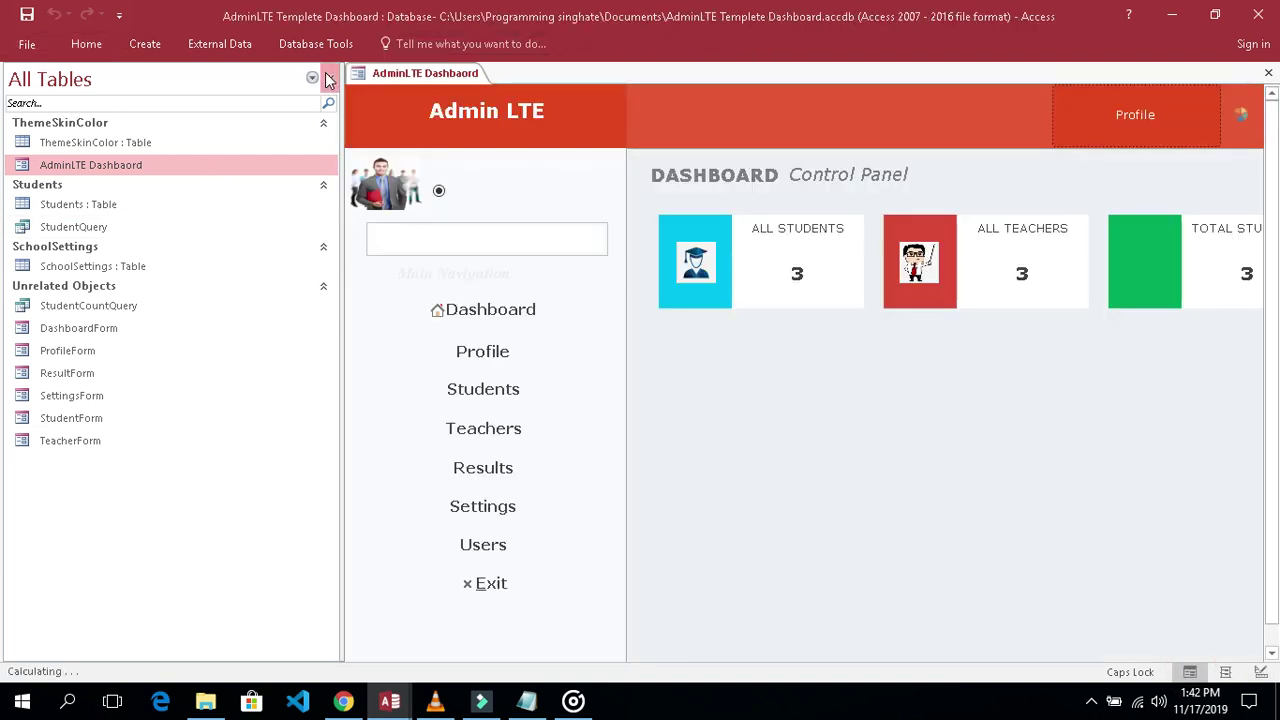
click(330, 77)
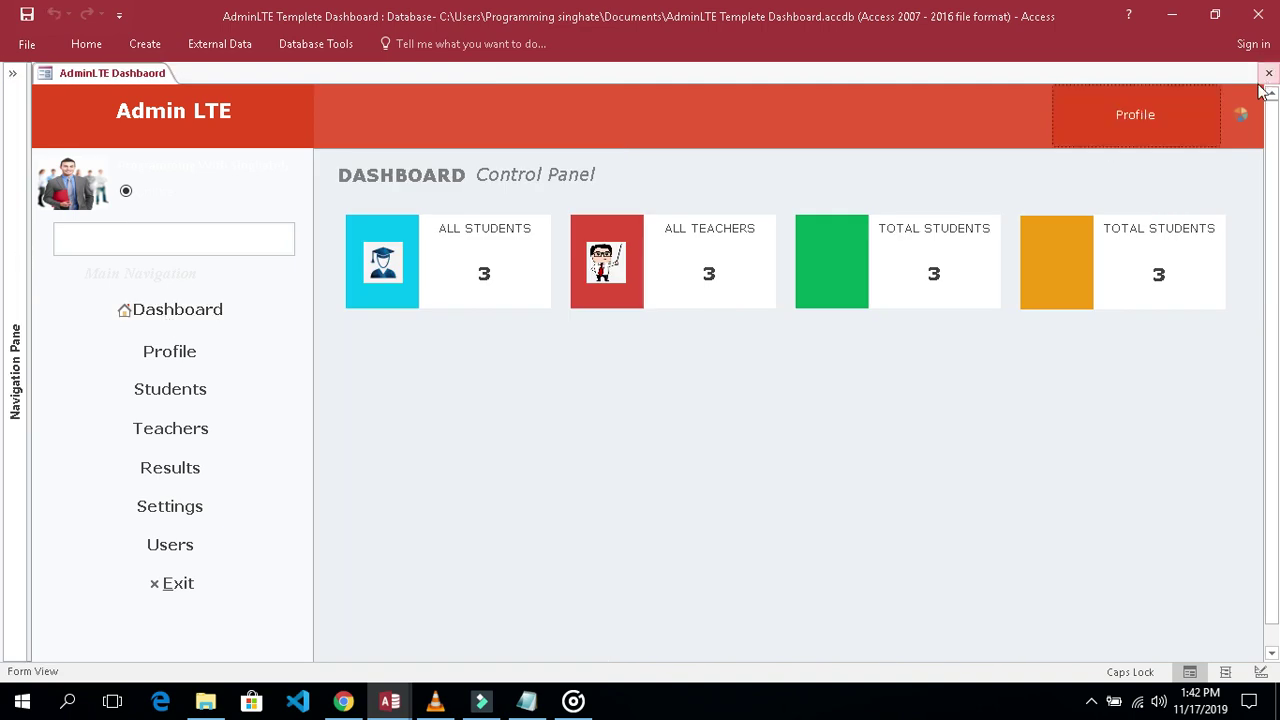
Change the template dashboard's theme skin to Dark-Blue and hide the skin selector
click(1241, 116)
click(1251, 202)
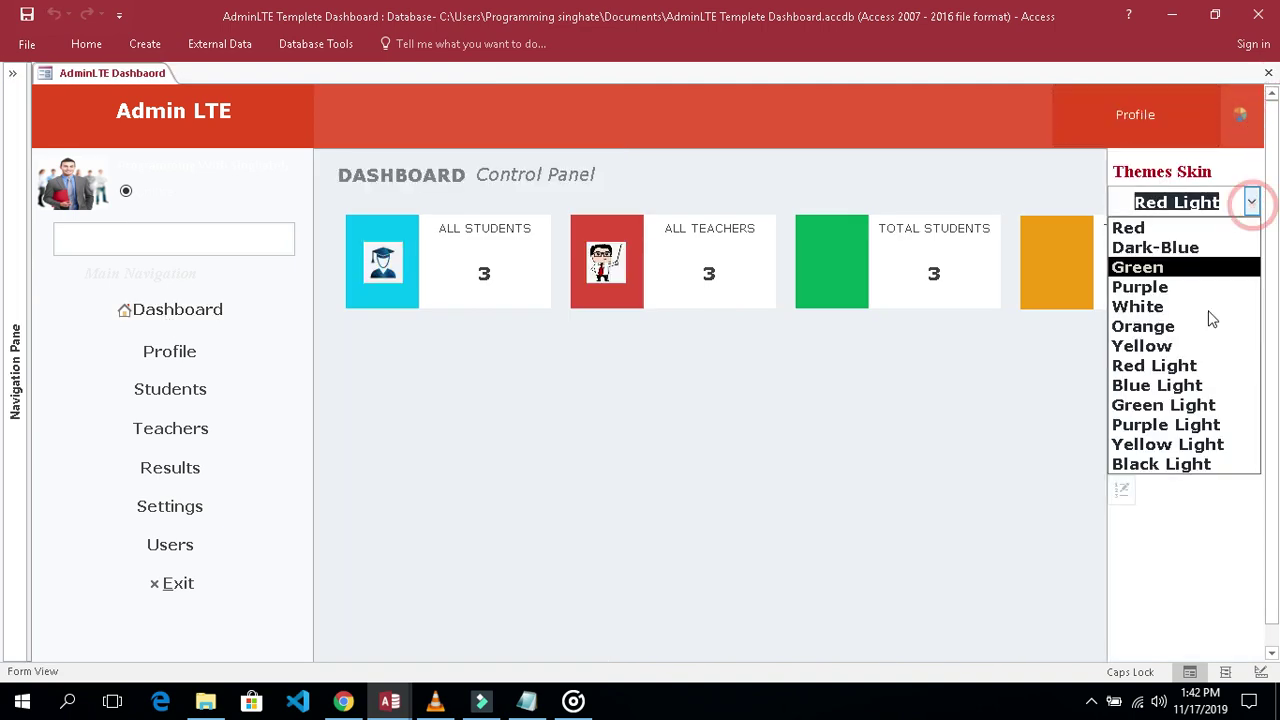
click(1207, 258)
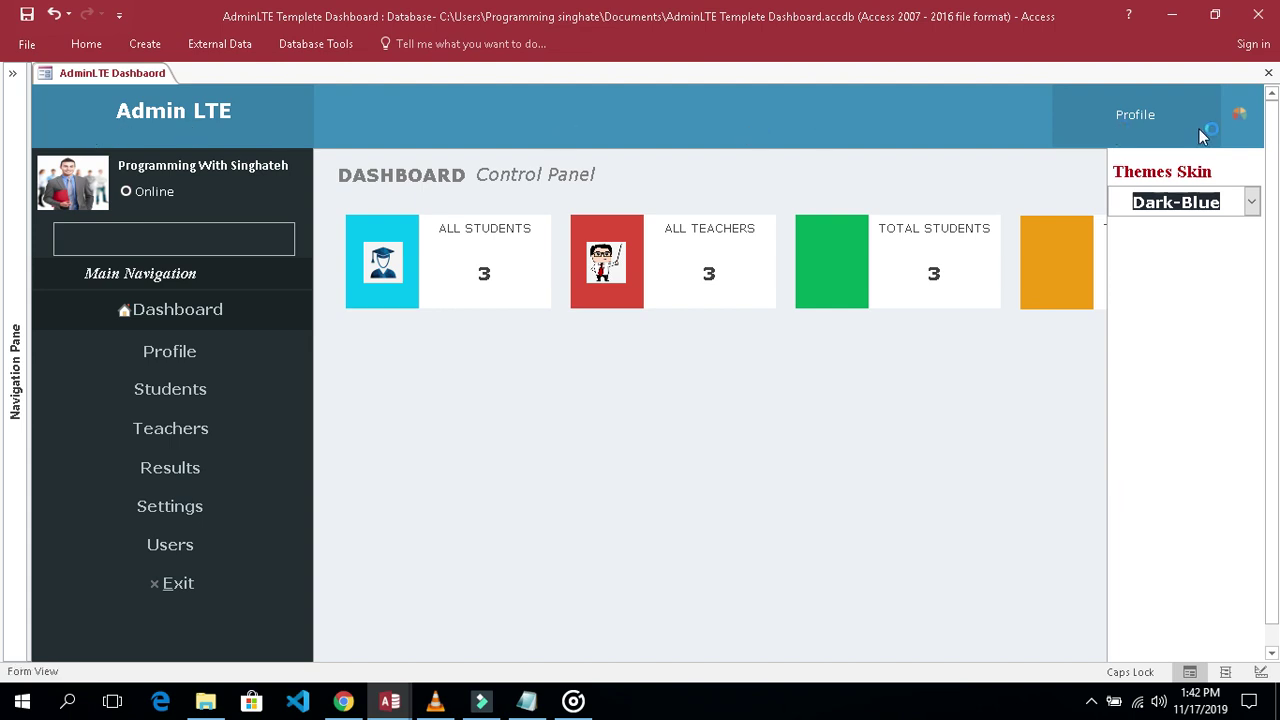
click(1237, 120)
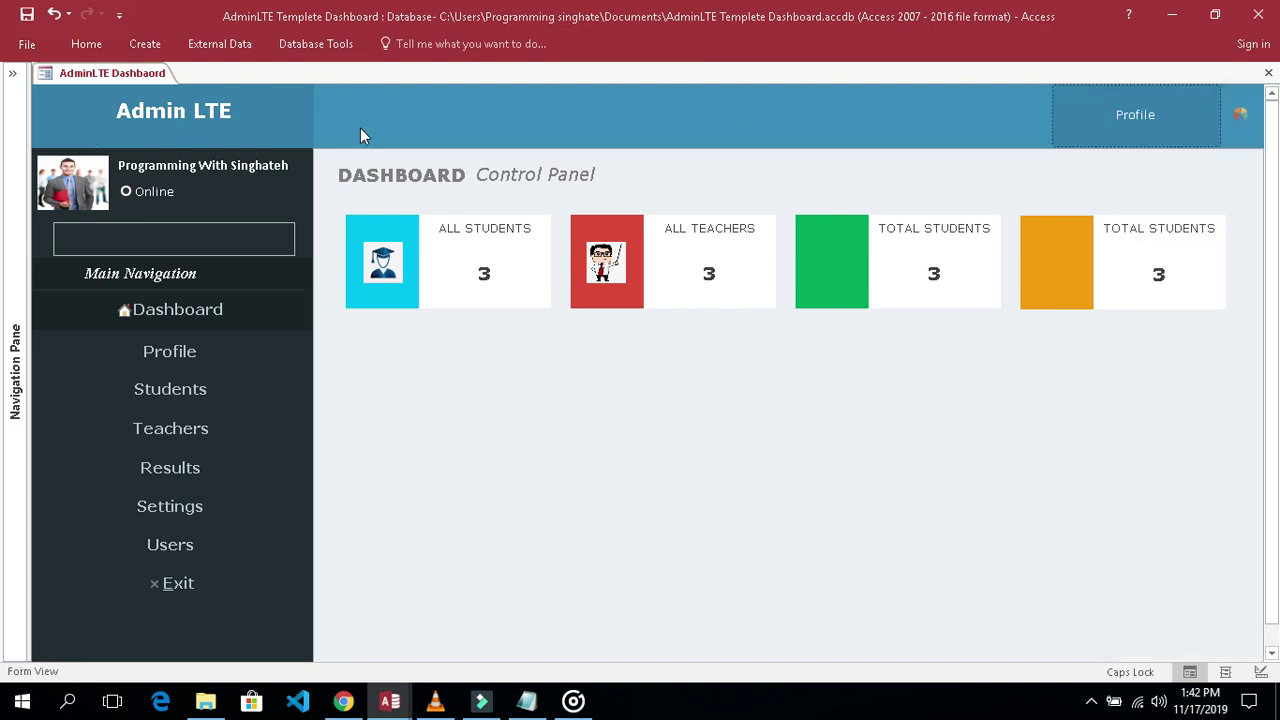
Switch back to the ACCESS ADMINLTE DASHBOARD database, return MainDashbaord to Design View and expand the navigation pane
click(390, 702)
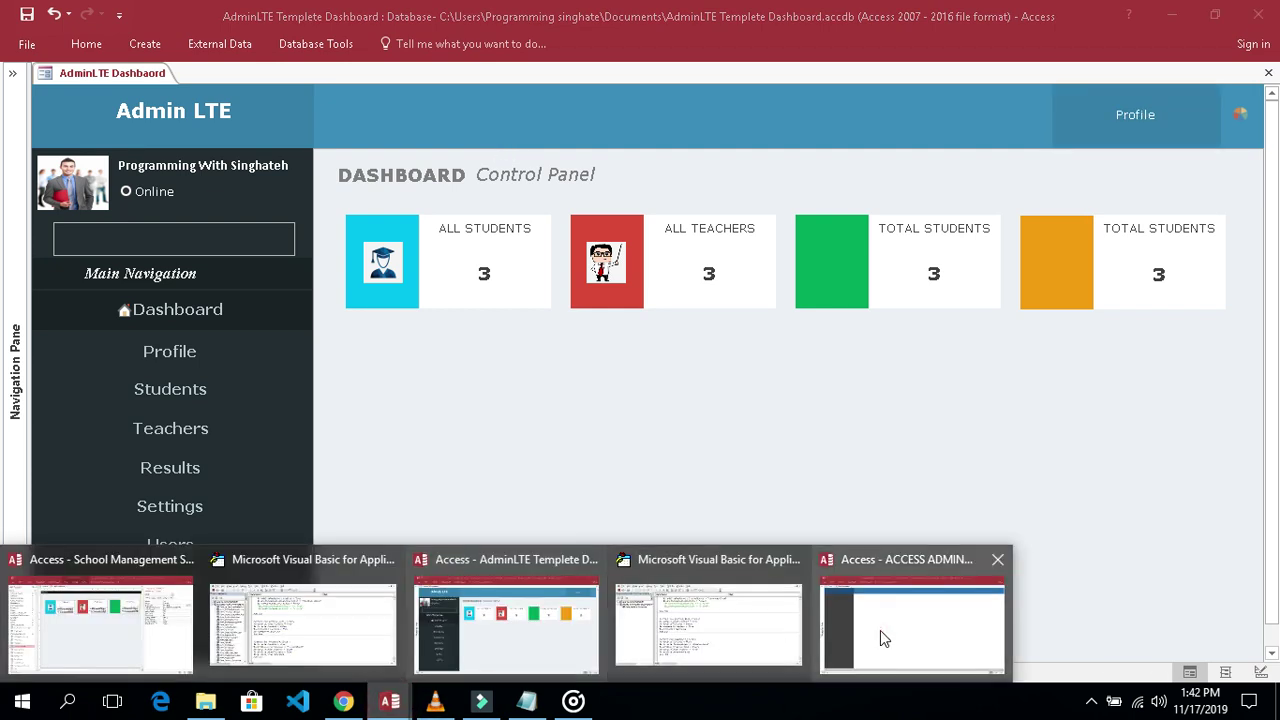
click(880, 630)
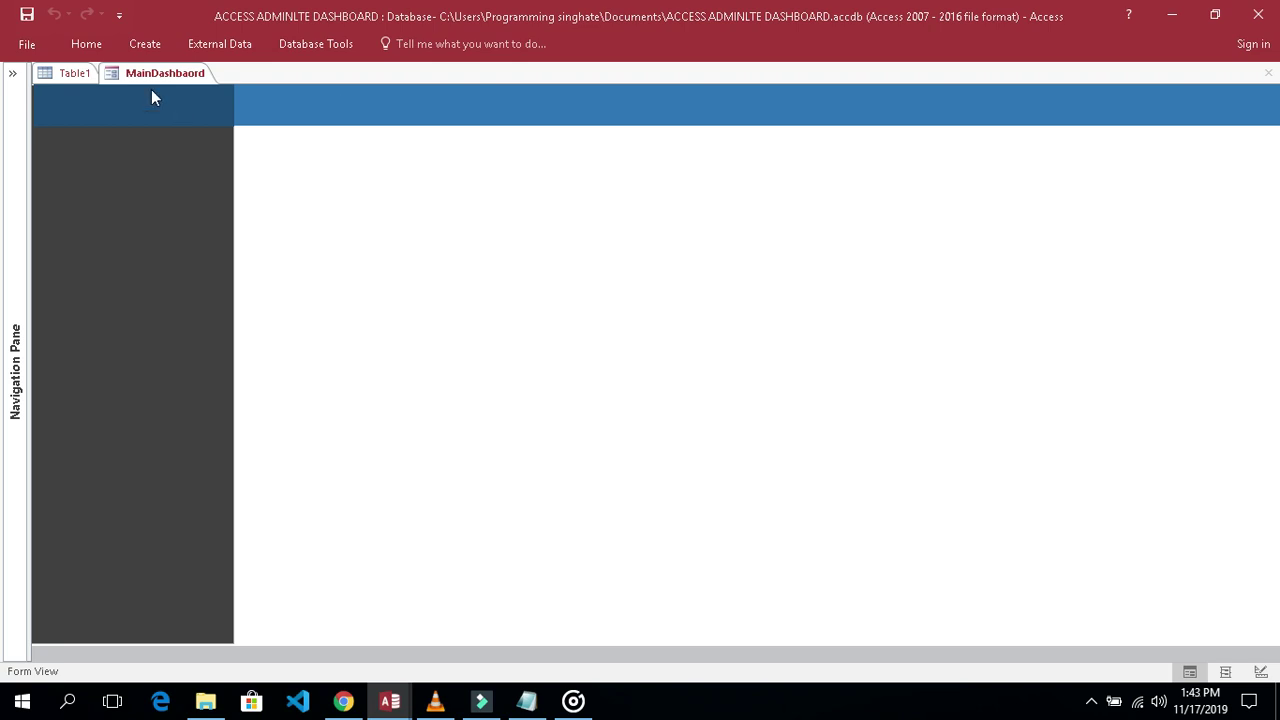
click(86, 44)
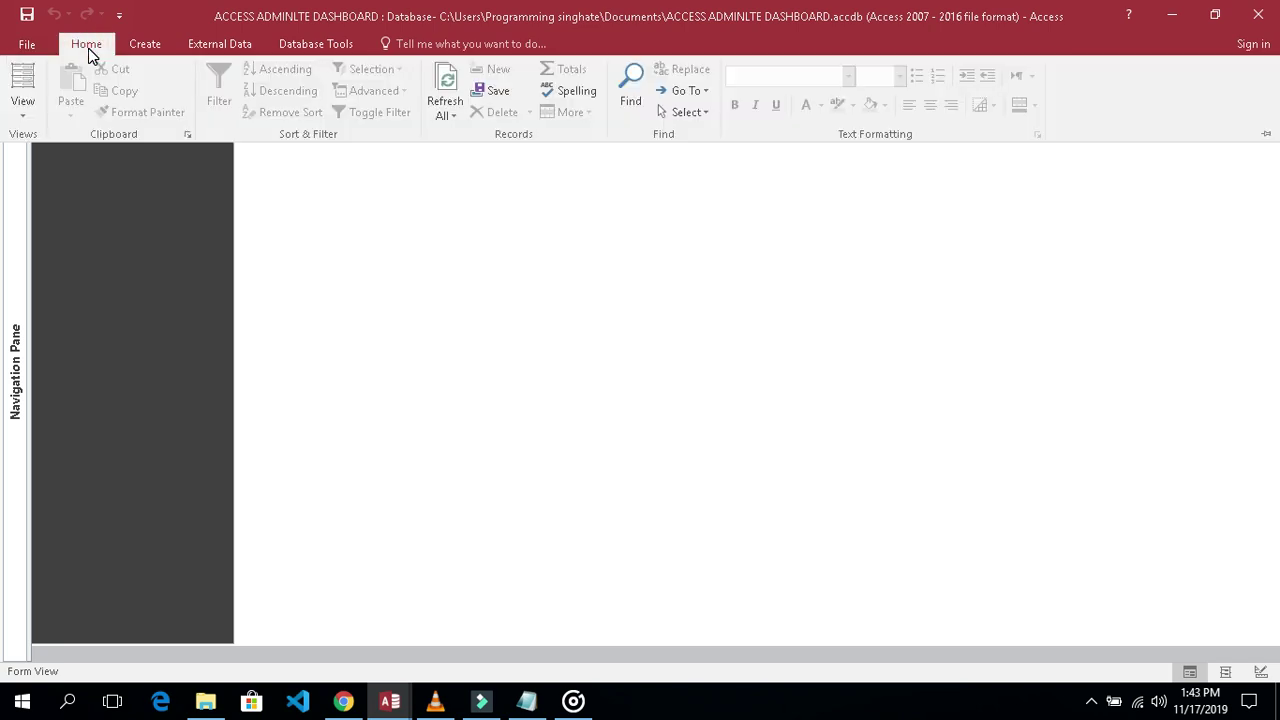
click(24, 110)
click(72, 227)
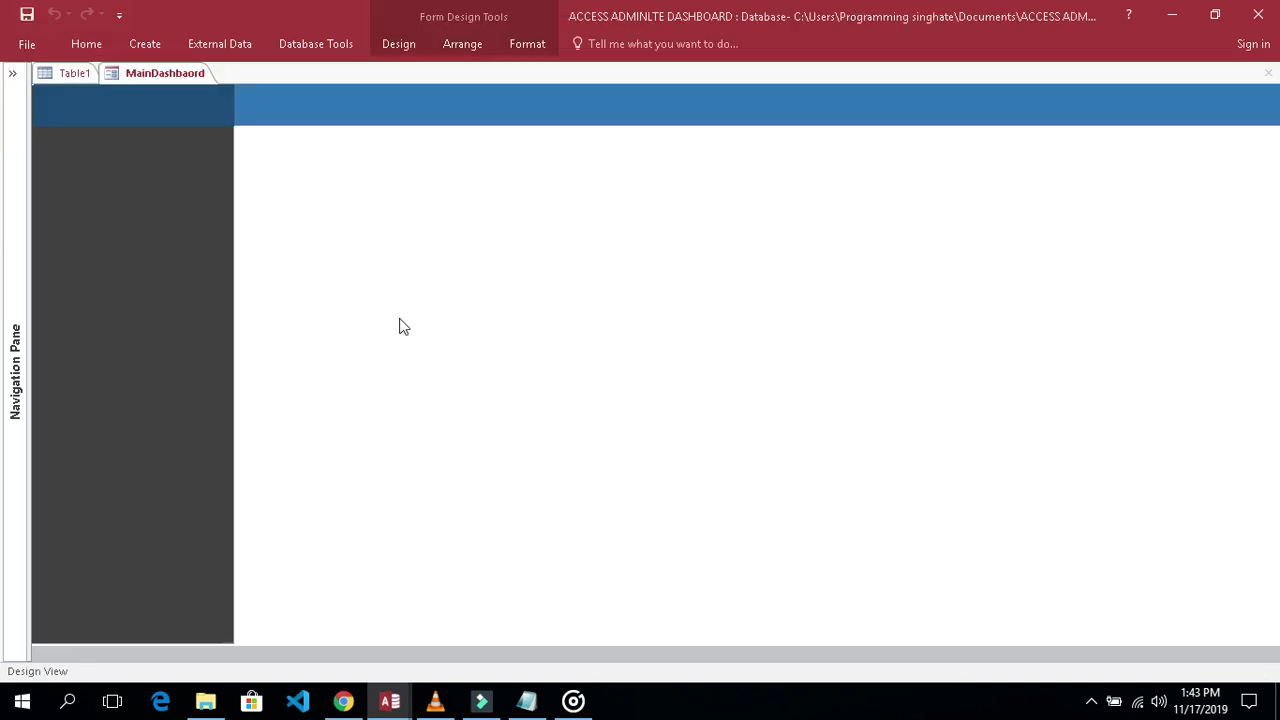
click(13, 76)
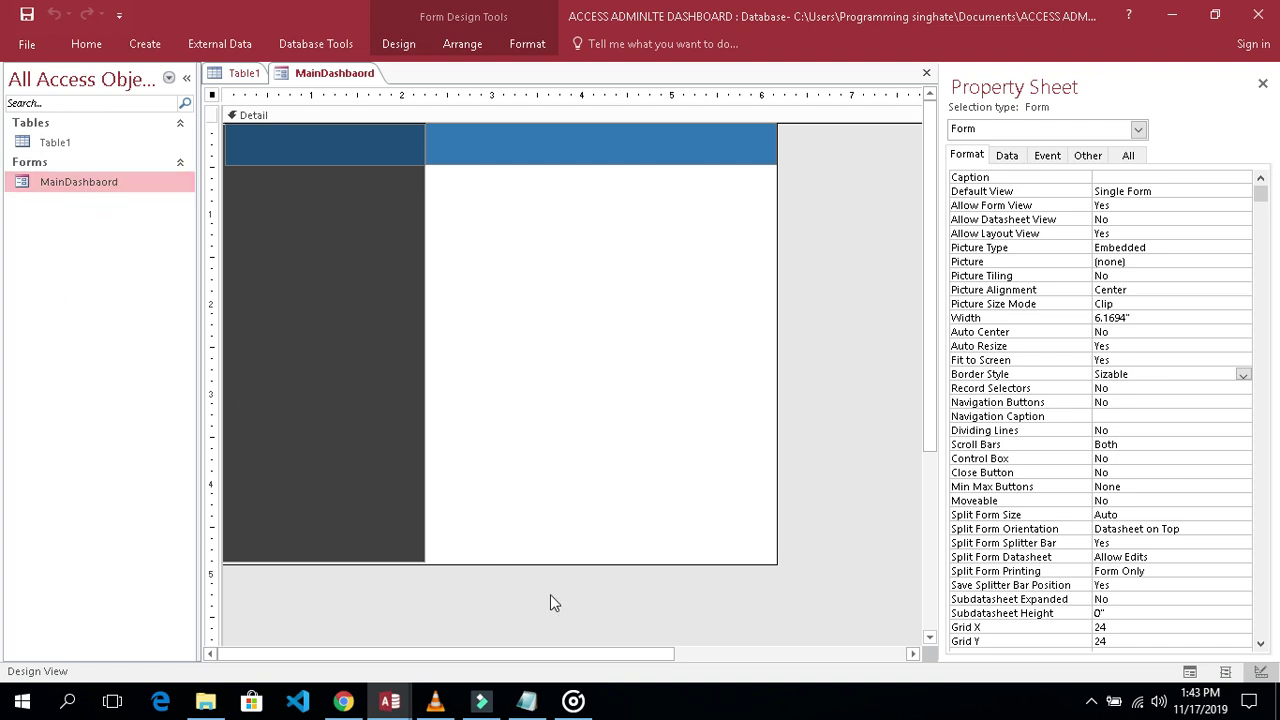
Switch to the music player, start playing the Love Yourself track and minimize the player
click(574, 703)
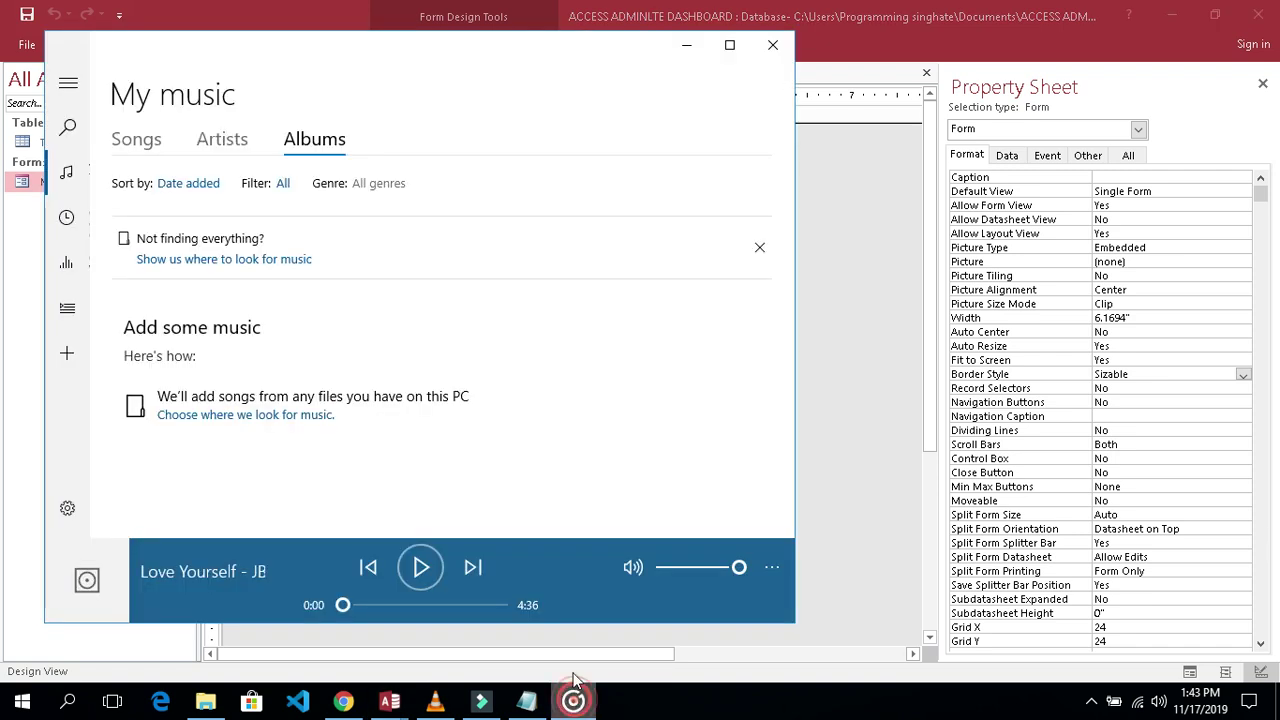
click(420, 568)
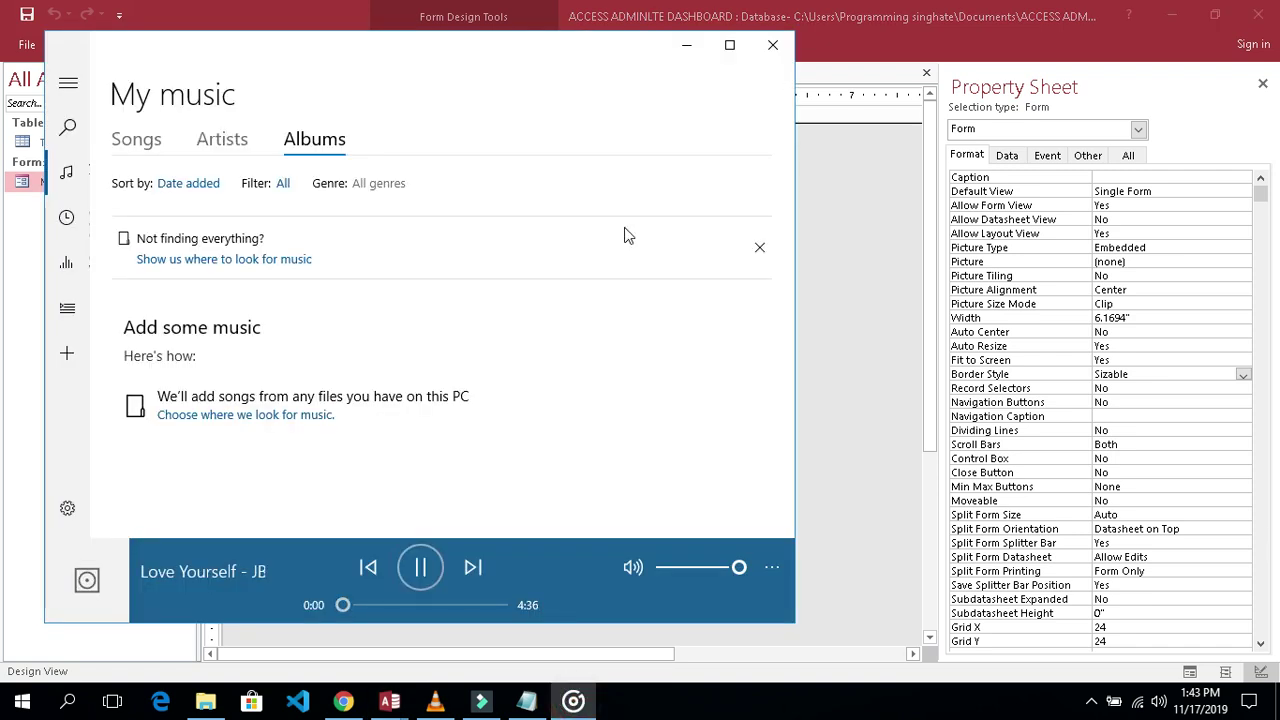
click(688, 50)
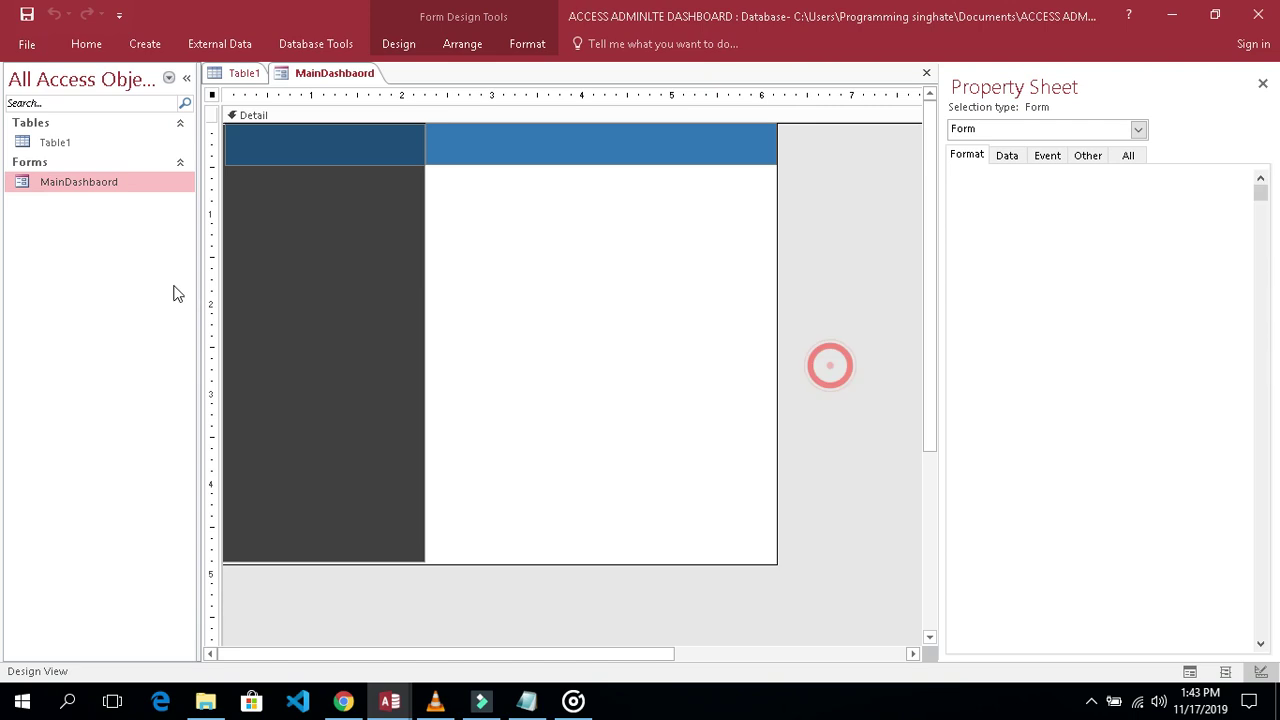
Create a blank form and show it in Design View
click(145, 45)
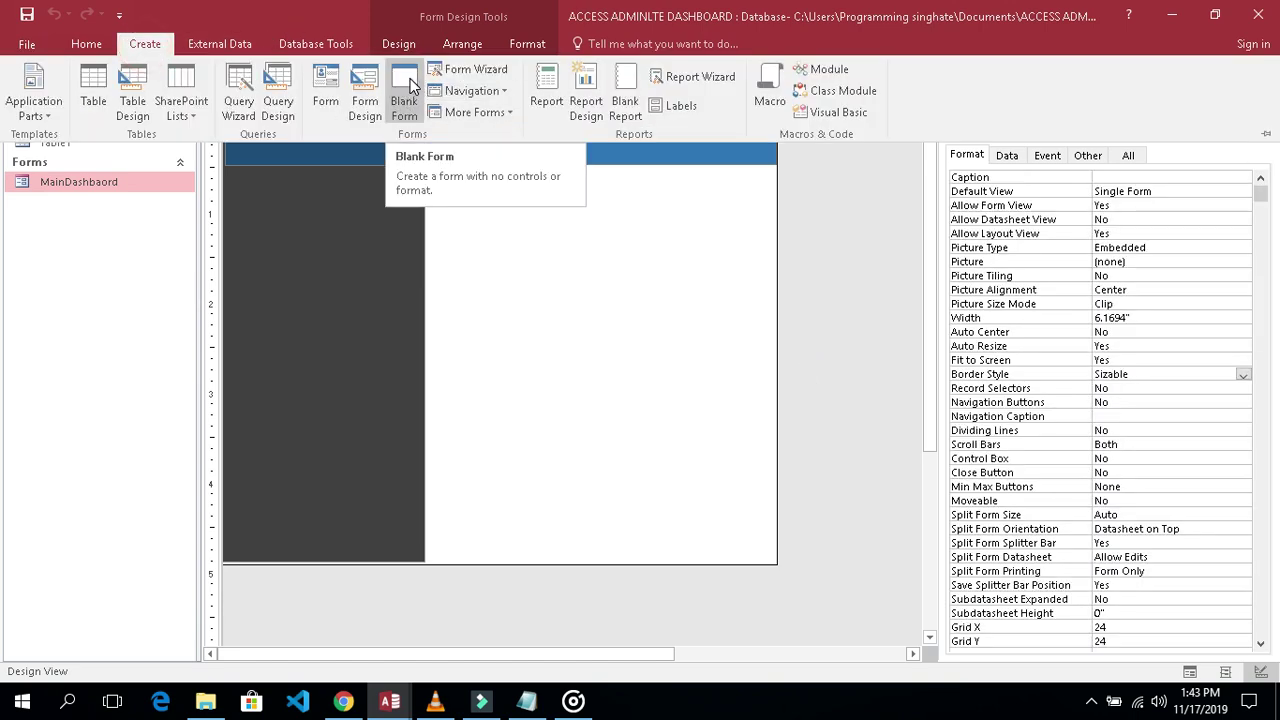
click(404, 108)
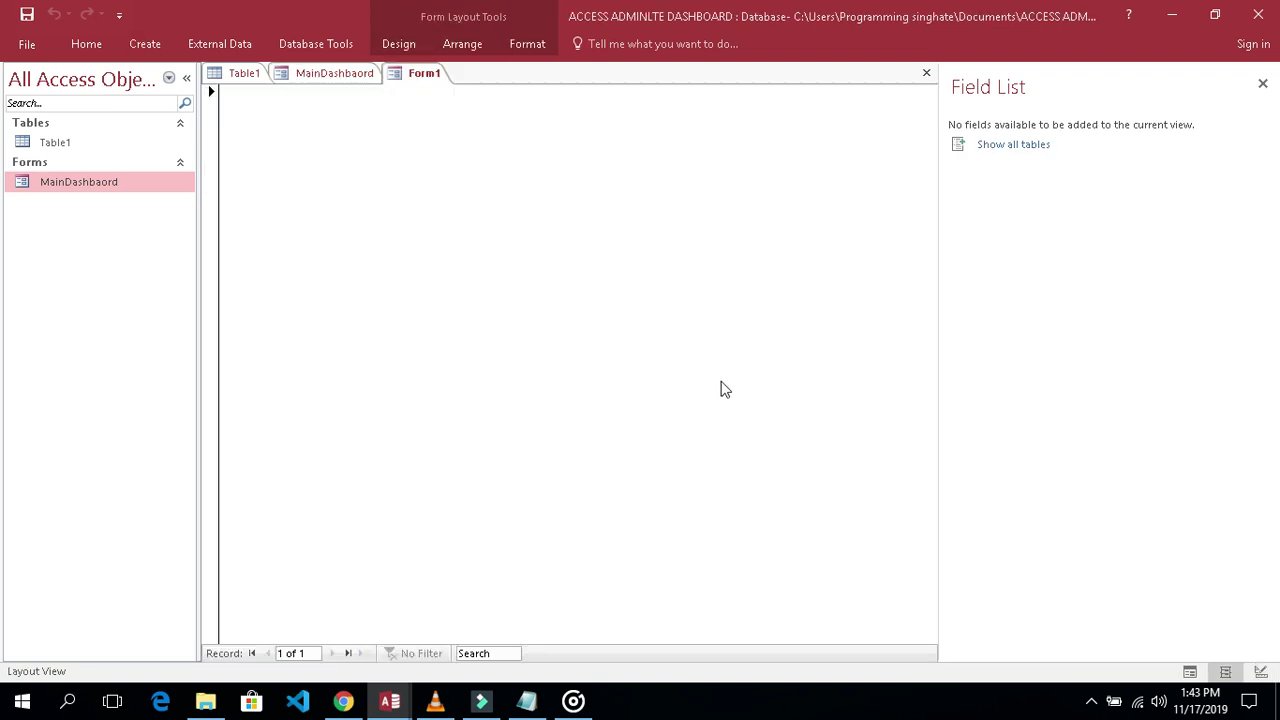
click(1261, 671)
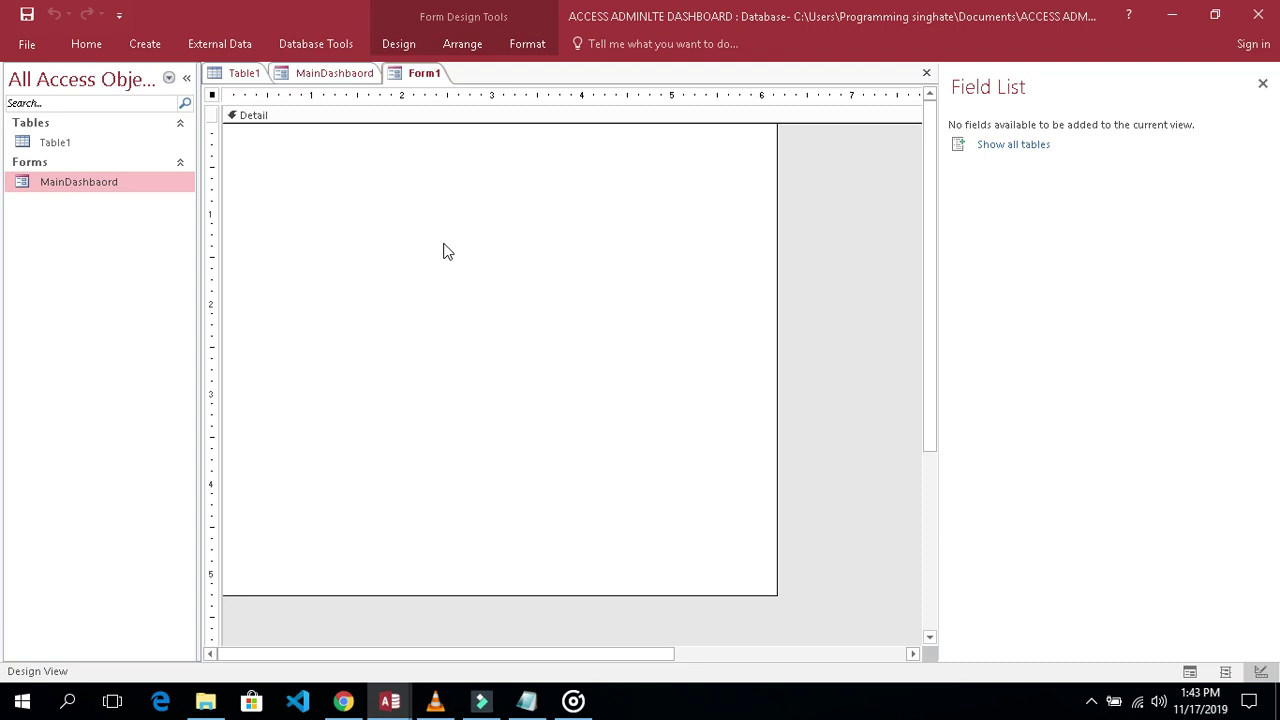
Save the new blank form as DashboardForm
key(ctrl+s)
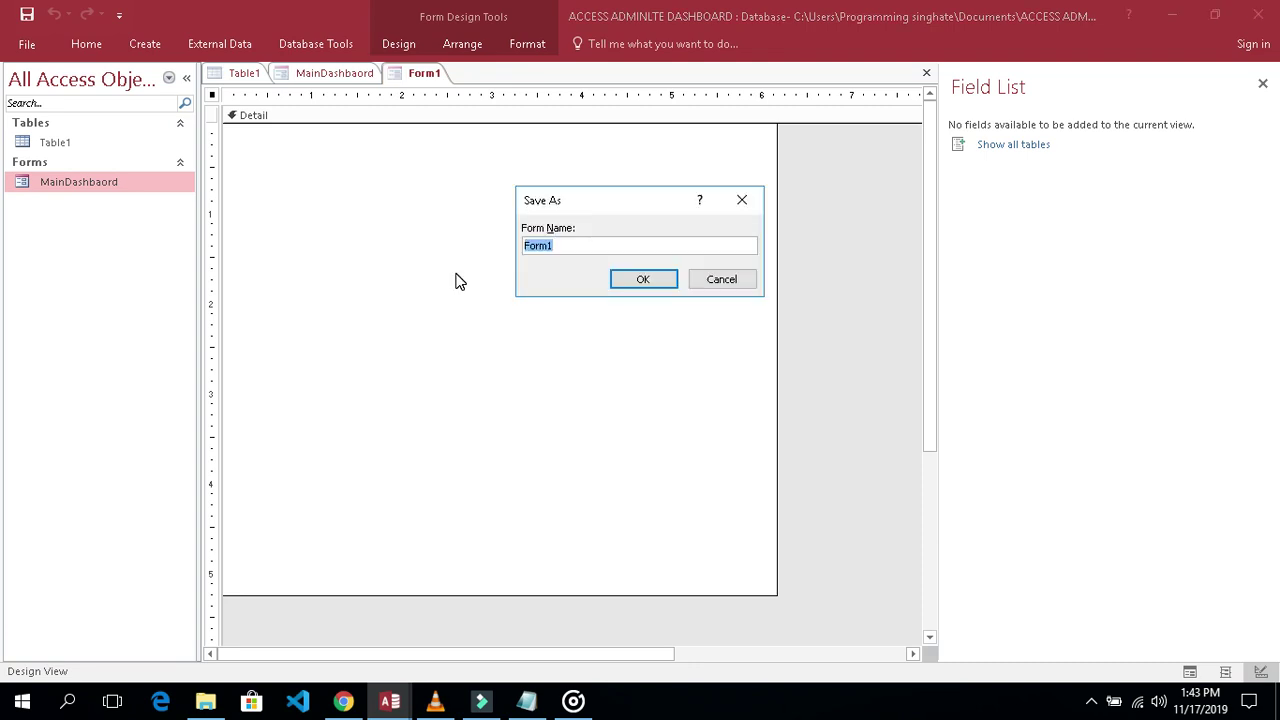
text(das)
key(BackSpace)
text(Dashboard)
click(634, 278)
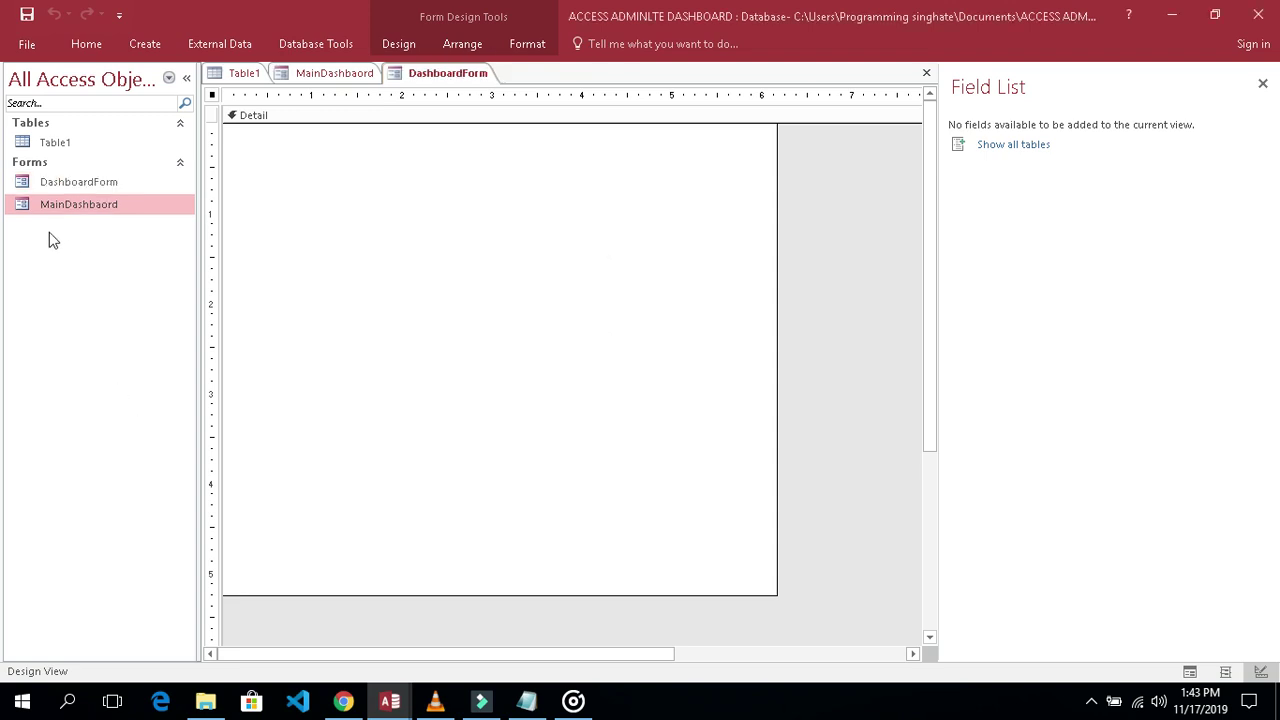
click(72, 185)
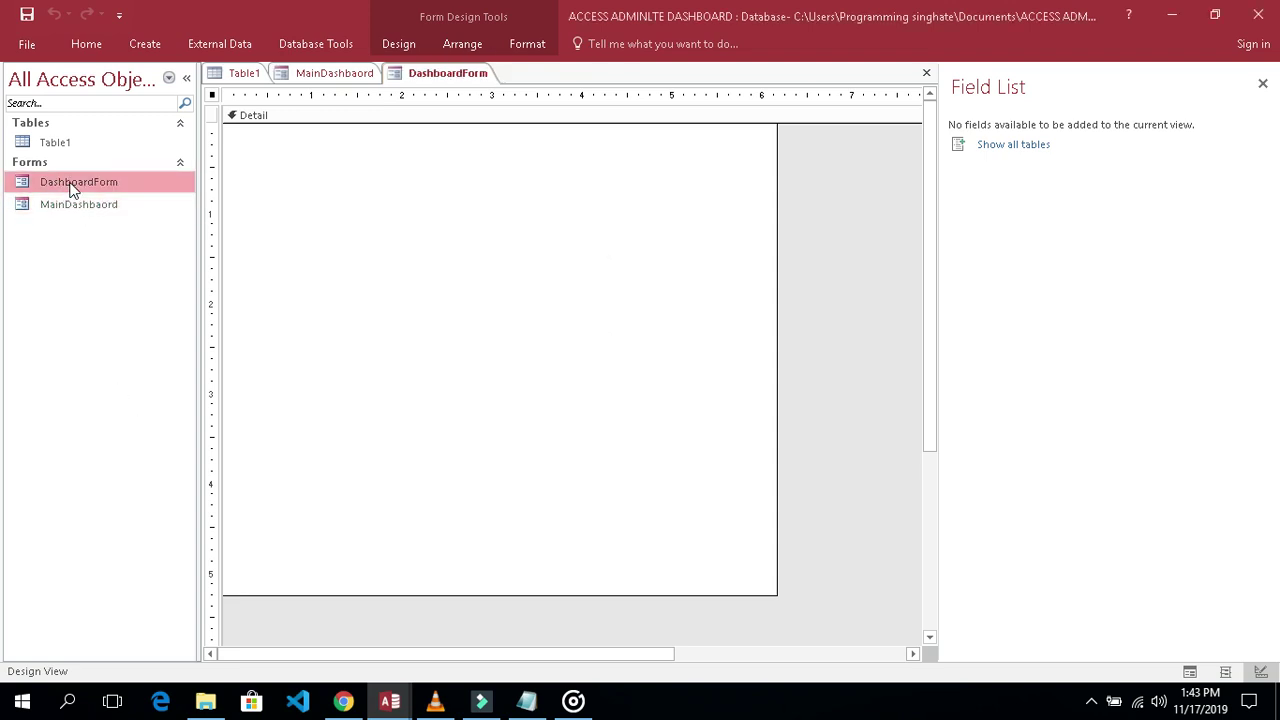
right_click(78, 181)
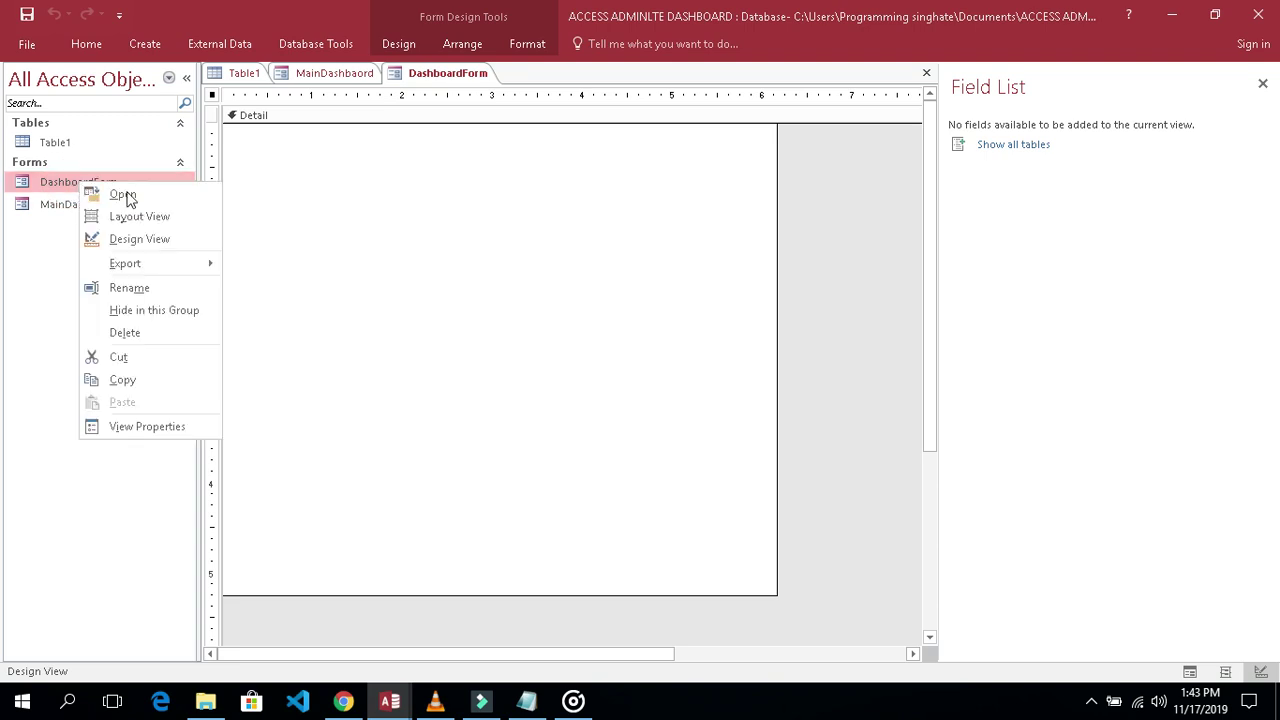
click(309, 227)
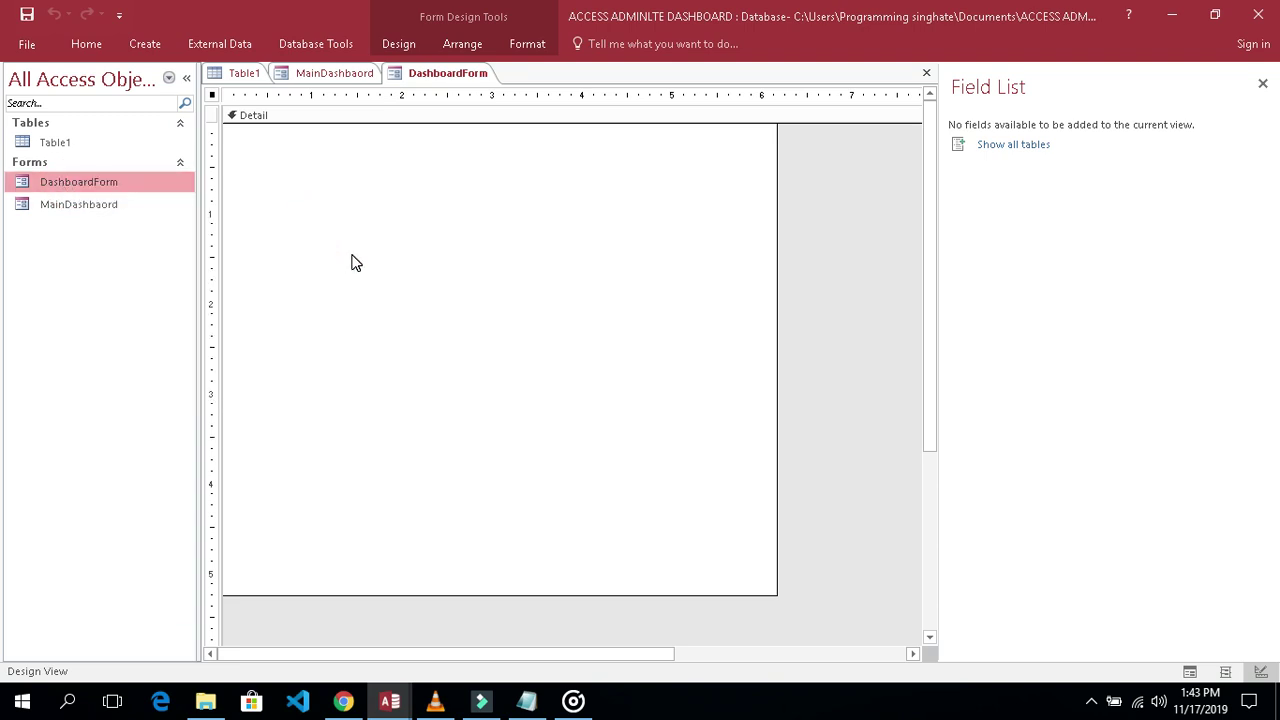
Set the back color of DashboardForm's Detail section to Background 2, Darker 25%
click(474, 289)
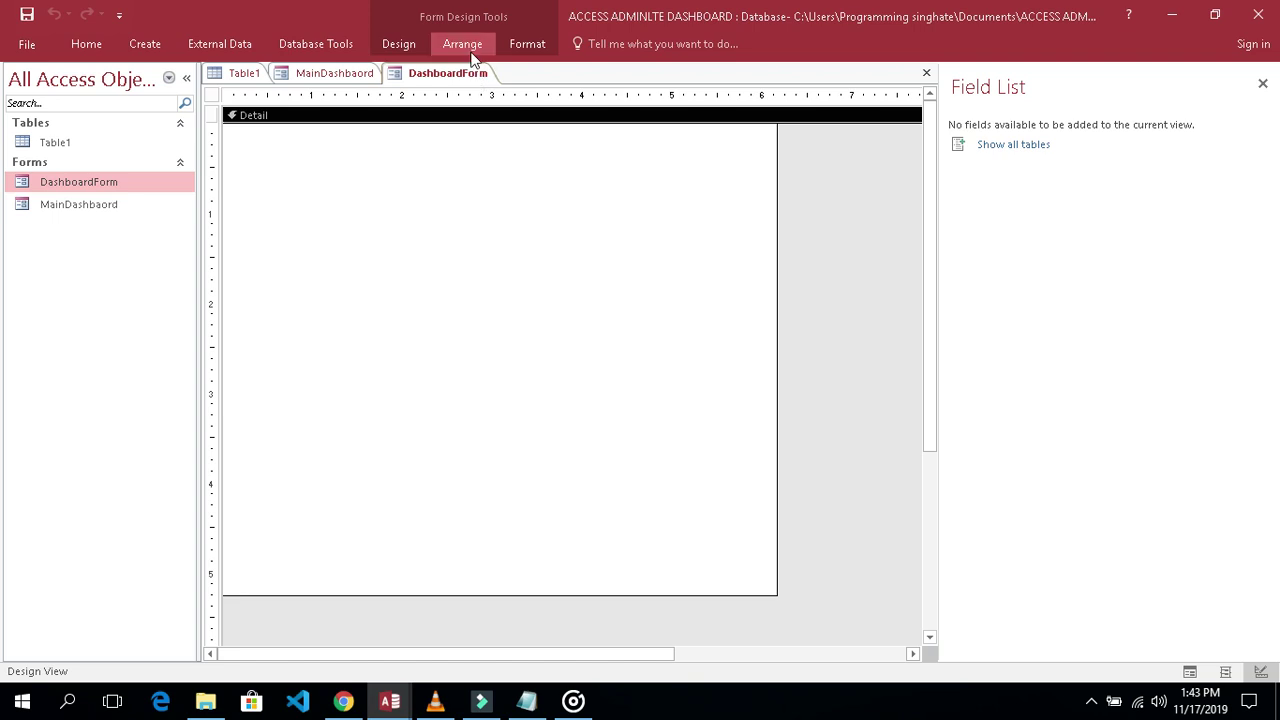
click(398, 43)
click(960, 95)
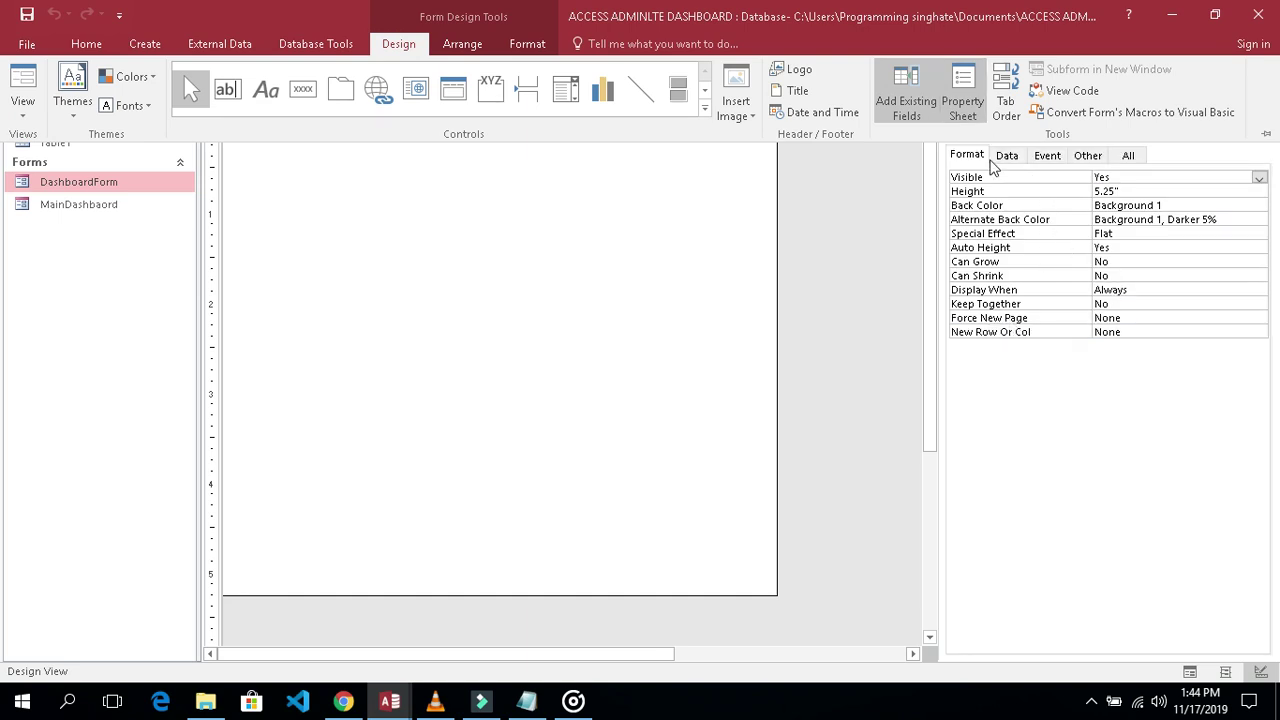
click(1226, 206)
click(1243, 205)
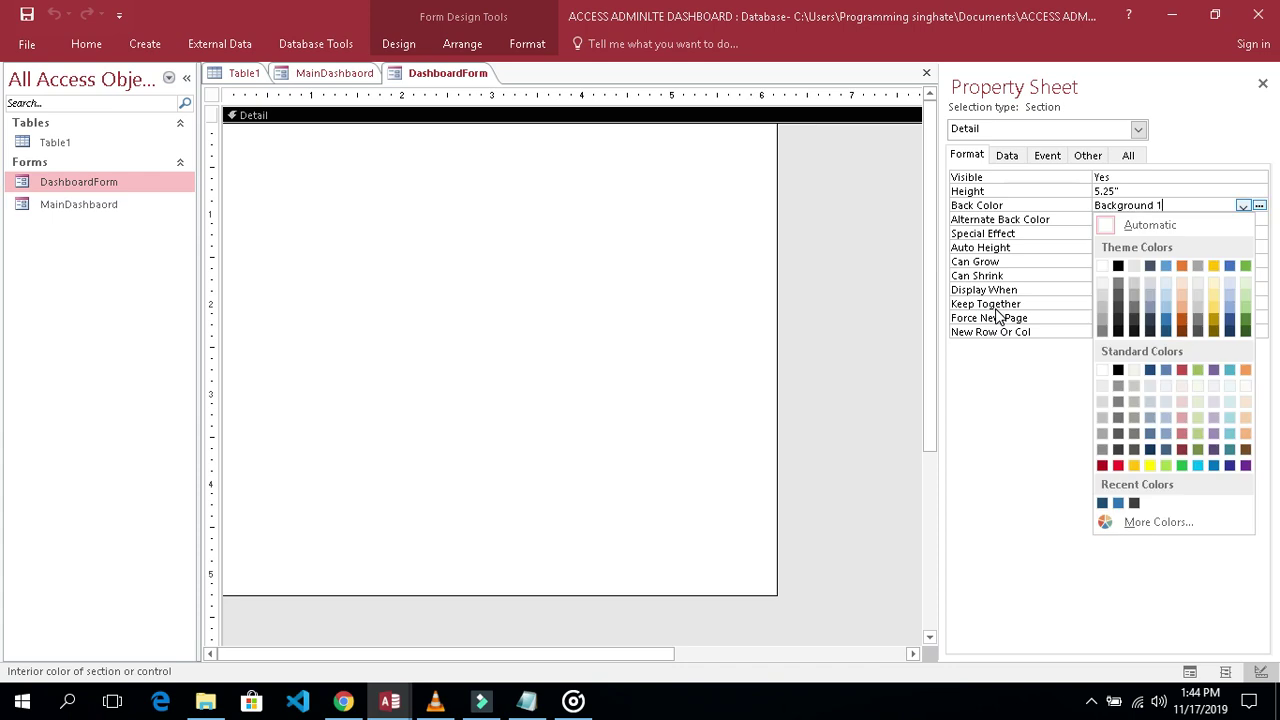
click(1134, 300)
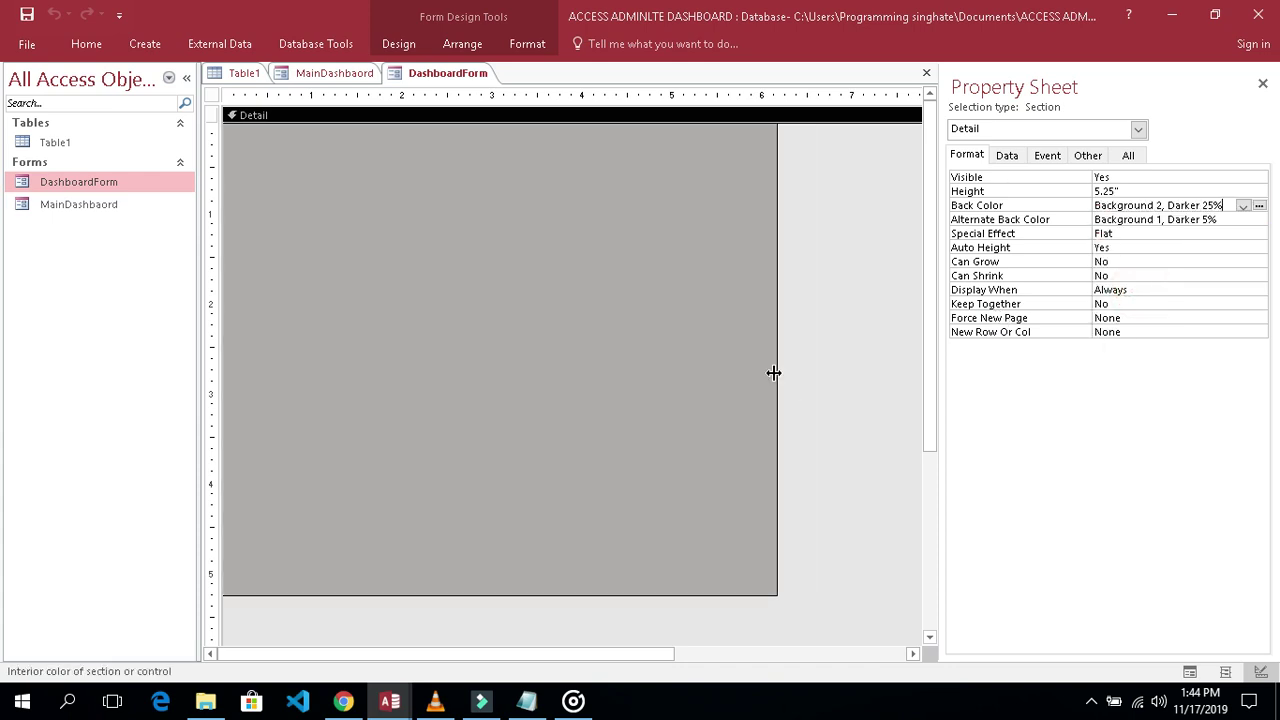
click(829, 323)
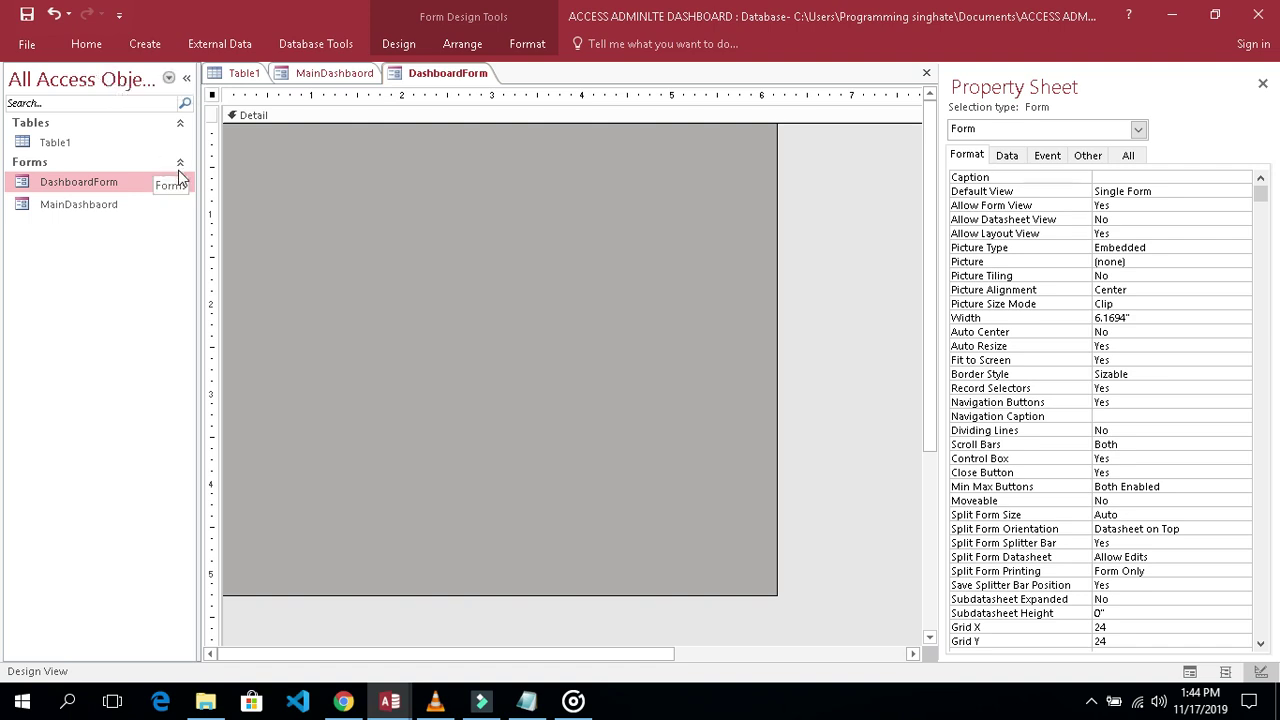
Preview DashboardForm in Form View with the navigation pane collapsed, and return to Design View
click(90, 45)
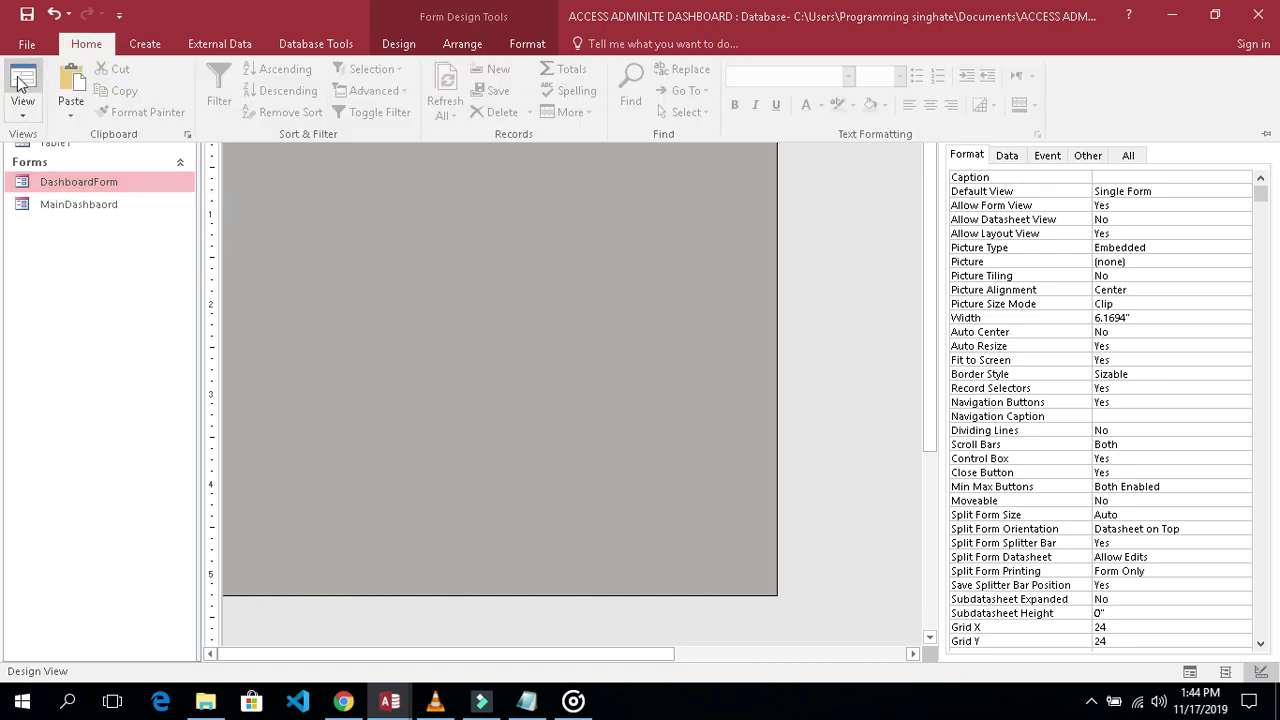
click(22, 84)
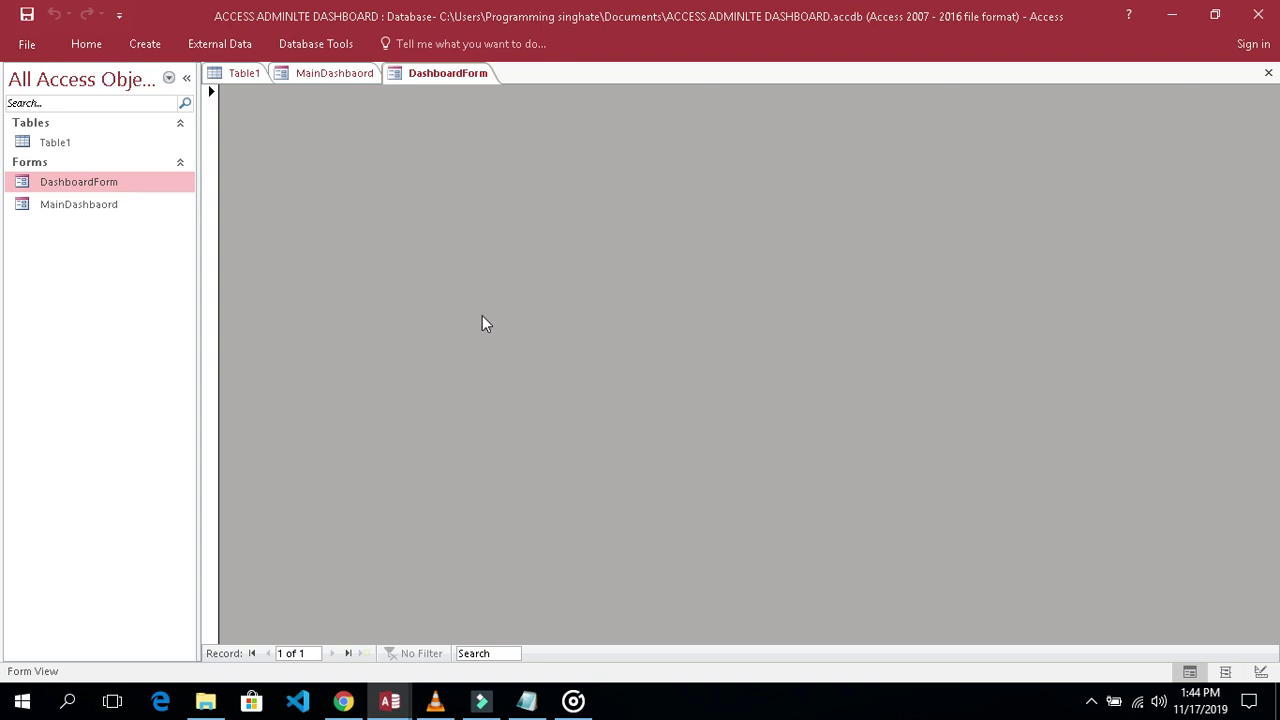
click(186, 78)
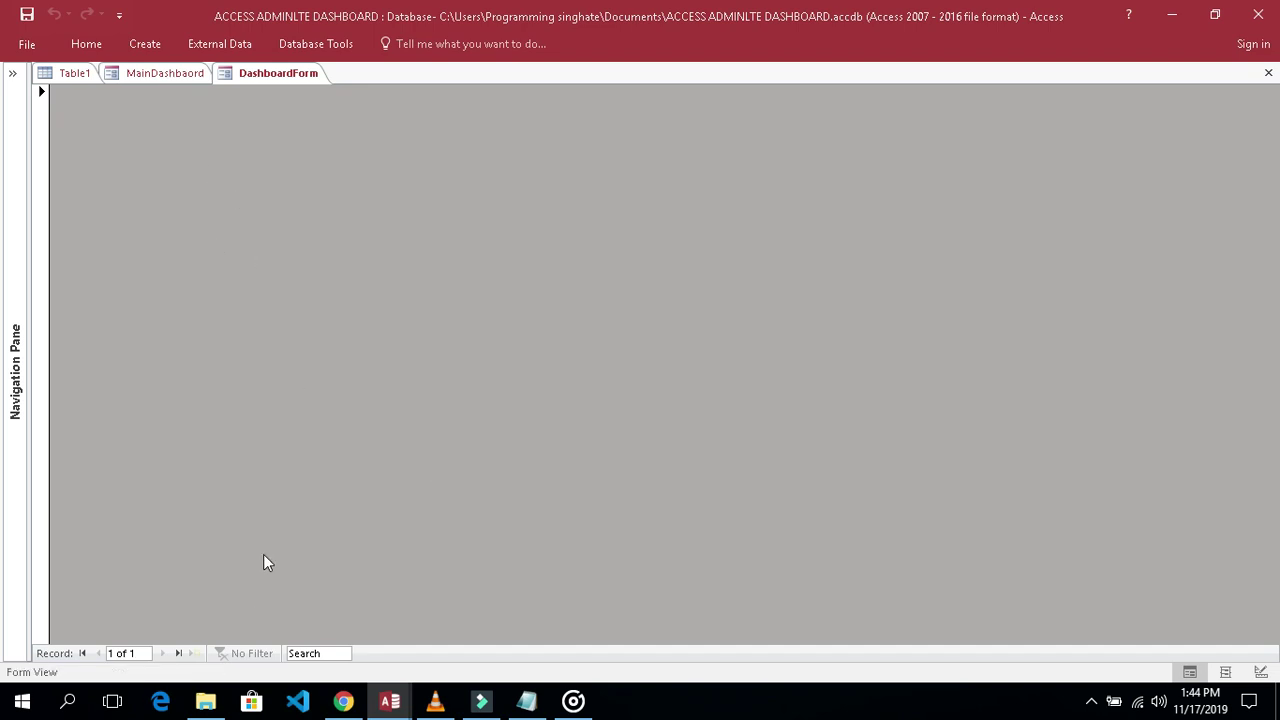
click(1258, 671)
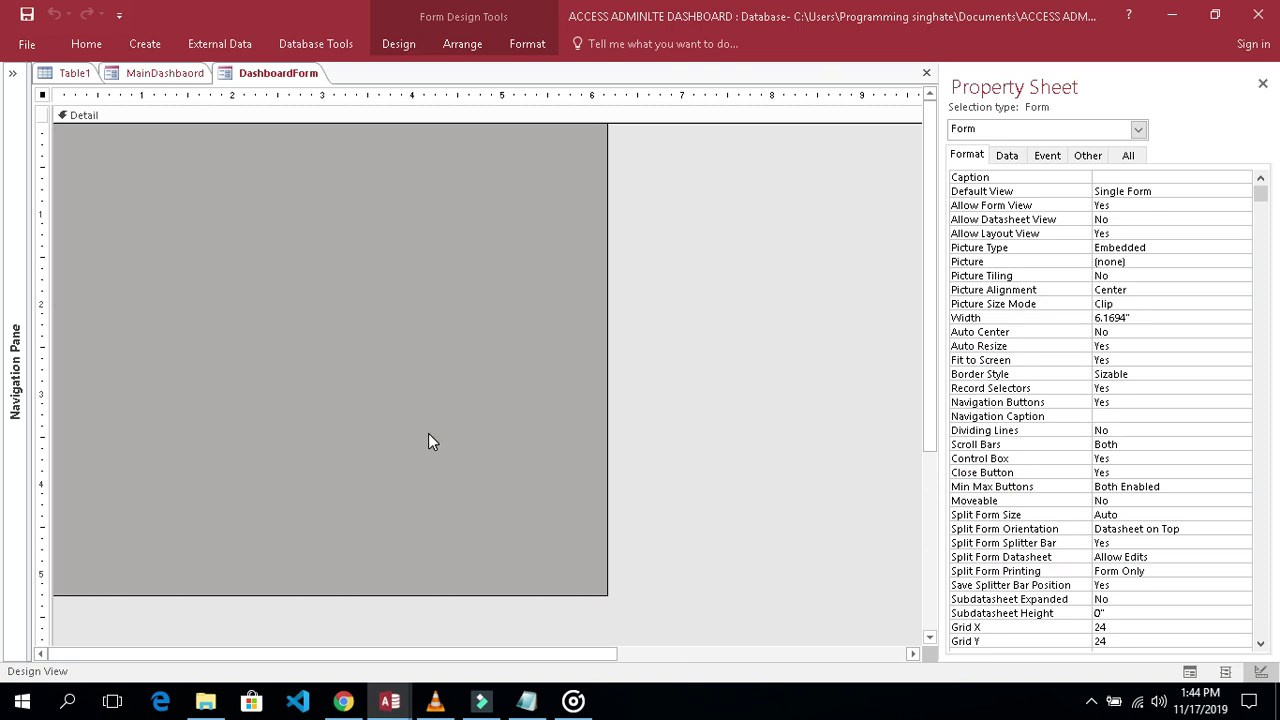
Set the form's Record Selectors and Navigation Buttons to No and its Scroll Bars to Neither
click(384, 467)
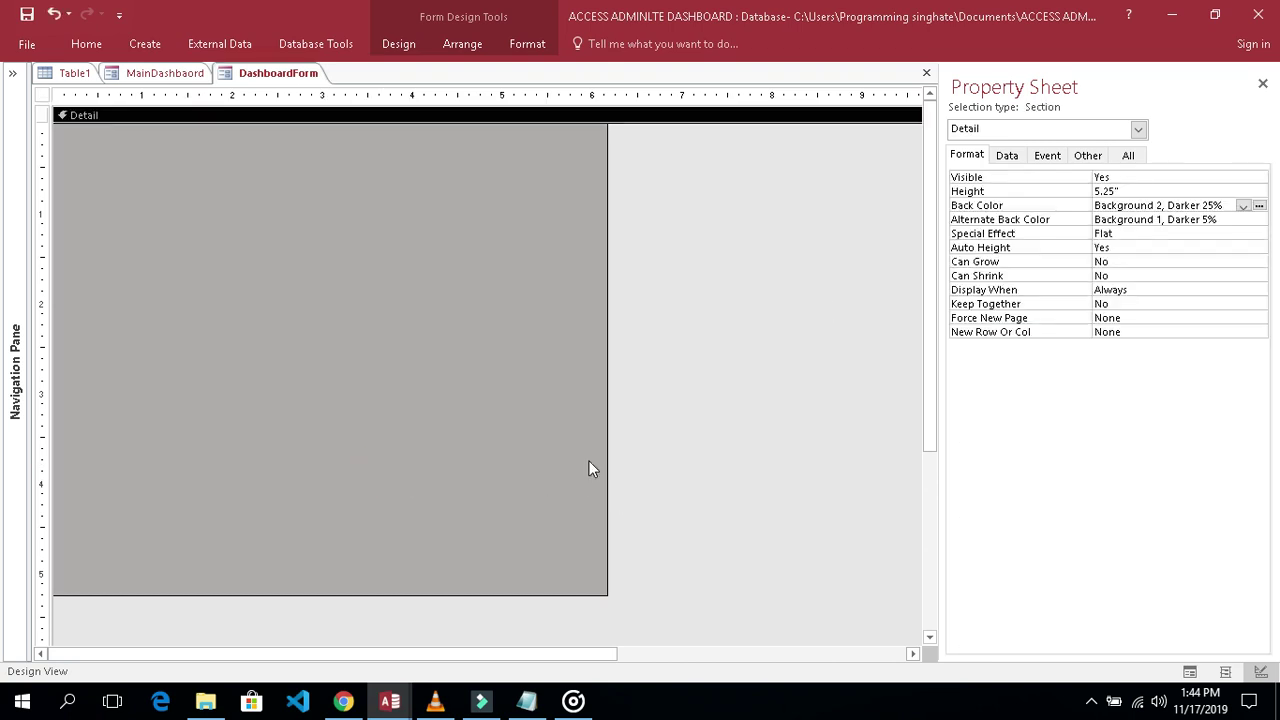
click(1137, 129)
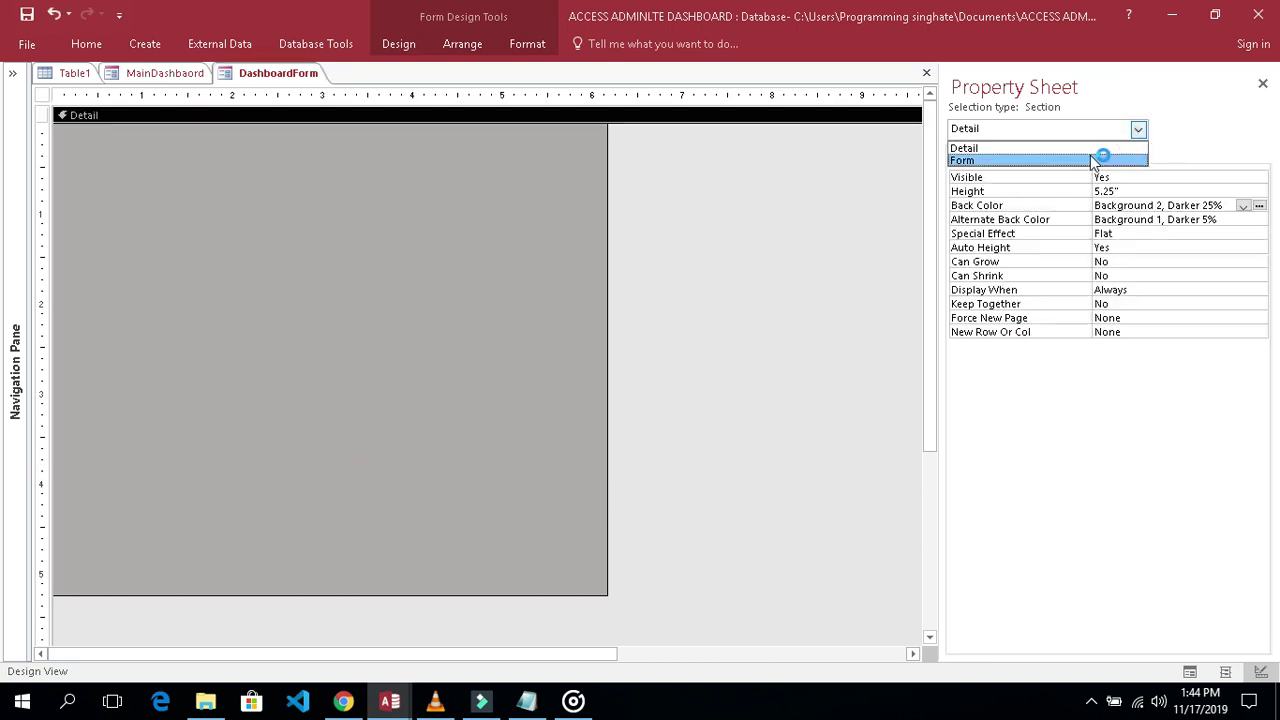
click(1100, 155)
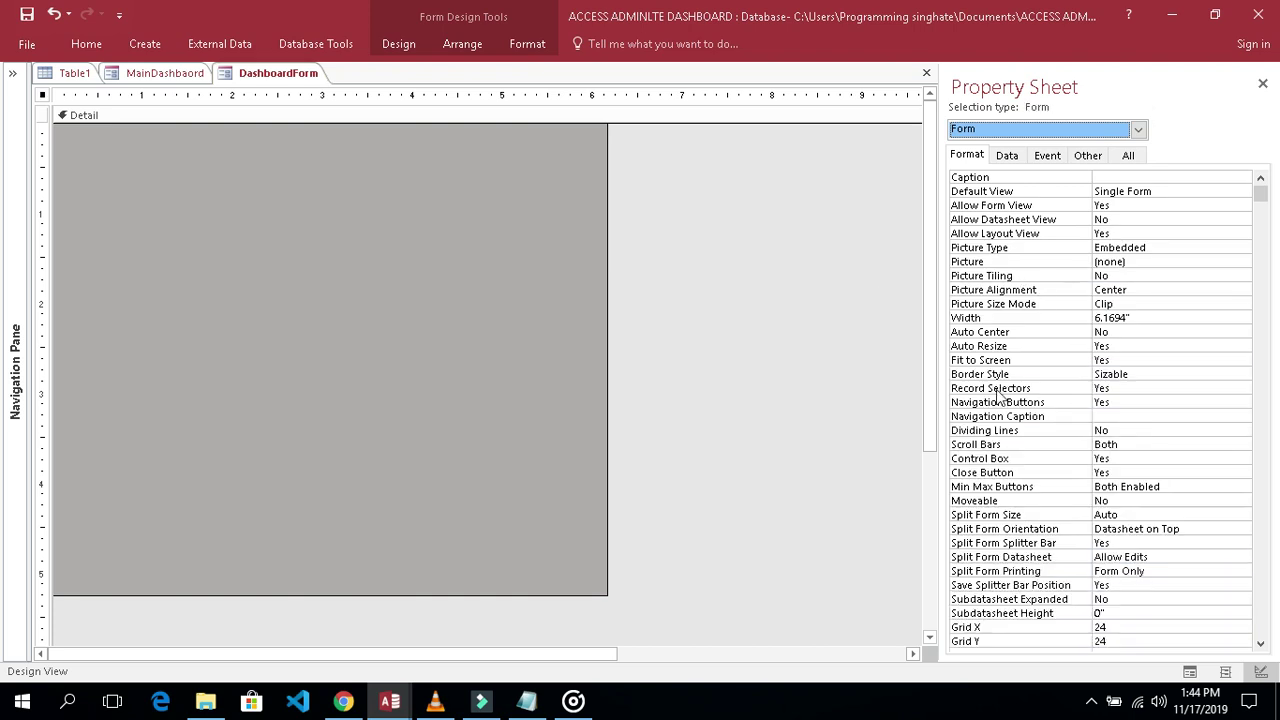
double_click(1110, 389)
double_click(1108, 402)
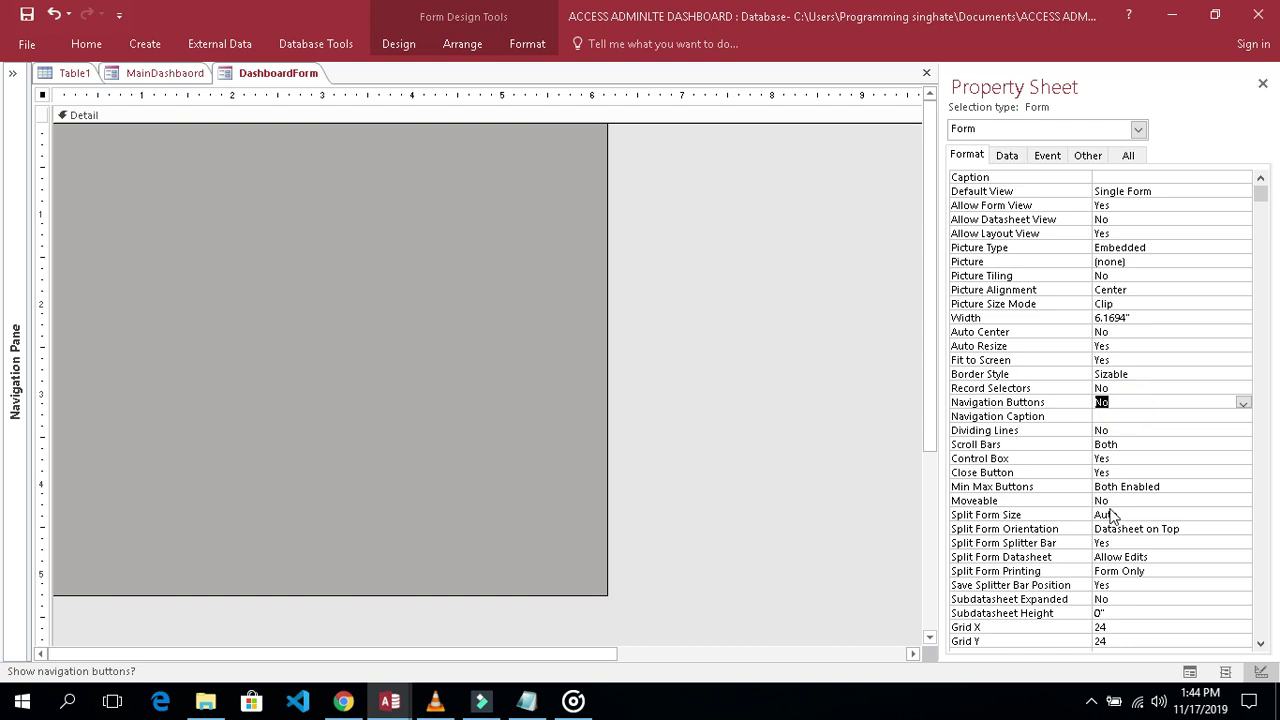
double_click(1134, 444)
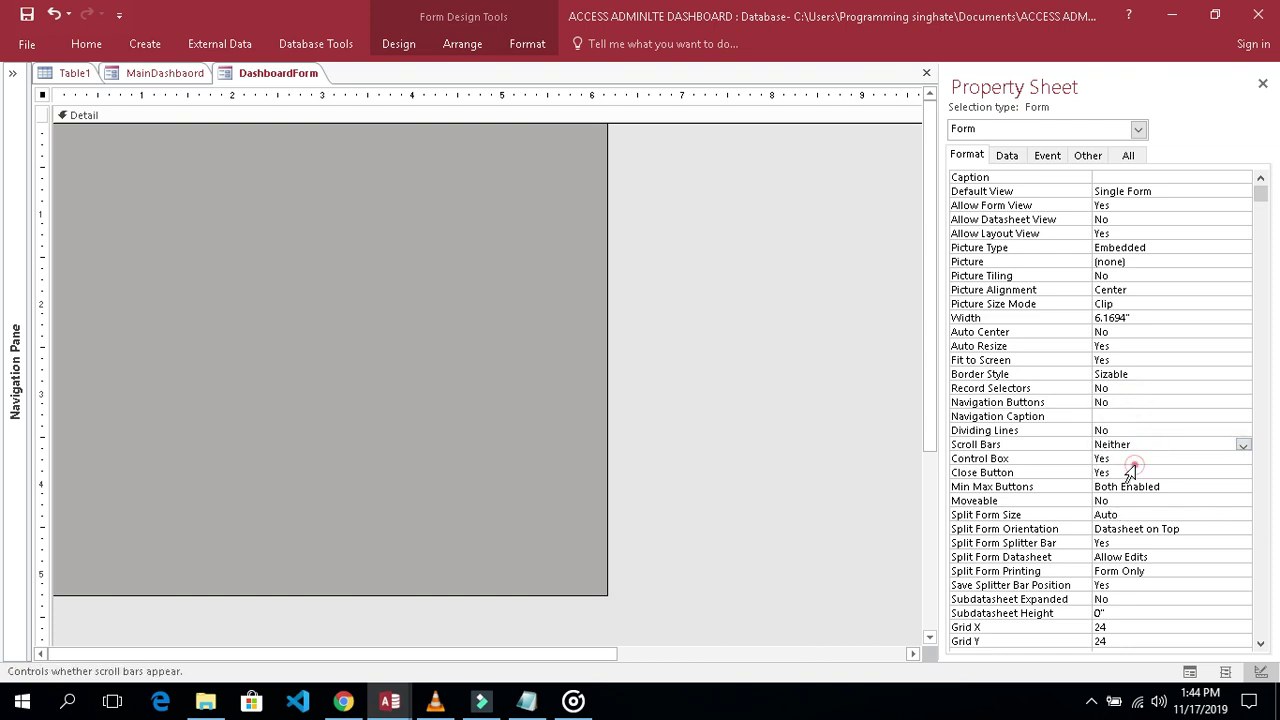
Set the form's Control Box and Close Button to No and its Min Max Buttons to None
double_click(1137, 458)
double_click(1142, 471)
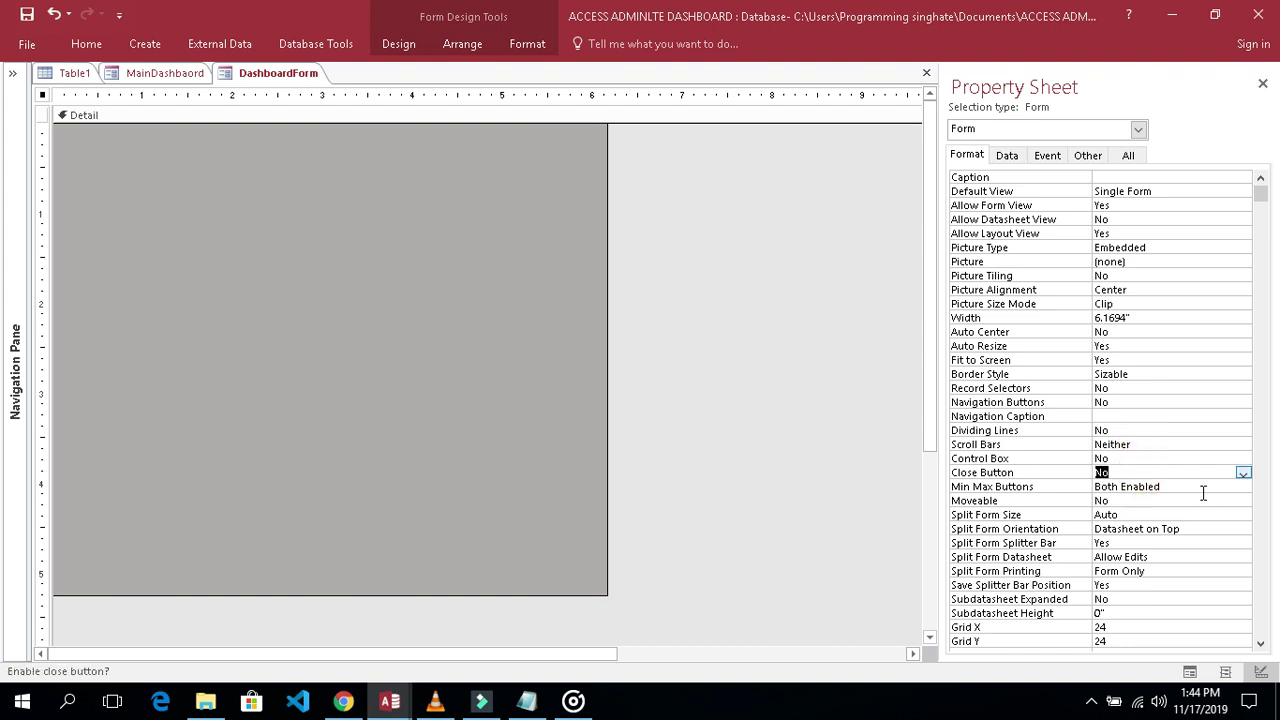
click(1215, 489)
click(1242, 487)
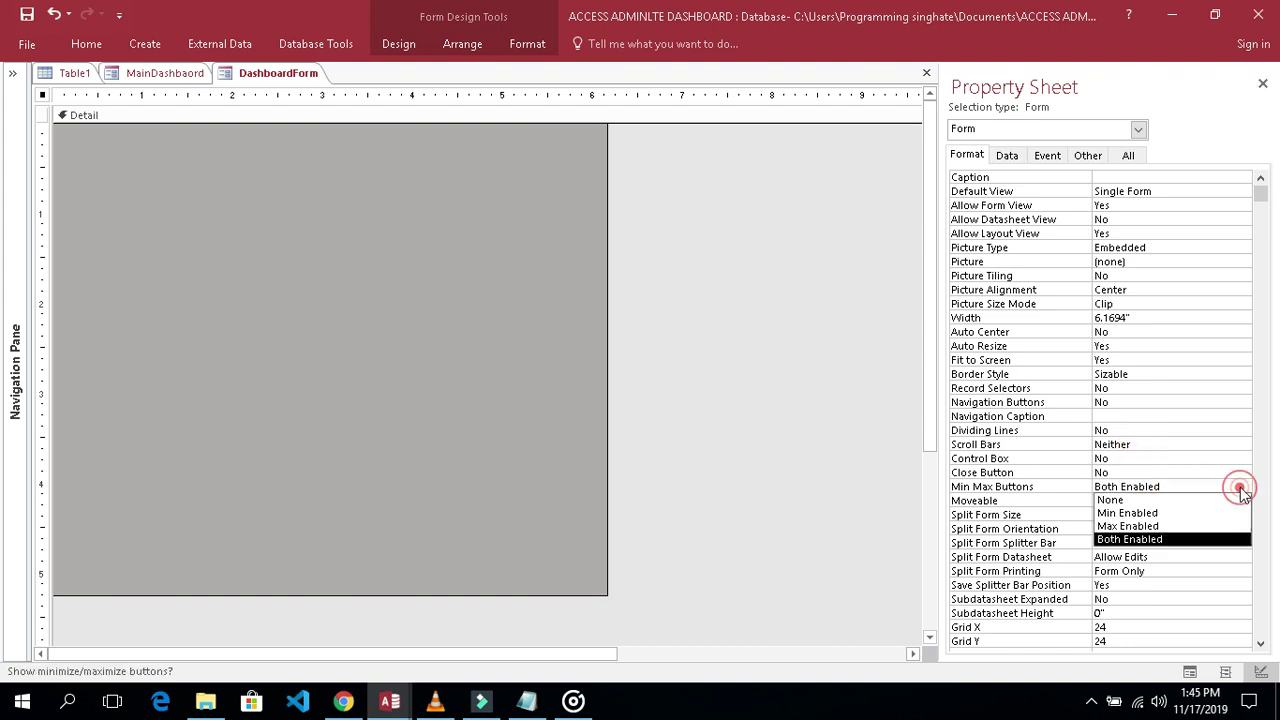
click(1183, 500)
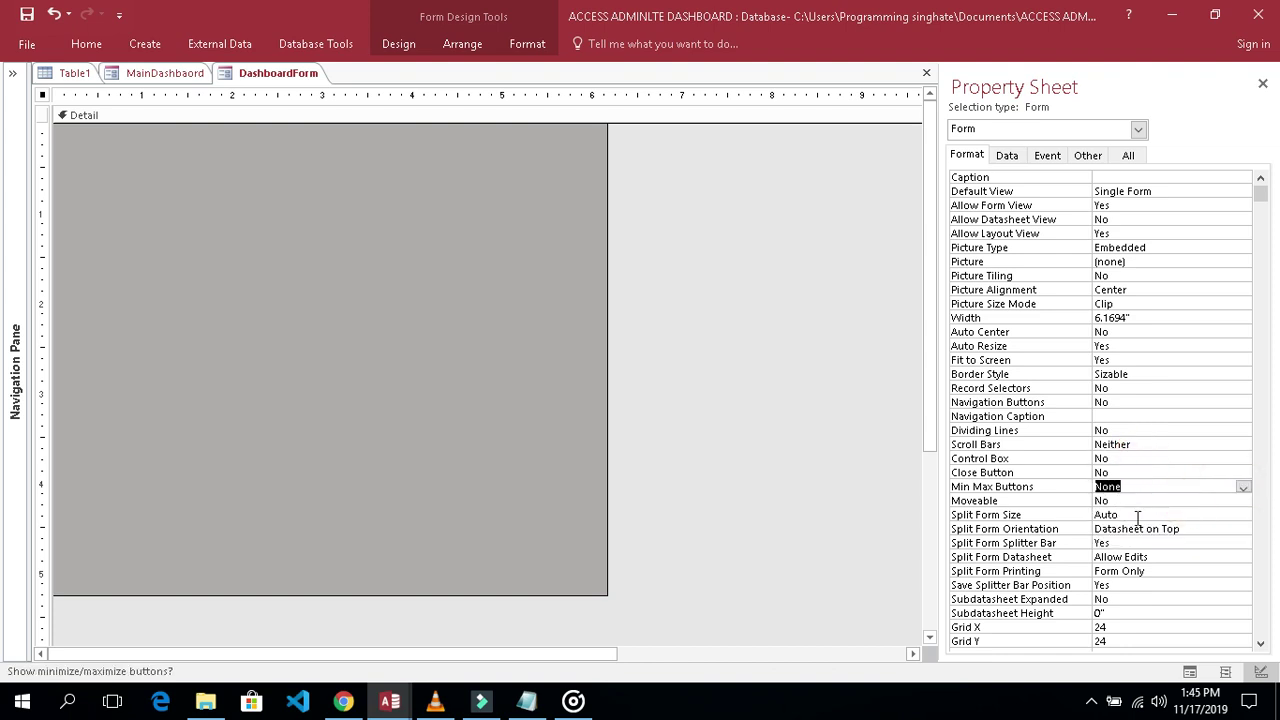
click(591, 380)
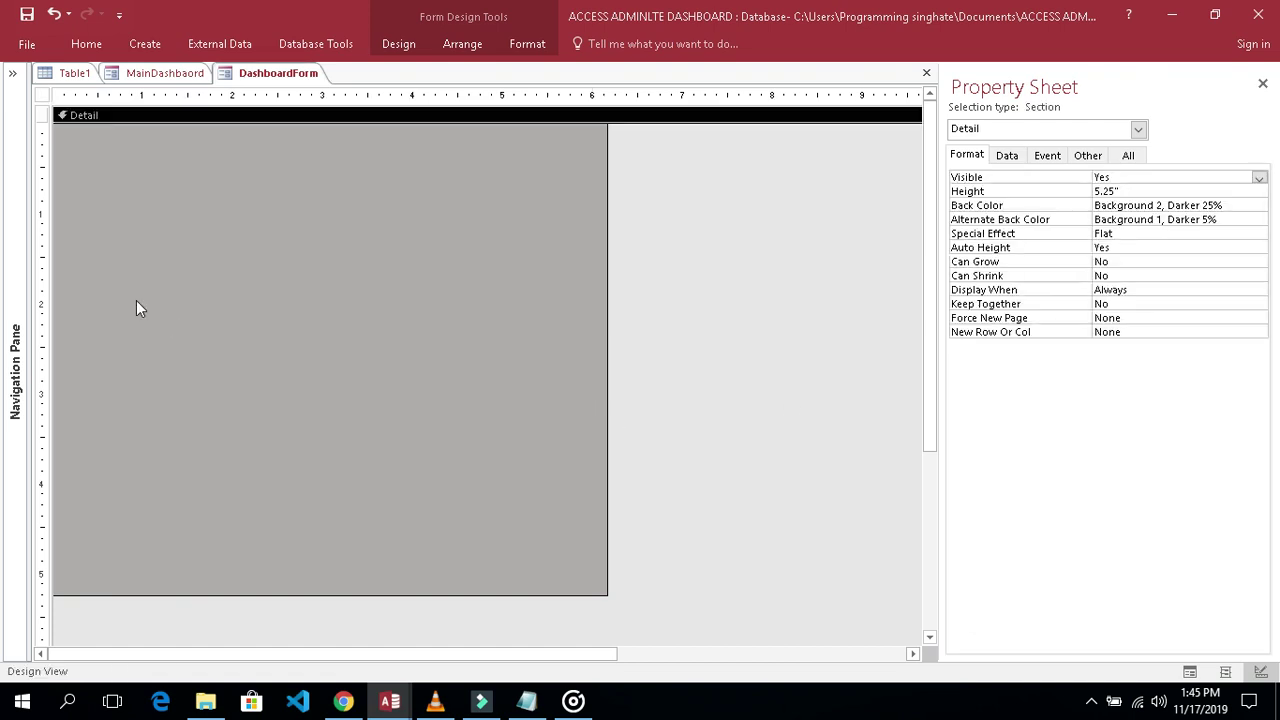
Expand the navigation pane and draw a rectangle about 1.68" wide and 0.72" high near the Detail section's upper-left corner
click(13, 73)
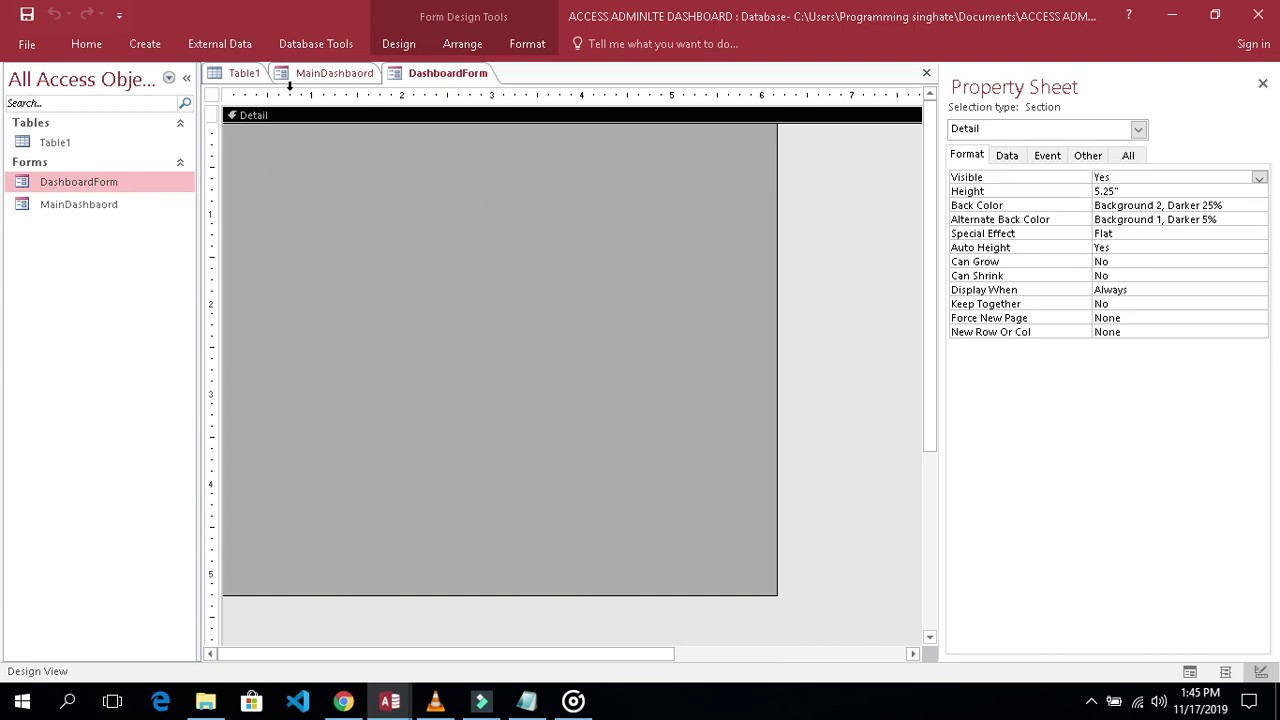
click(401, 47)
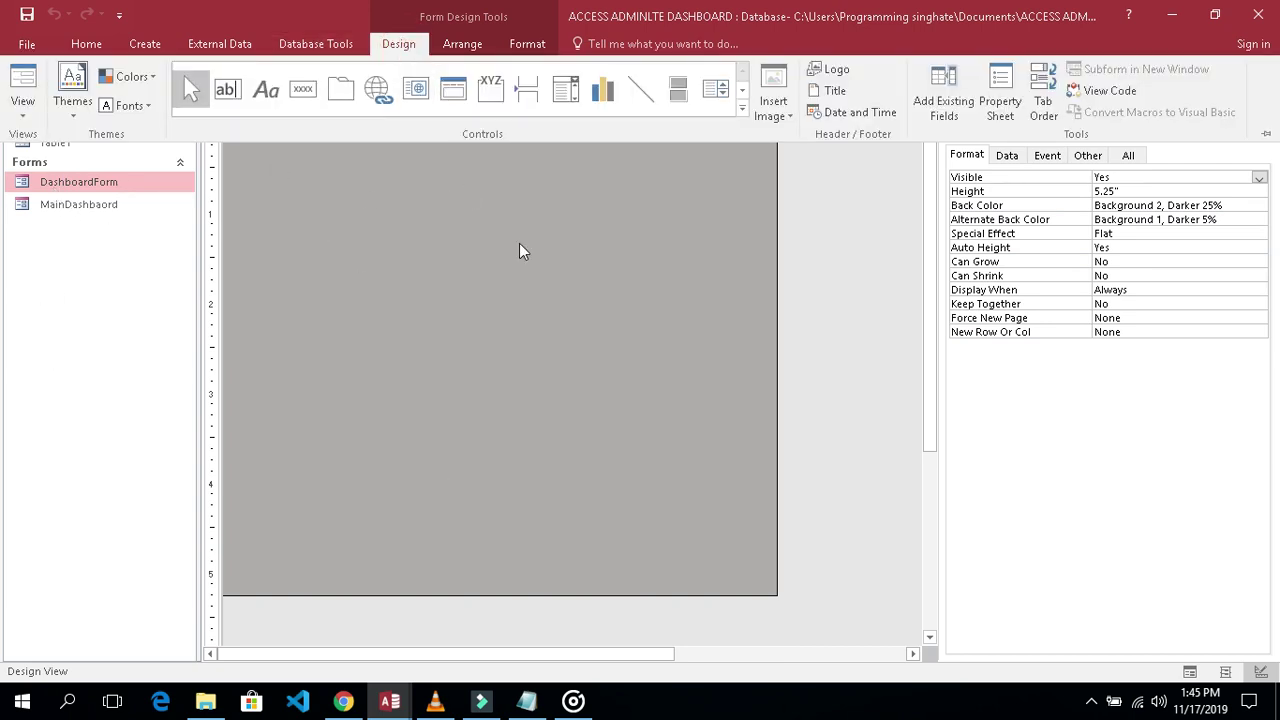
click(704, 91)
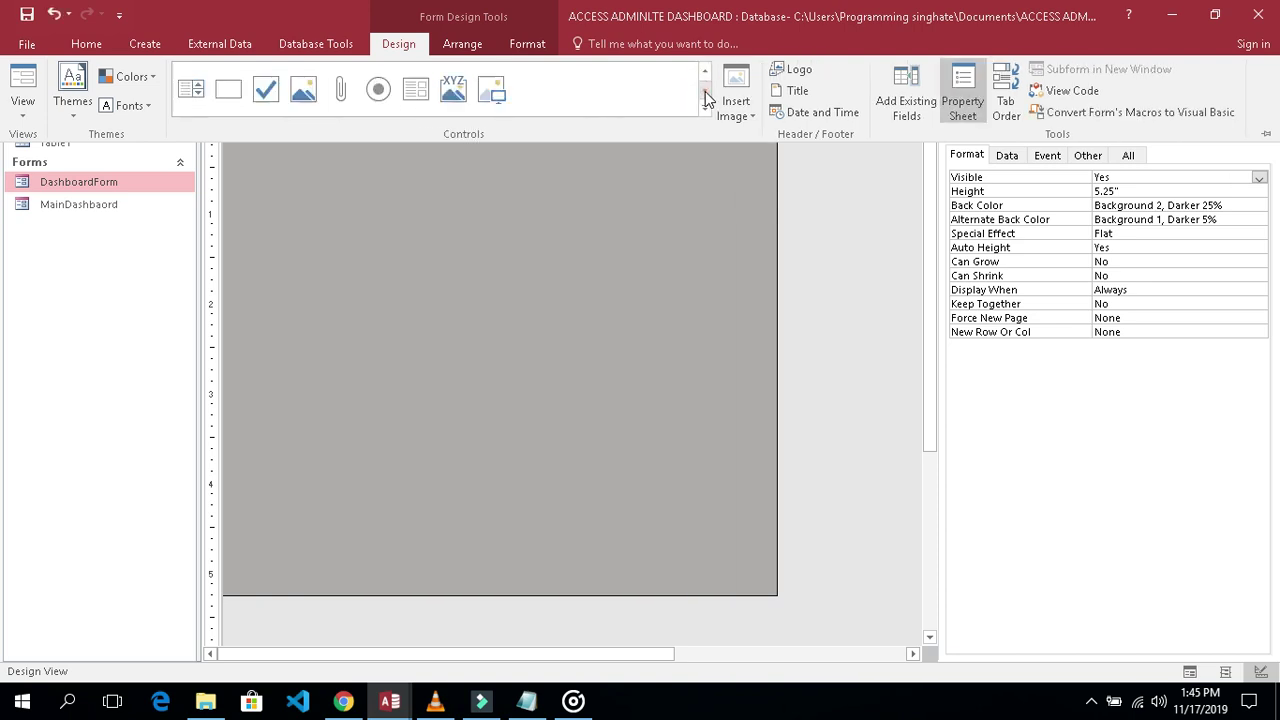
click(240, 91)
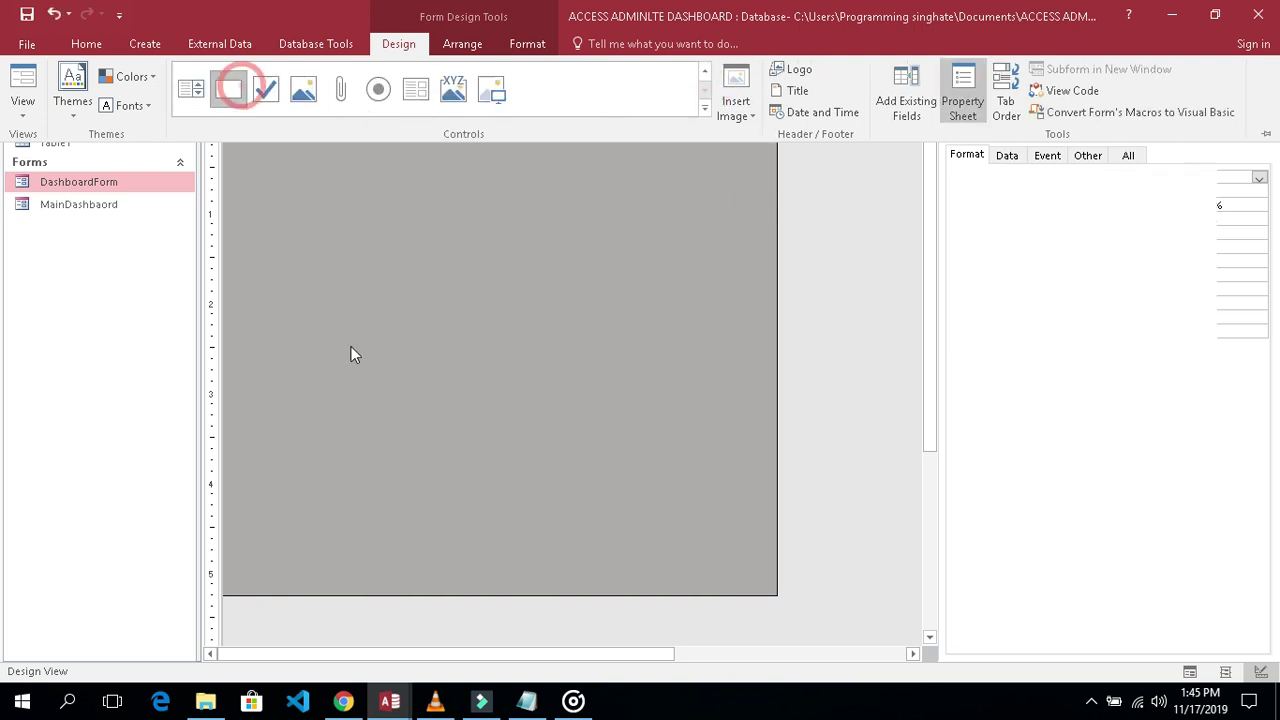
click(277, 206)
drag(270, 193, 422, 257)
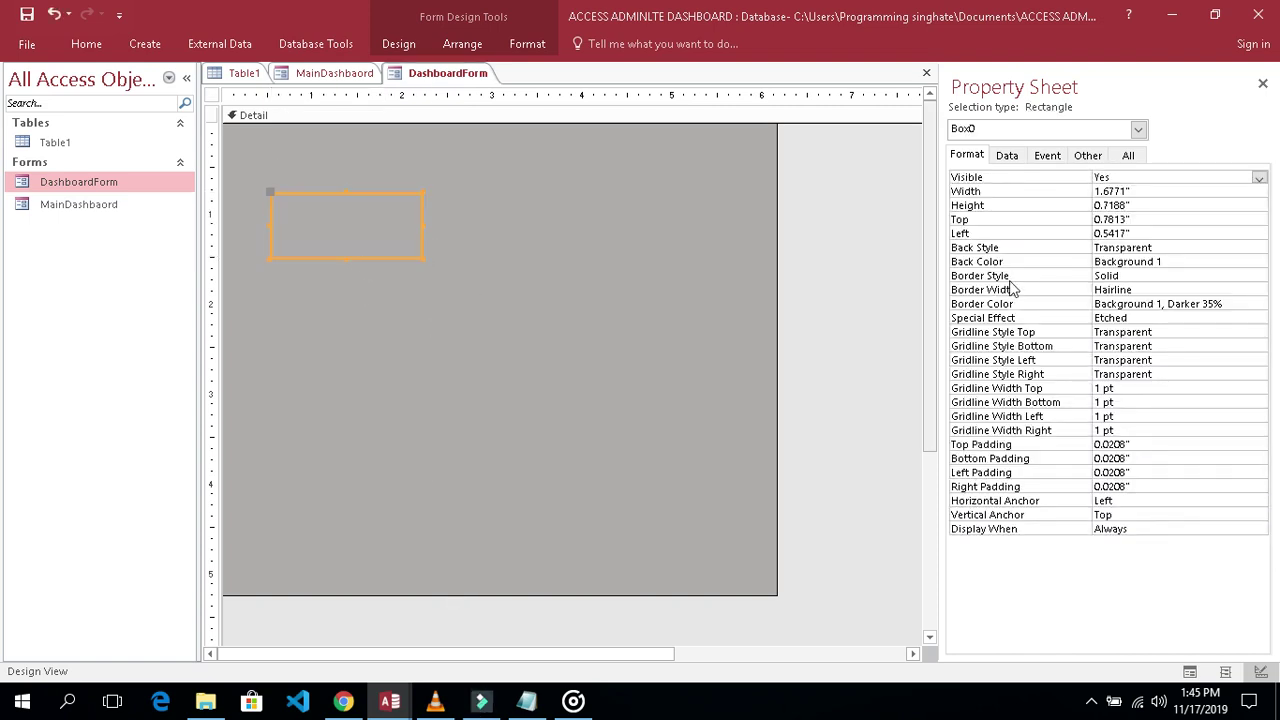
Set the rectangle's back color to Automatic
click(1172, 263)
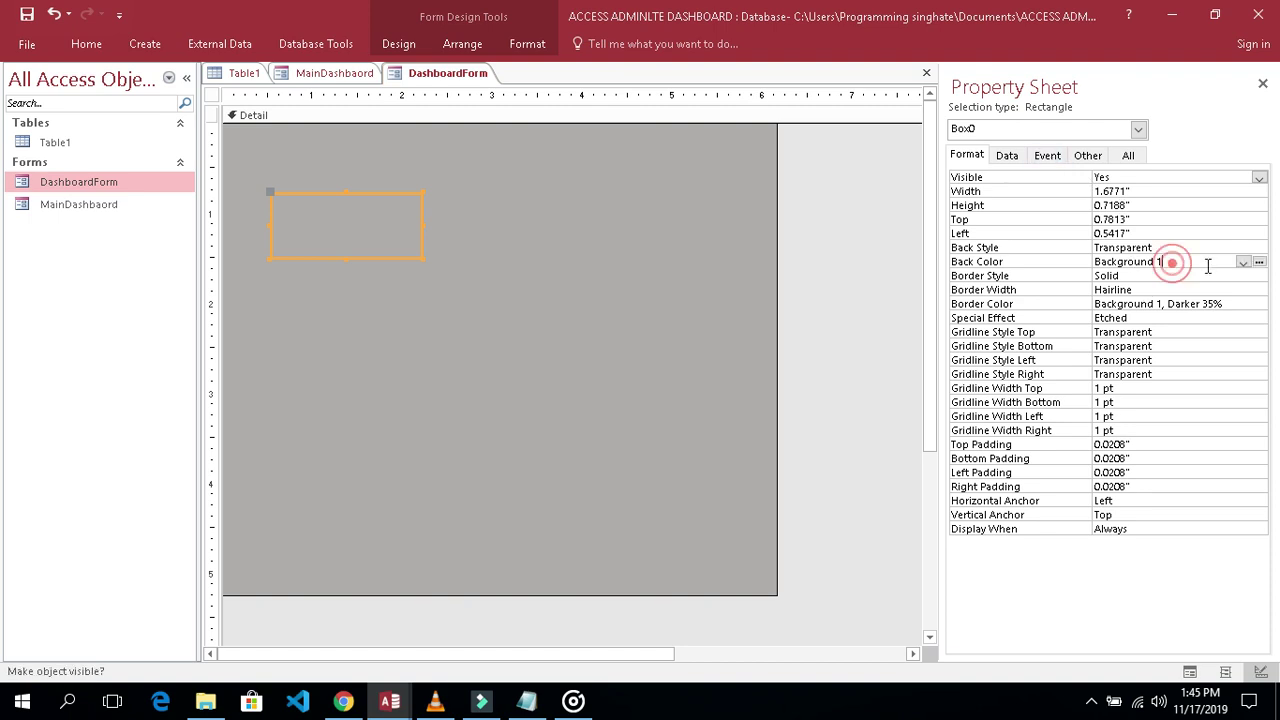
click(1244, 264)
click(1259, 262)
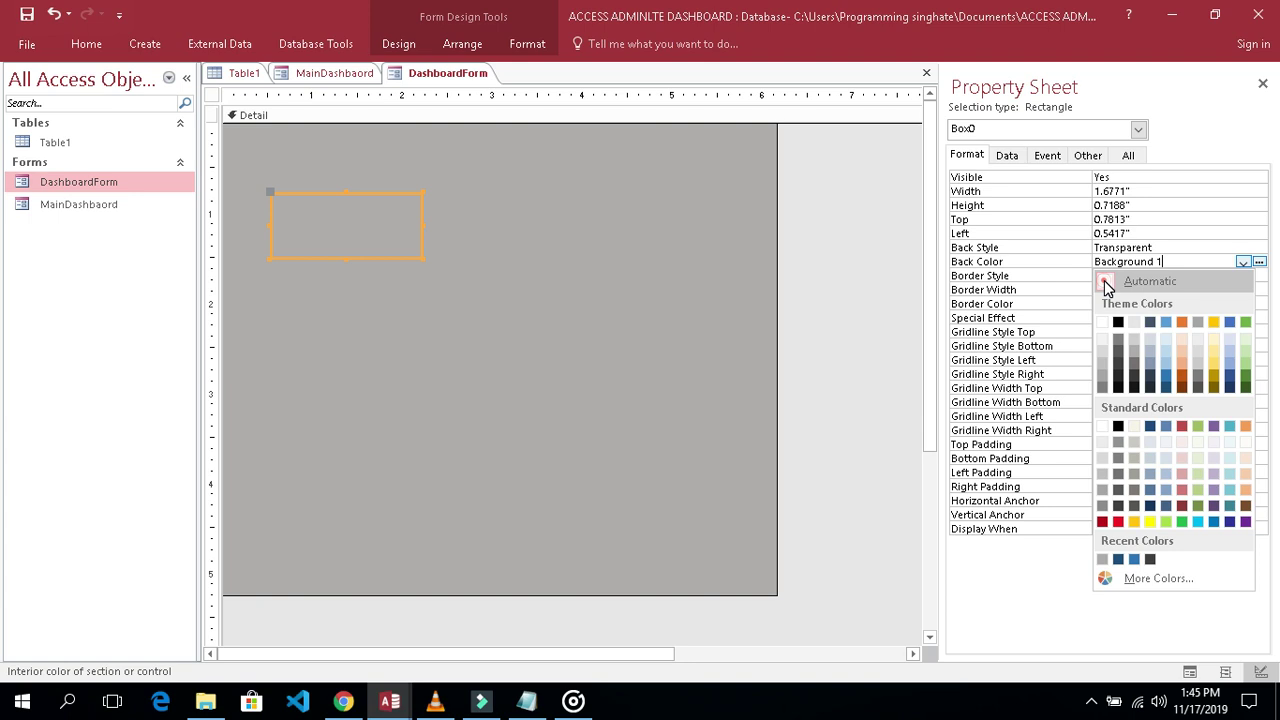
click(1106, 283)
click(513, 331)
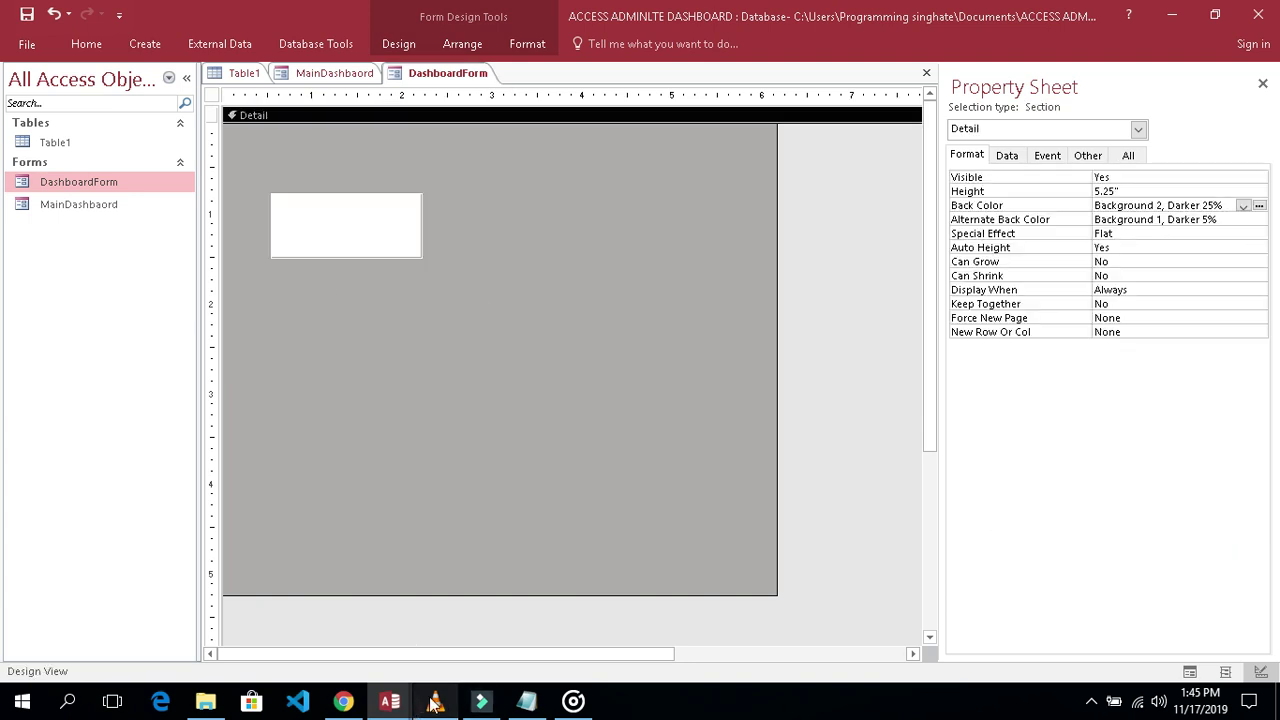
Check the card layout in the AdminLTE Templete Dashboard database, and return to the ACCESS ADMINLTE DASHBOARD database
mouse_move(392, 700)
click(497, 640)
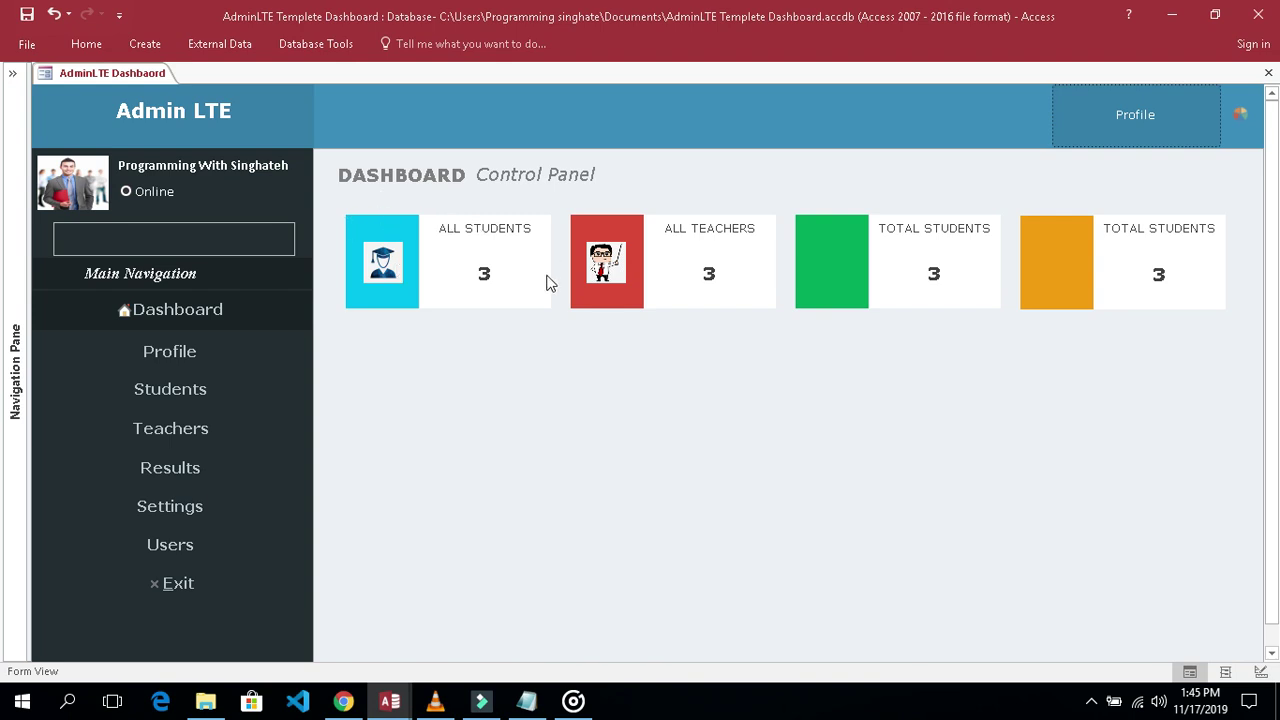
mouse_move(390, 700)
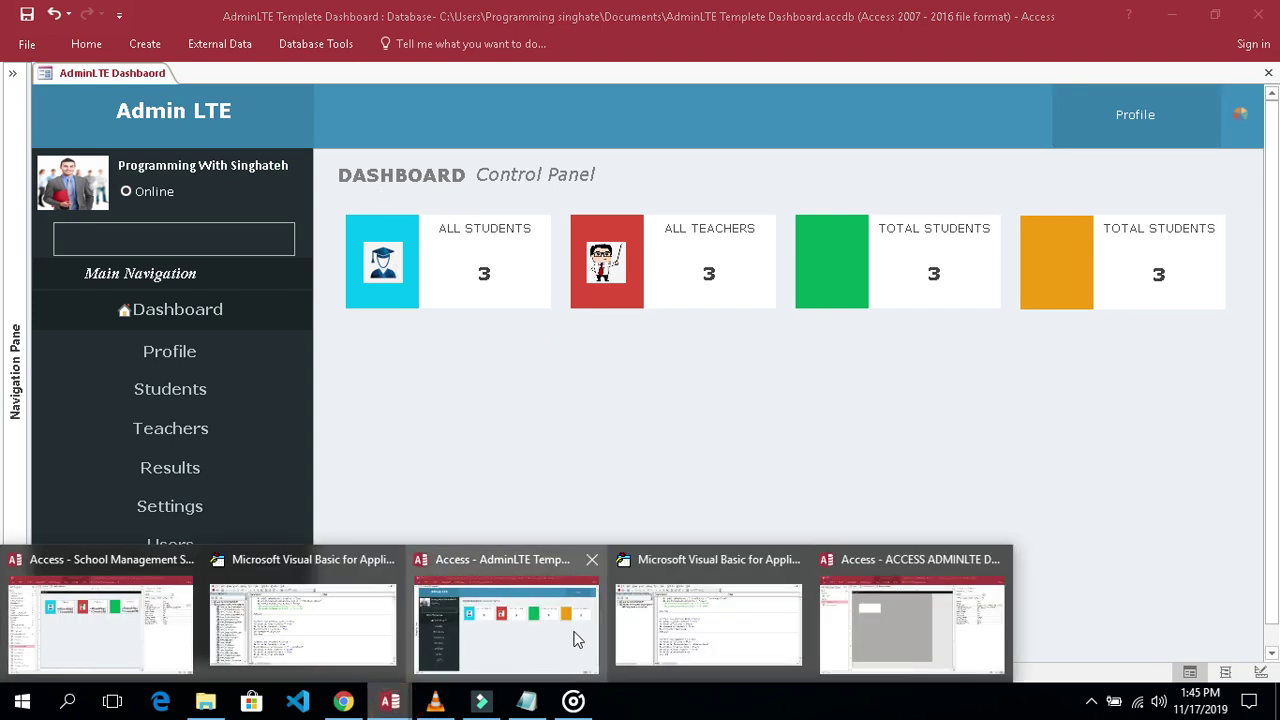
click(840, 634)
Enlarge the rectangle to about 2.17" wide and 0.82" high
click(360, 235)
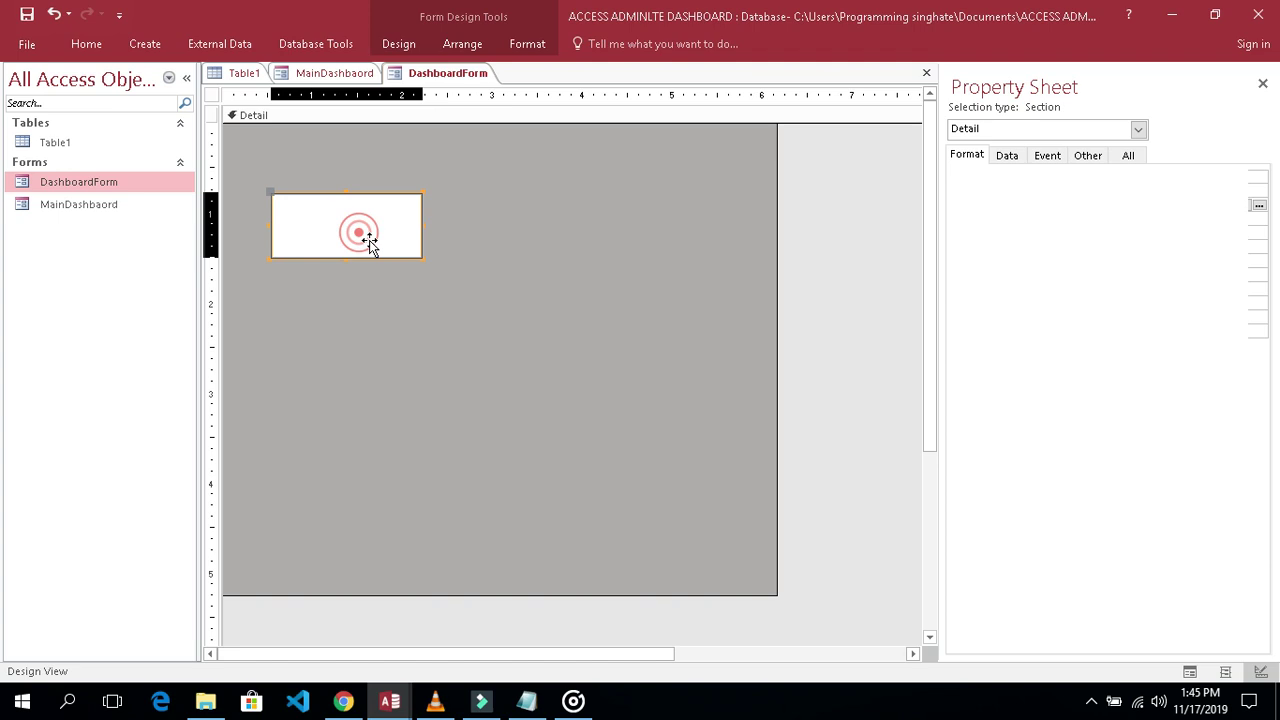
drag(422, 225, 466, 257)
drag(369, 257, 370, 268)
click(533, 277)
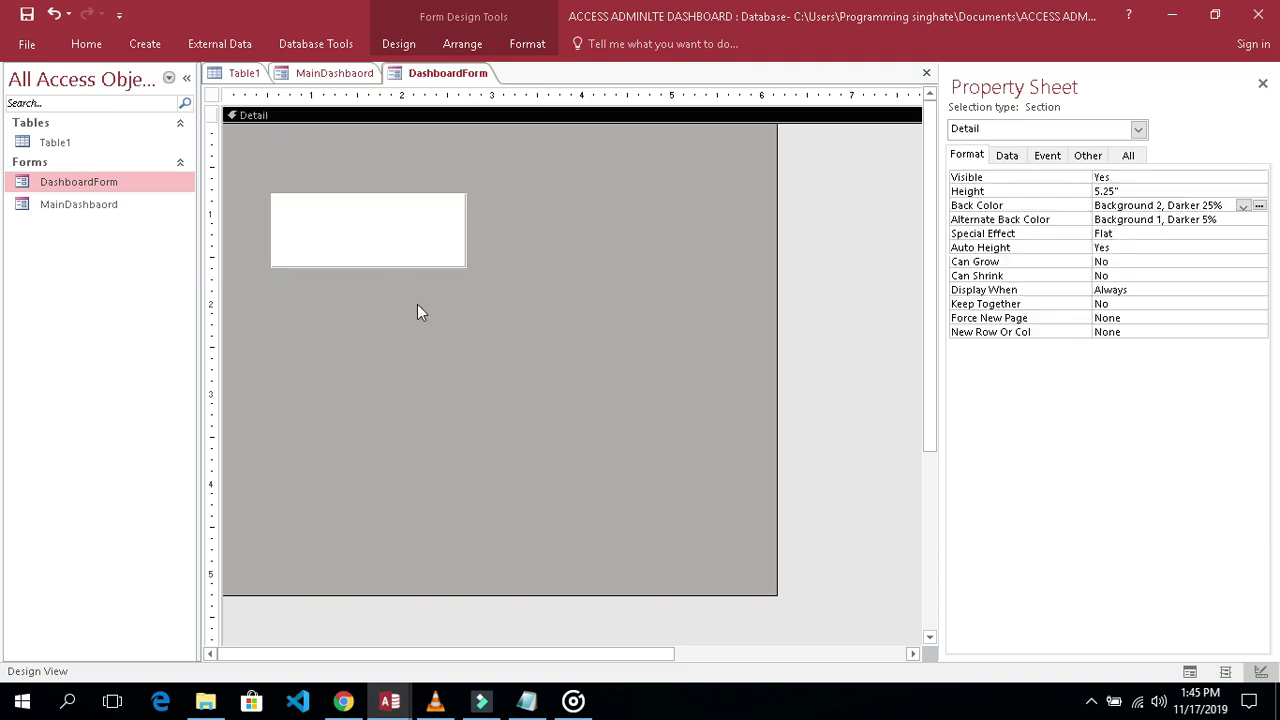
Set the rectangle's back color to Accent 1, Darker 25%, and deselect it
click(358, 226)
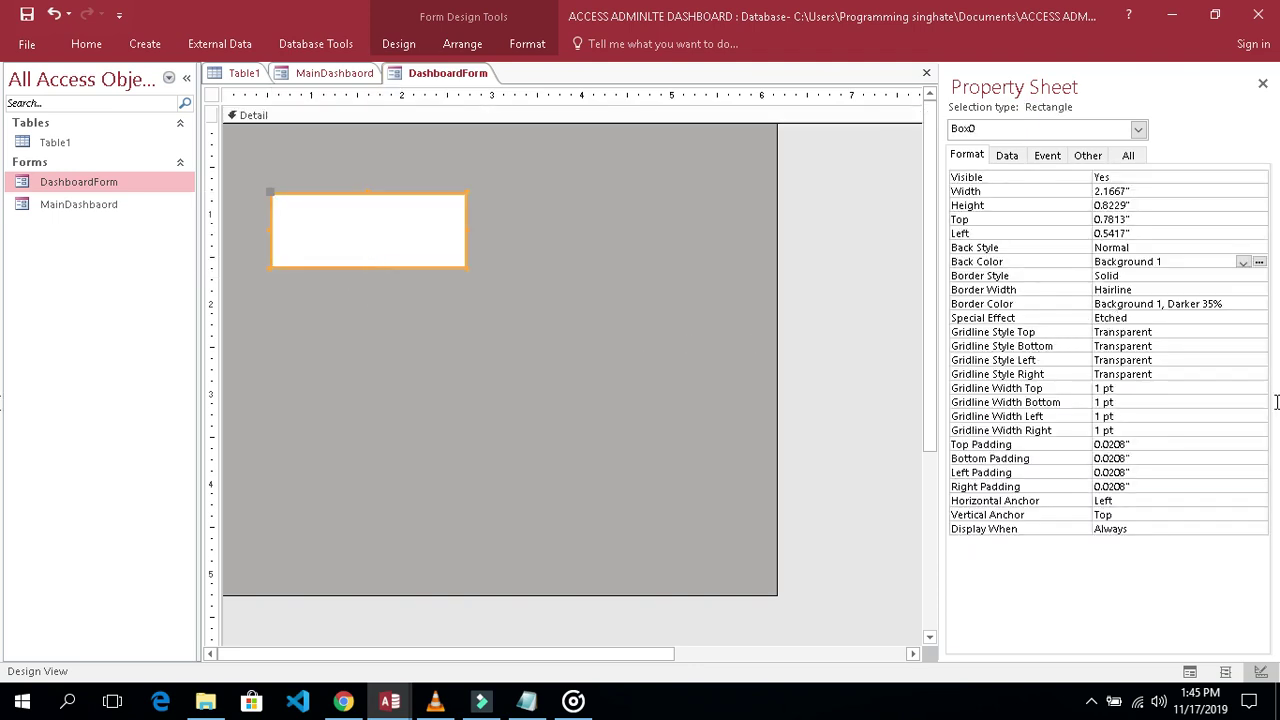
click(1244, 262)
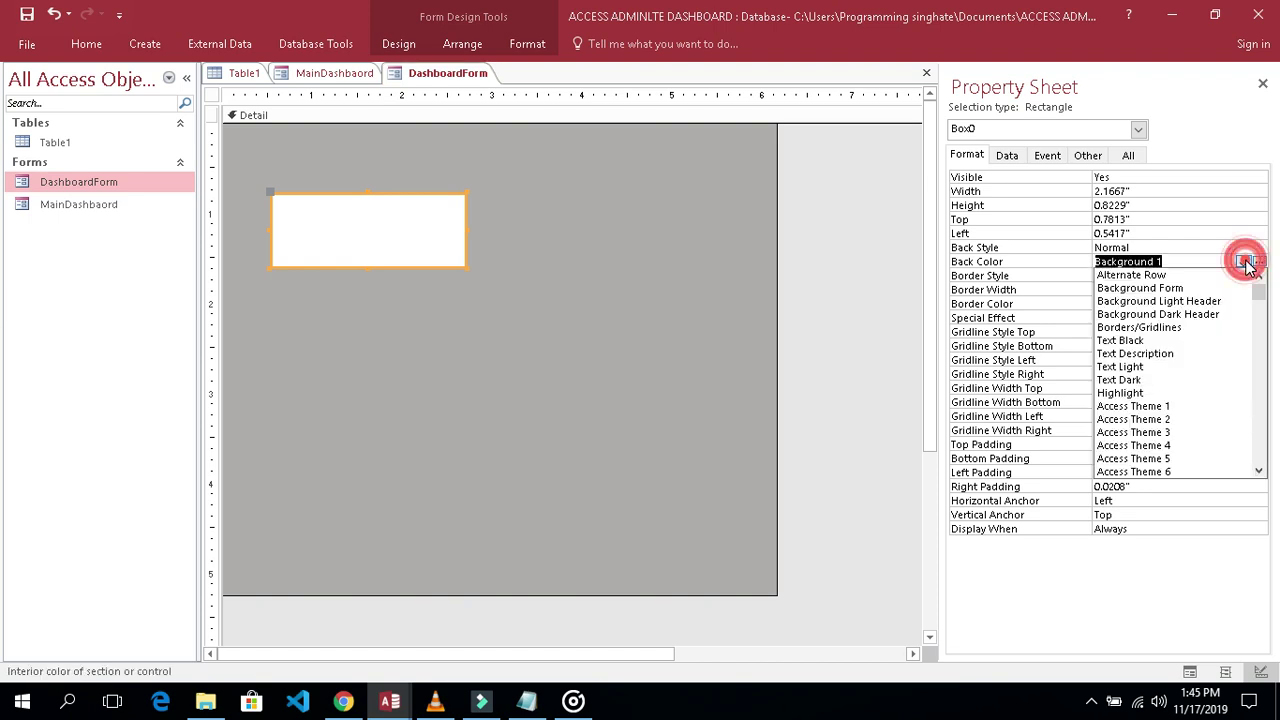
click(1250, 262)
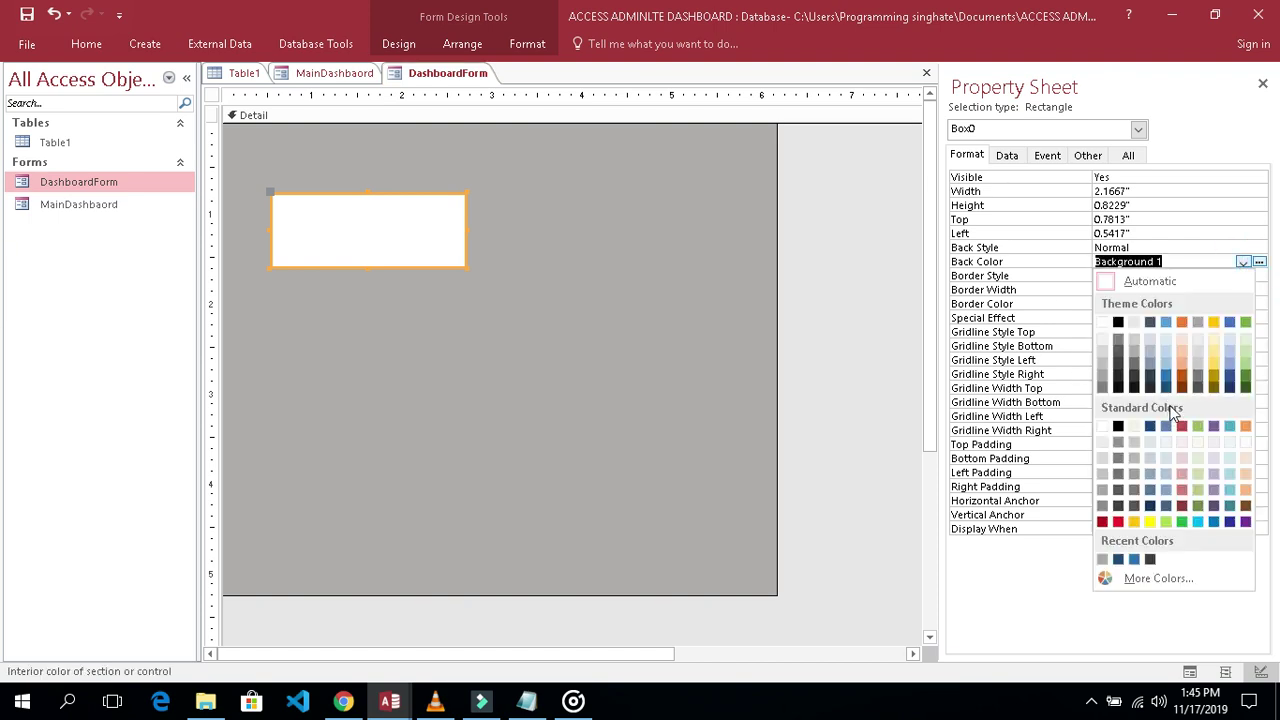
click(1166, 376)
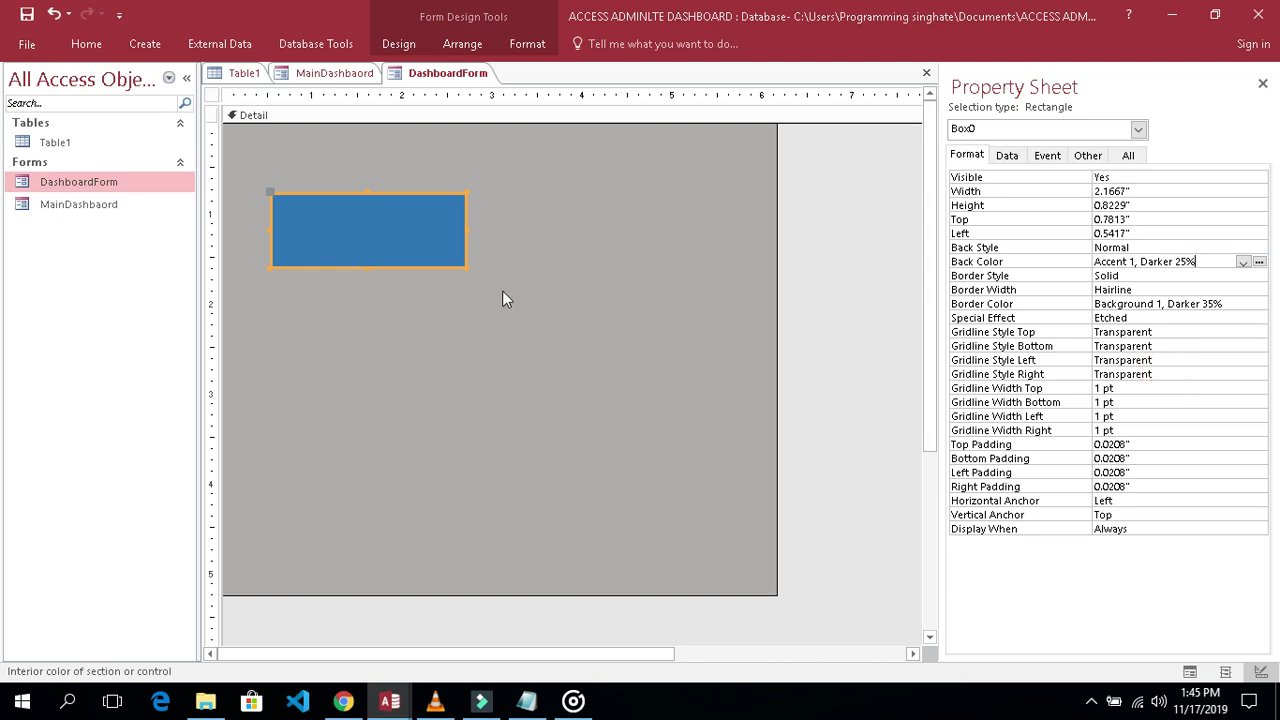
click(438, 244)
click(552, 268)
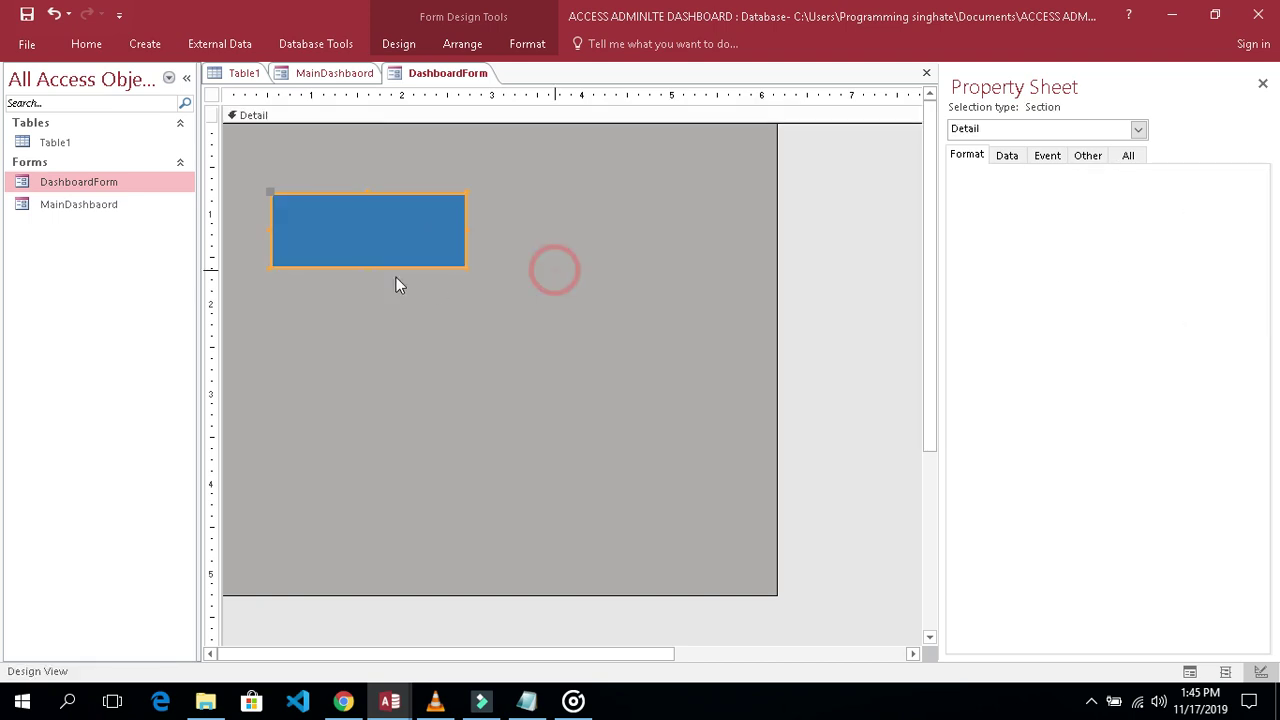
Add a text box about 1.83" wide and 0.41" high beside the blue rectangle
click(470, 237)
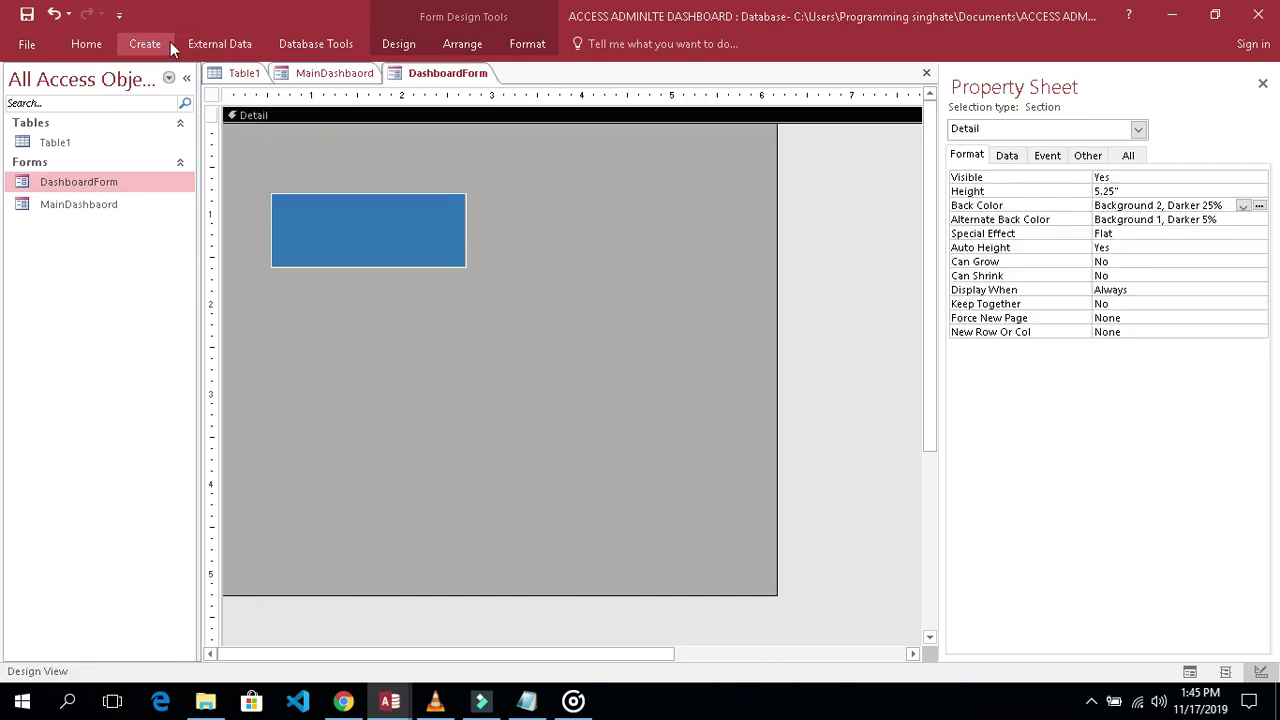
click(397, 45)
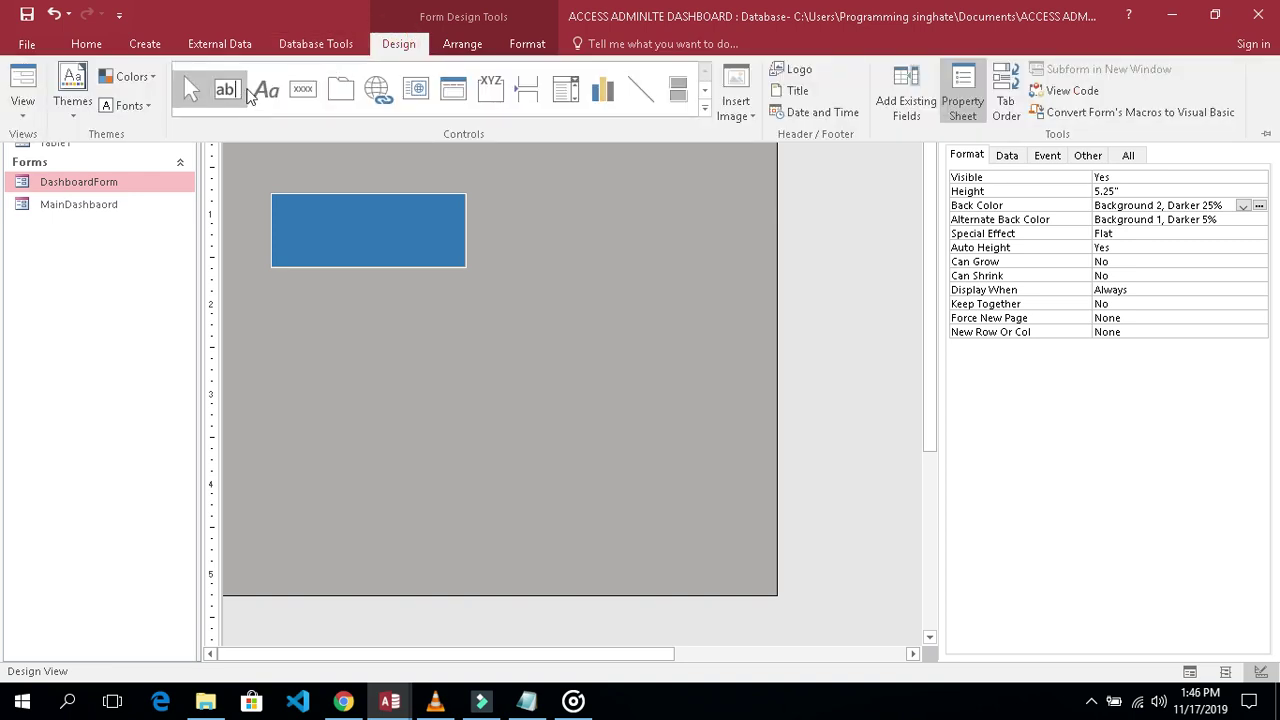
click(227, 90)
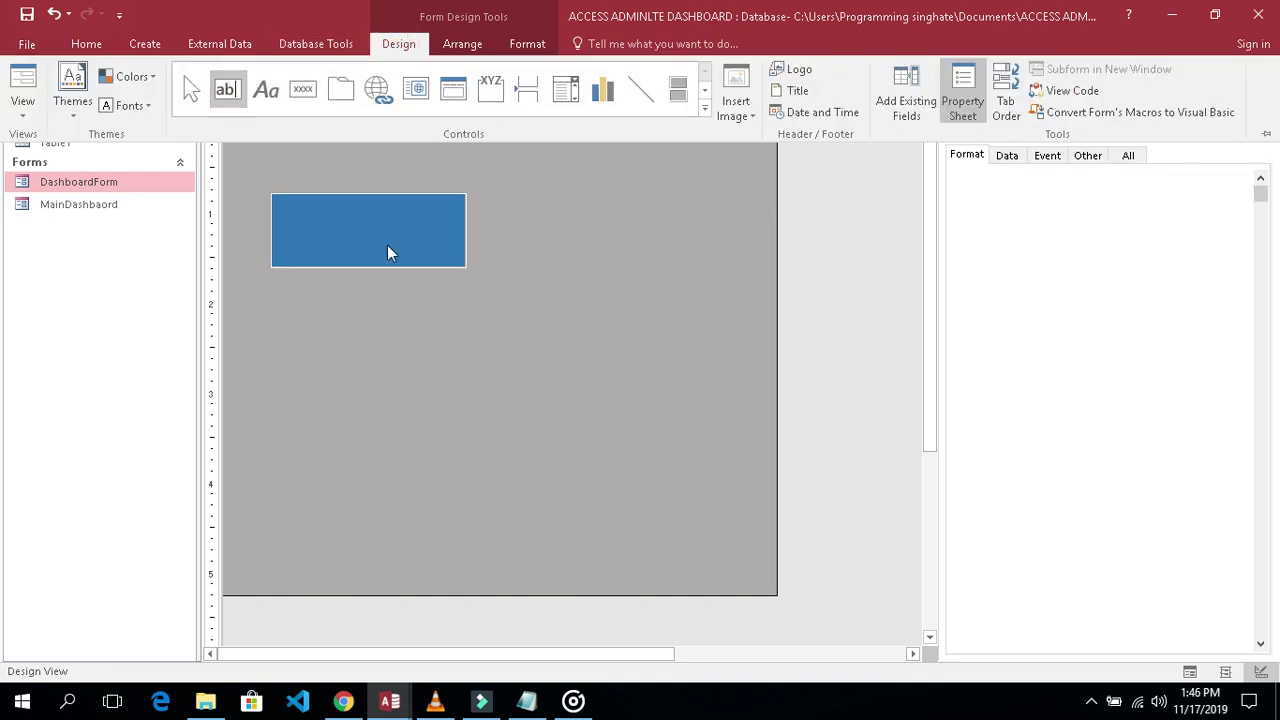
click(376, 202)
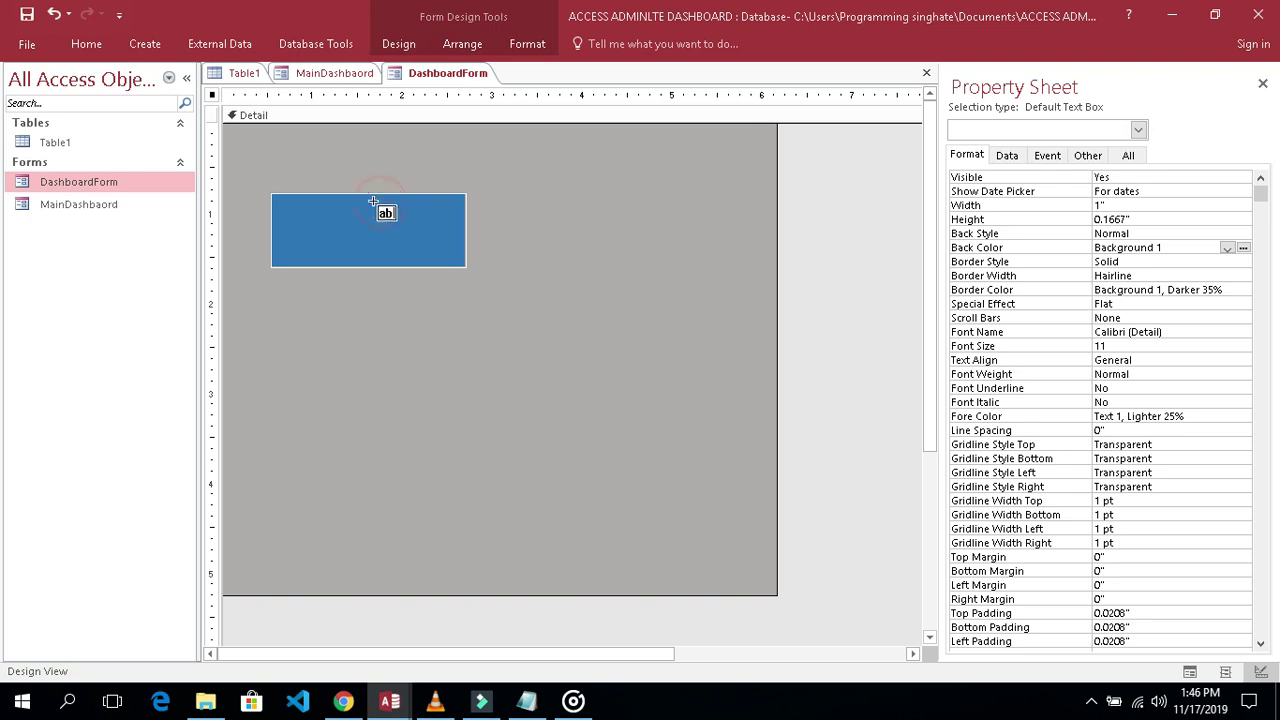
drag(504, 191, 668, 228)
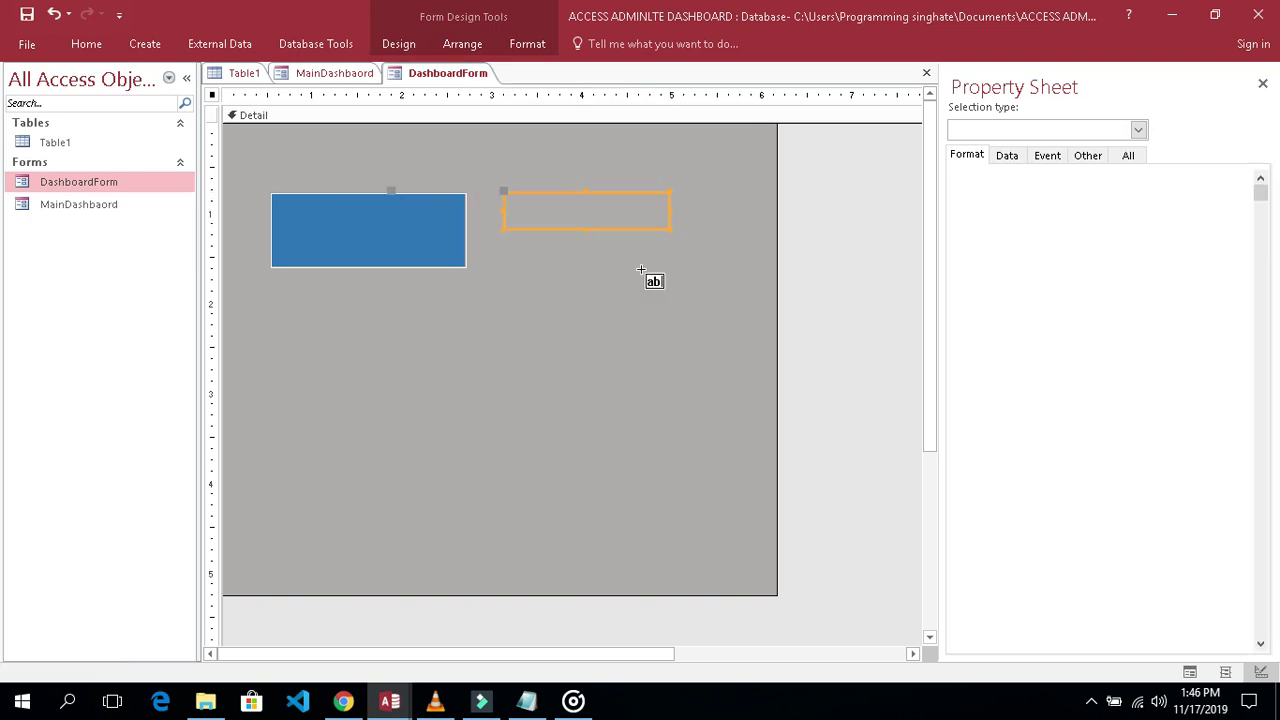
click(621, 255)
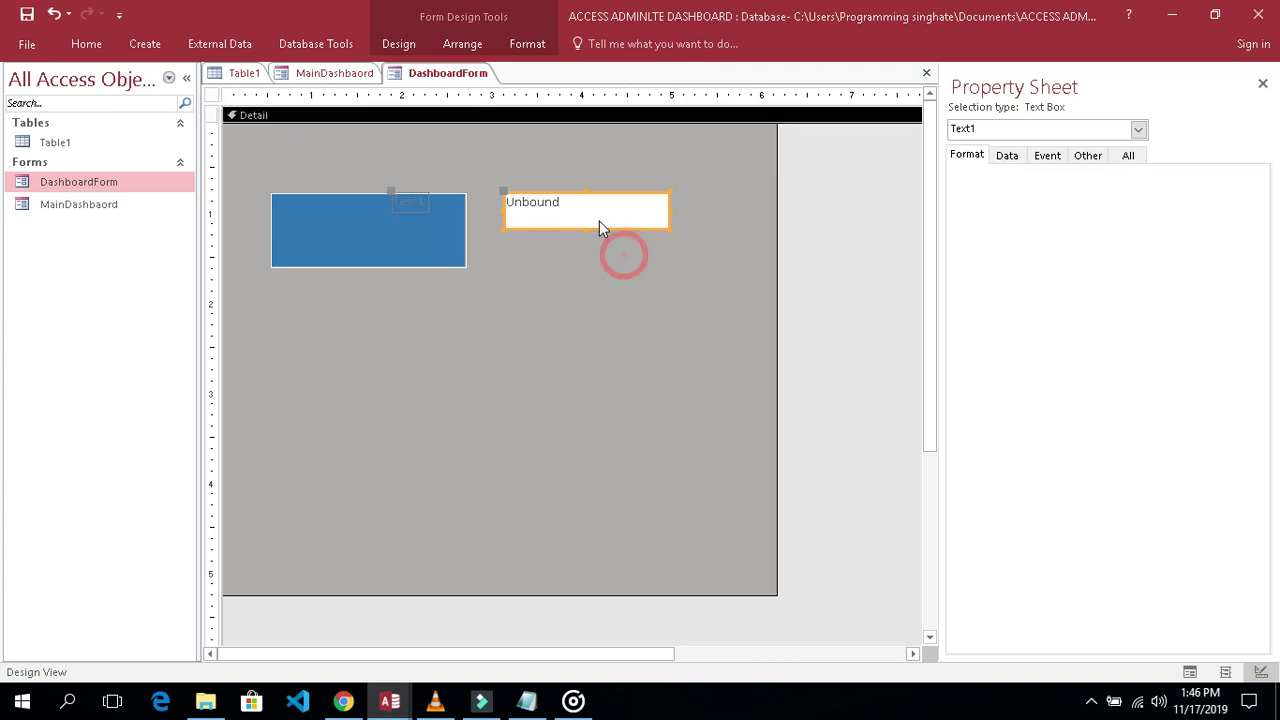
Delete the new text box's attached label from the blue rectangle, keeping the text box
click(590, 207)
click(423, 204)
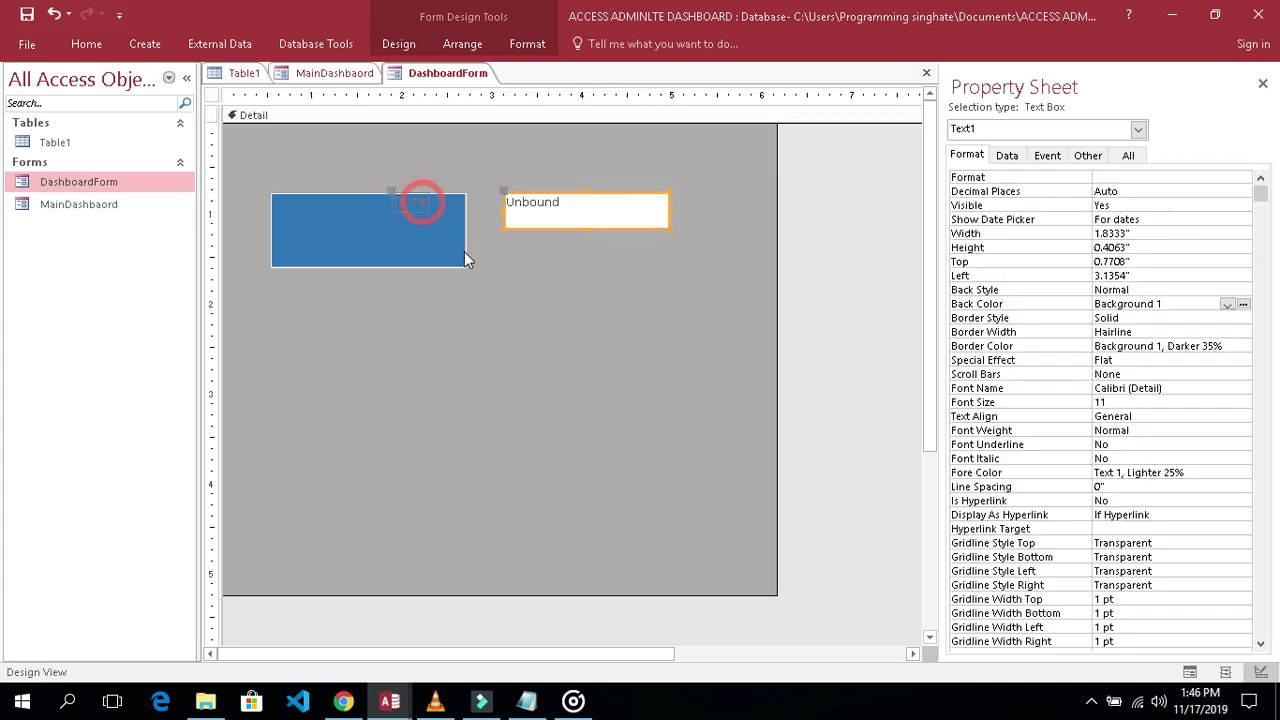
key(Delete)
click(543, 215)
click(542, 213)
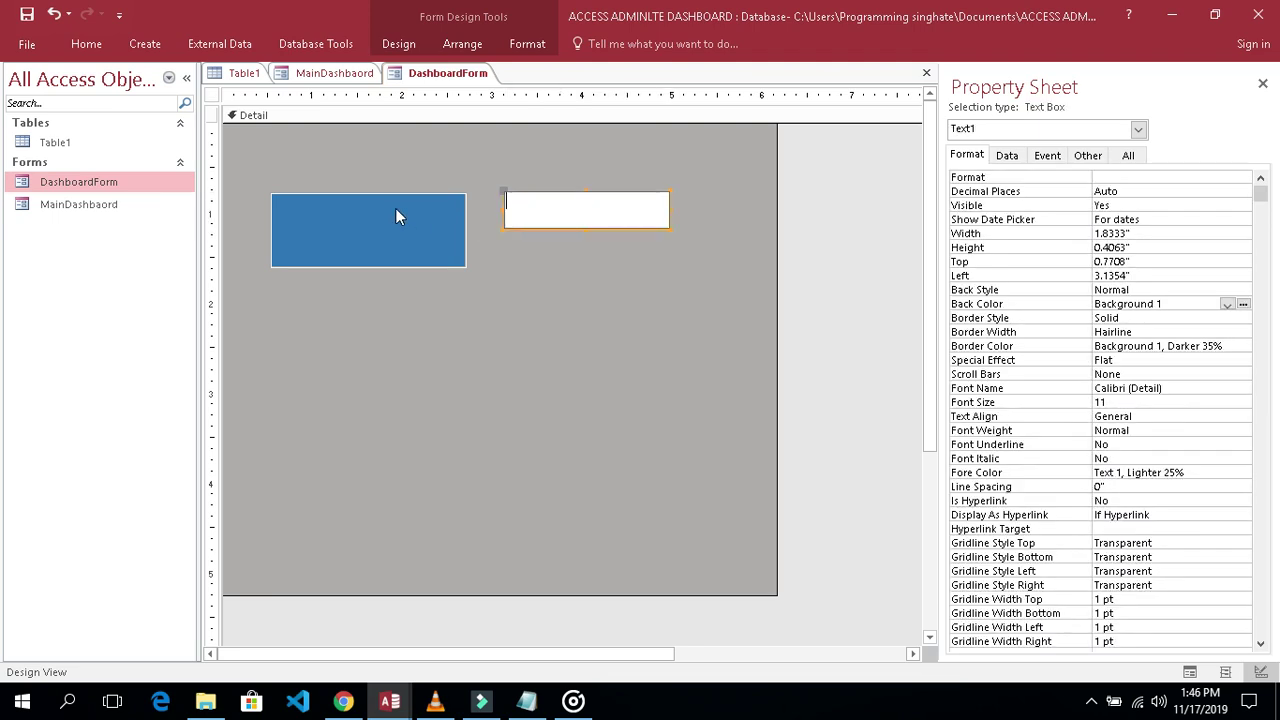
click(571, 292)
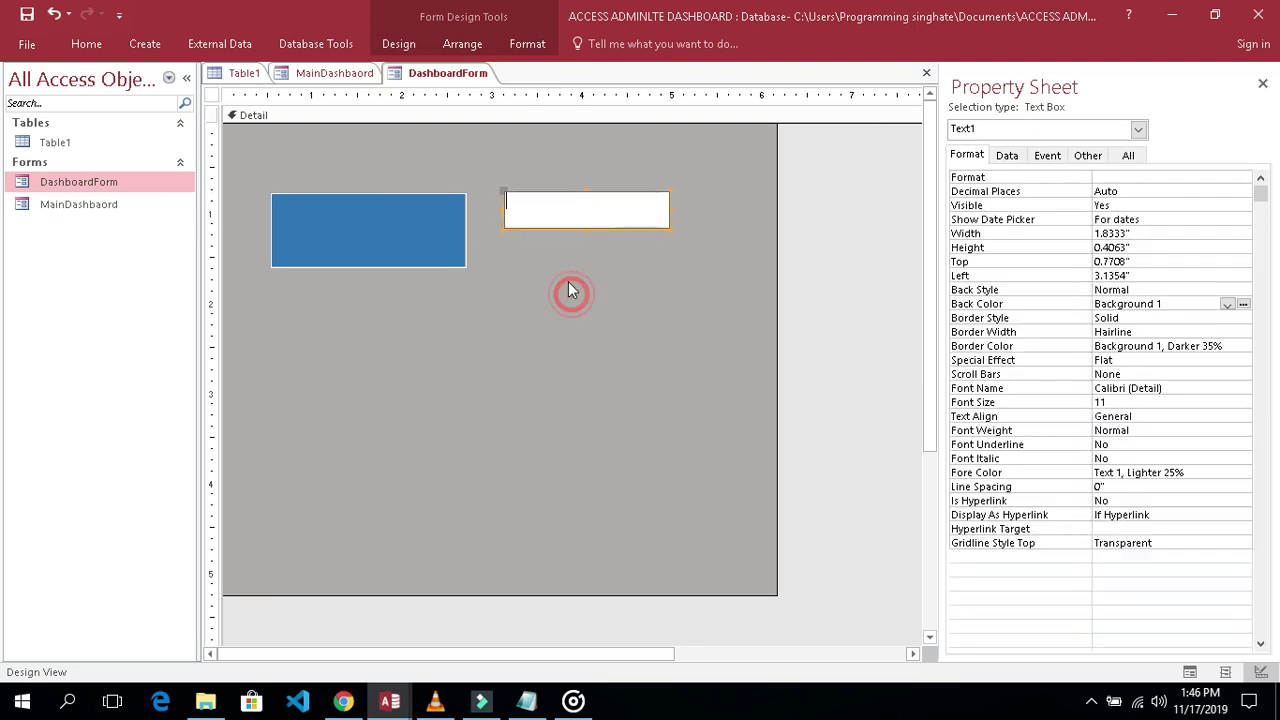
Move the text box onto the upper right part of the blue rectangle and narrow it to about 1.28"
click(672, 218)
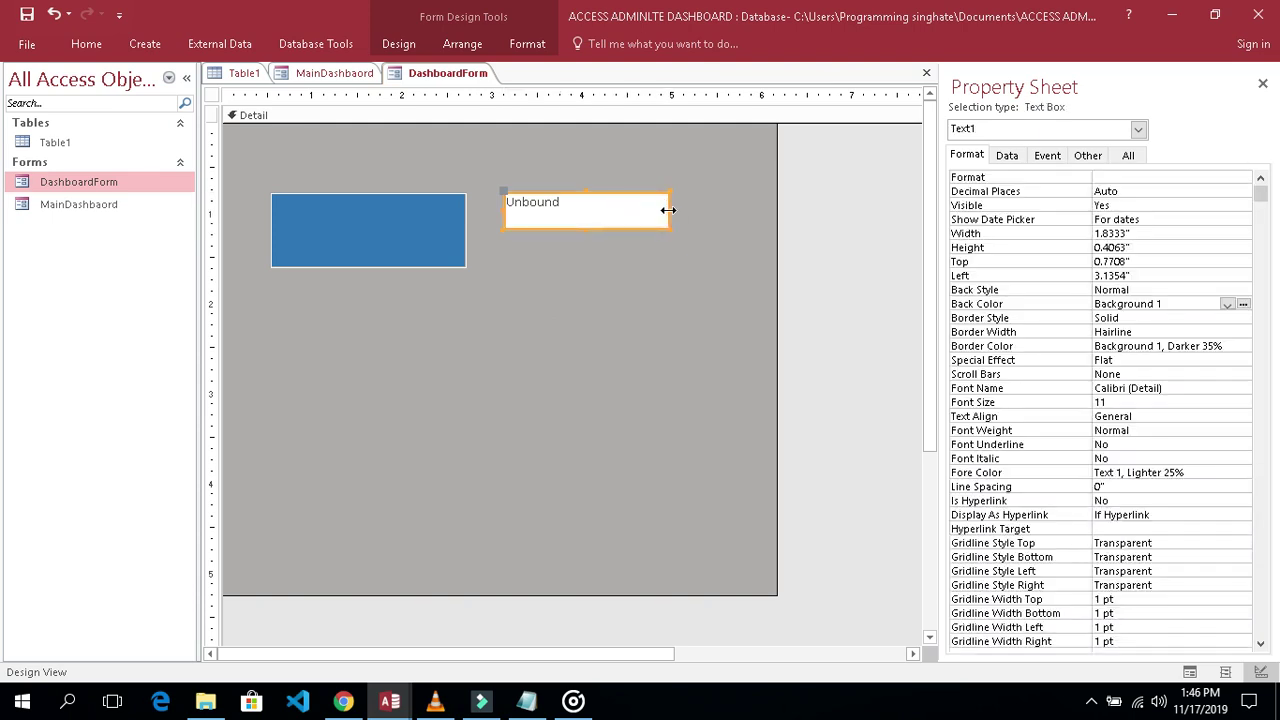
drag(669, 216, 647, 216)
drag(506, 194, 323, 197)
click(323, 214)
click(352, 214)
drag(349, 214, 349, 214)
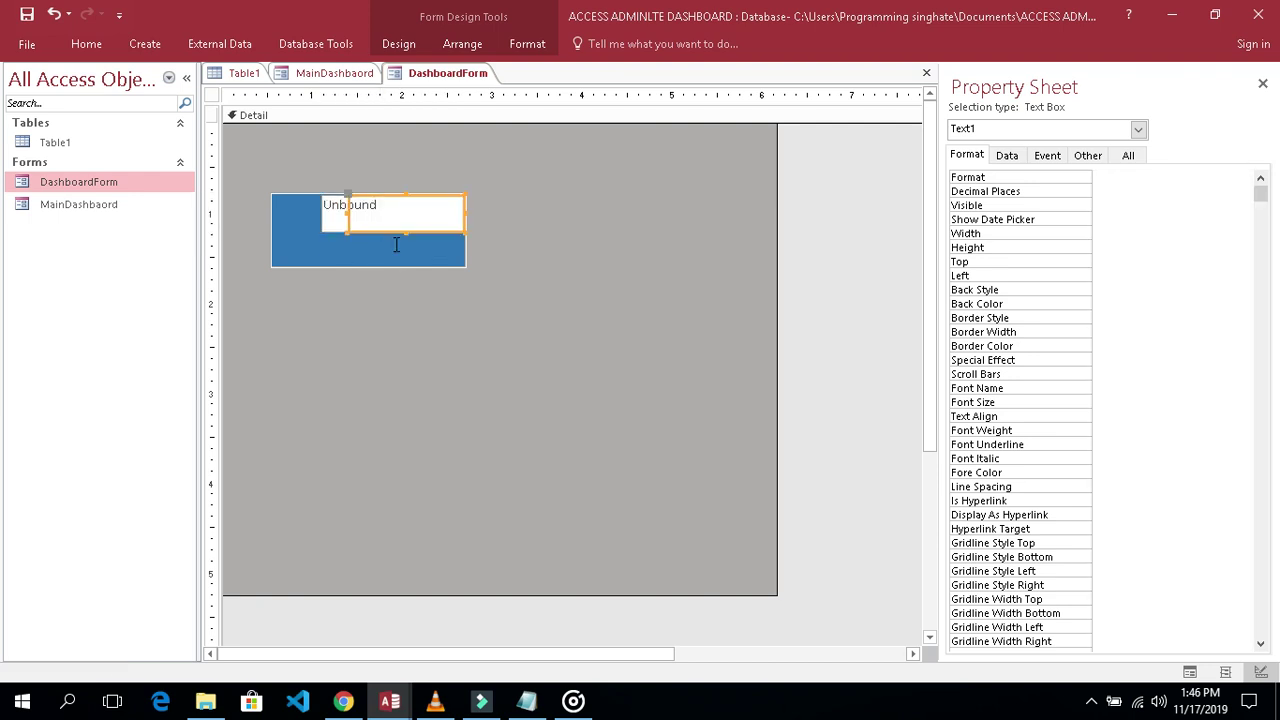
click(556, 258)
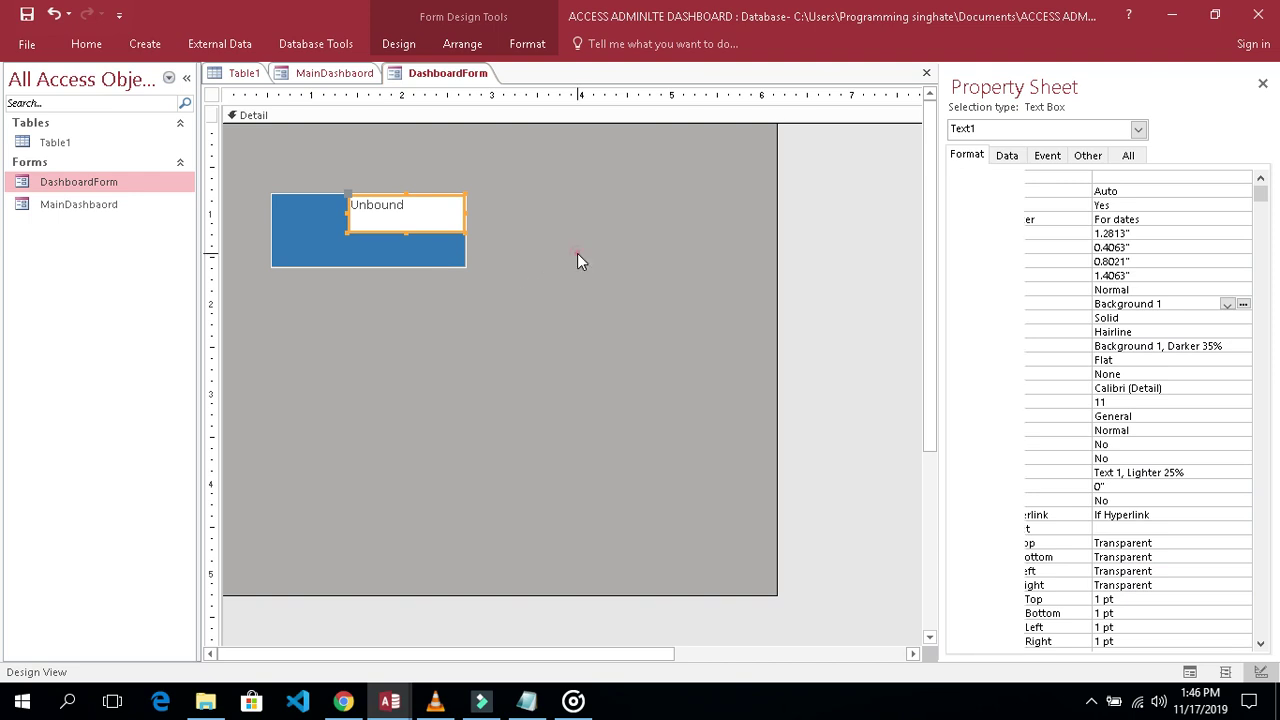
Duplicate the text box and place the copy directly beneath the original, within the blue rectangle's lower edge
click(449, 220)
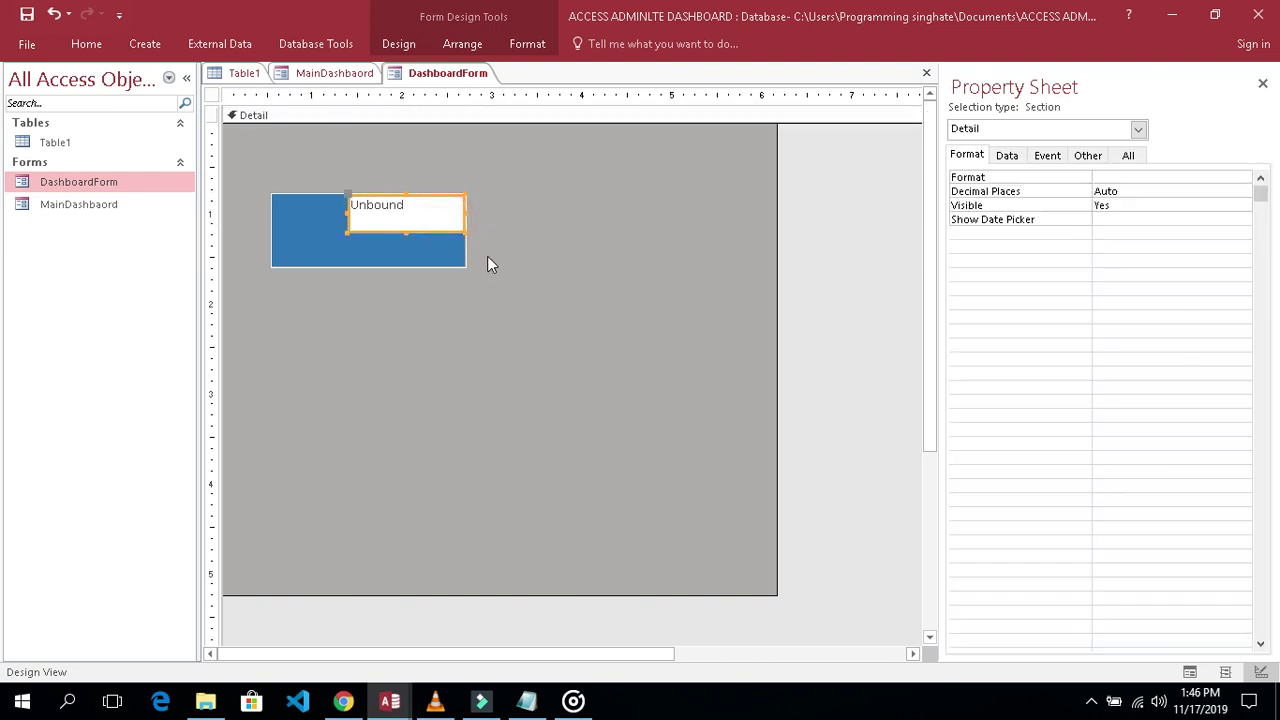
key(ctrl+v)
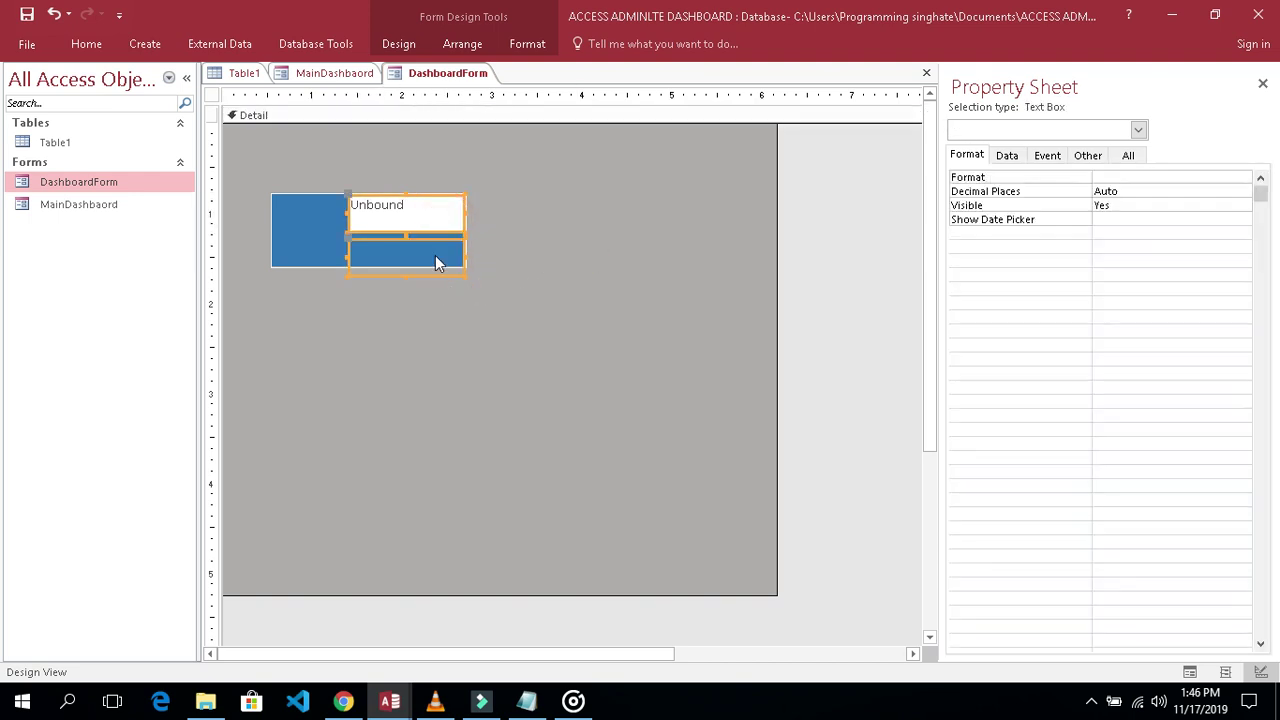
key(Up)
key(Up)
key(Up)
key(Up)
key(Up)
key(Up)
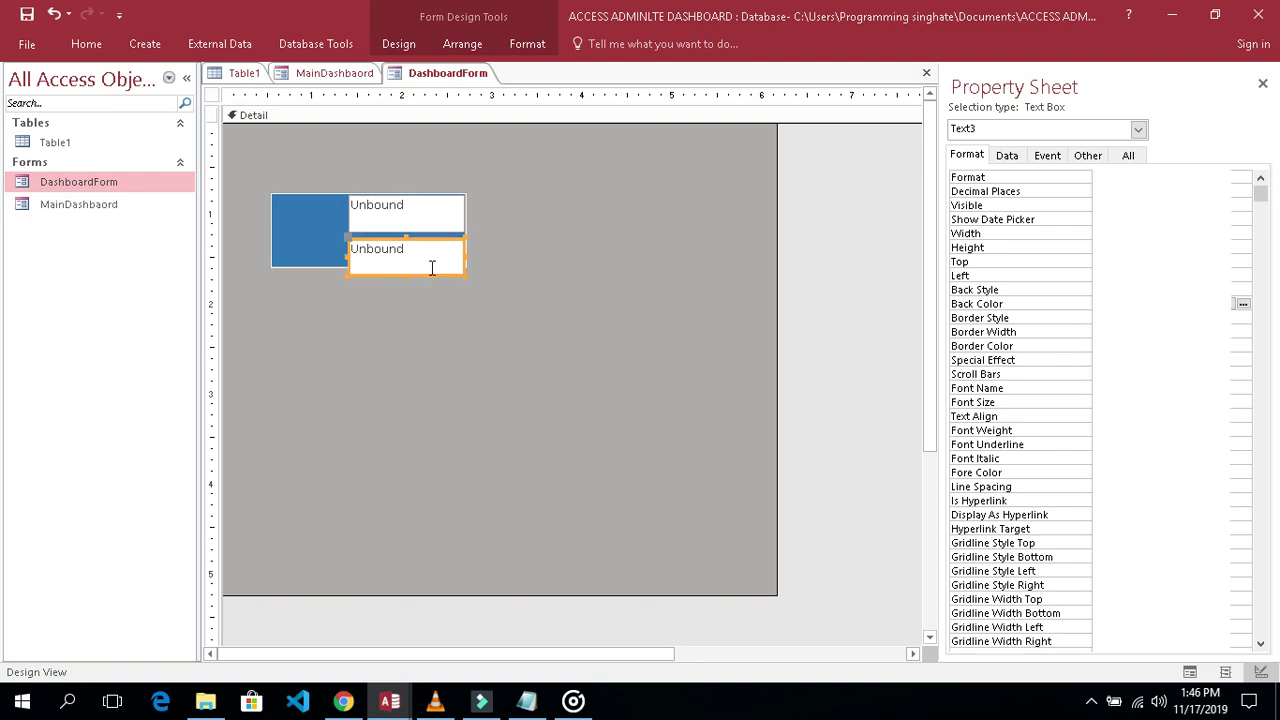
key(Up)
key(Up)
key(Up)
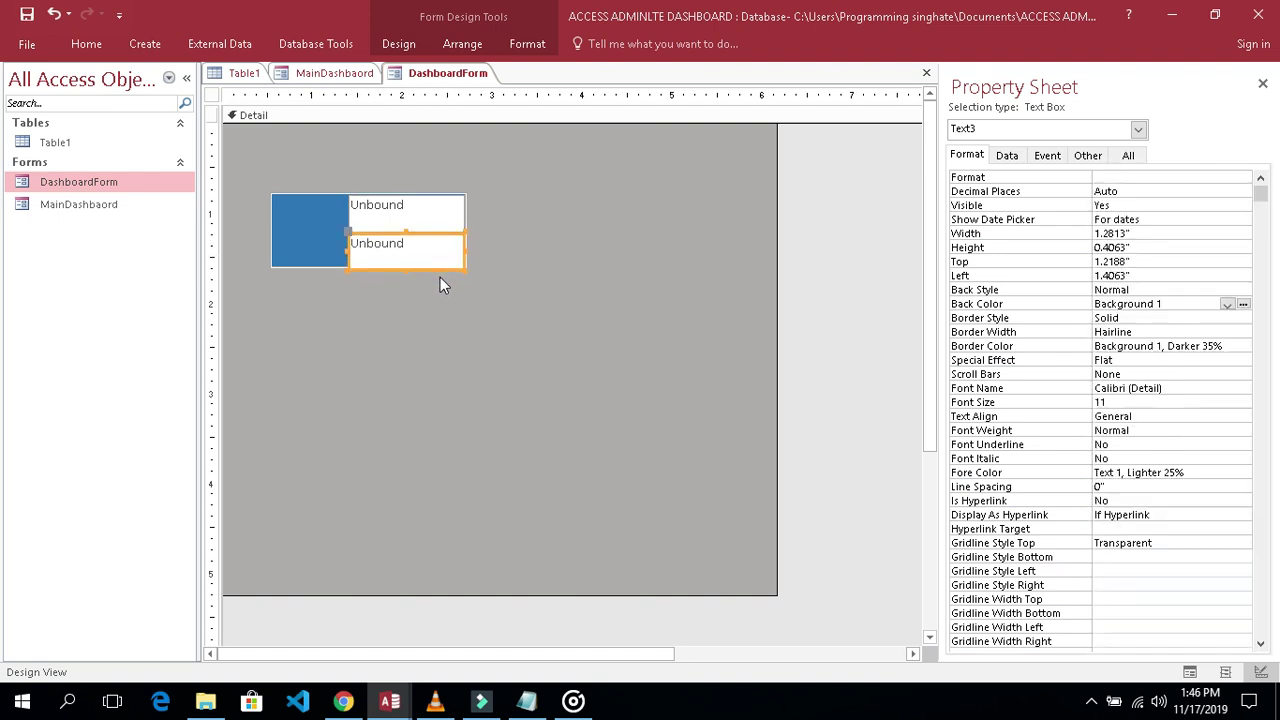
click(535, 287)
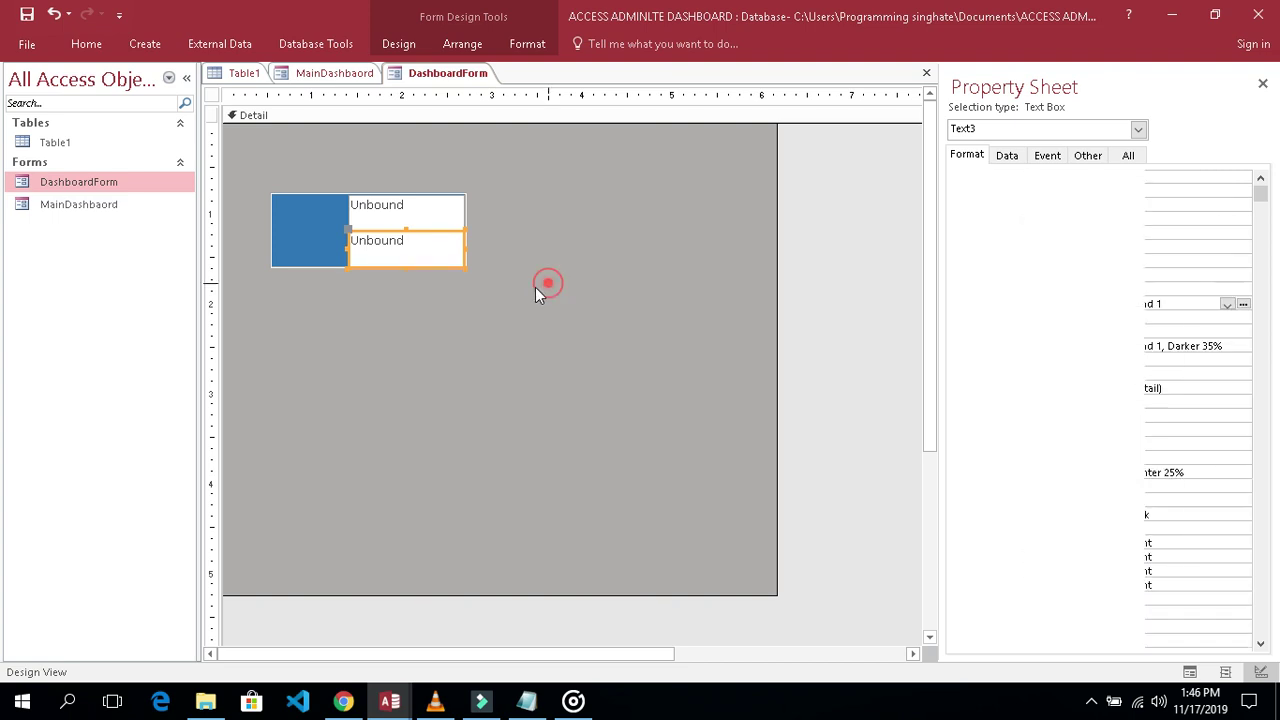
Preview the card in Form View, dismiss the browser notification, and return to Design View
drag(272, 170, 483, 331)
click(487, 318)
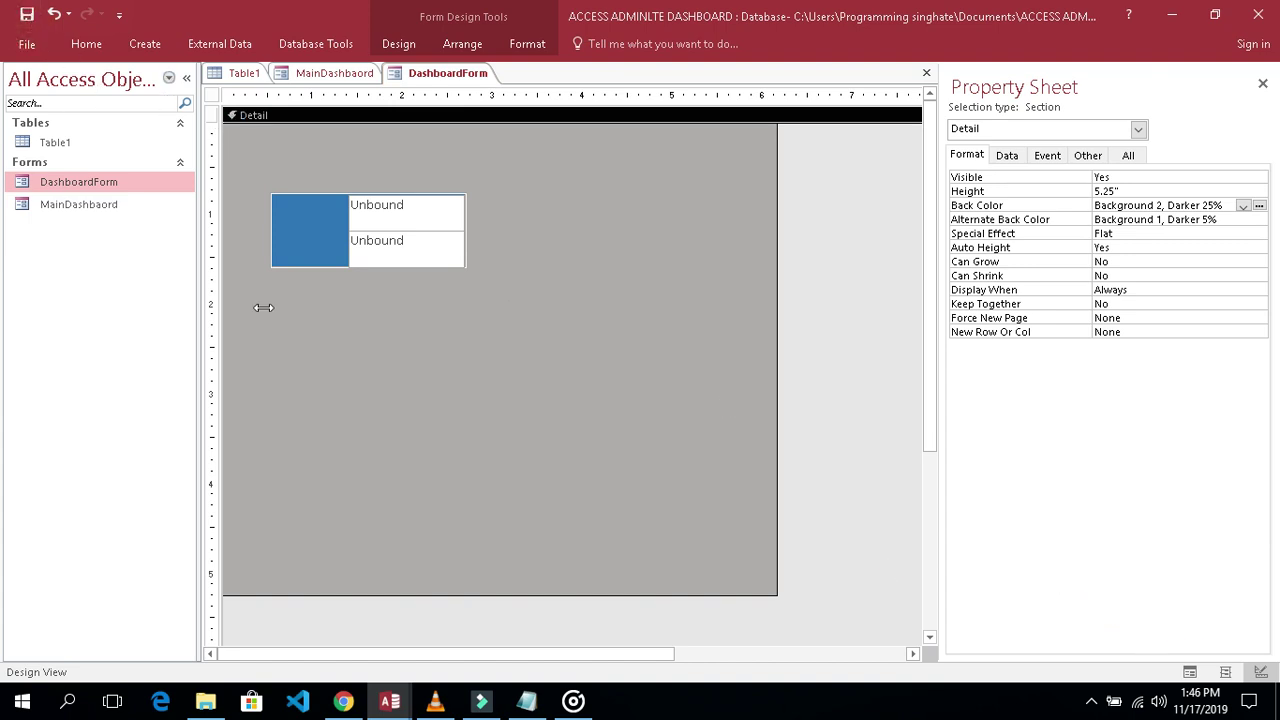
click(1189, 672)
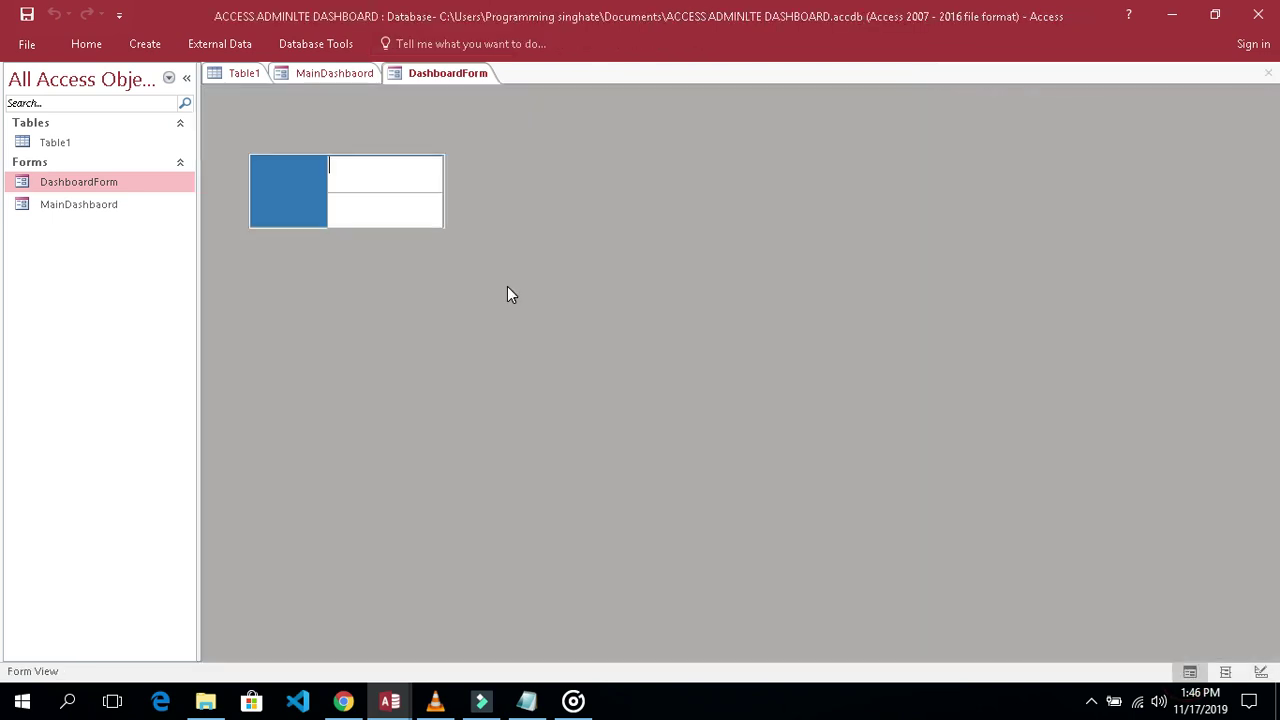
click(356, 182)
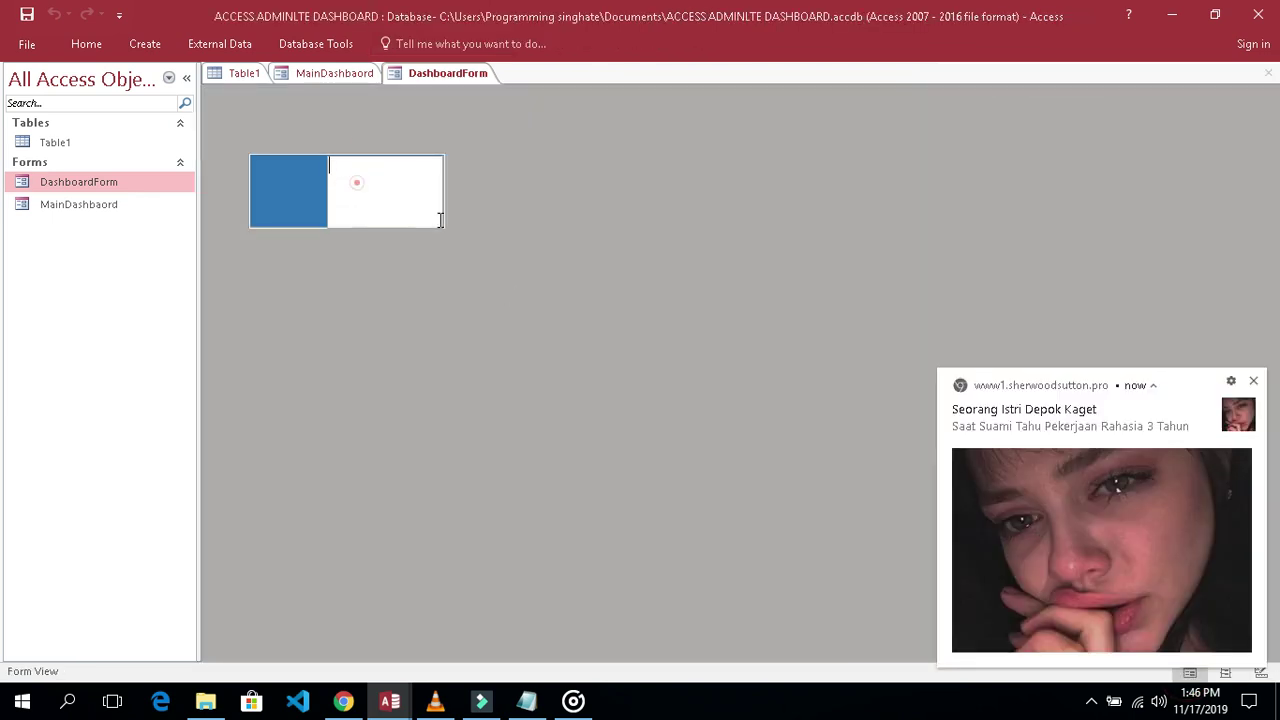
click(1254, 383)
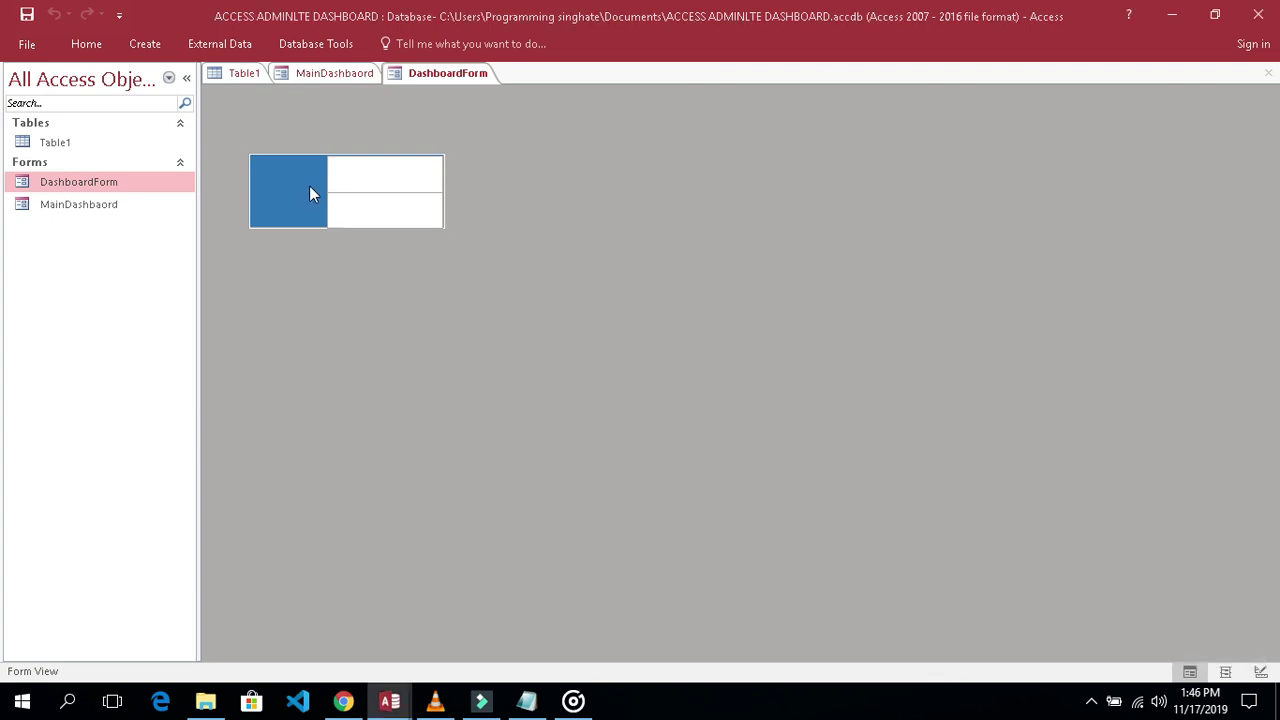
click(1260, 671)
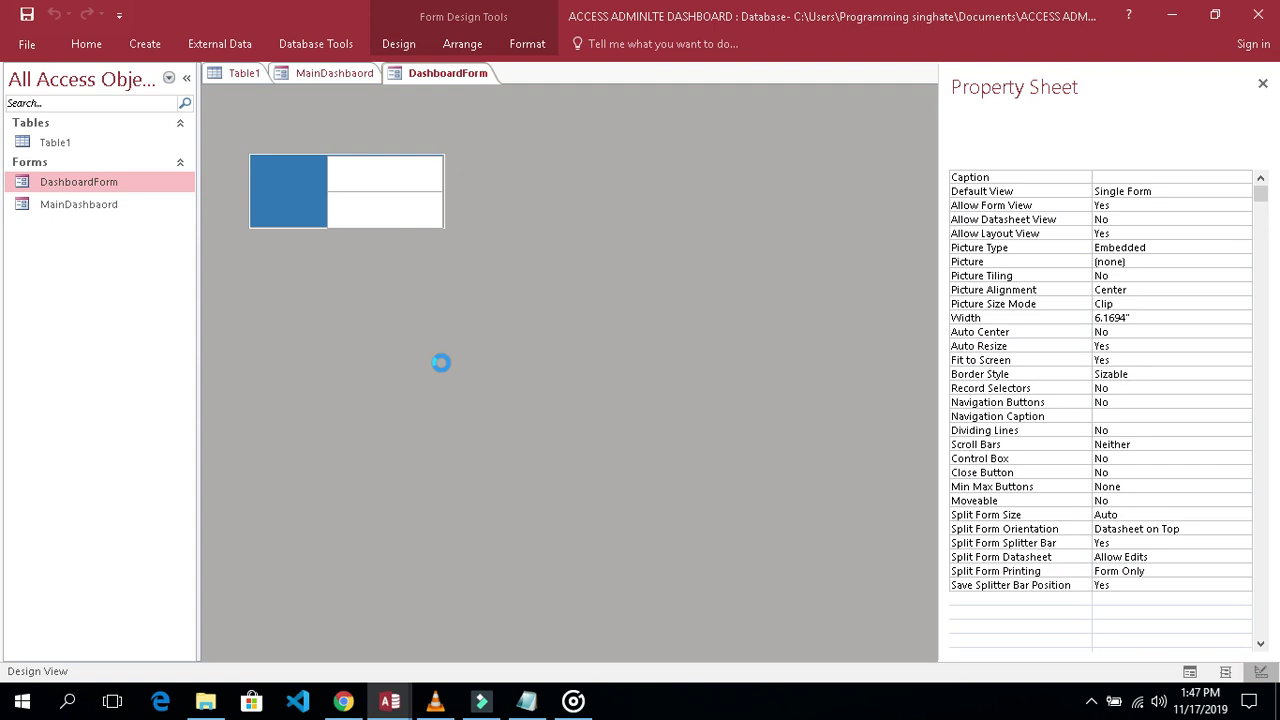
Set the border style of both text boxes to Transparent
click(431, 219)
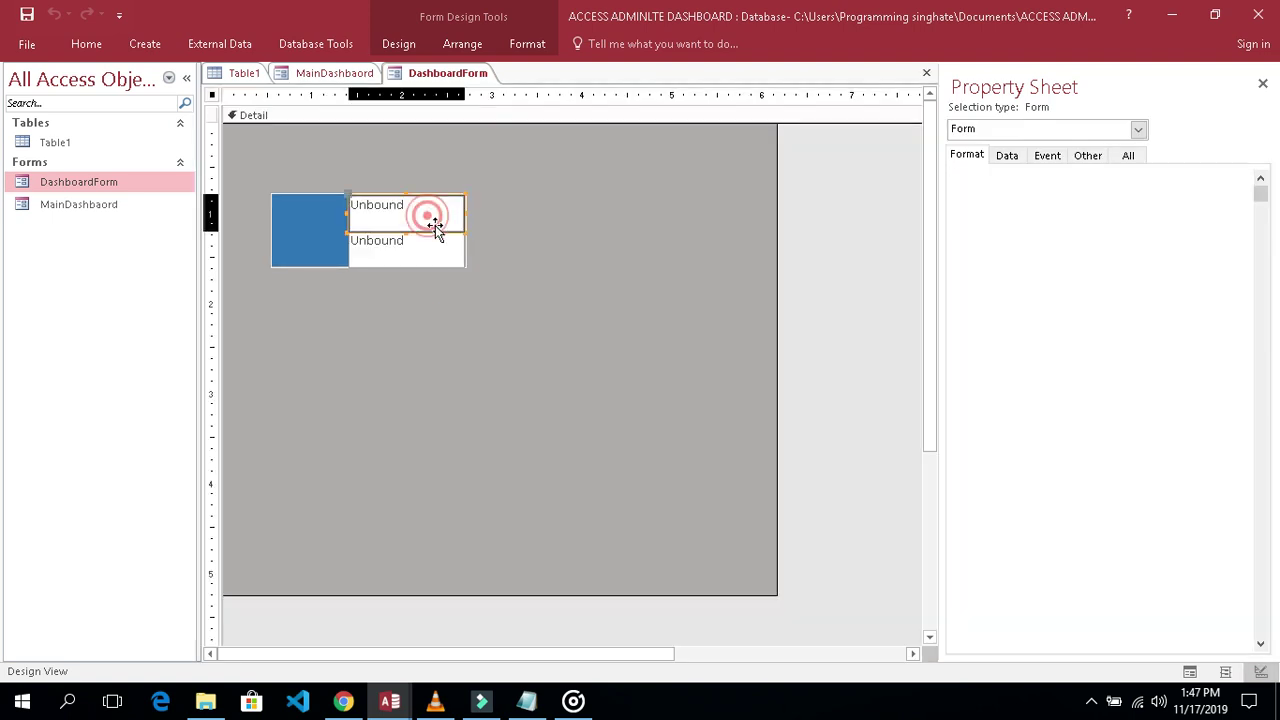
shift+click(429, 253)
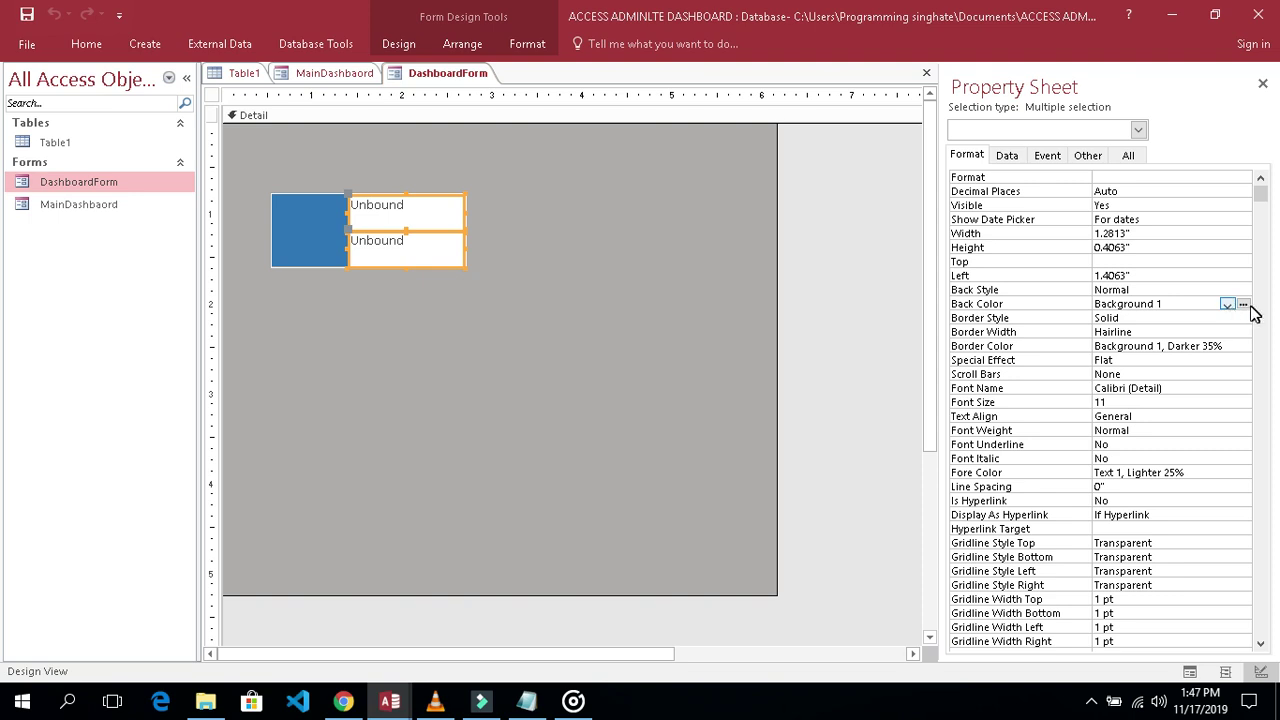
click(1159, 320)
click(1243, 318)
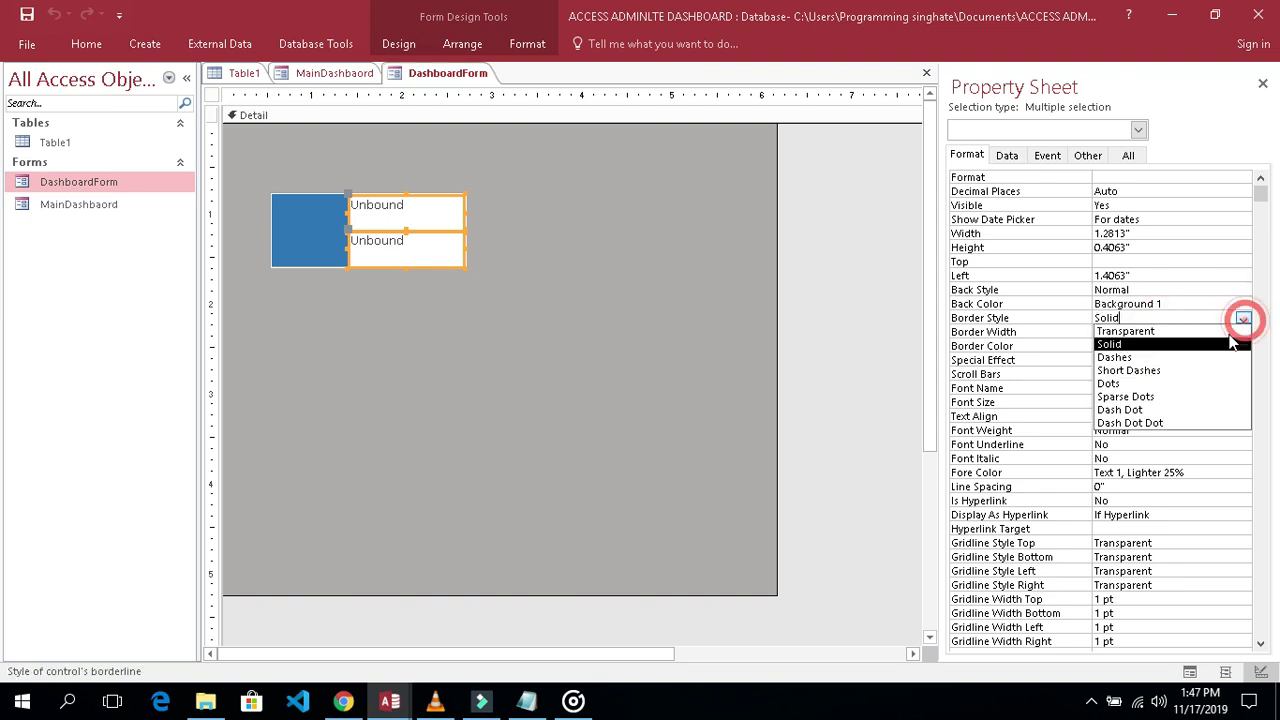
click(1190, 333)
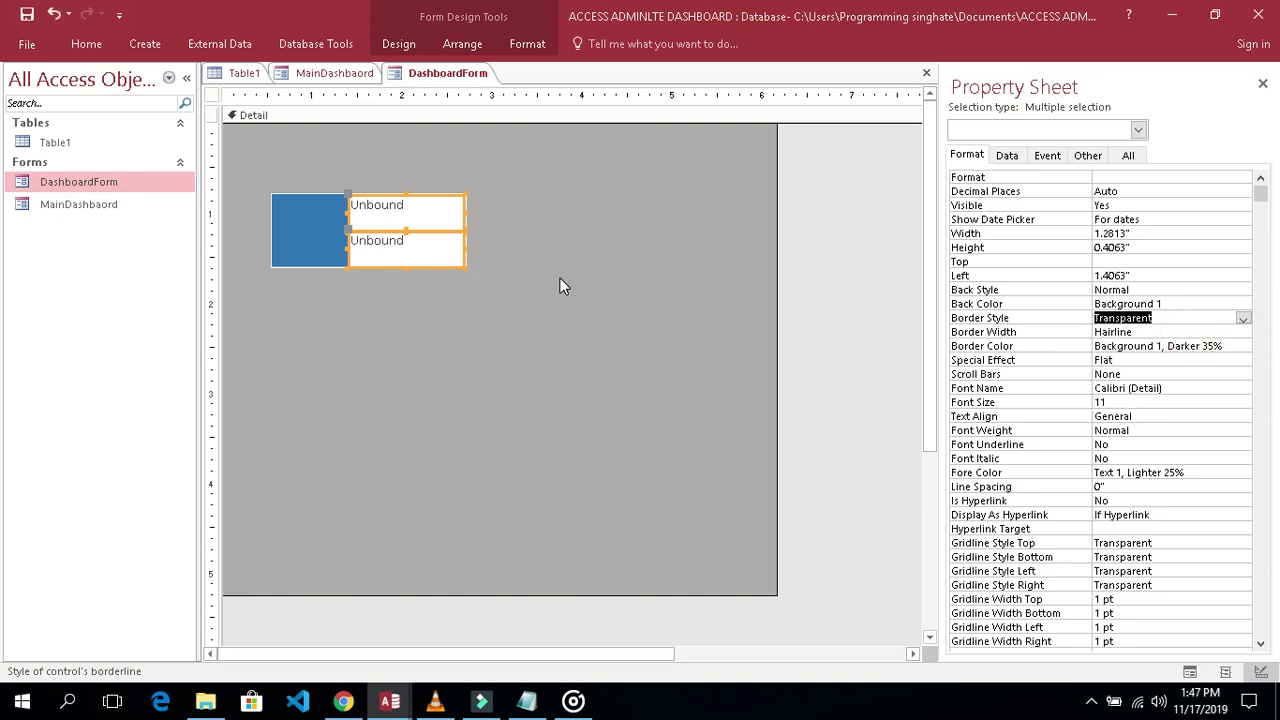
key(Down)
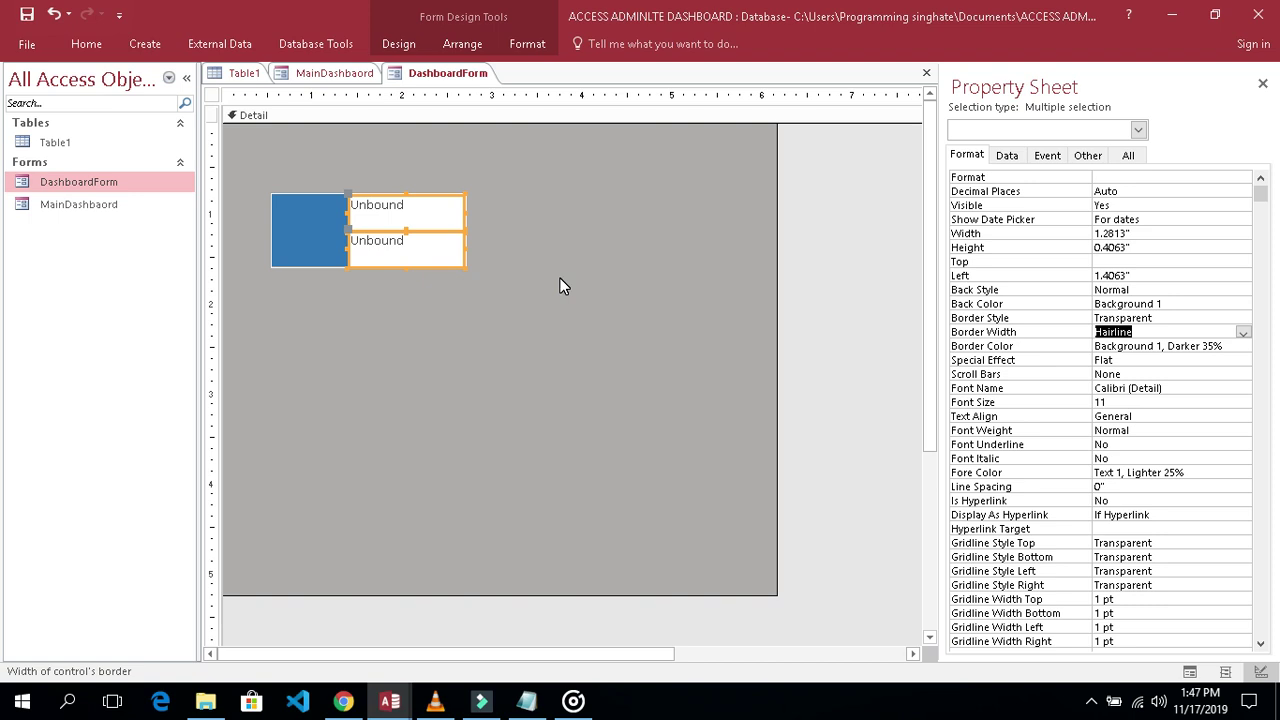
click(587, 312)
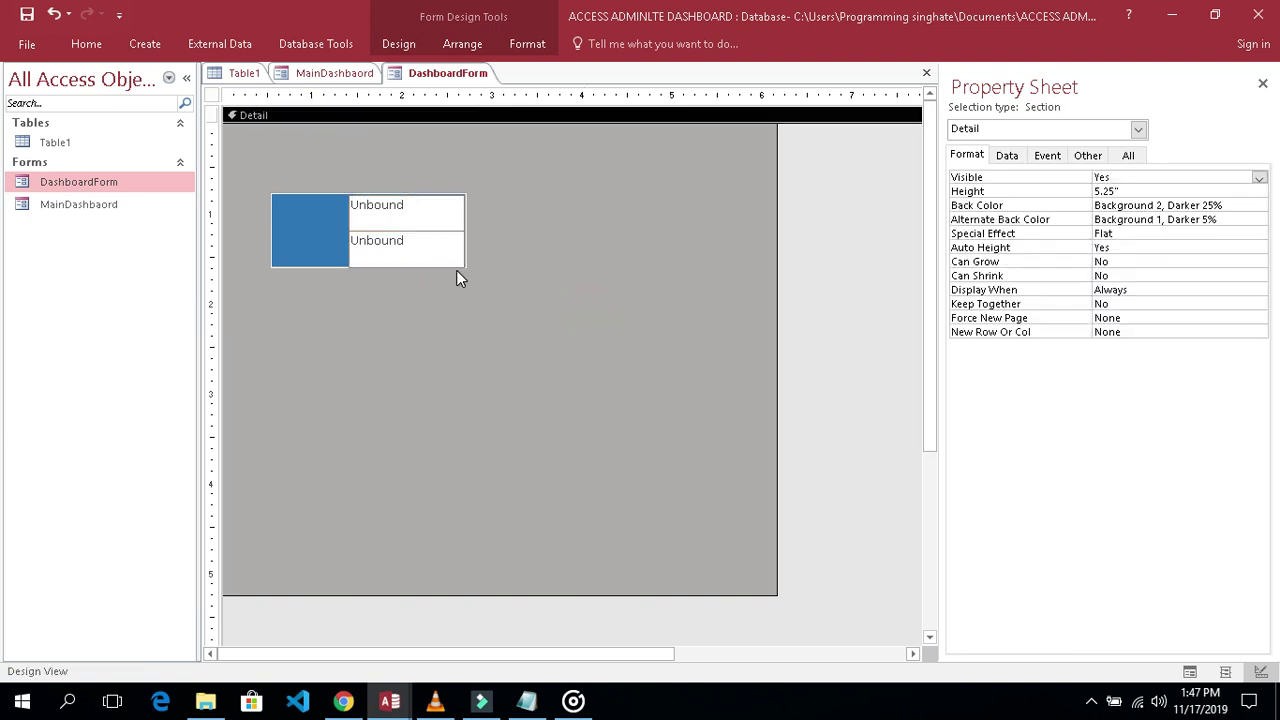
Shift the lower text box slightly up and enlarge it to about 1.31" wide and 0.45" high
click(430, 261)
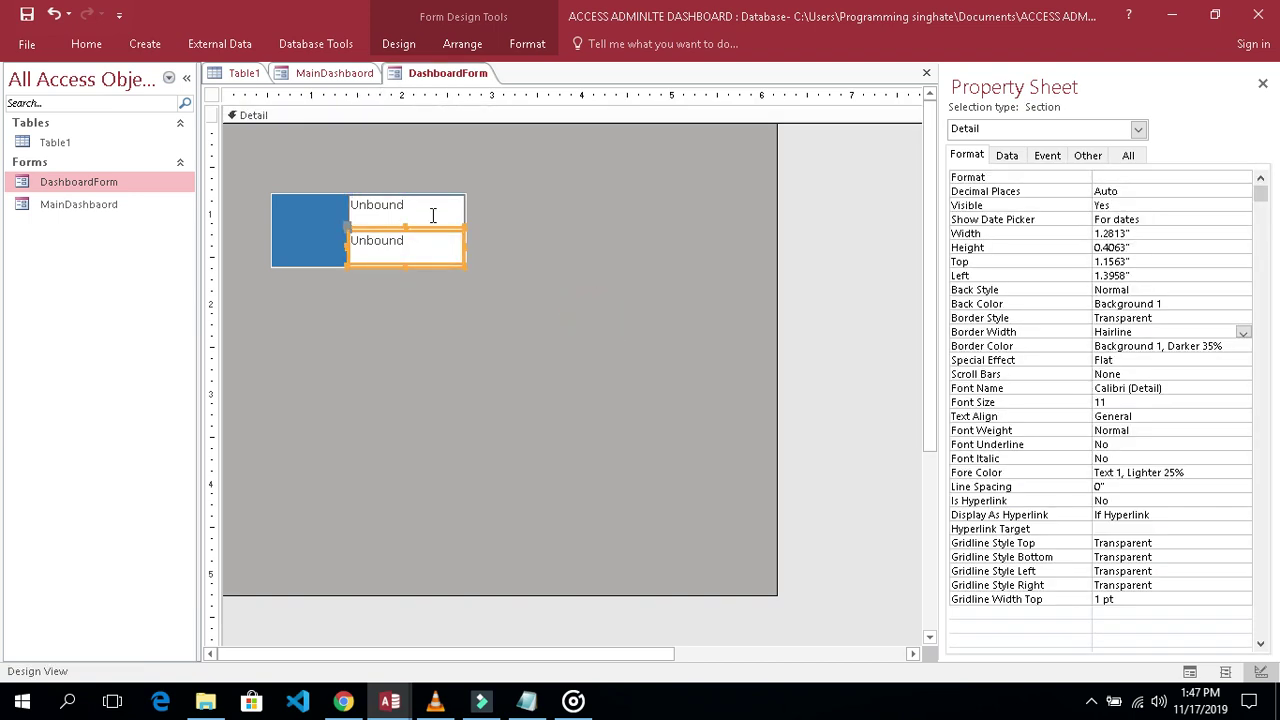
click(540, 236)
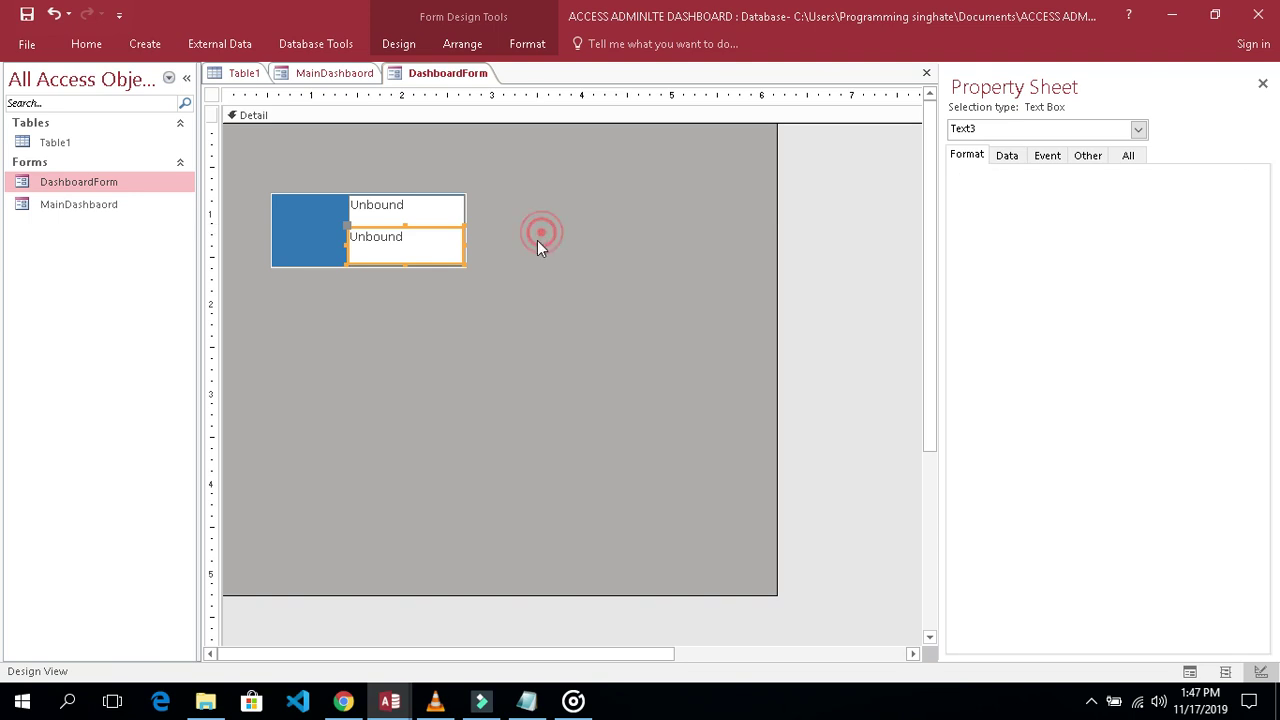
click(435, 250)
key(shift+Down)
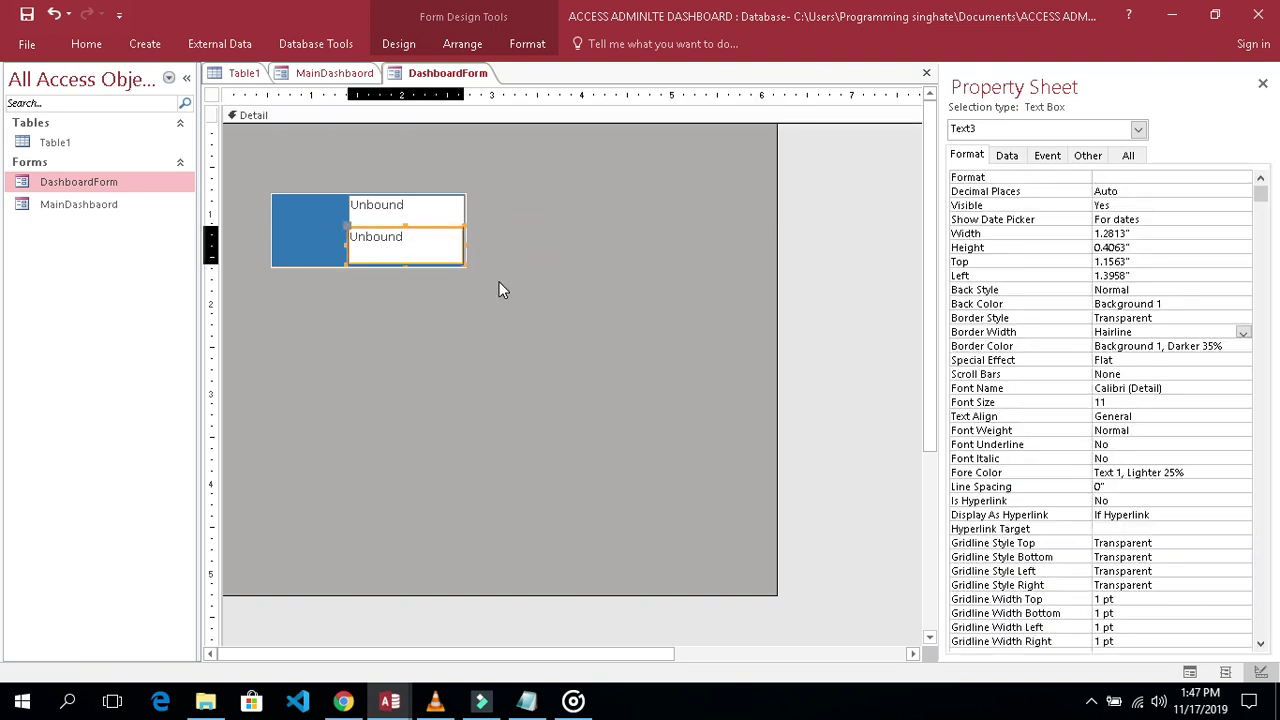
key(shift+Right)
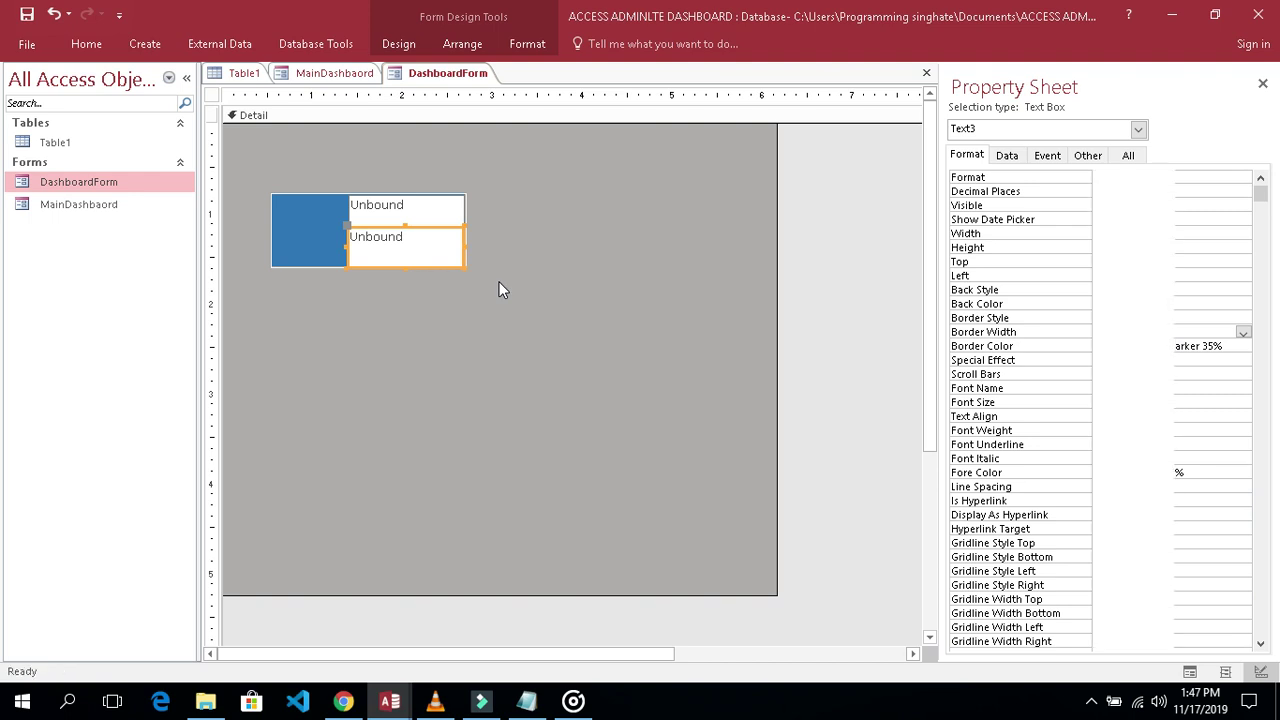
key(shift+Right)
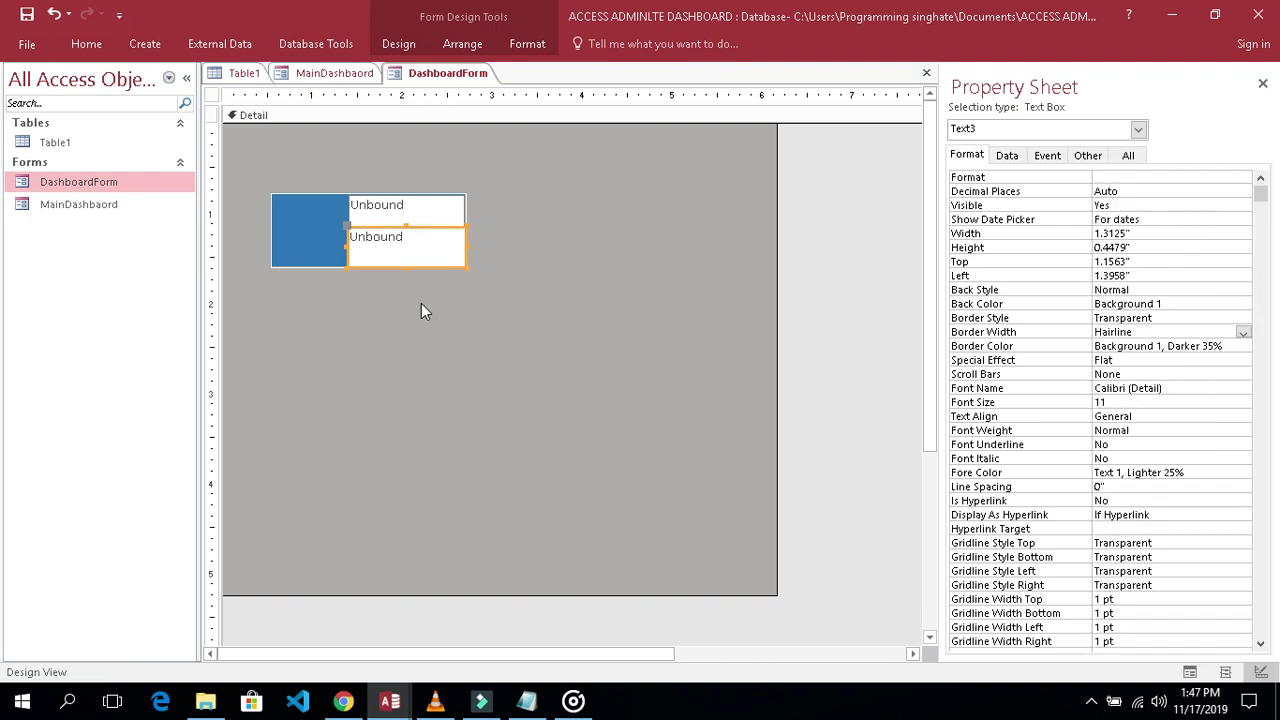
Widen the upper text box to about 1.3" and nudge it up to fit the rectangle's top and right edges
click(436, 213)
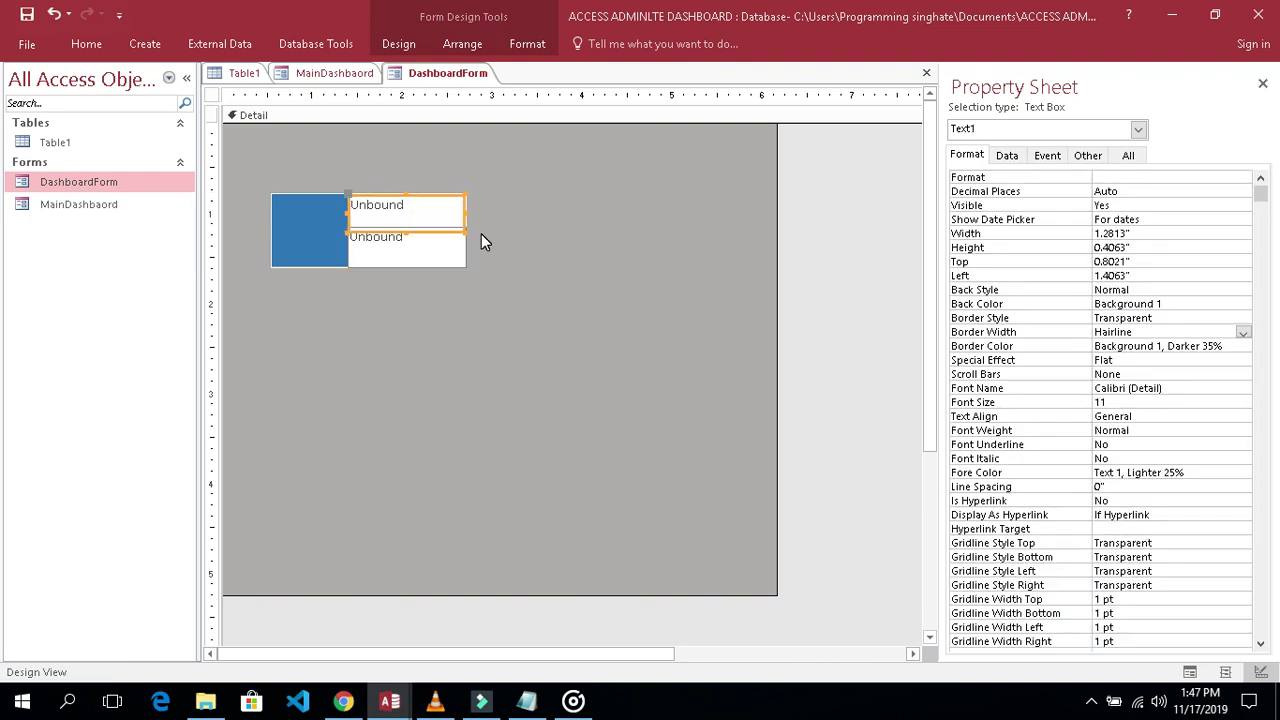
key(shift+Right)
key(shift+Right)
key(Up)
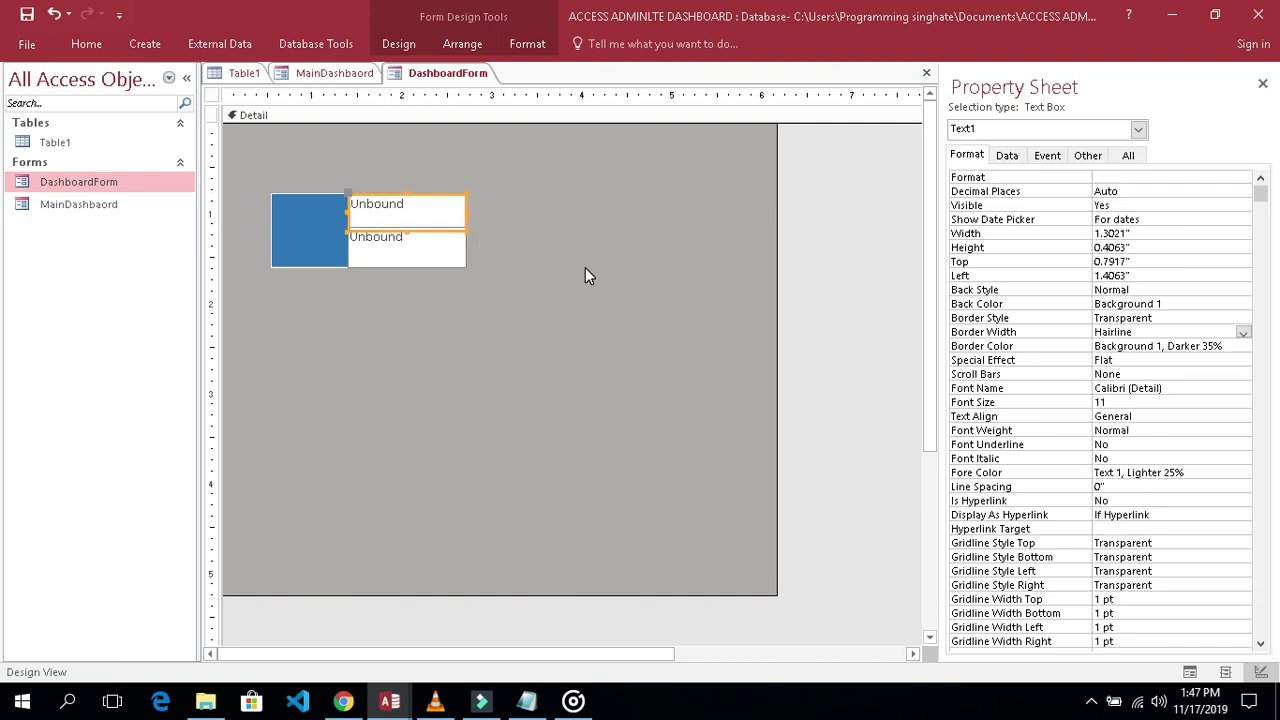
click(585, 267)
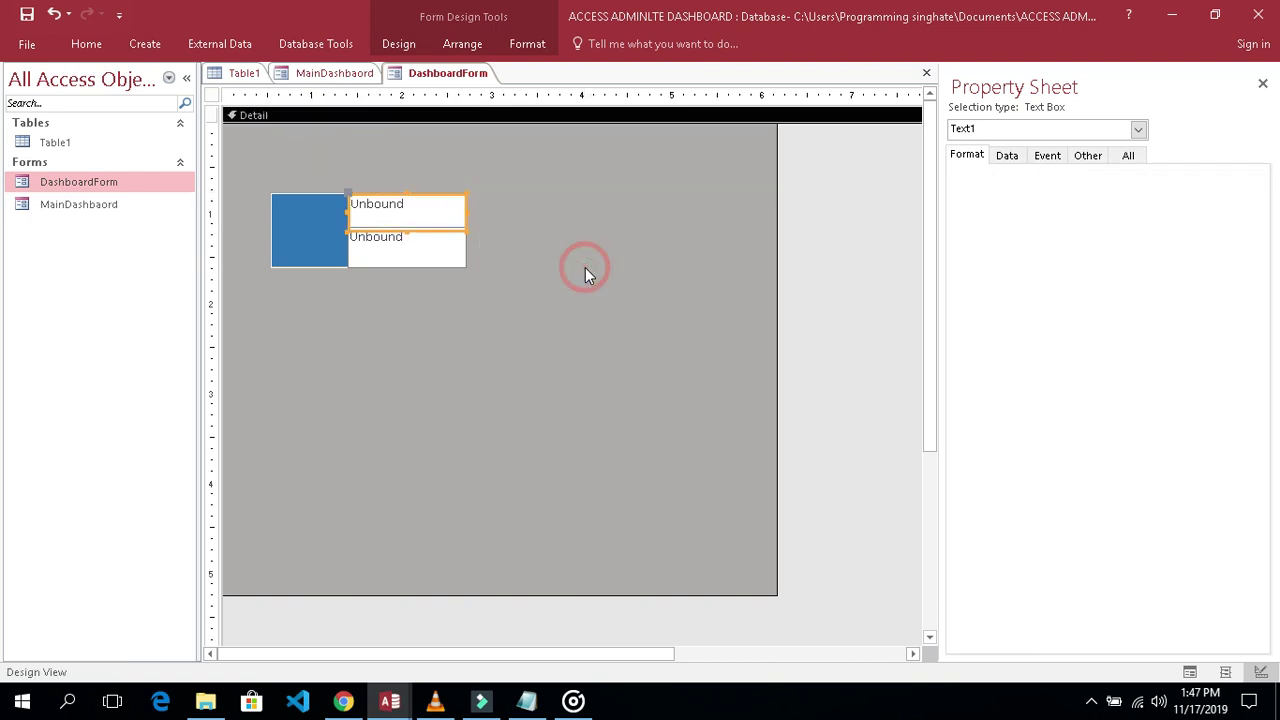
click(401, 207)
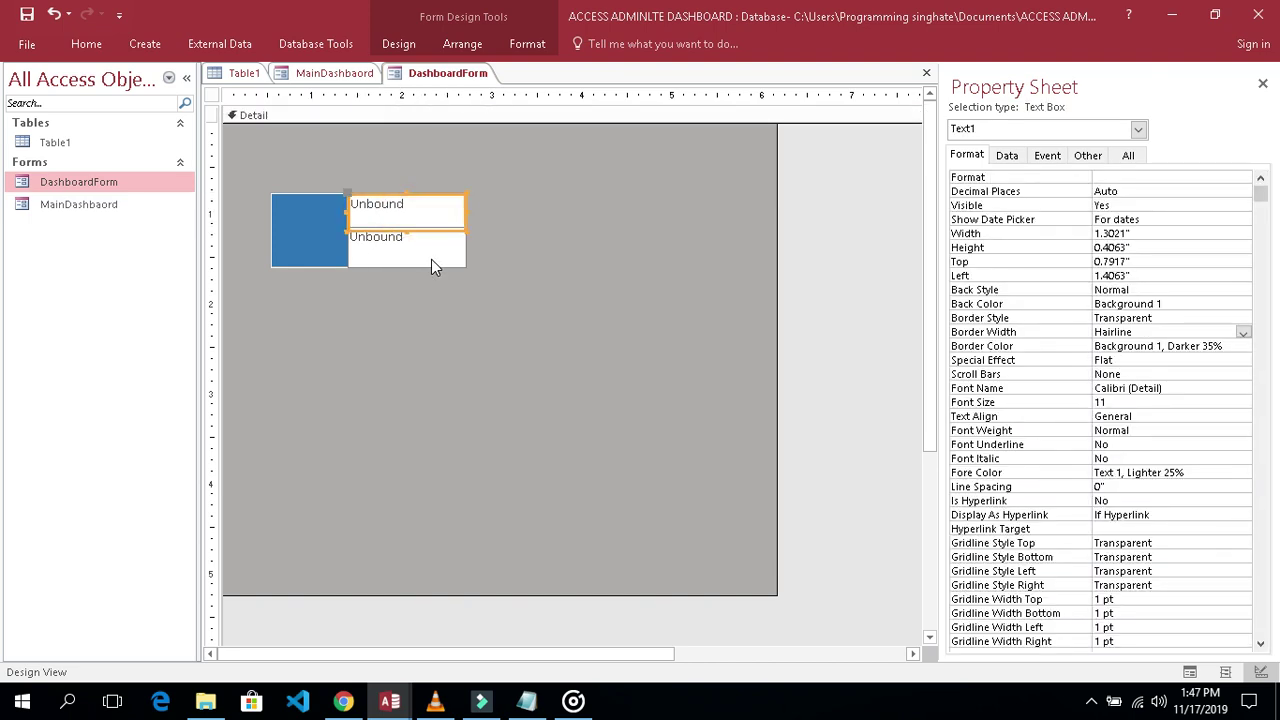
key(shift+Right)
click(565, 280)
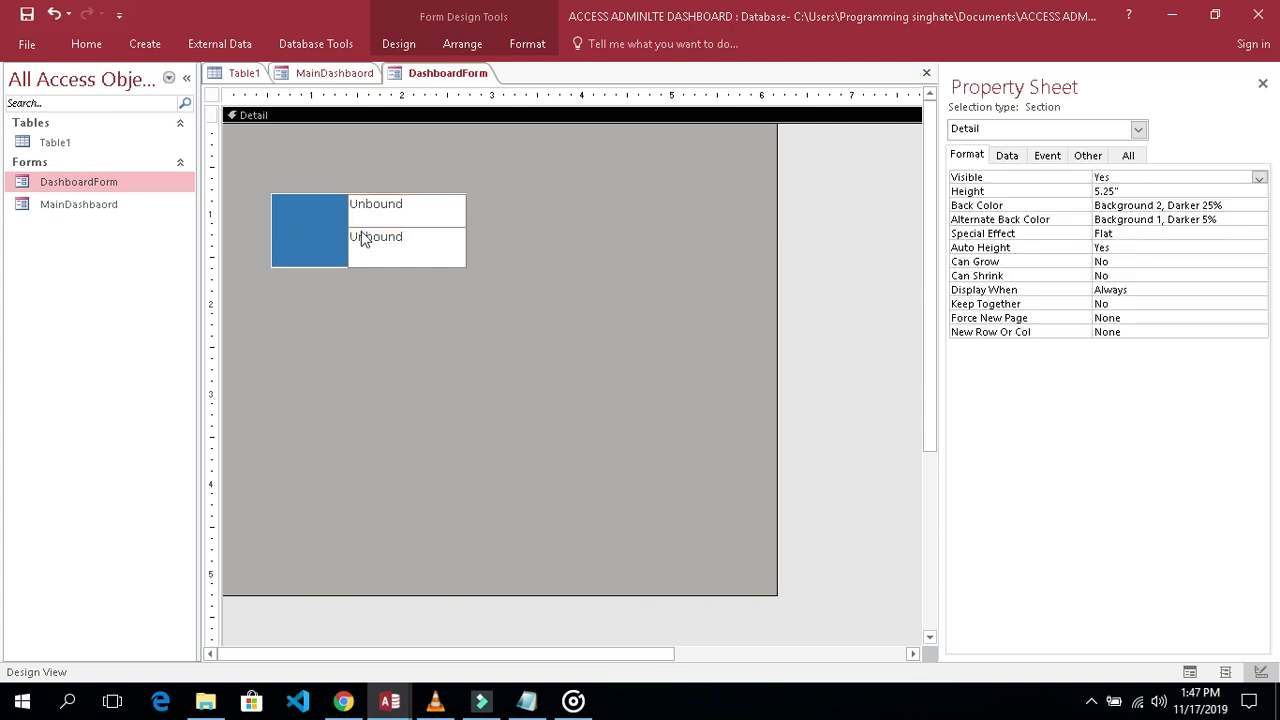
Preview the adjusted card on DashboardForm in Form View
click(1190, 672)
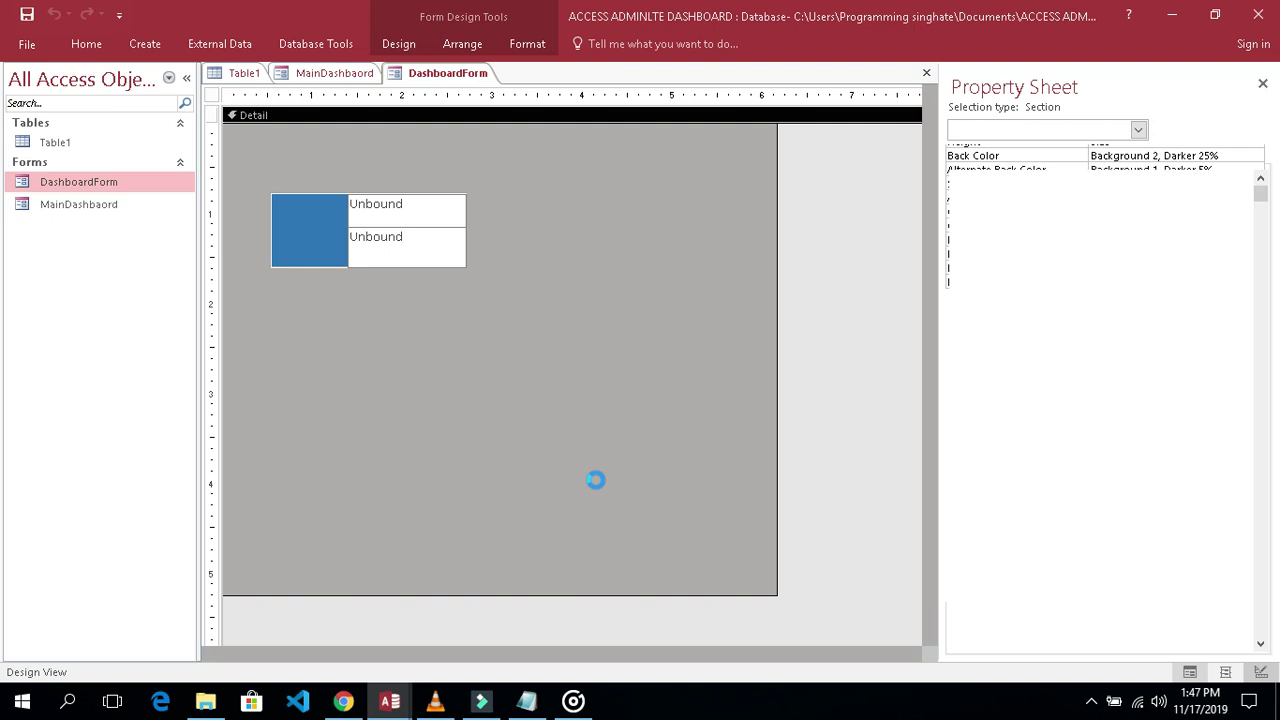